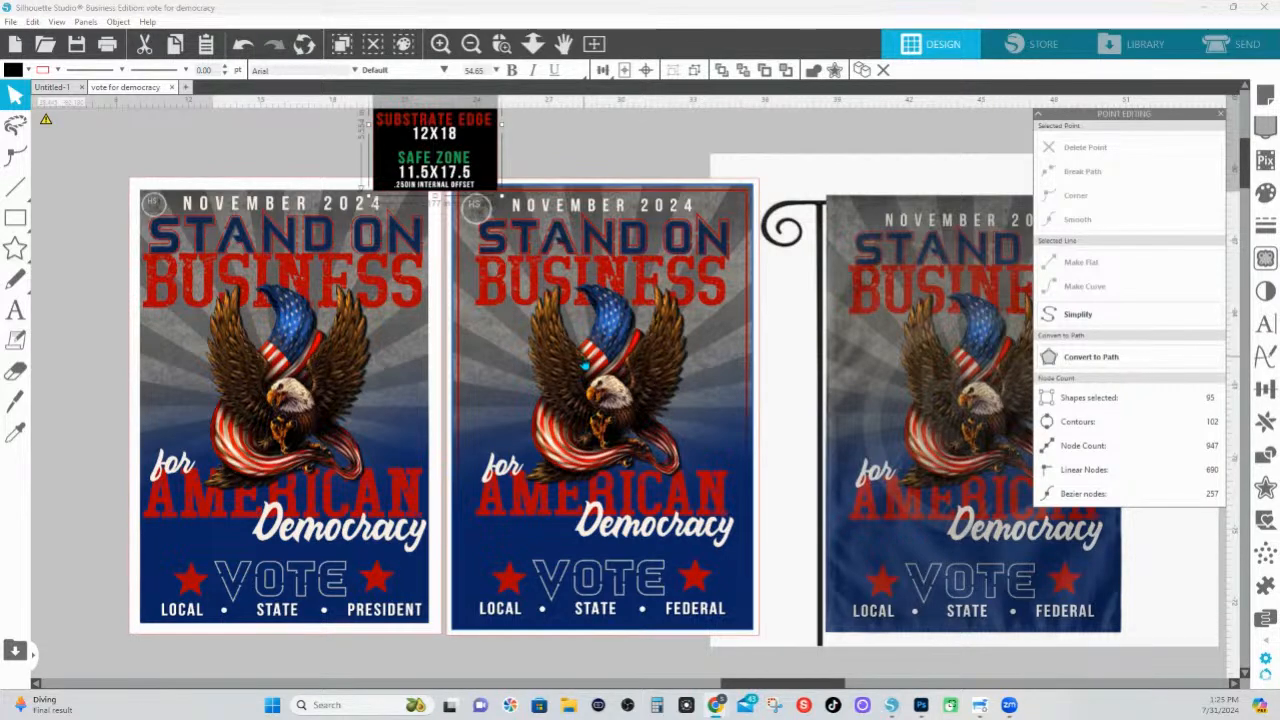
left_click(1233, 7)
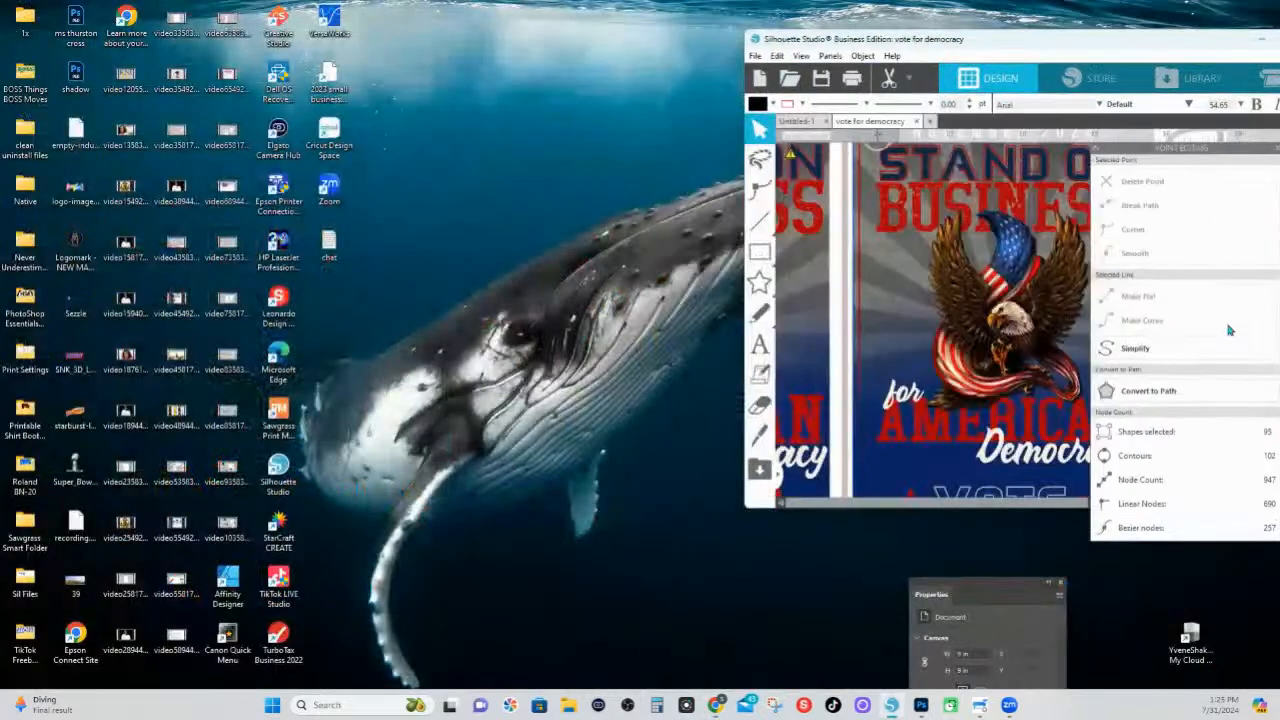
left_click_drag(1083, 48, 701, 74)
left_click(906, 64)
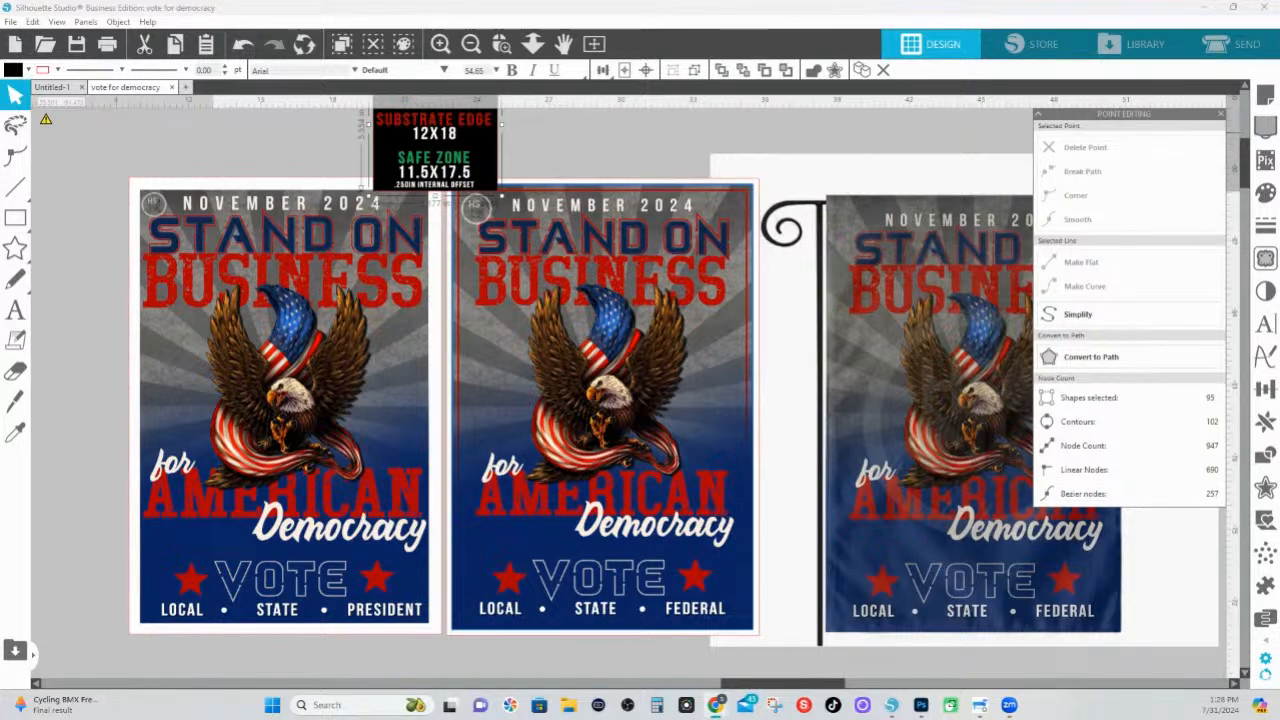
key("i")
key("v")
key("i")
key("Escape")
key("i")
key("v")
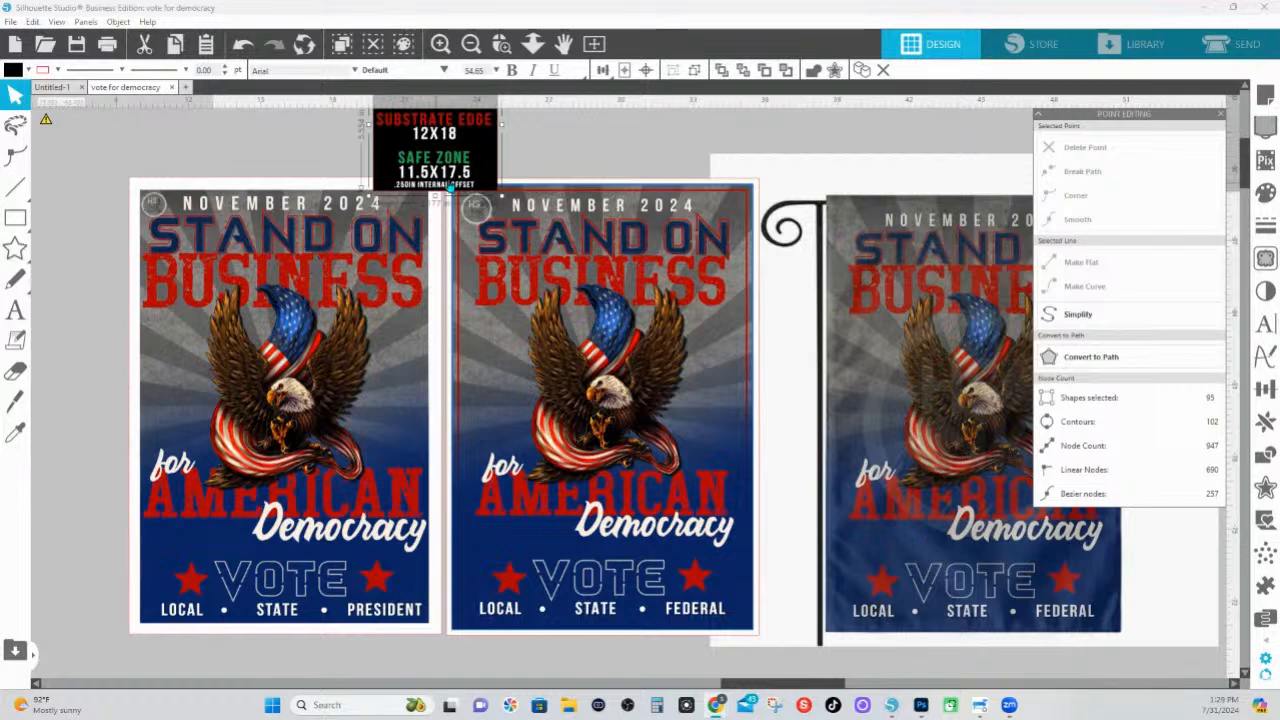
Examine the bleed, substrate edge and safe zone size chart above the posters and open the offset settings
scroll(452, 188, "up", 1)
scroll(452, 187, "up", 1)
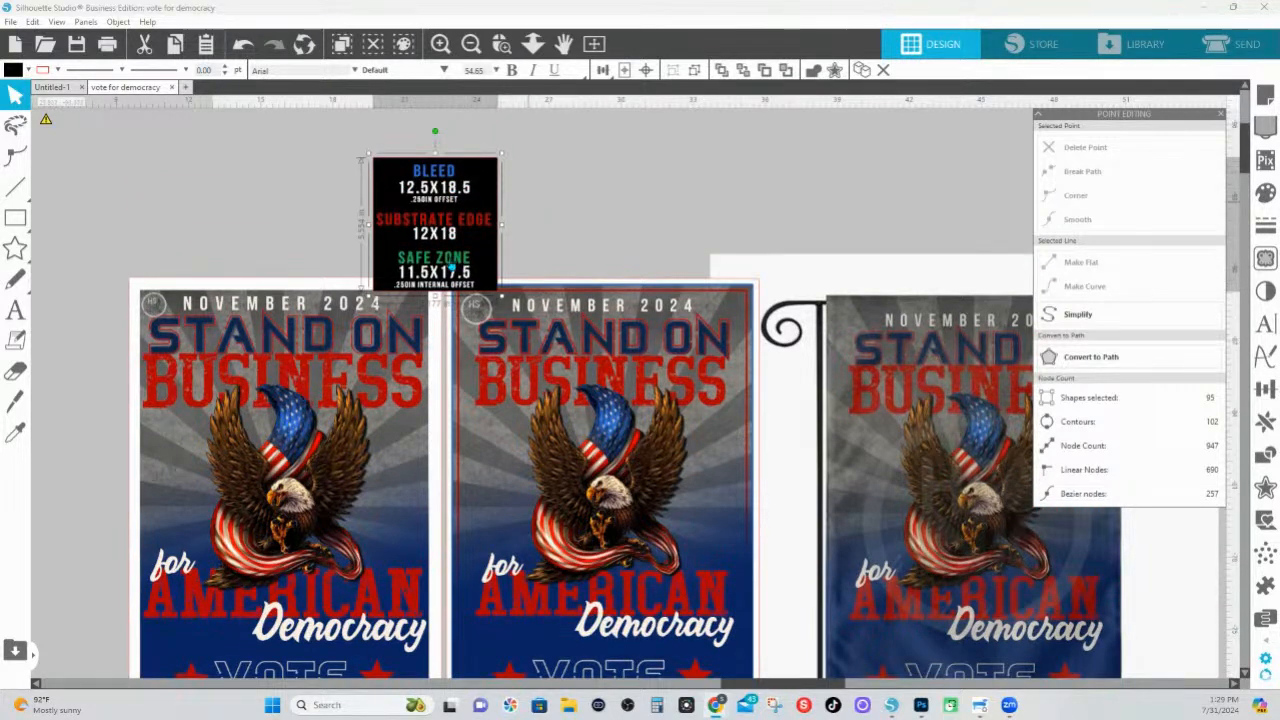
left_click(511, 49)
left_click_drag(389, 165, 537, 303)
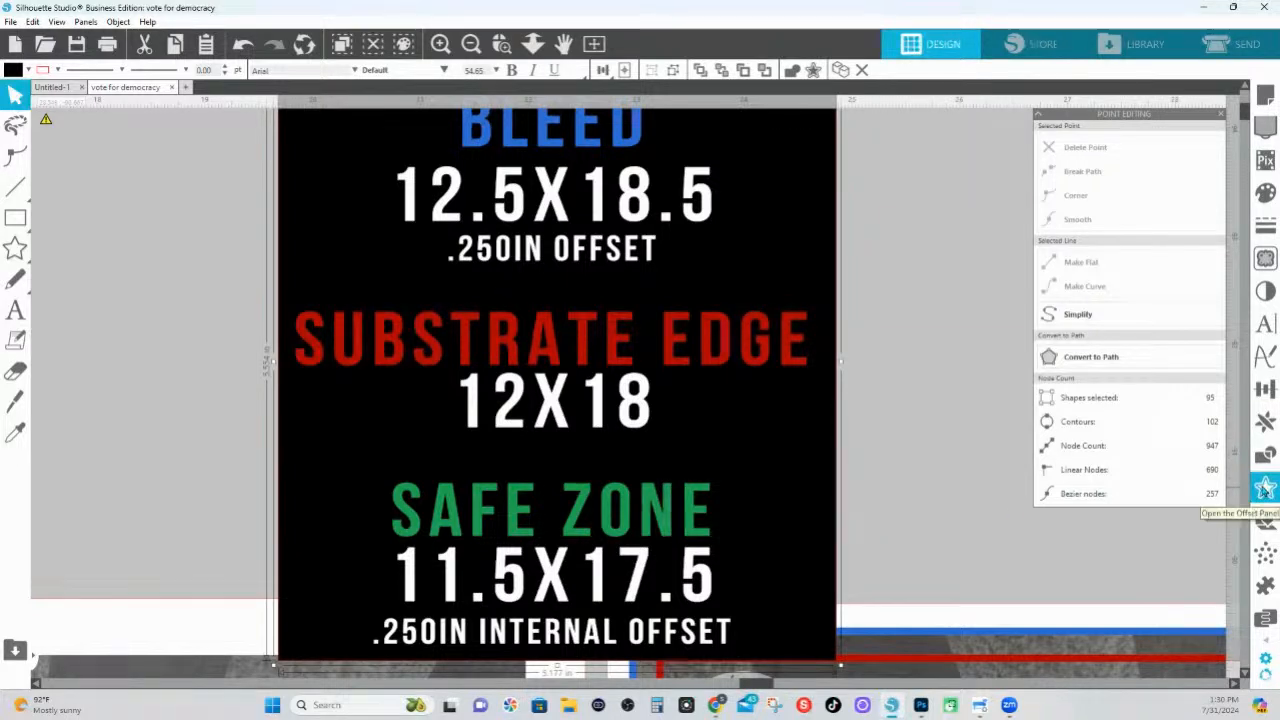
left_click(1265, 488)
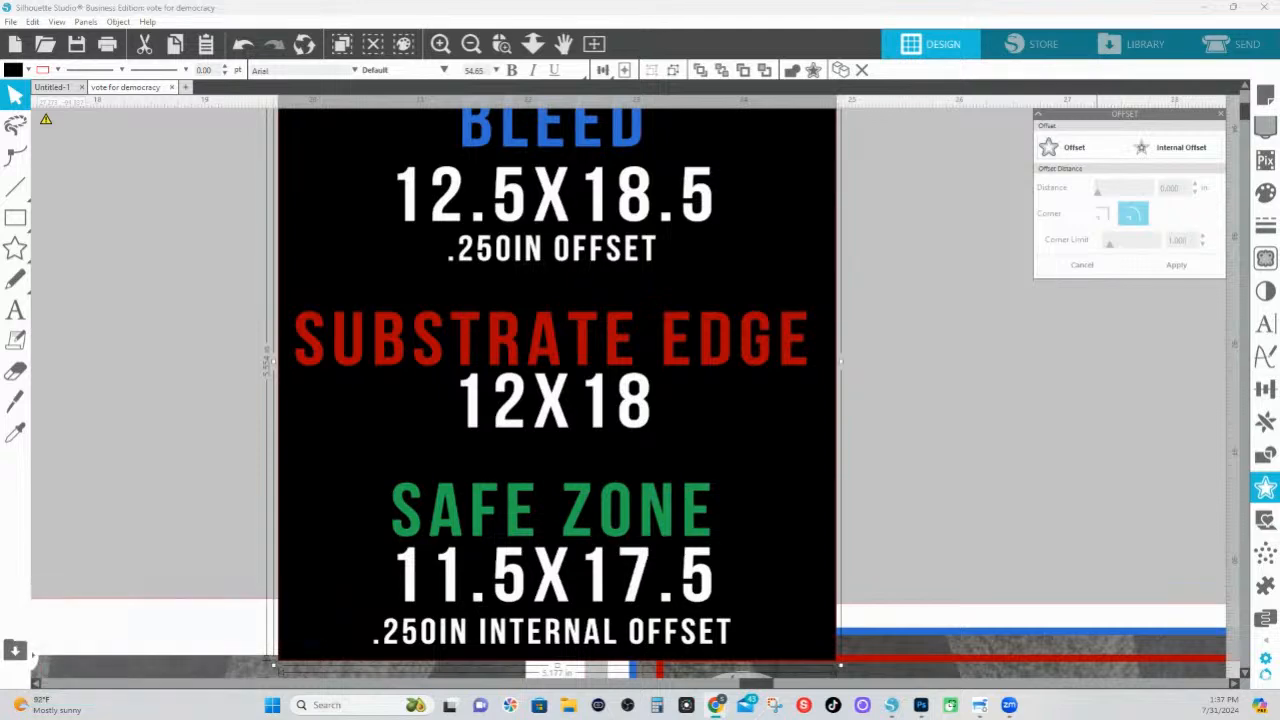
Examine the two vote posters side by side and check the outer outline around the right one
left_click(535, 44)
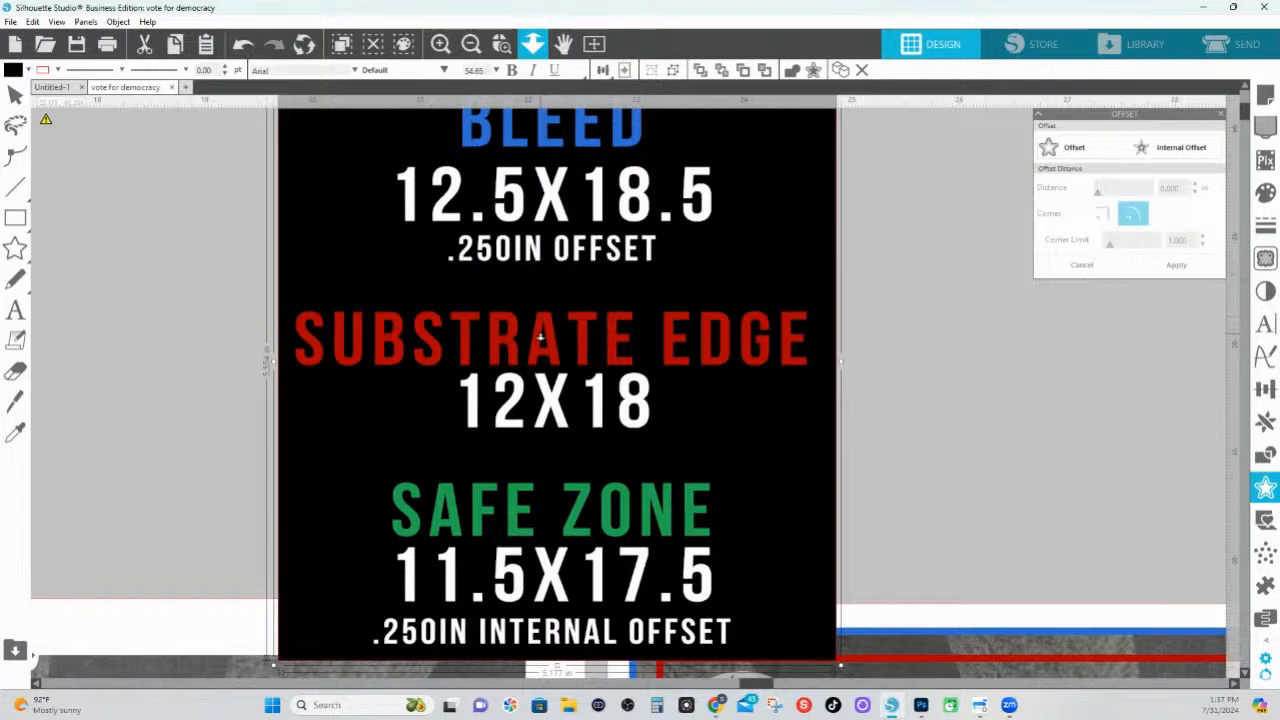
left_click_drag(540, 99, 545, 183)
scroll(563, 289, "down", 2)
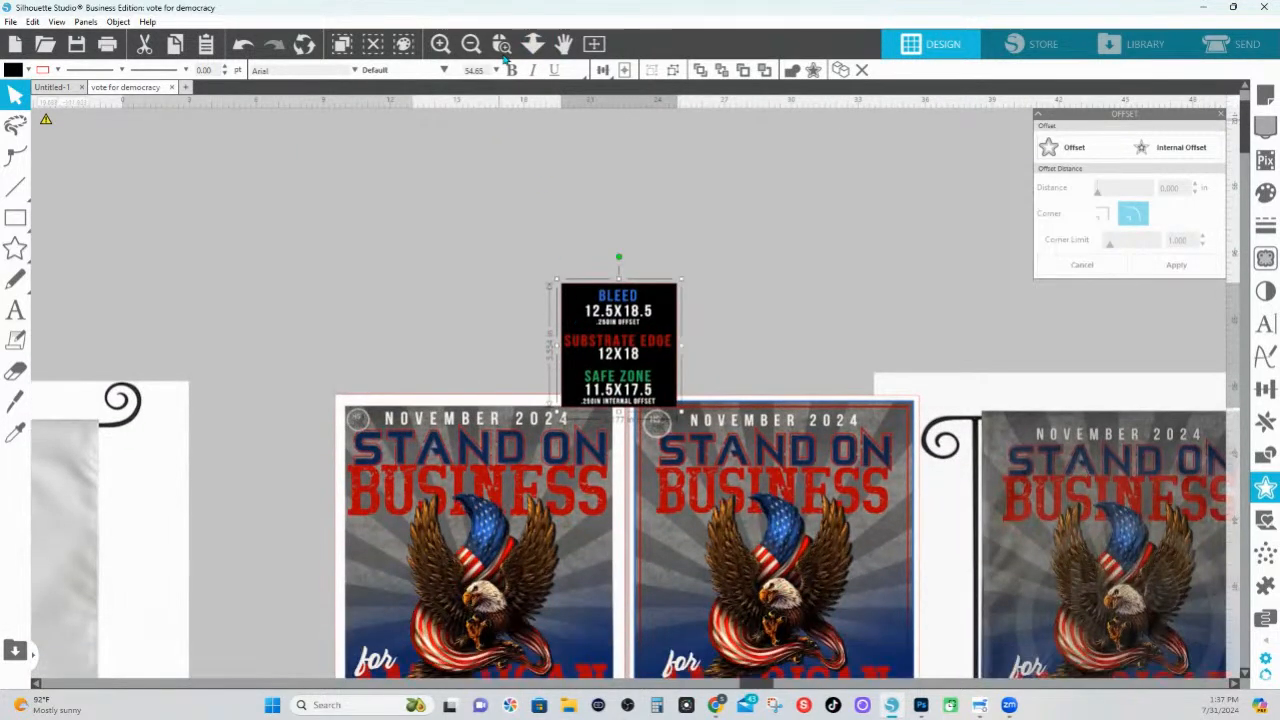
left_click(504, 49)
left_click_drag(337, 380, 917, 712)
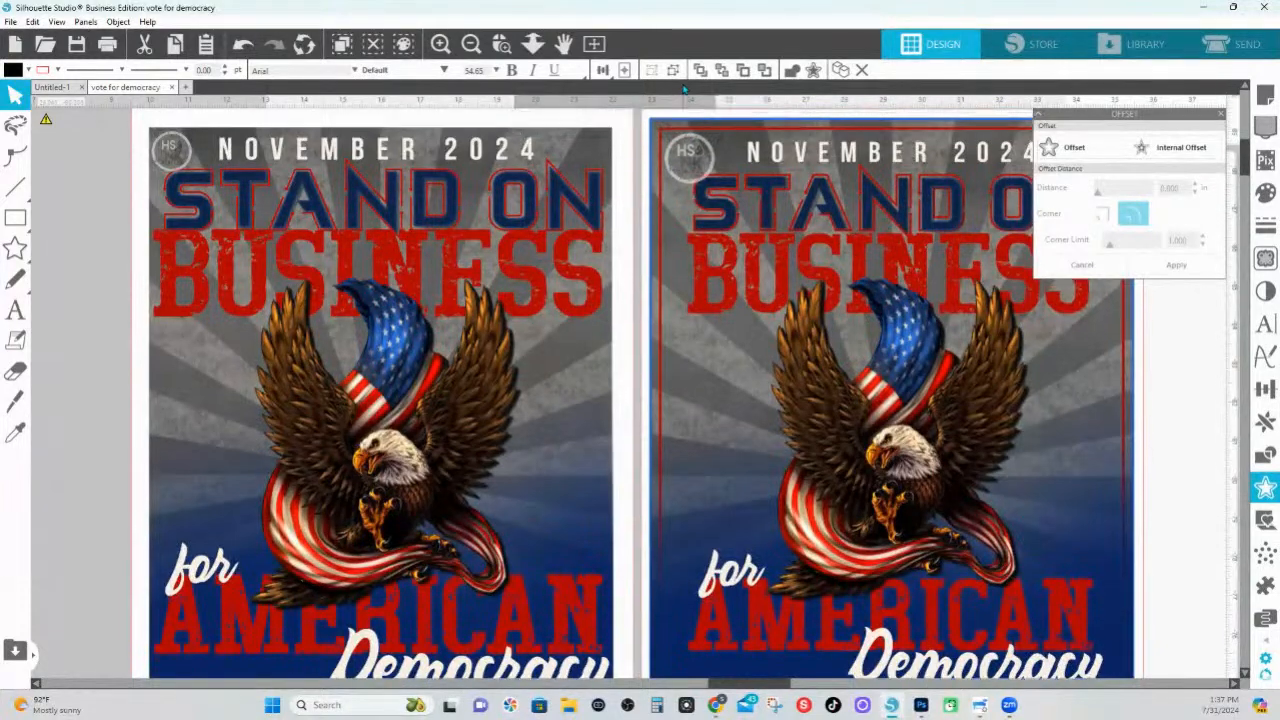
scroll(820, 235, "up", 2)
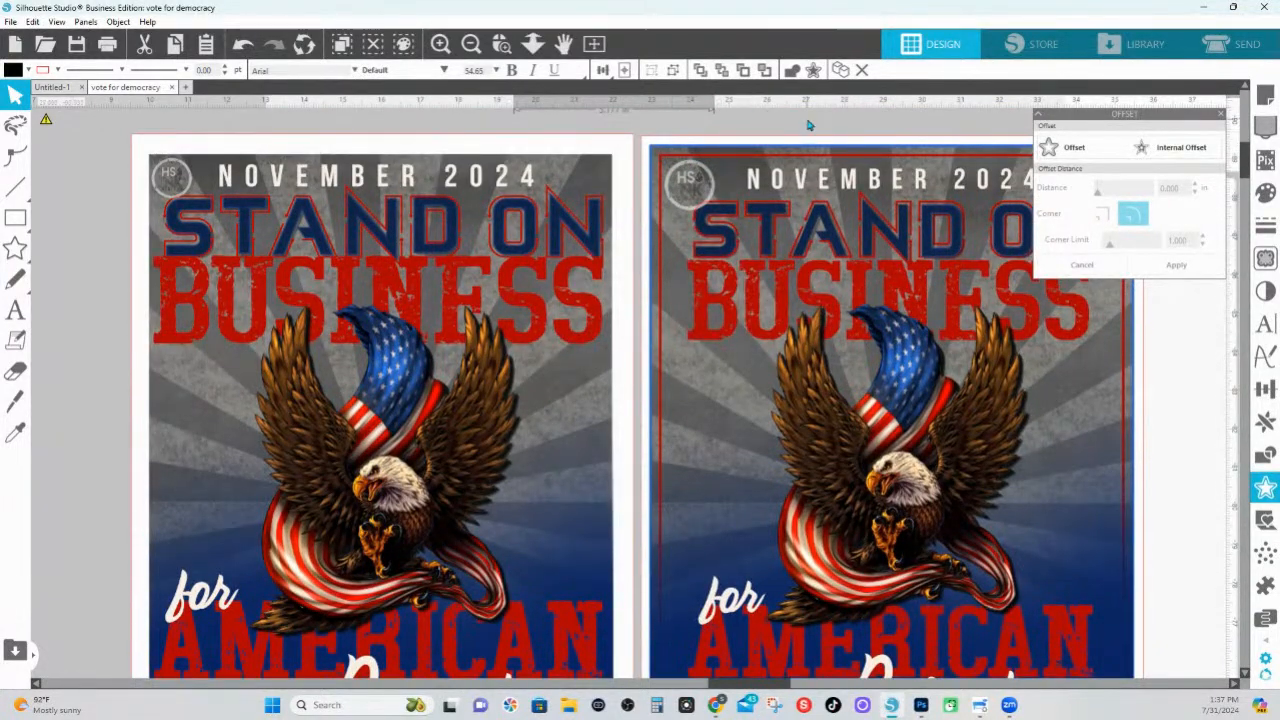
left_click(707, 150)
left_click(727, 129)
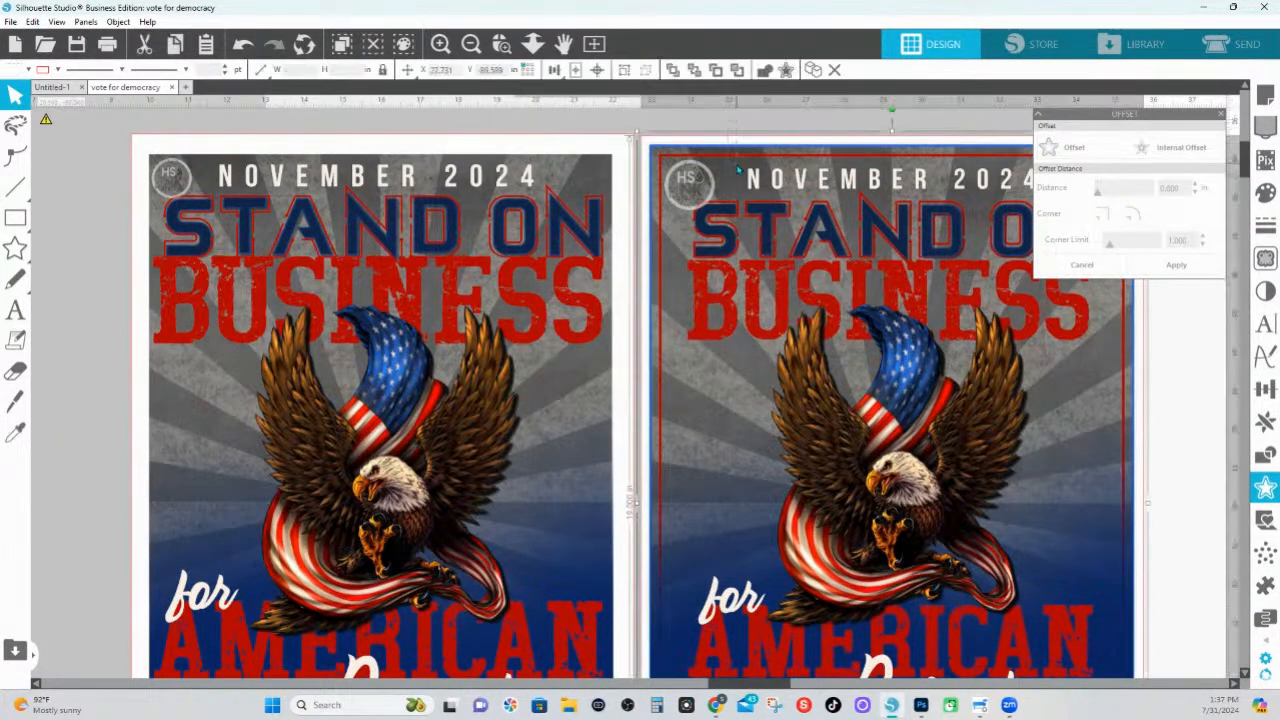
right_click(742, 165)
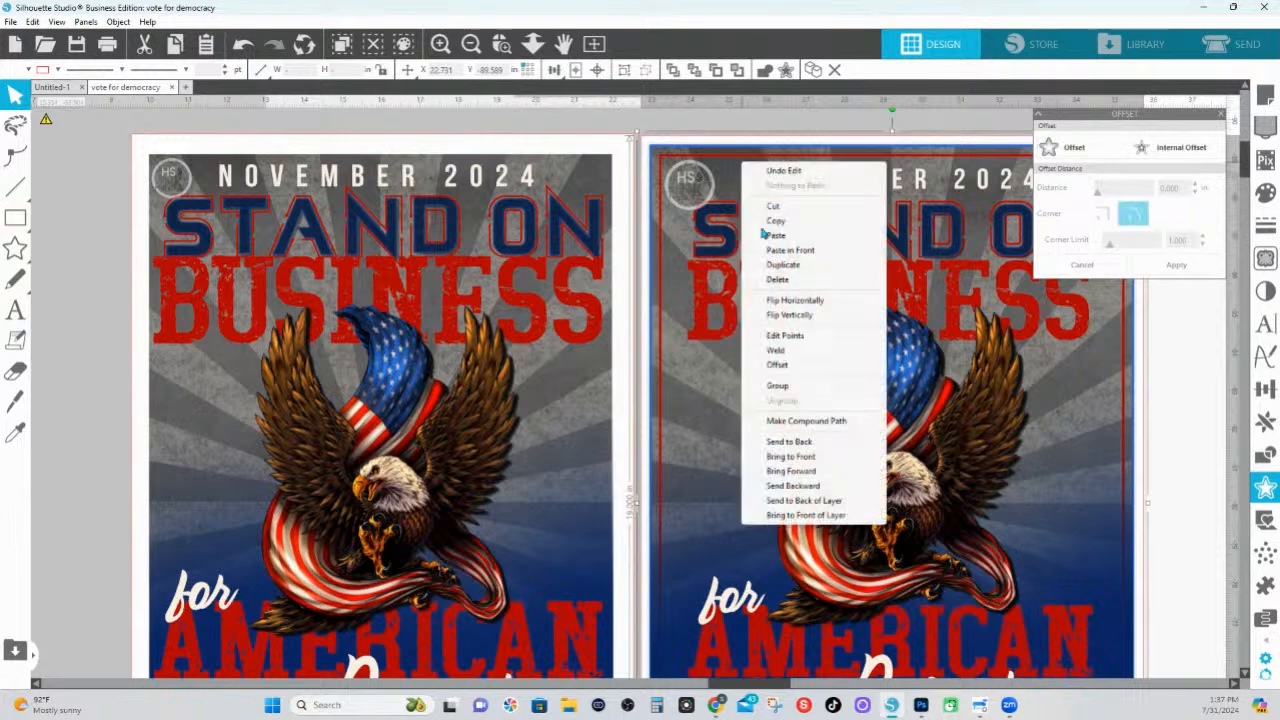
left_click(700, 122)
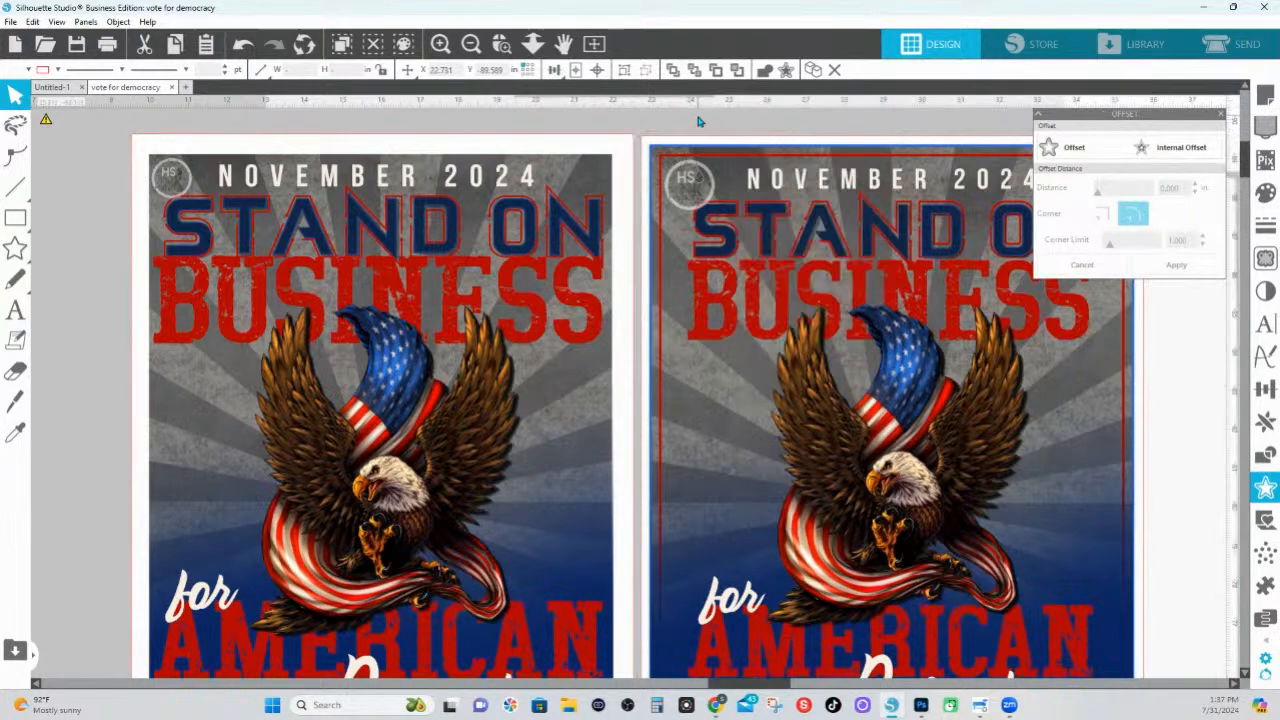
Set the line thickness of the artwork in the right poster to 5 pt
left_click(731, 176)
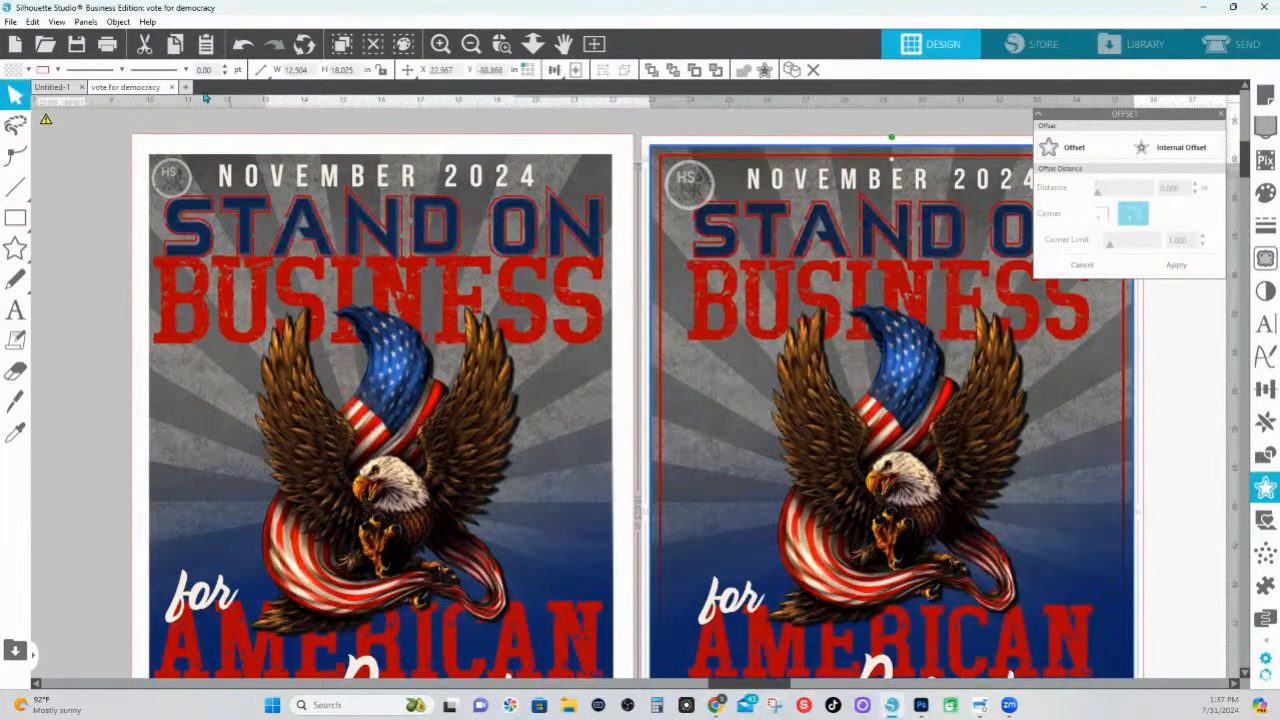
left_click(185, 69)
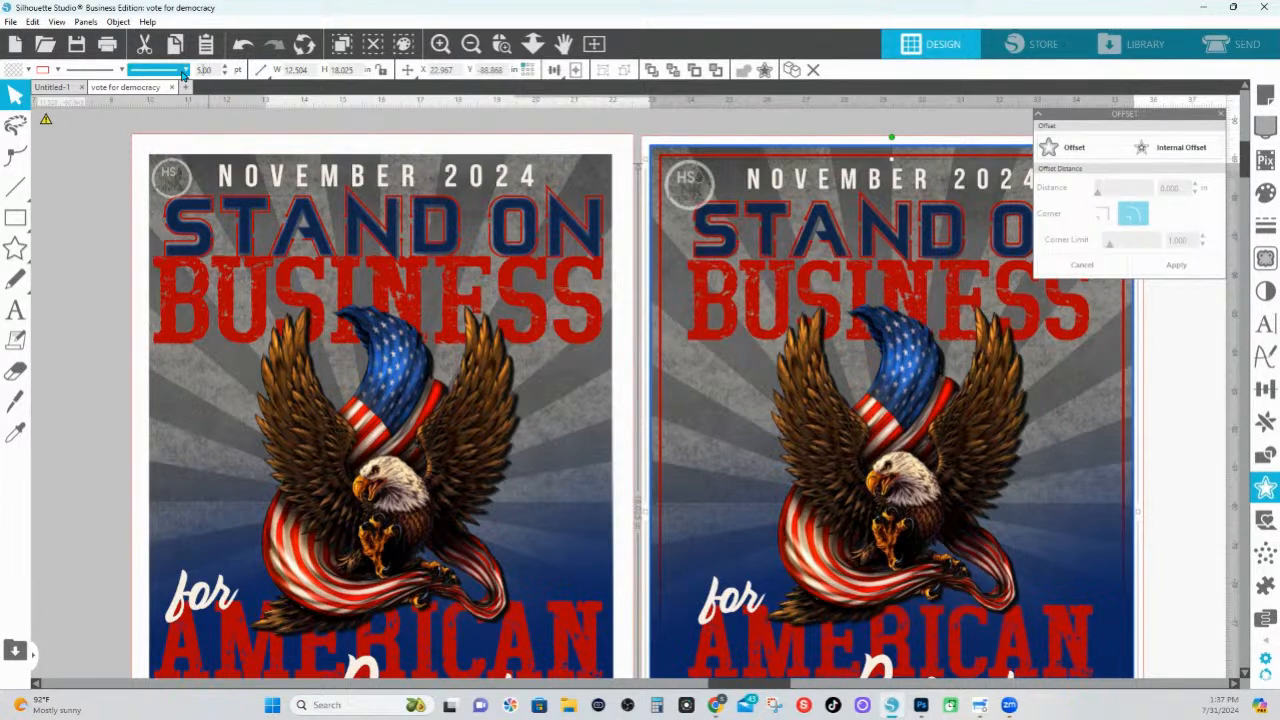
left_click(836, 128)
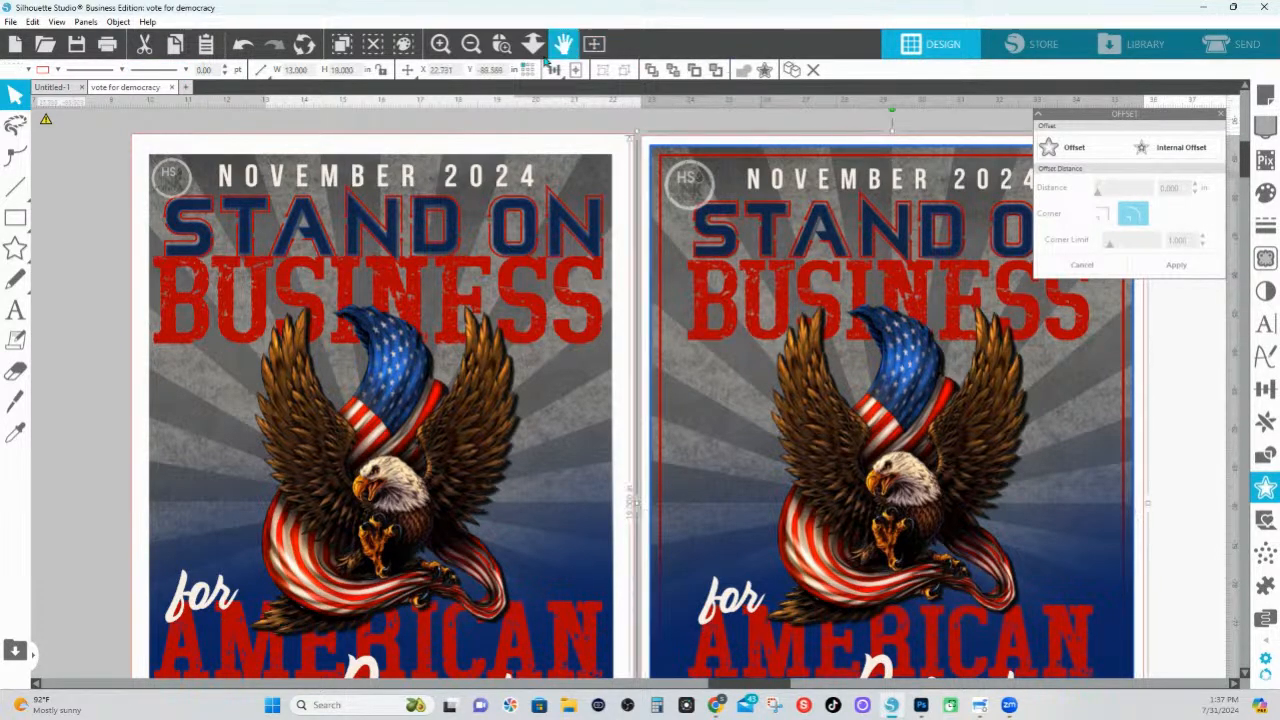
Set the green dashed 11.5 × 17.5 safe zone outline on the right poster to 4 pt thickness with the second end cap option
left_click_drag(713, 150, 819, 190)
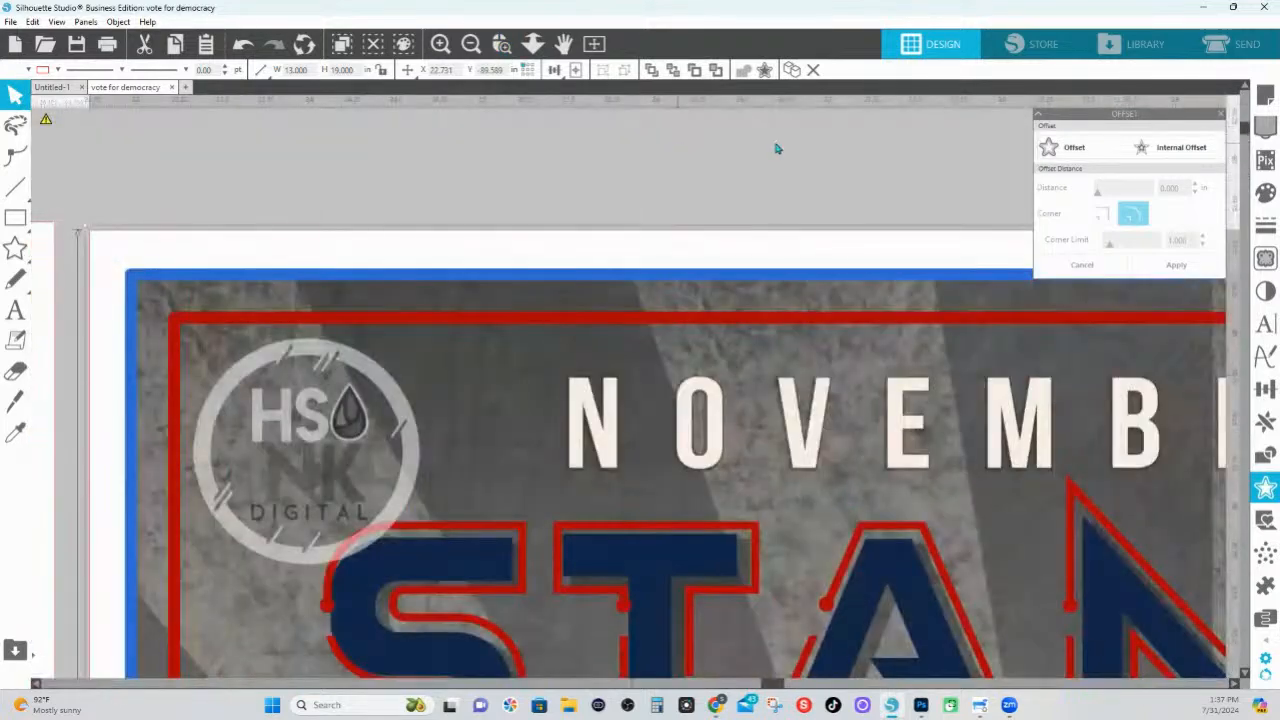
left_click(496, 366)
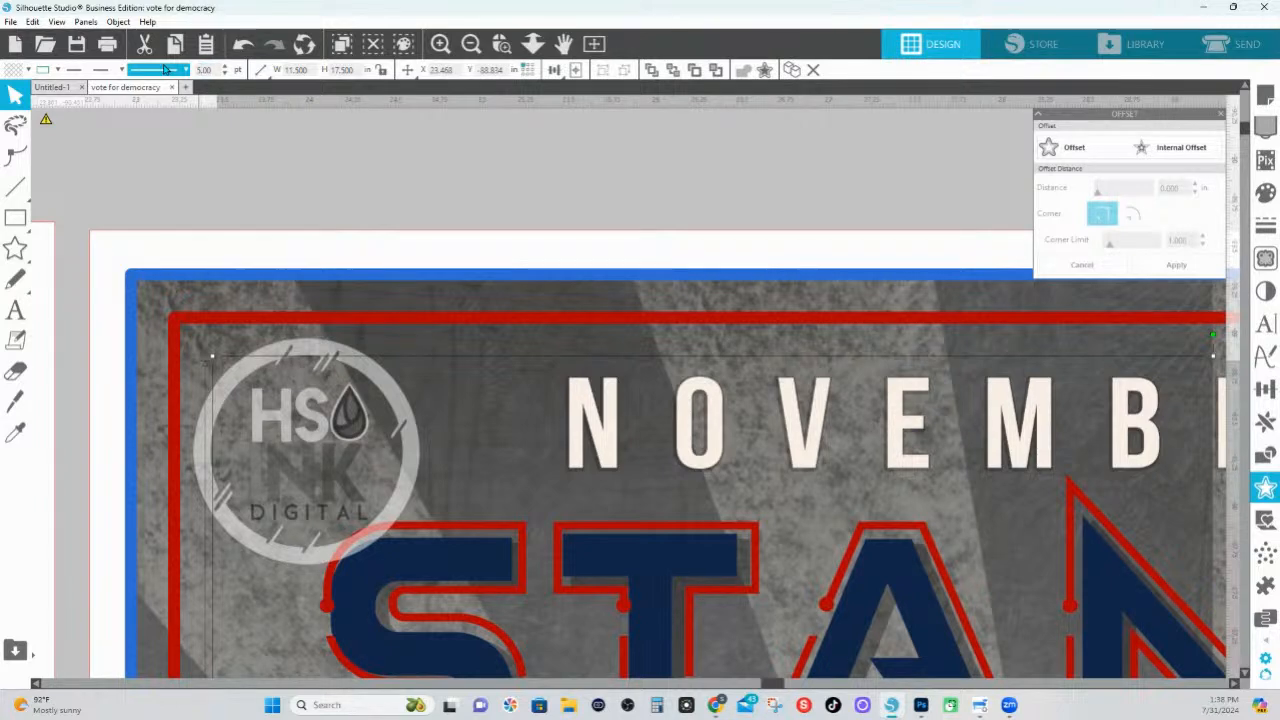
left_click(588, 183)
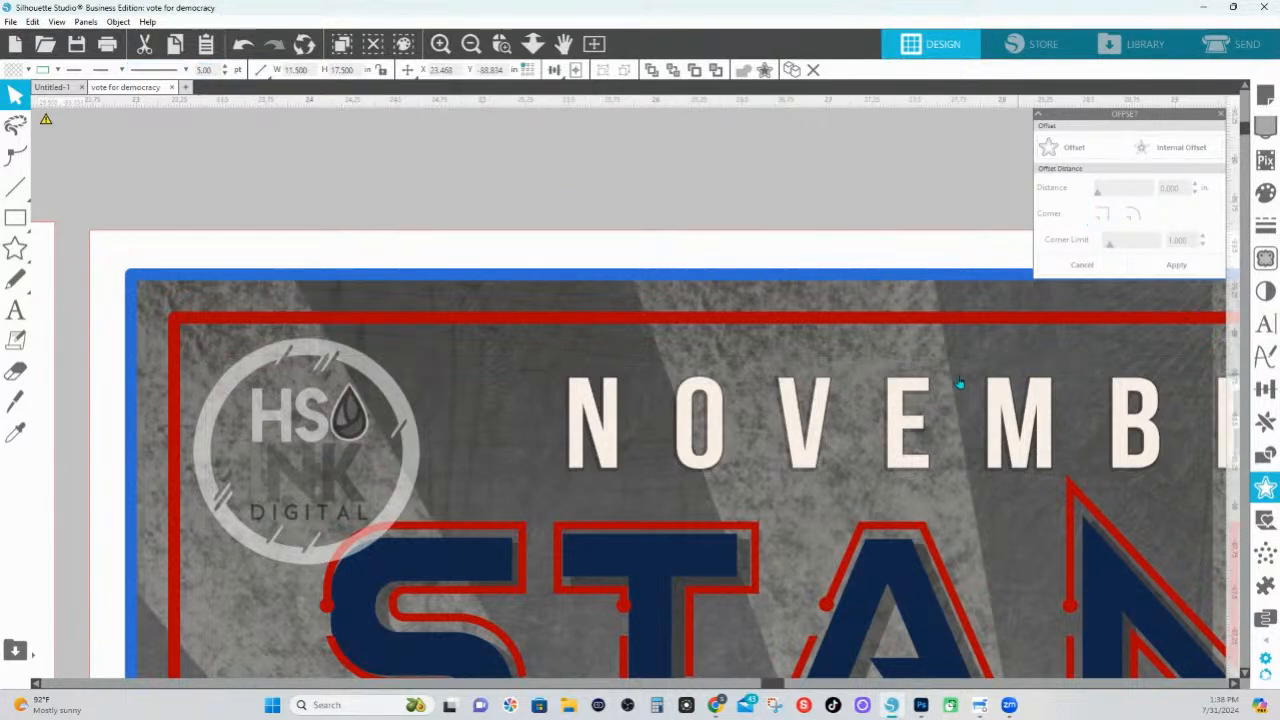
left_click(500, 366)
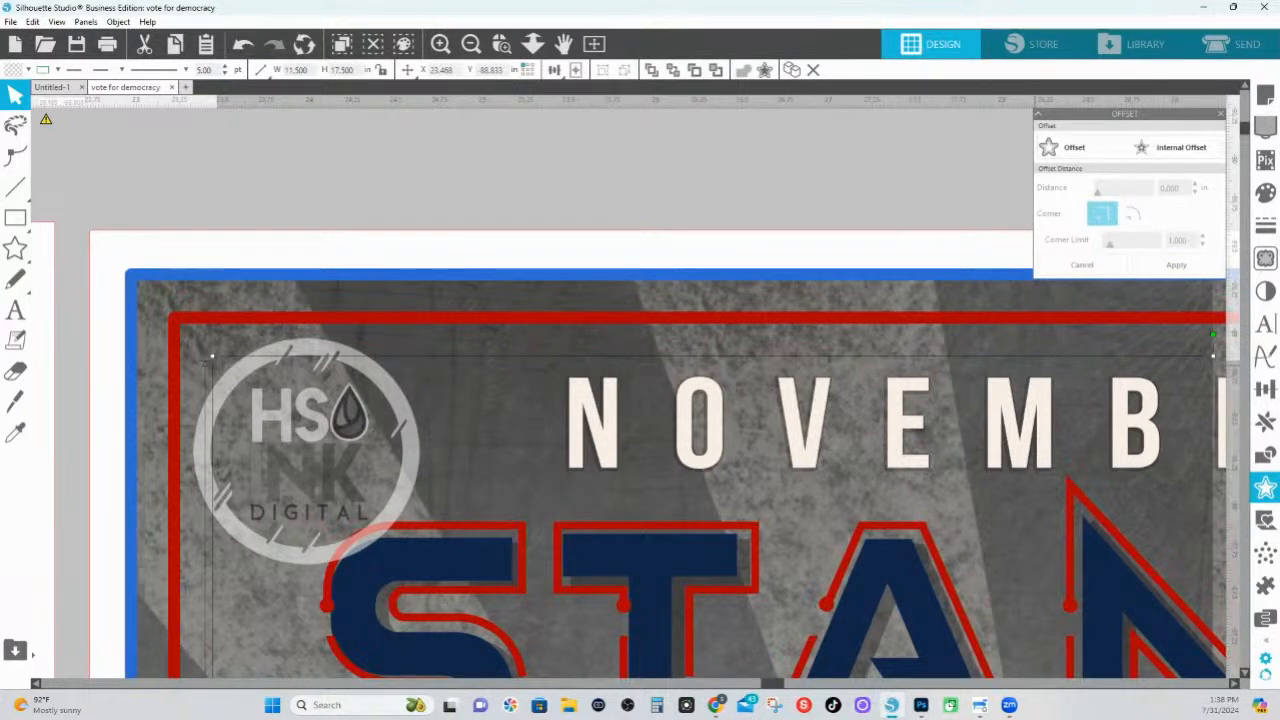
left_click(1265, 224)
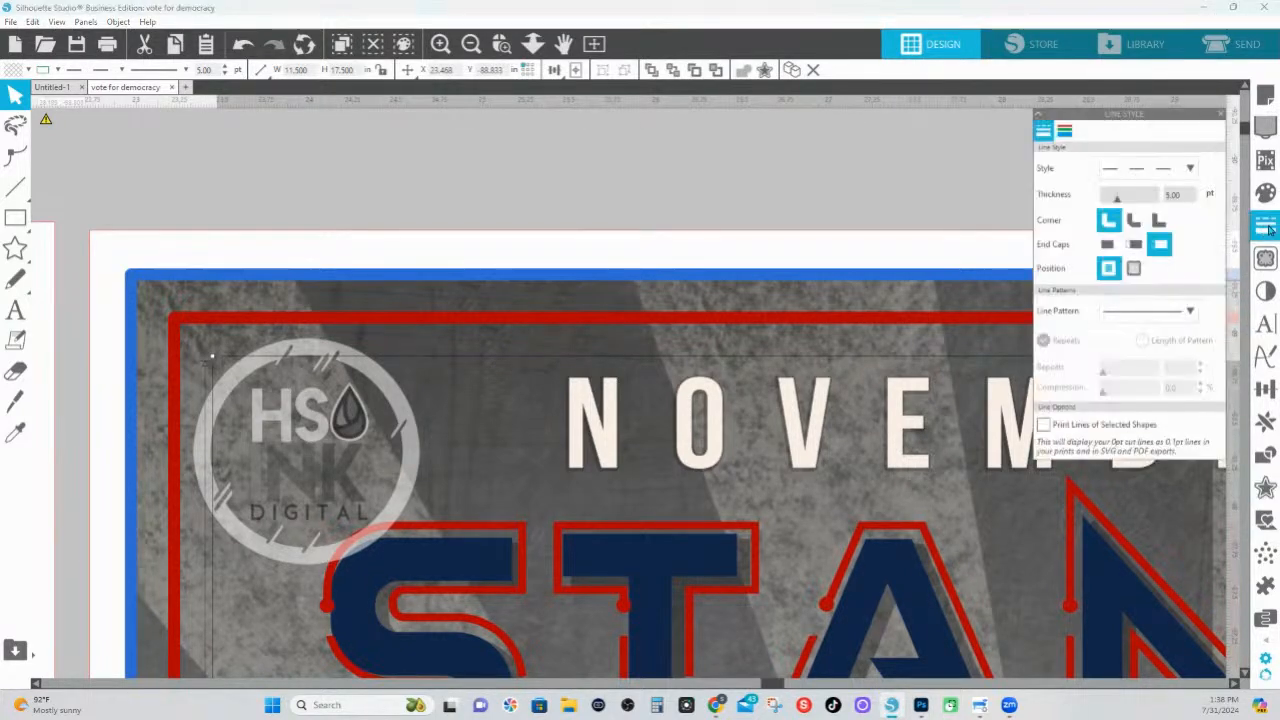
left_click(1117, 199)
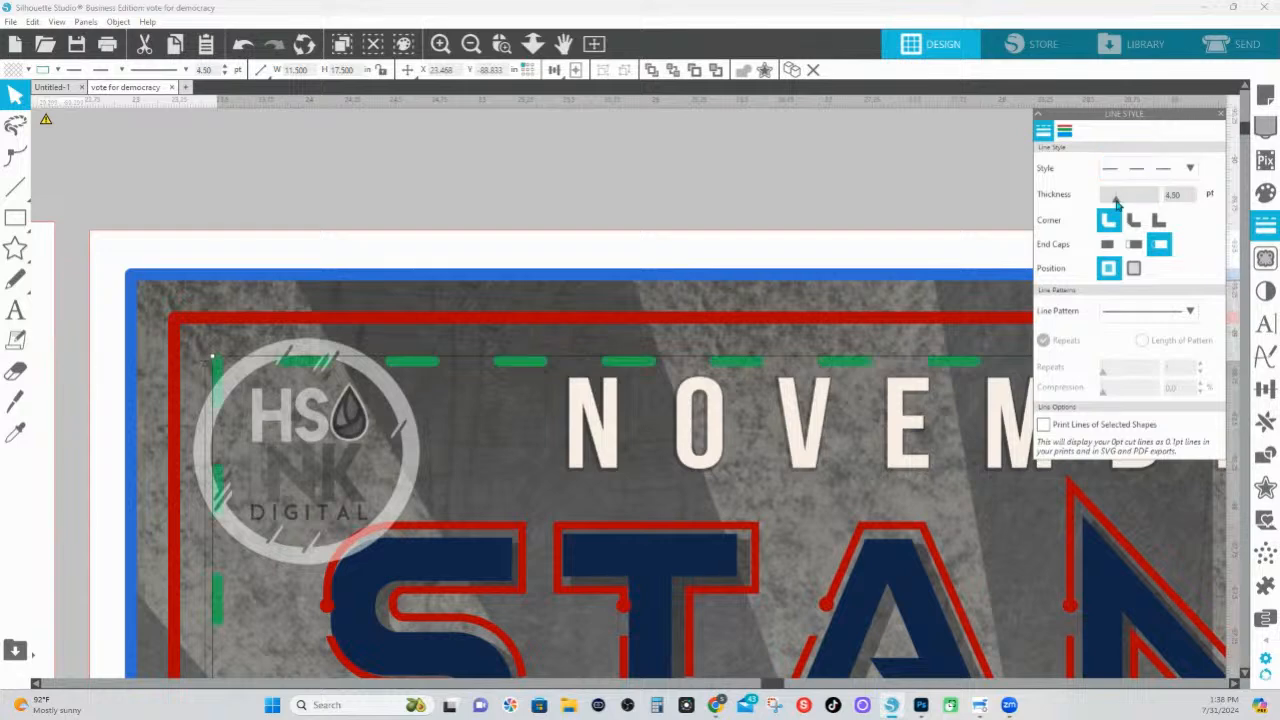
left_click_drag(1117, 199, 1114, 202)
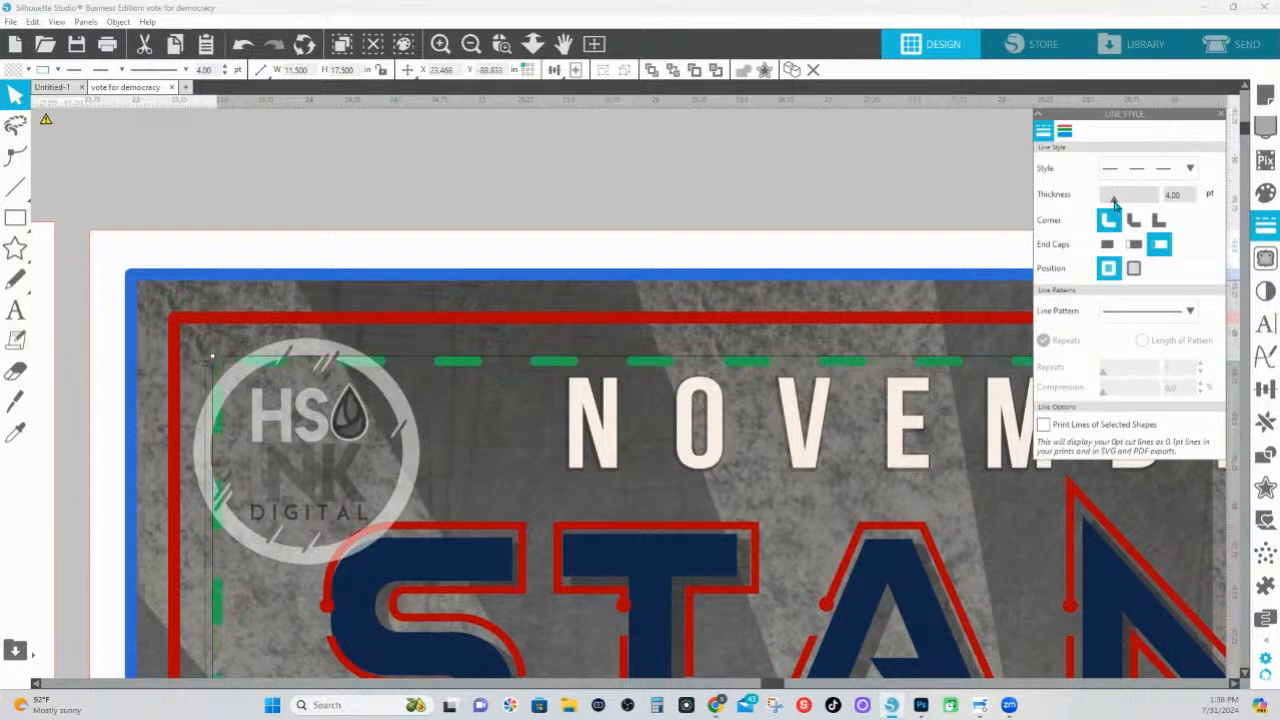
left_click(1133, 244)
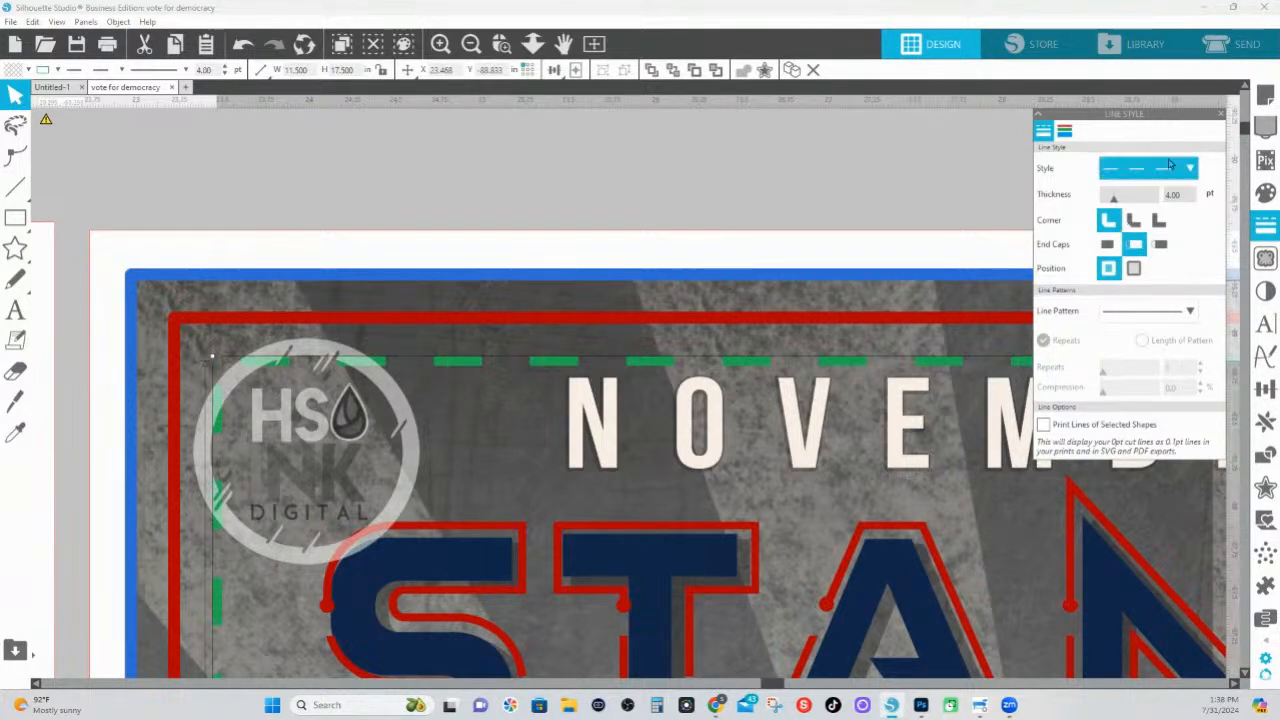
left_click(687, 217)
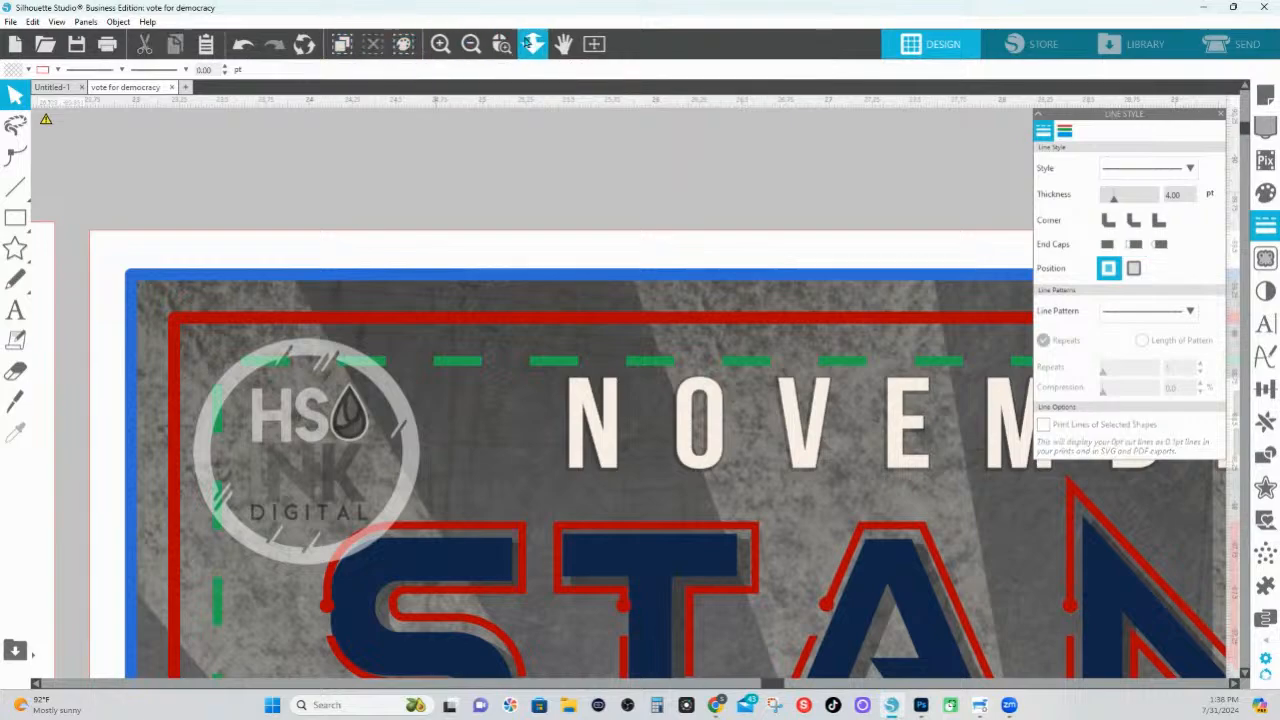
Examine the left poster's outer outline, artwork and 12 × 18 outline against the bleed, edge and safe zone guides on the right poster
left_click(530, 43)
left_click_drag(521, 130, 523, 188)
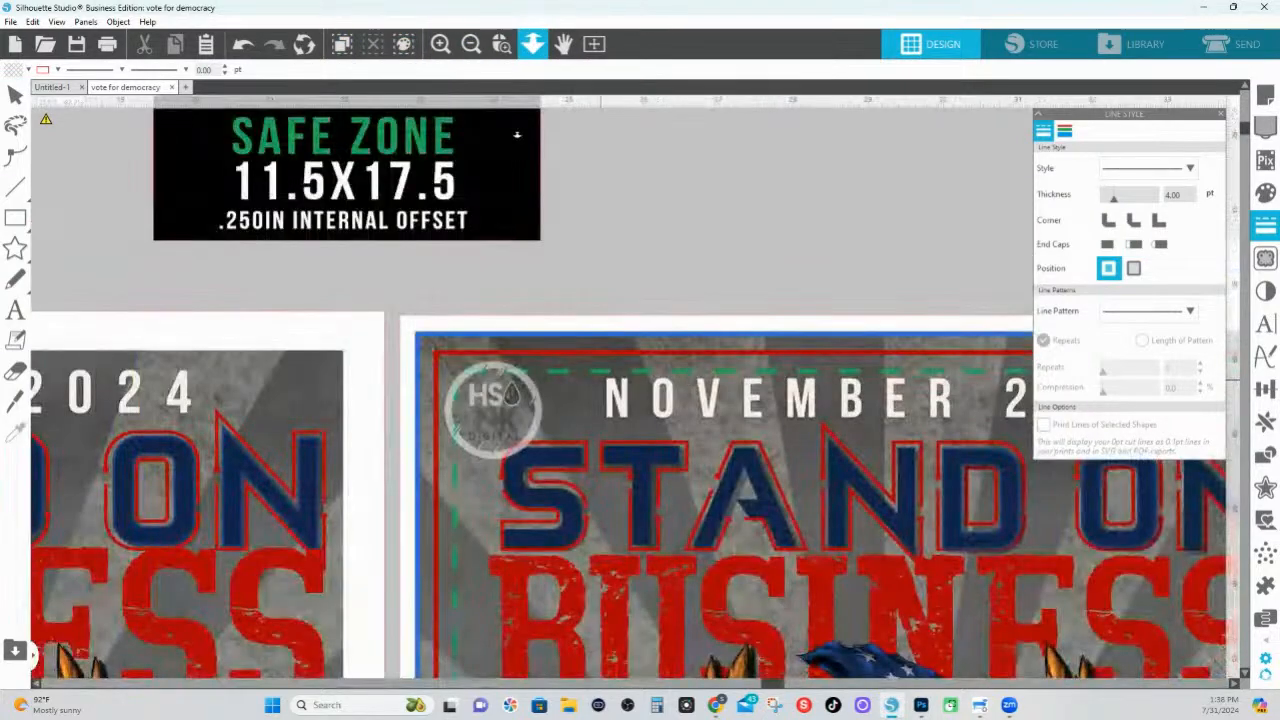
left_click_drag(517, 135, 655, 588)
scroll(657, 588, "down", 5)
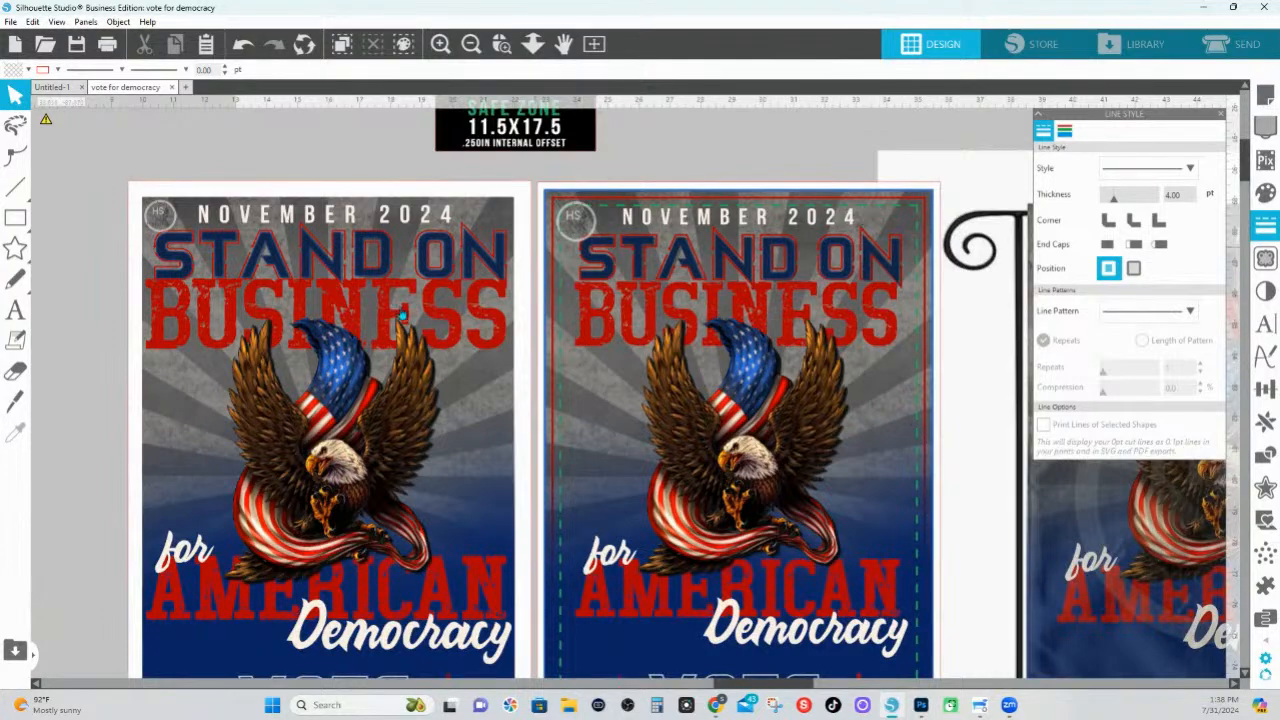
left_click_drag(220, 565, 288, 494)
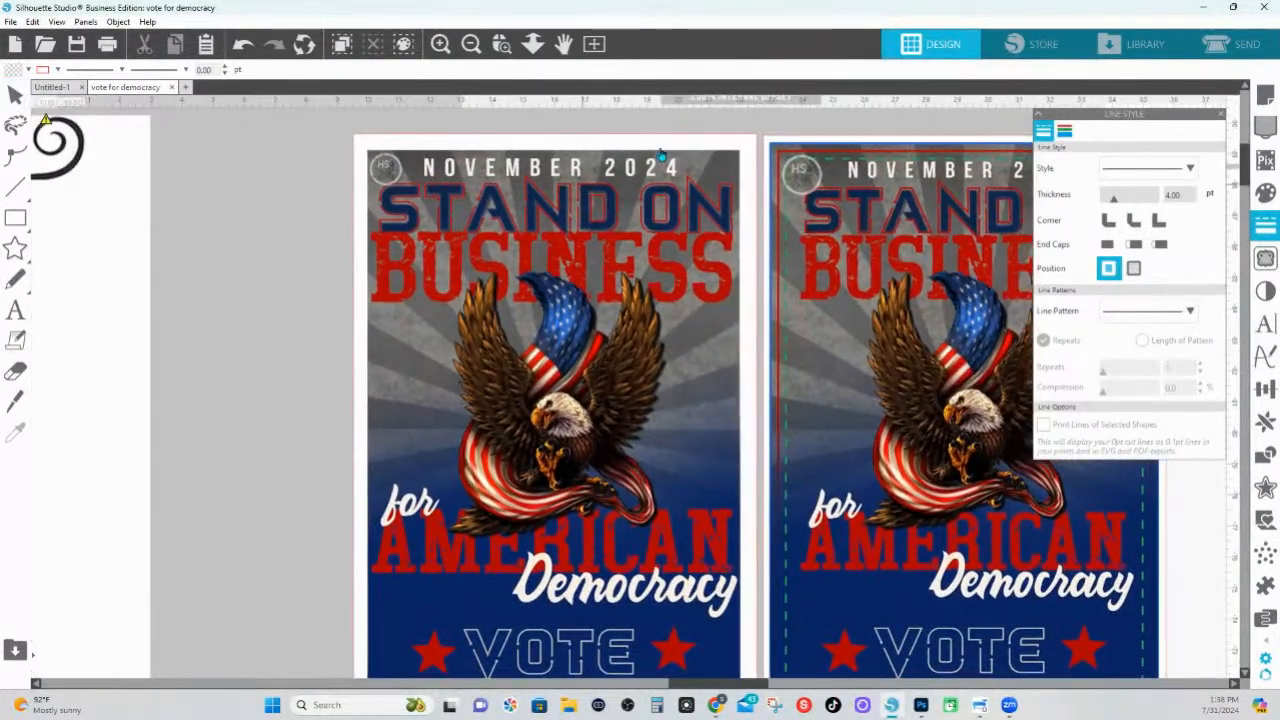
left_click(660, 150)
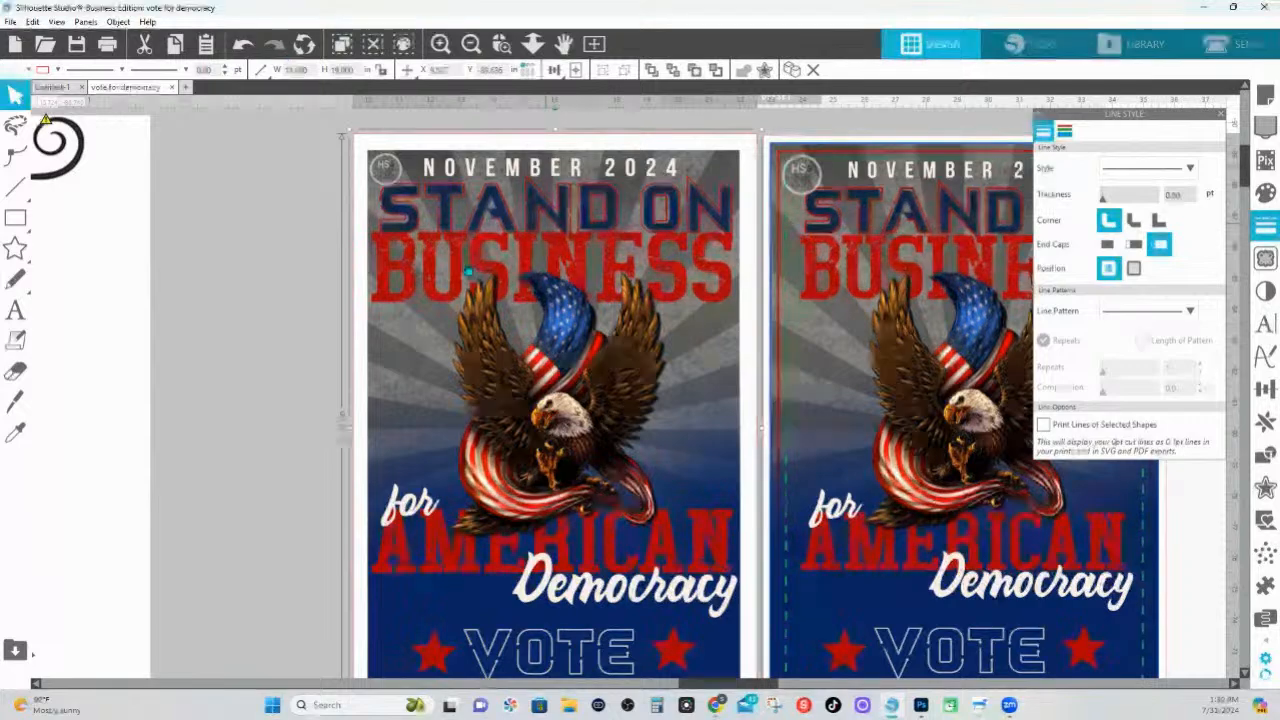
scroll(513, 478, "up", 4)
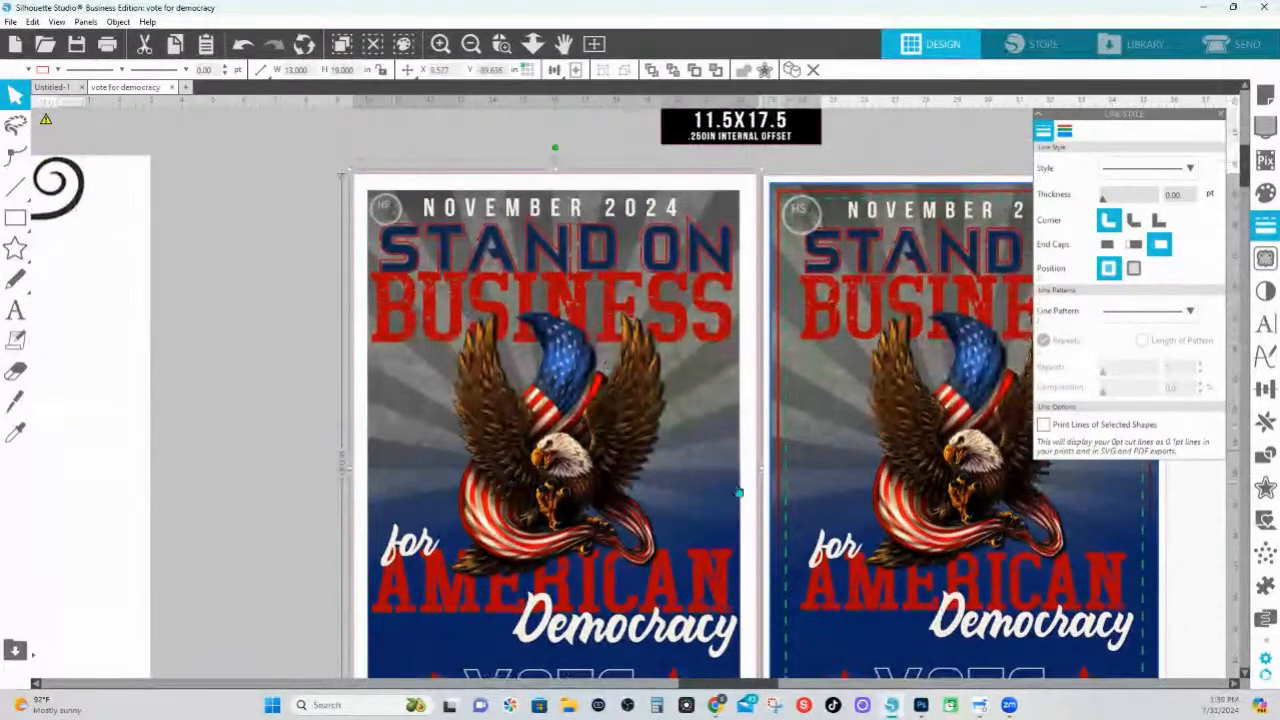
left_click(727, 448)
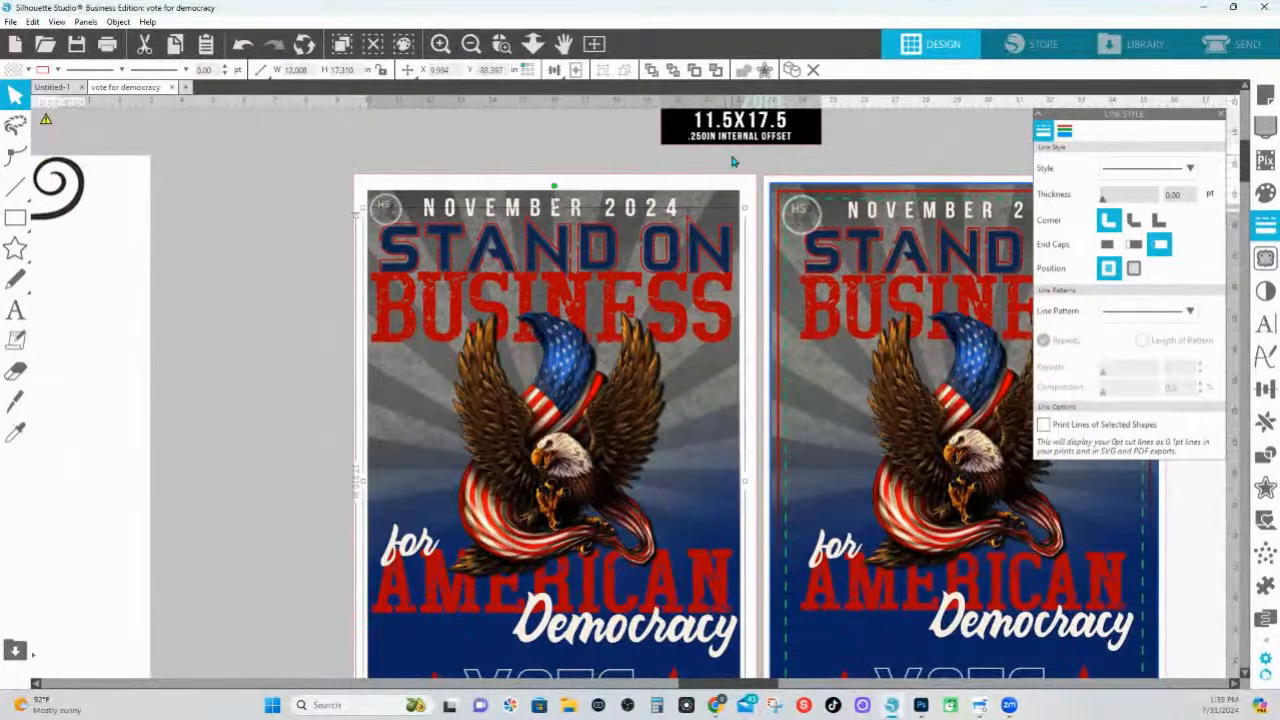
left_click(733, 203)
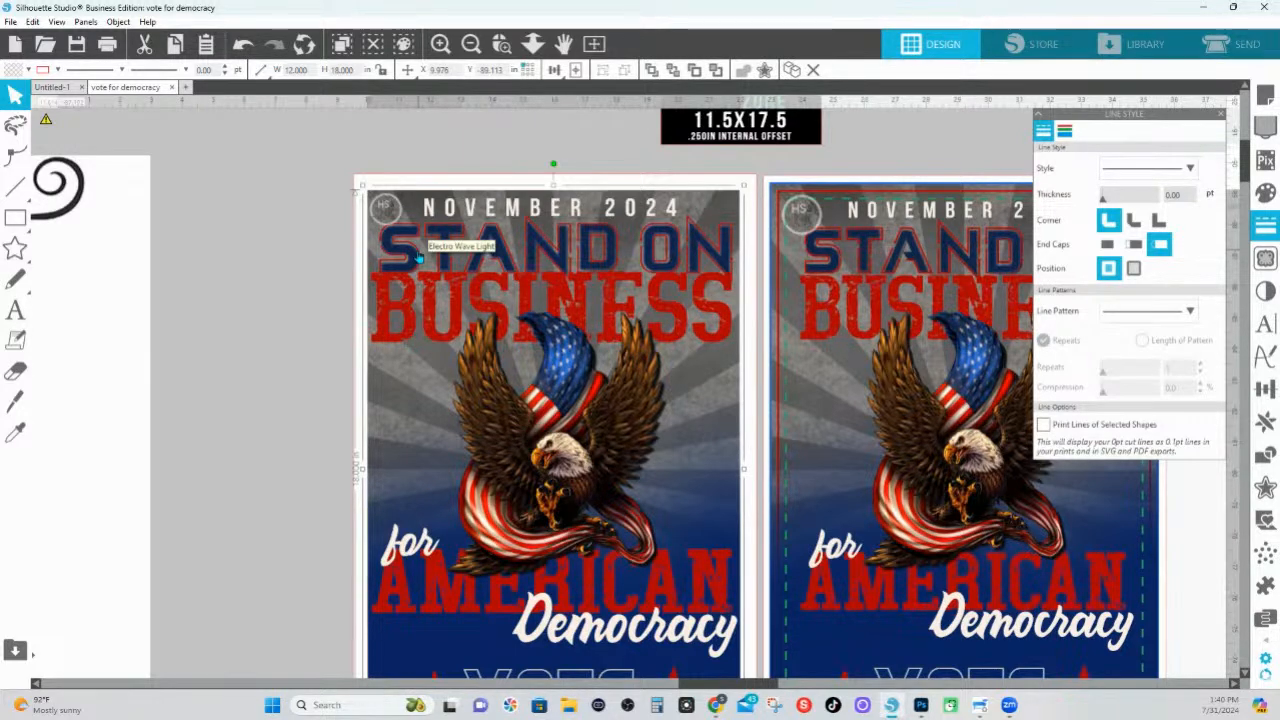
scroll(549, 487, "down", 2)
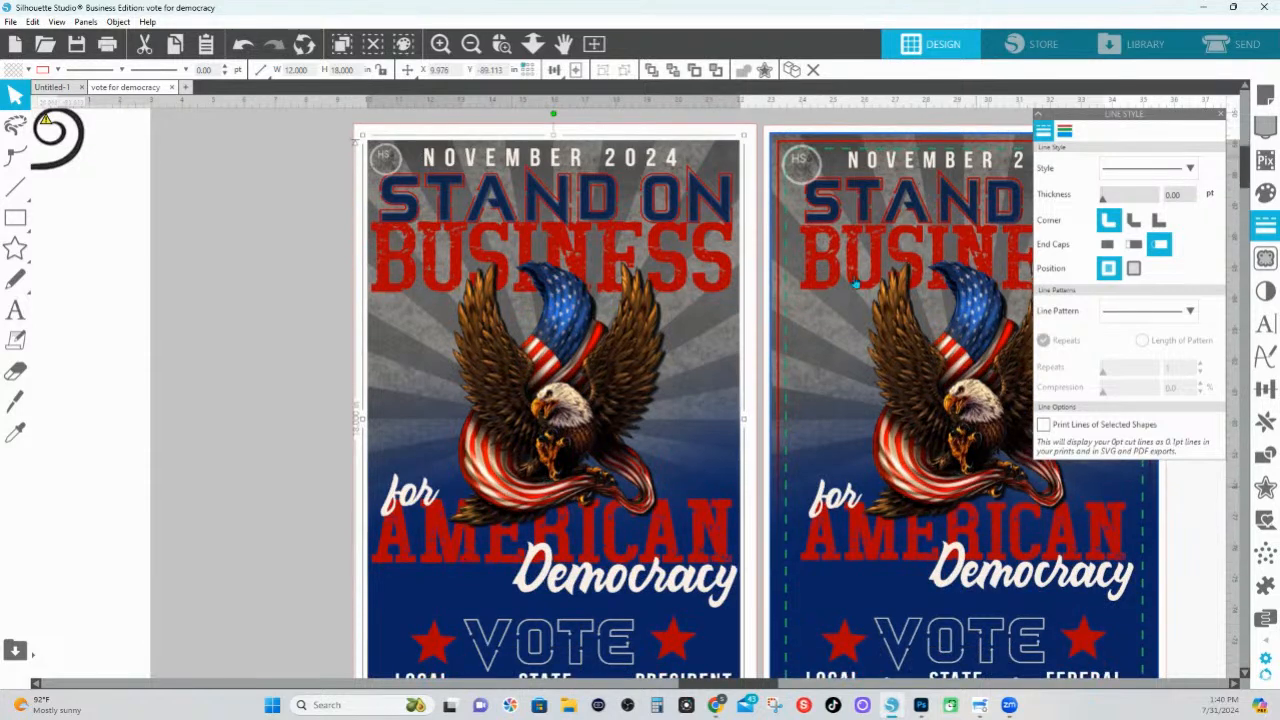
left_click(652, 132)
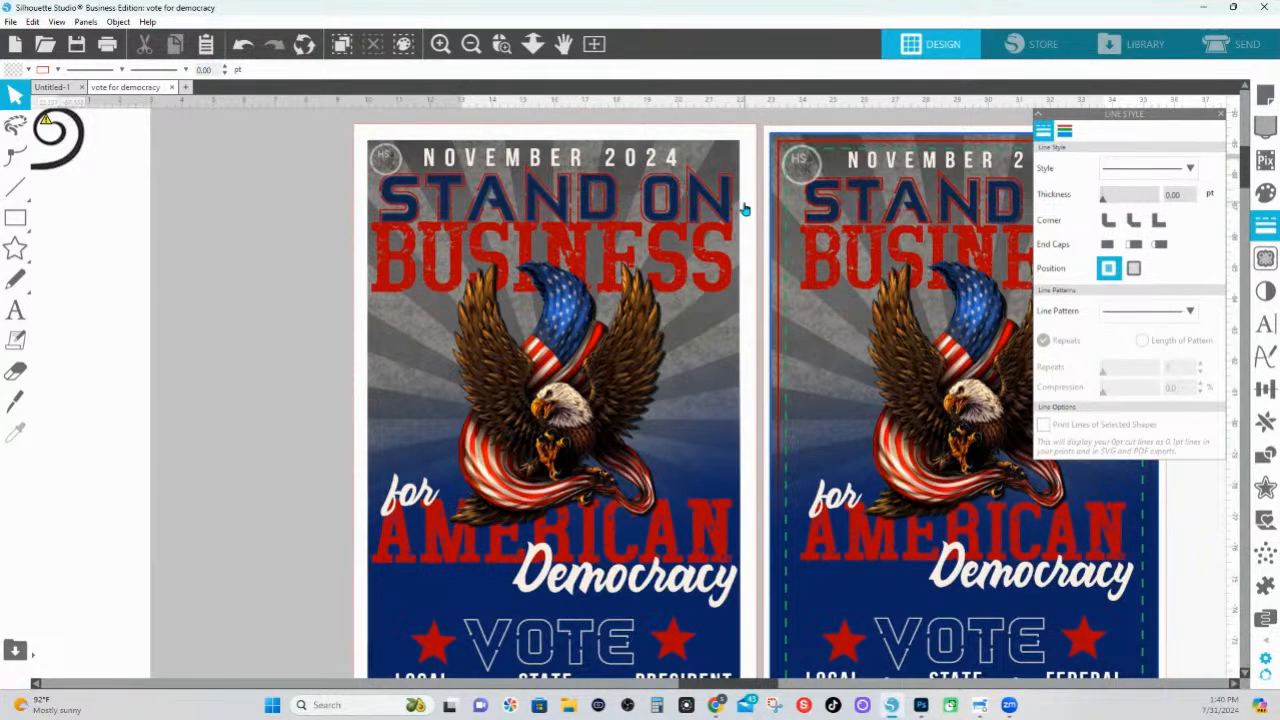
left_click_drag(880, 118, 677, 129)
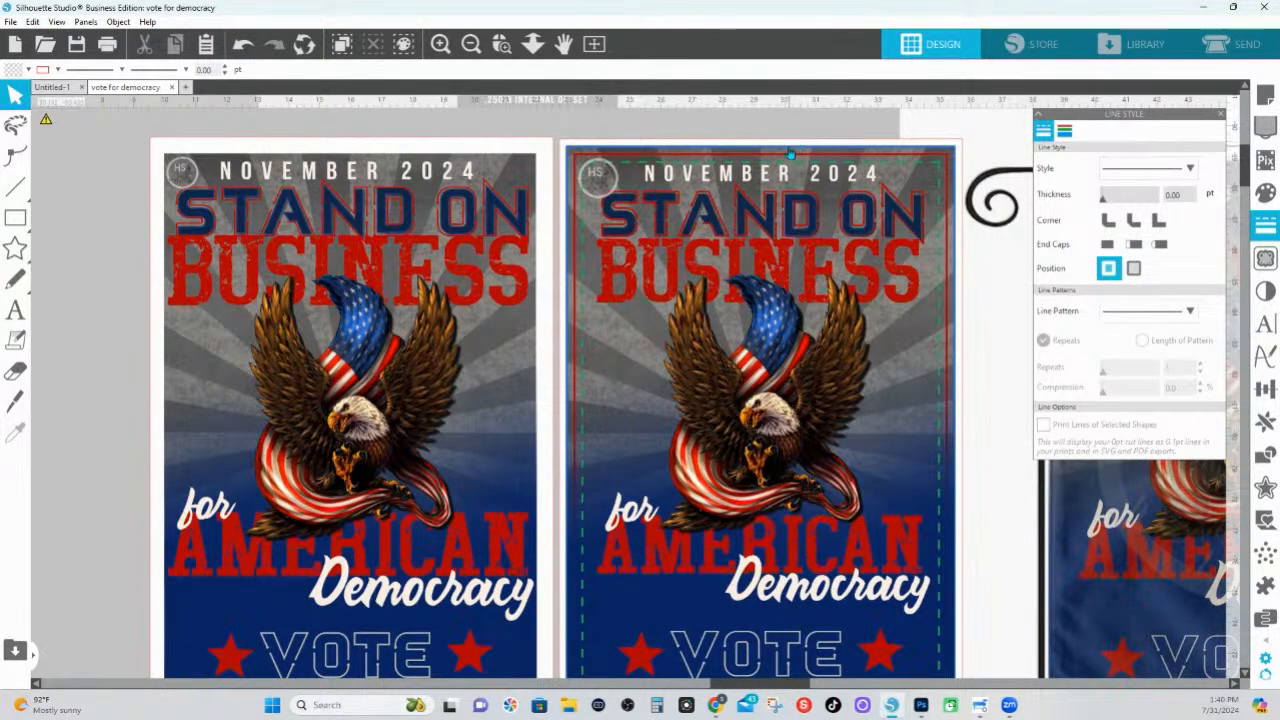
Move the 12.5 × 18.5 bleed background off the right poster and undo the move
left_click(790, 155)
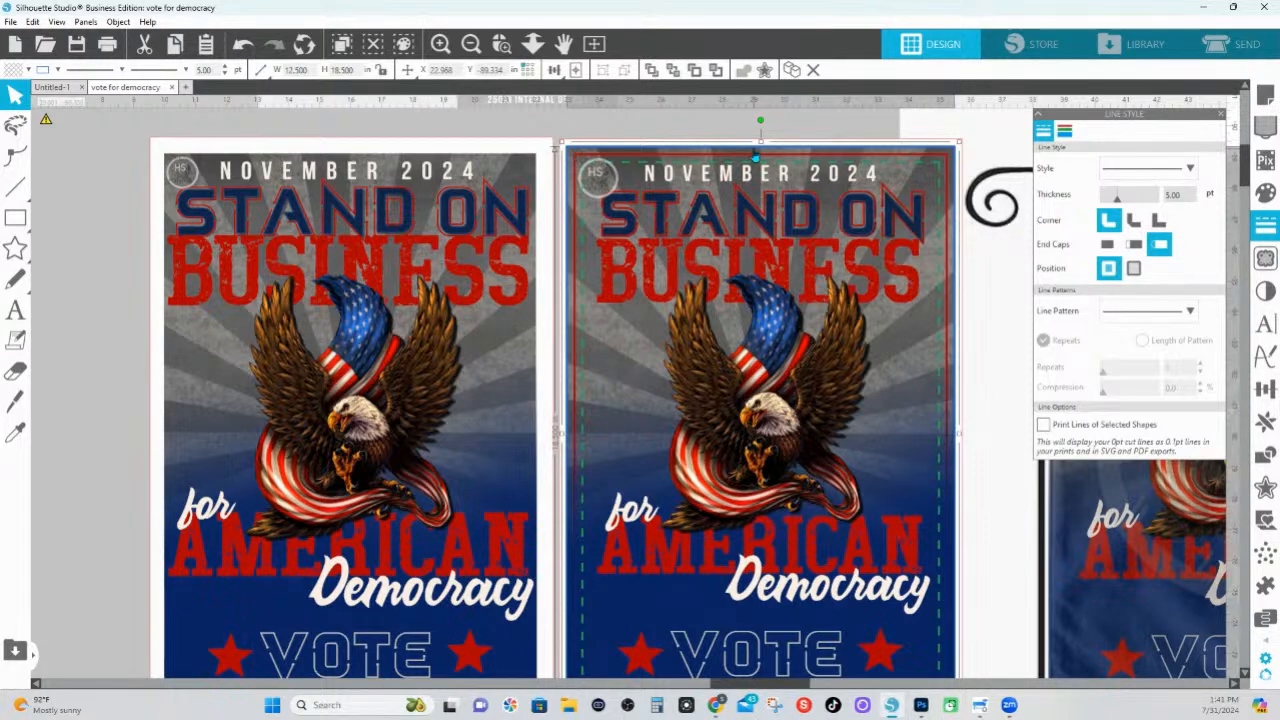
left_click_drag(786, 153, 1040, 236)
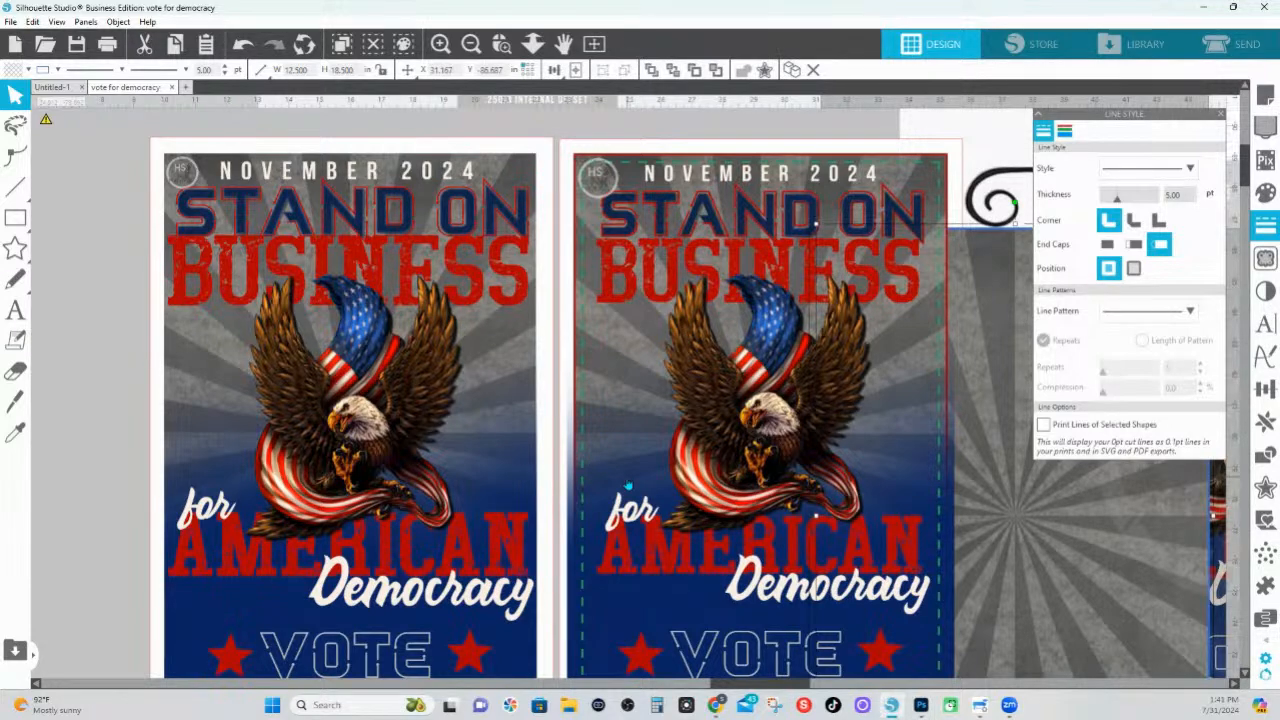
left_click(245, 47)
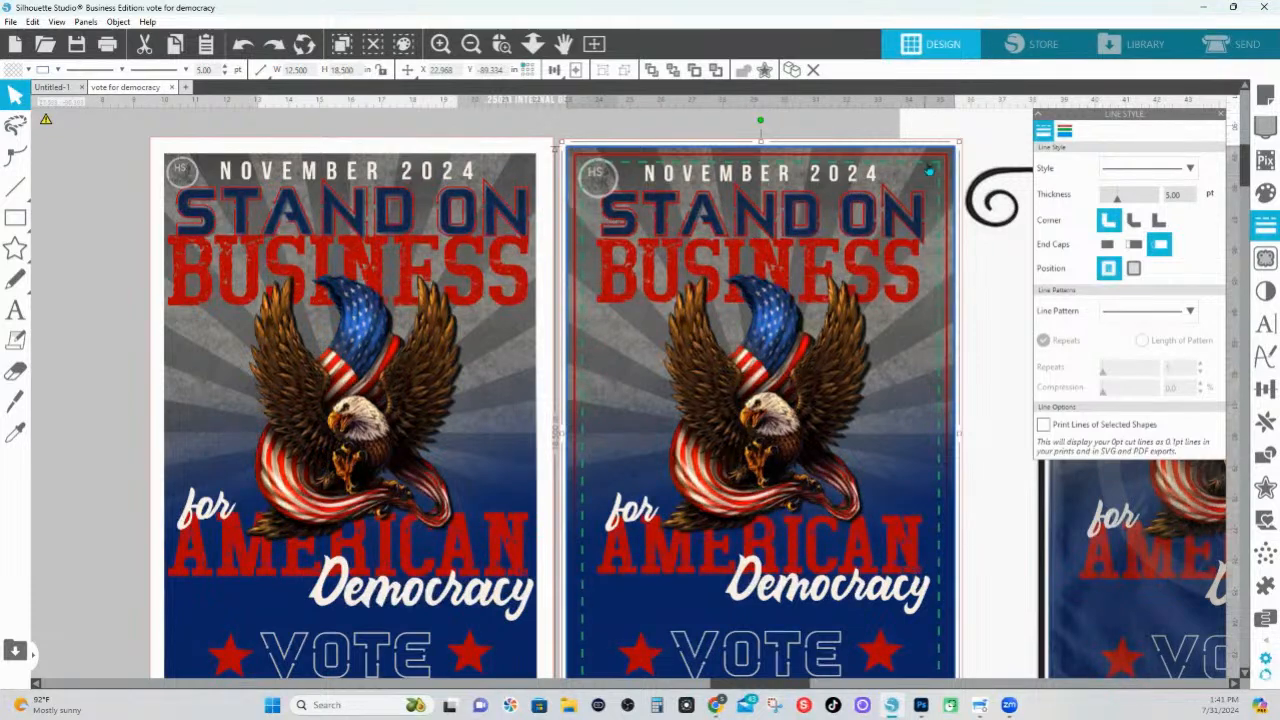
Try a transparent fill on the right poster's blue gradient overlay and undo the change
left_click(1265, 192)
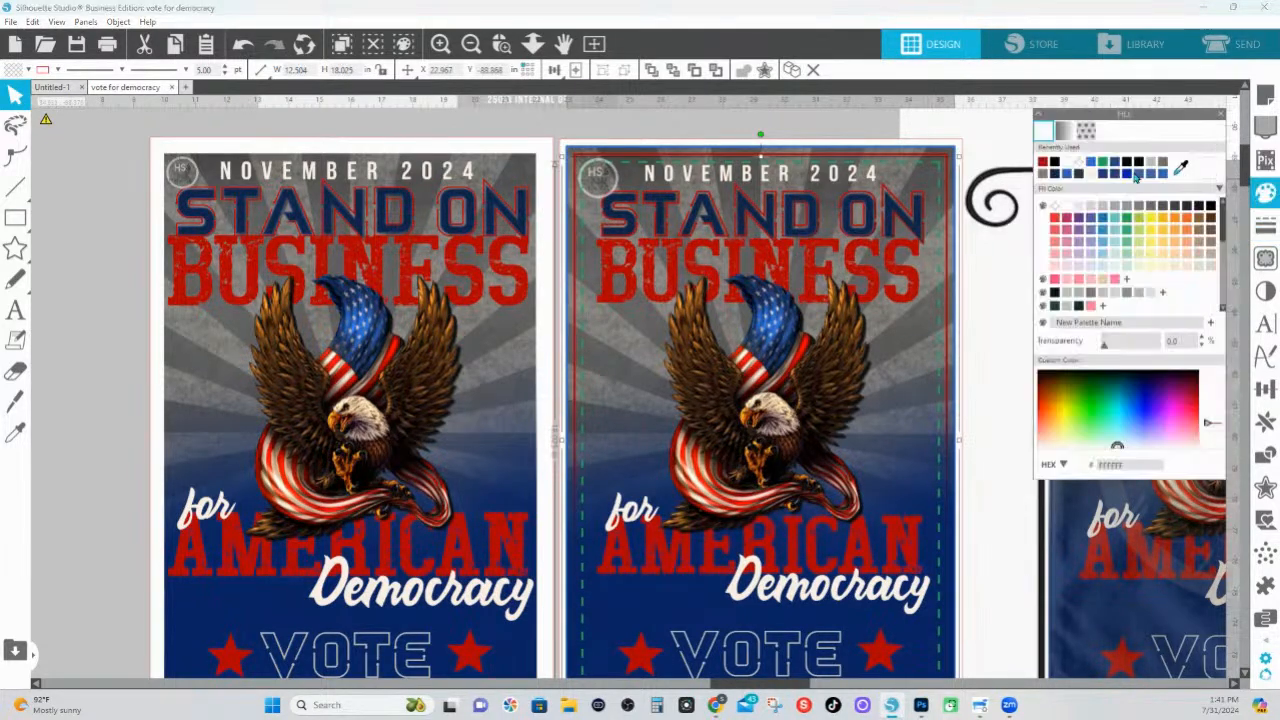
left_click(1054, 207)
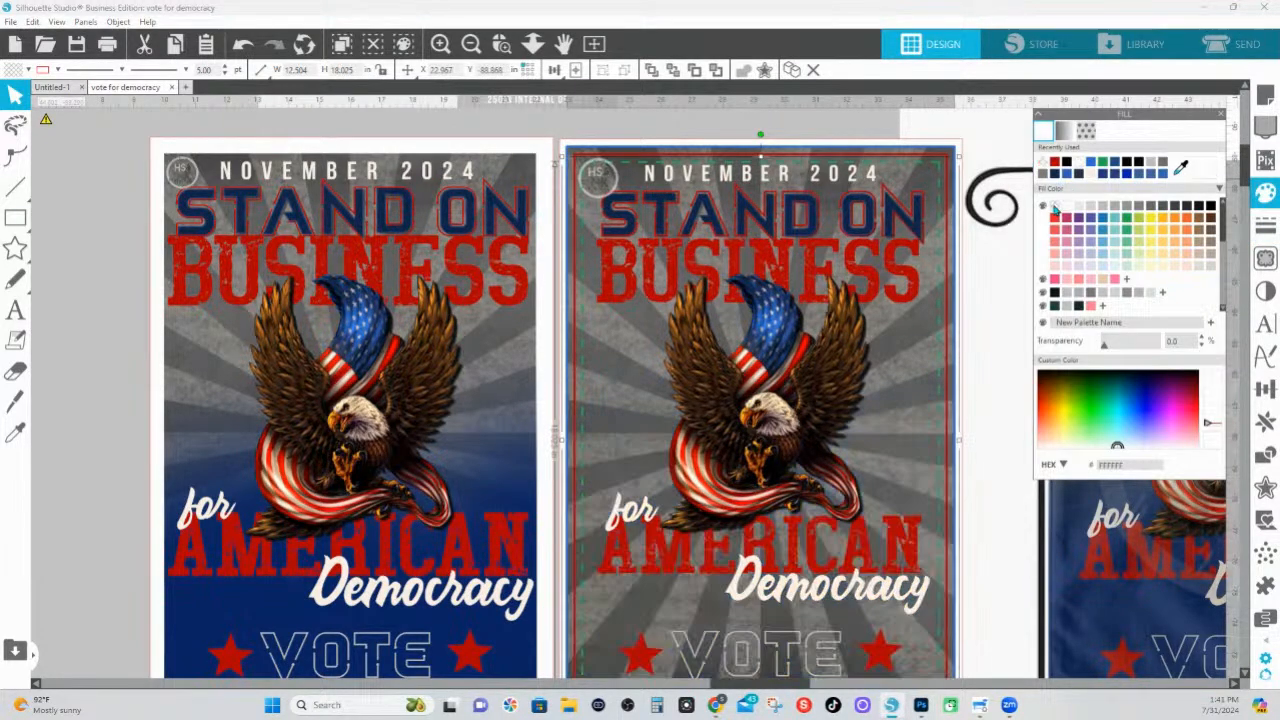
key("i")
key("ctrl+z")
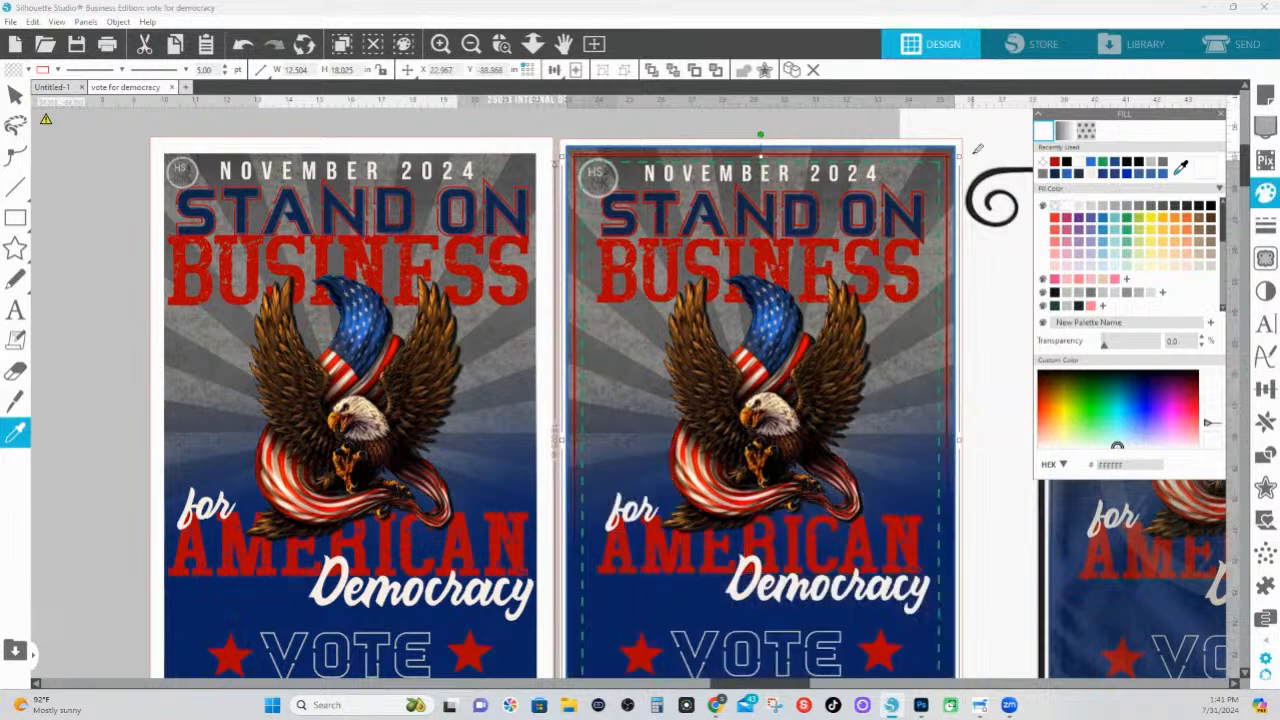
Shift the blue gradient overlay slightly down on the right poster and give the 12 × 18 outline a transparent fill
key("v")
left_click_drag(913, 481, 915, 507)
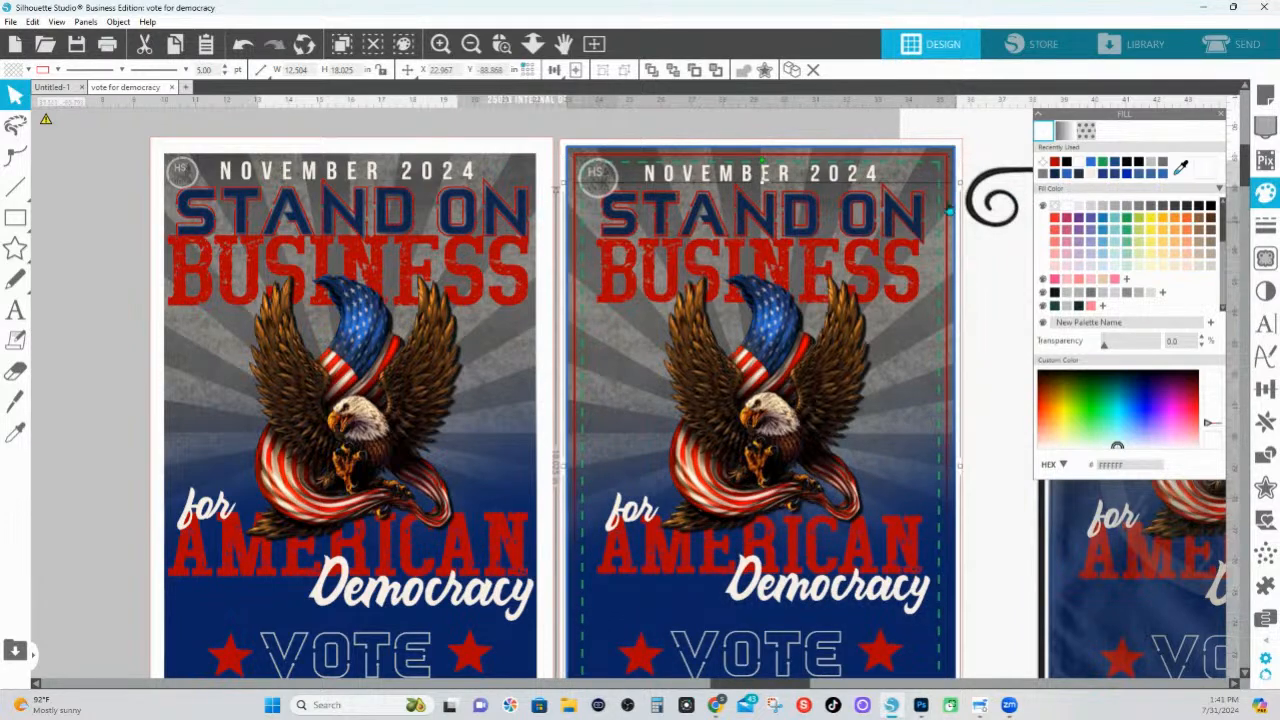
left_click(927, 174)
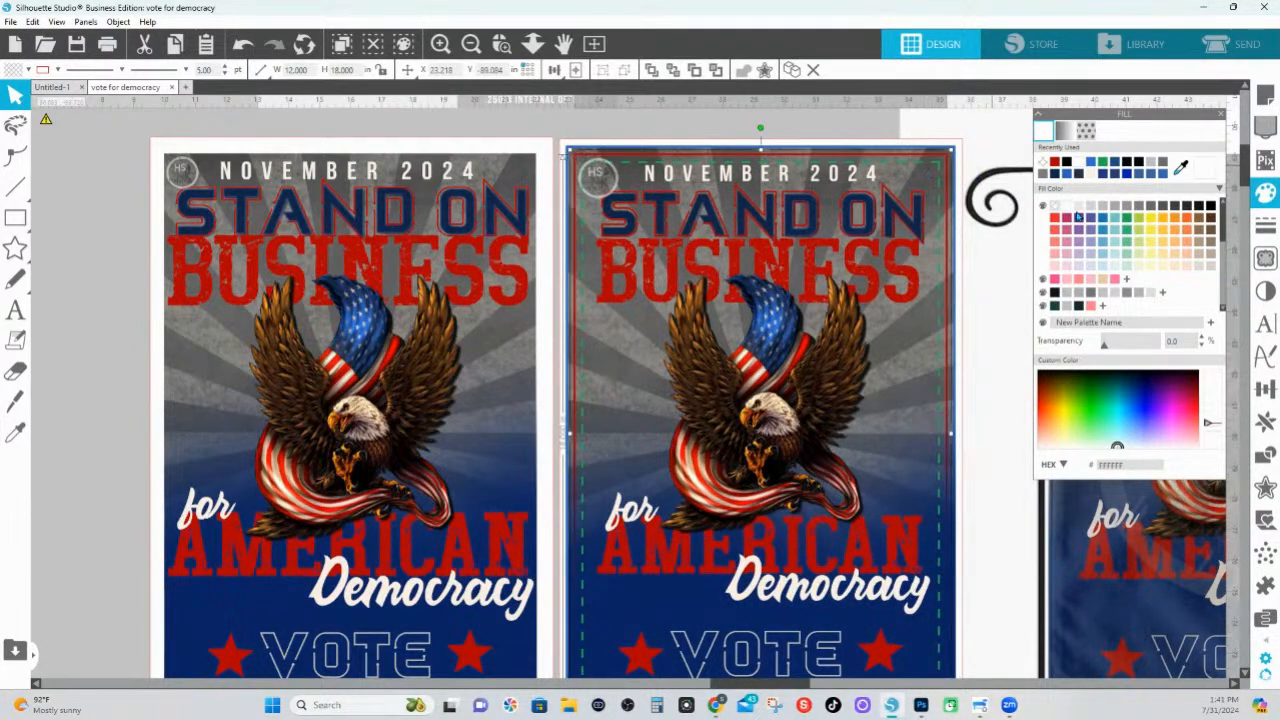
left_click(1043, 163)
left_click(908, 621)
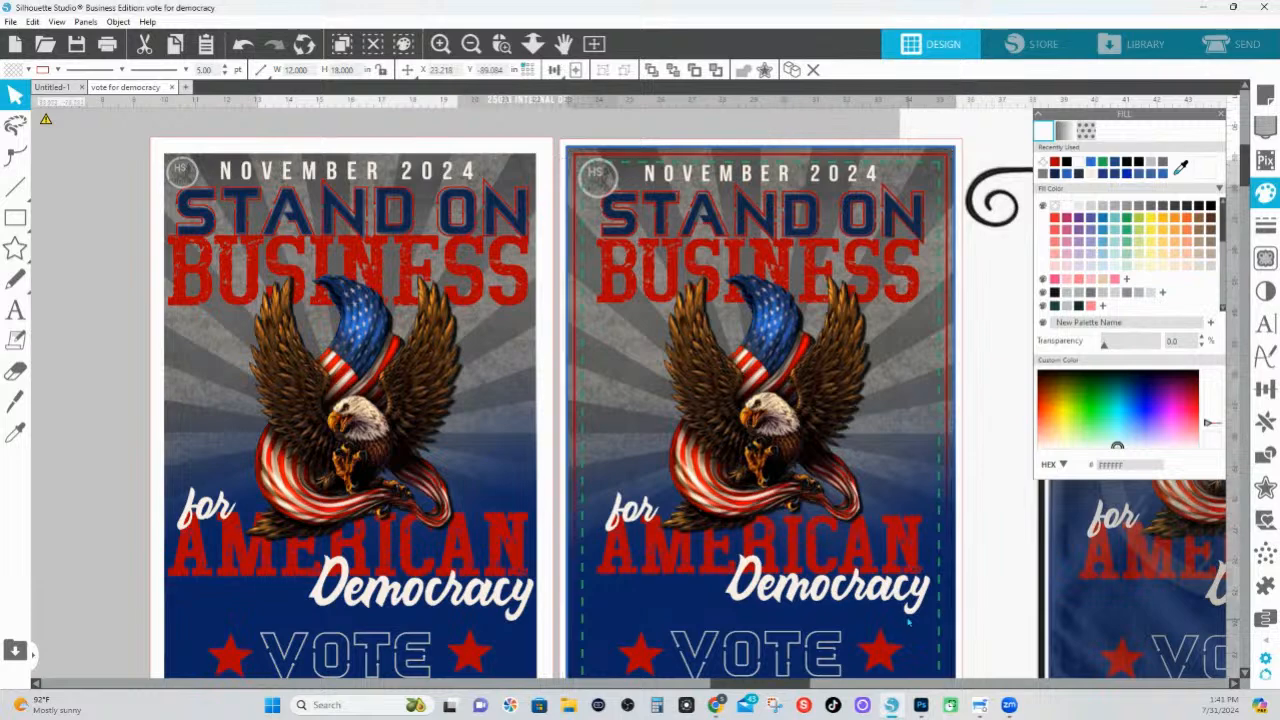
Realign the blue gradient overlay with the bottom edge of the right poster's bleed background
scroll(908, 621, "down", 3)
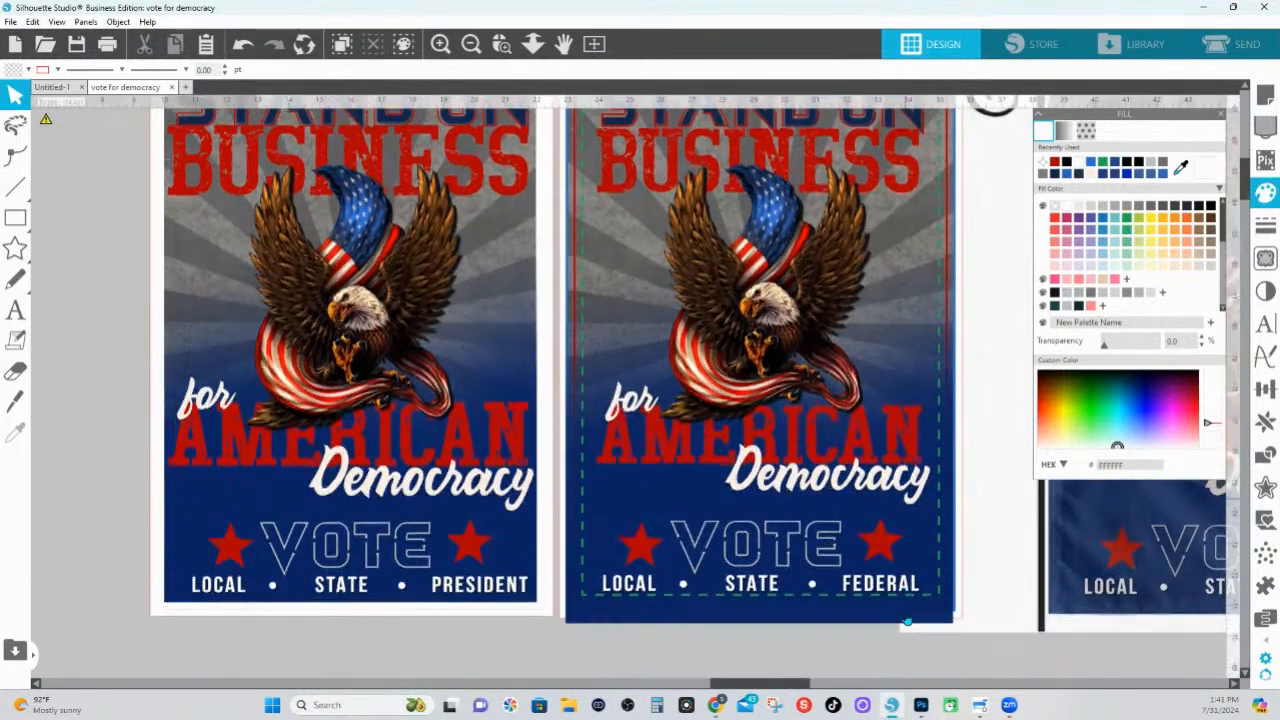
left_click(914, 614)
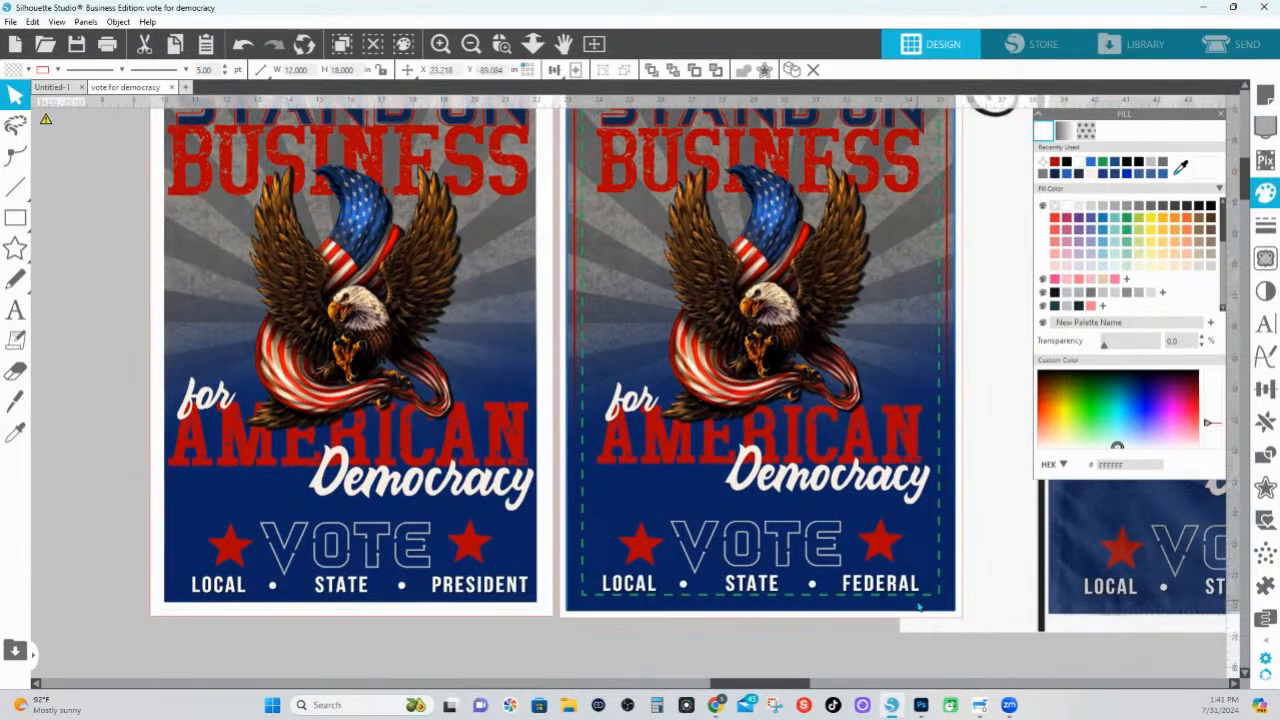
left_click(908, 602)
left_click(923, 610)
left_click_drag(924, 610, 922, 611)
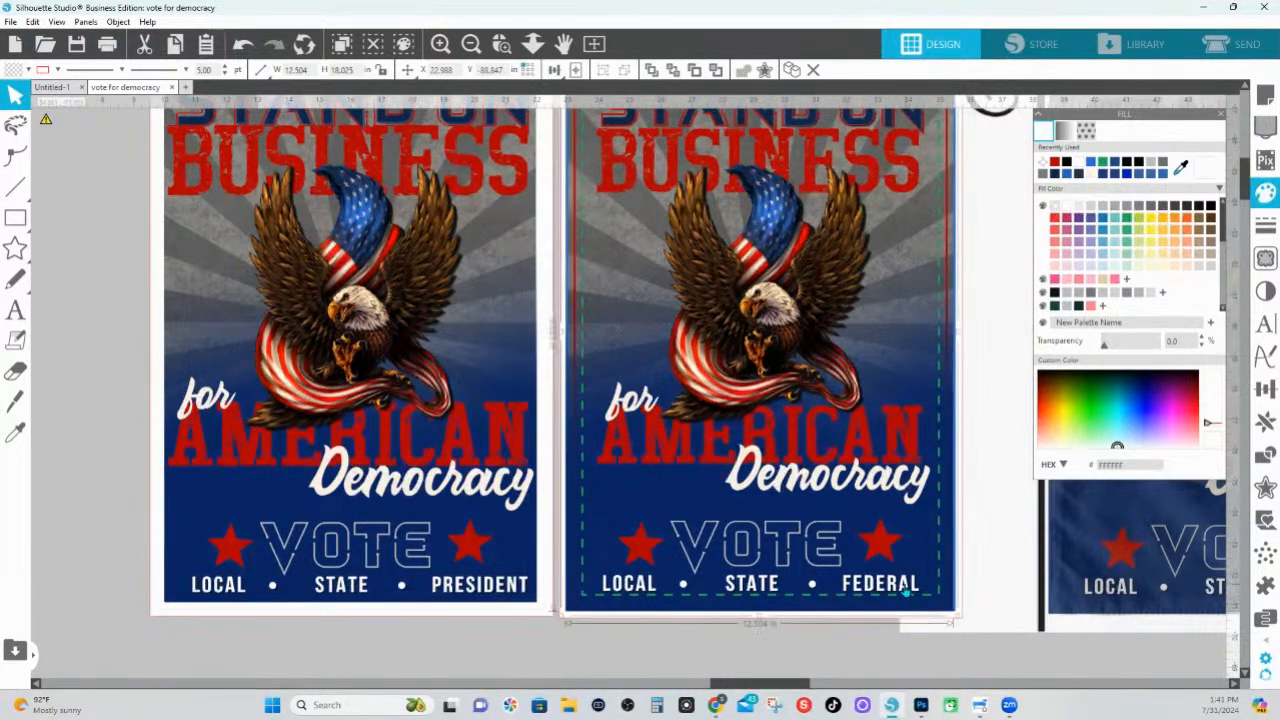
Examine the right poster's 12.5 × 18.5 bleed background and 12 × 18 substrate edge outline against the size notes above it
scroll(906, 591, "up", 2)
scroll(905, 592, "up", 5)
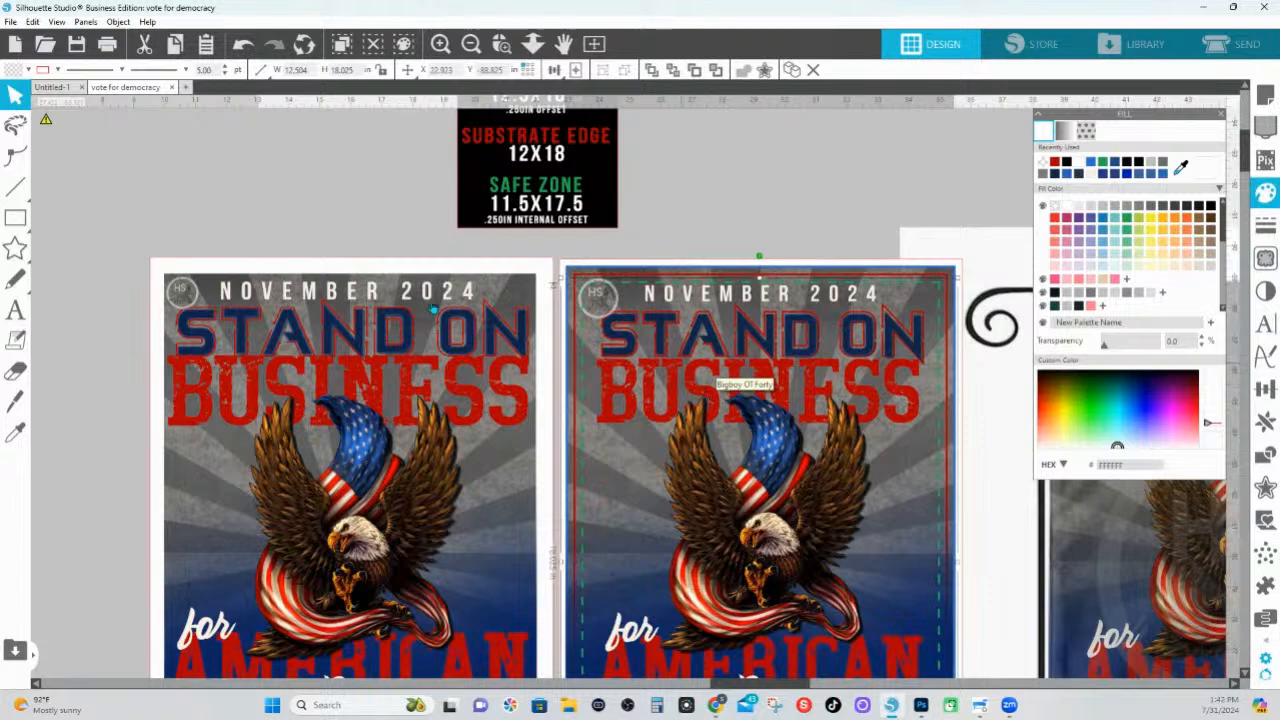
scroll(560, 545, "up", 1)
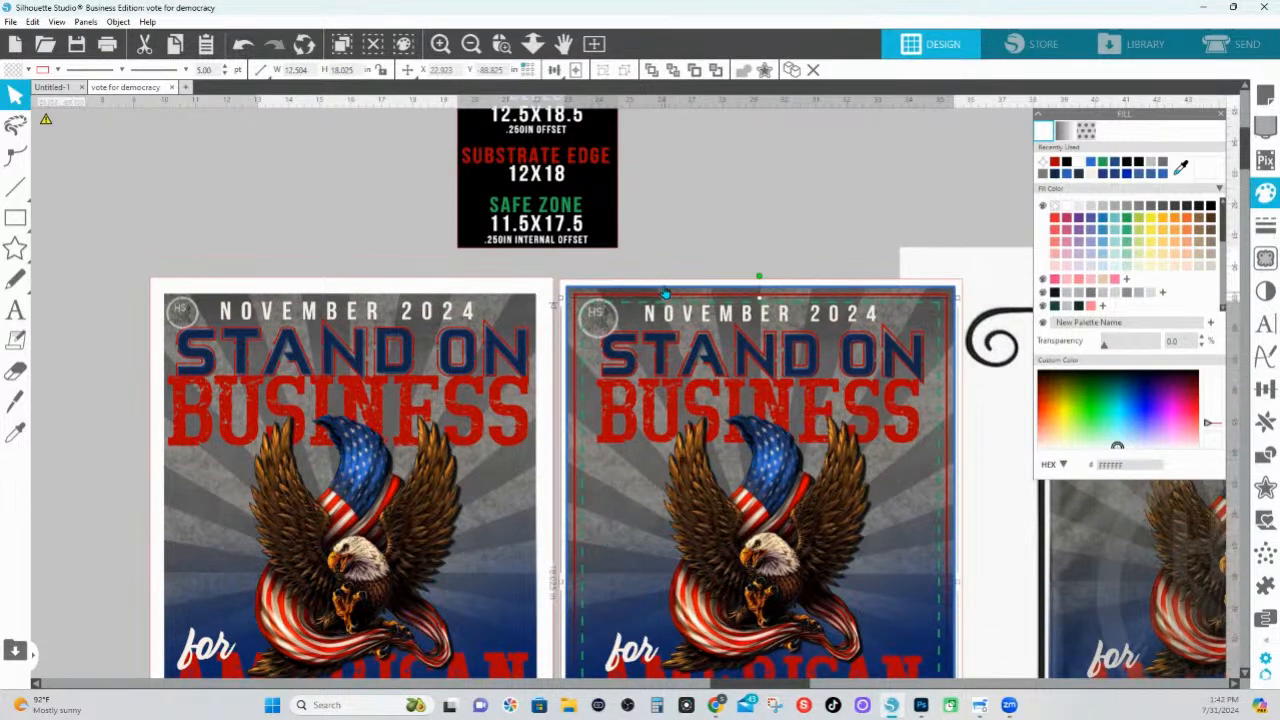
left_click(708, 274)
left_click(710, 294)
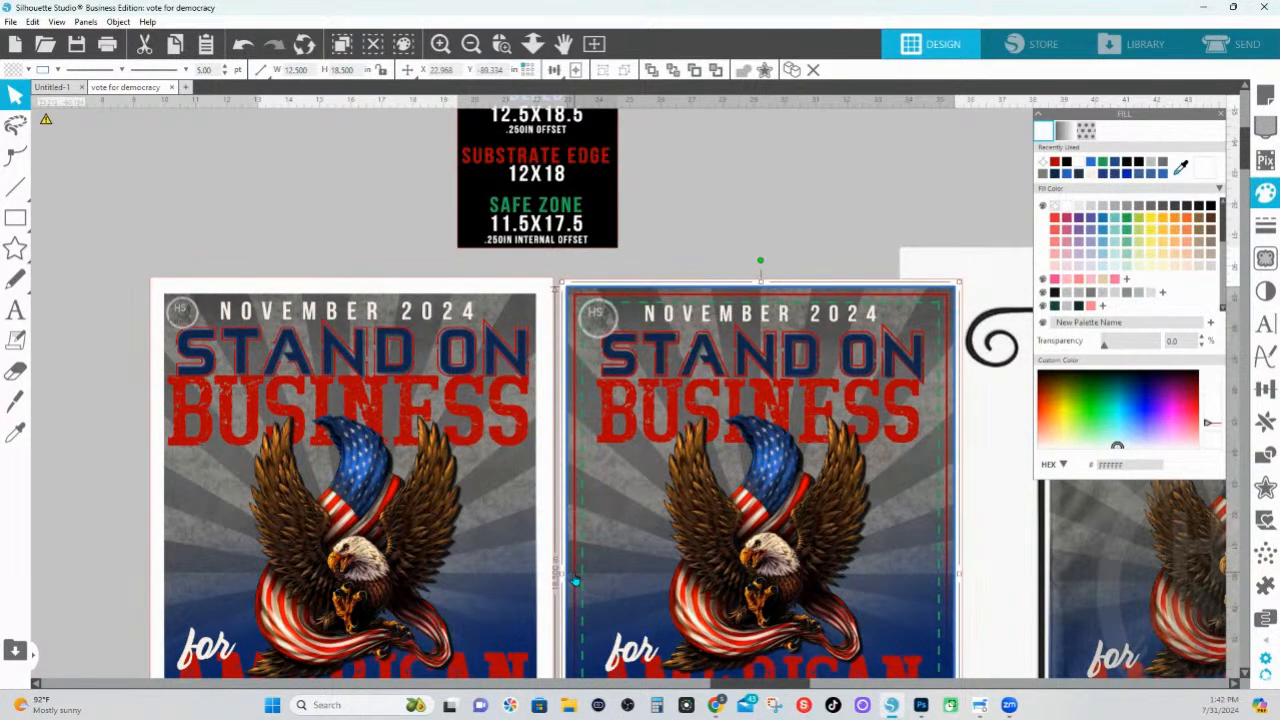
left_click(809, 194)
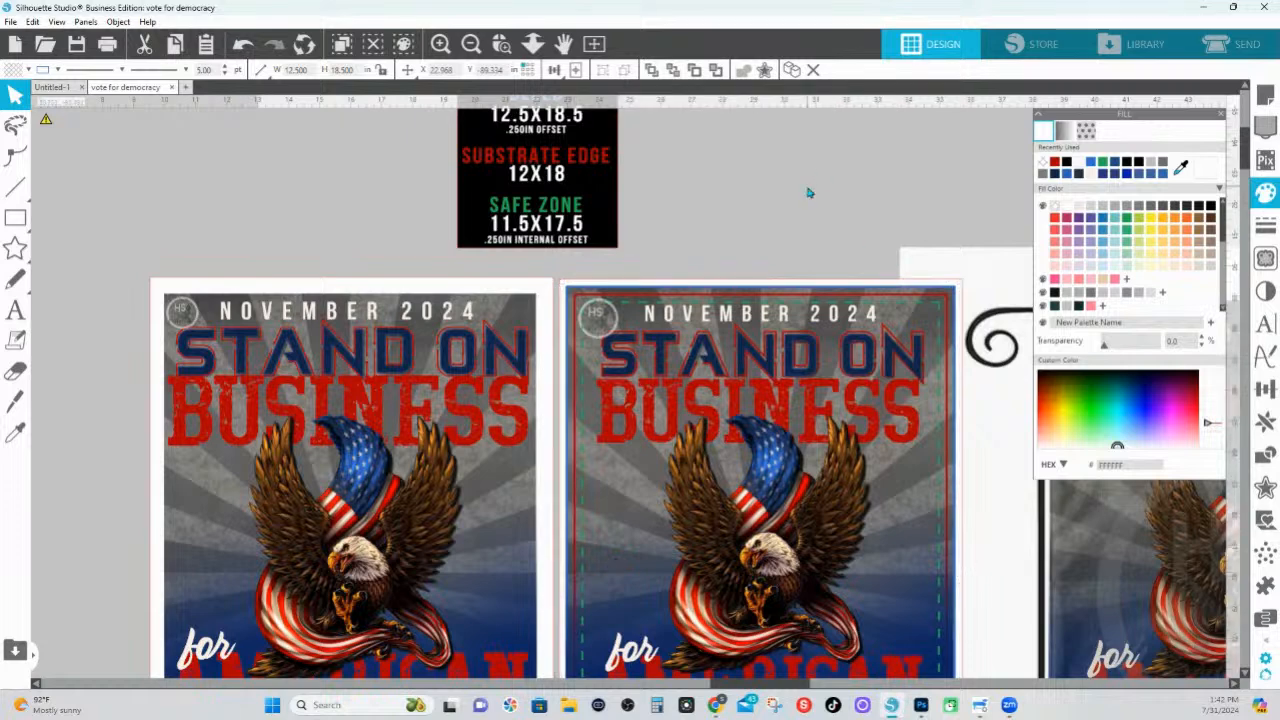
left_click(847, 304)
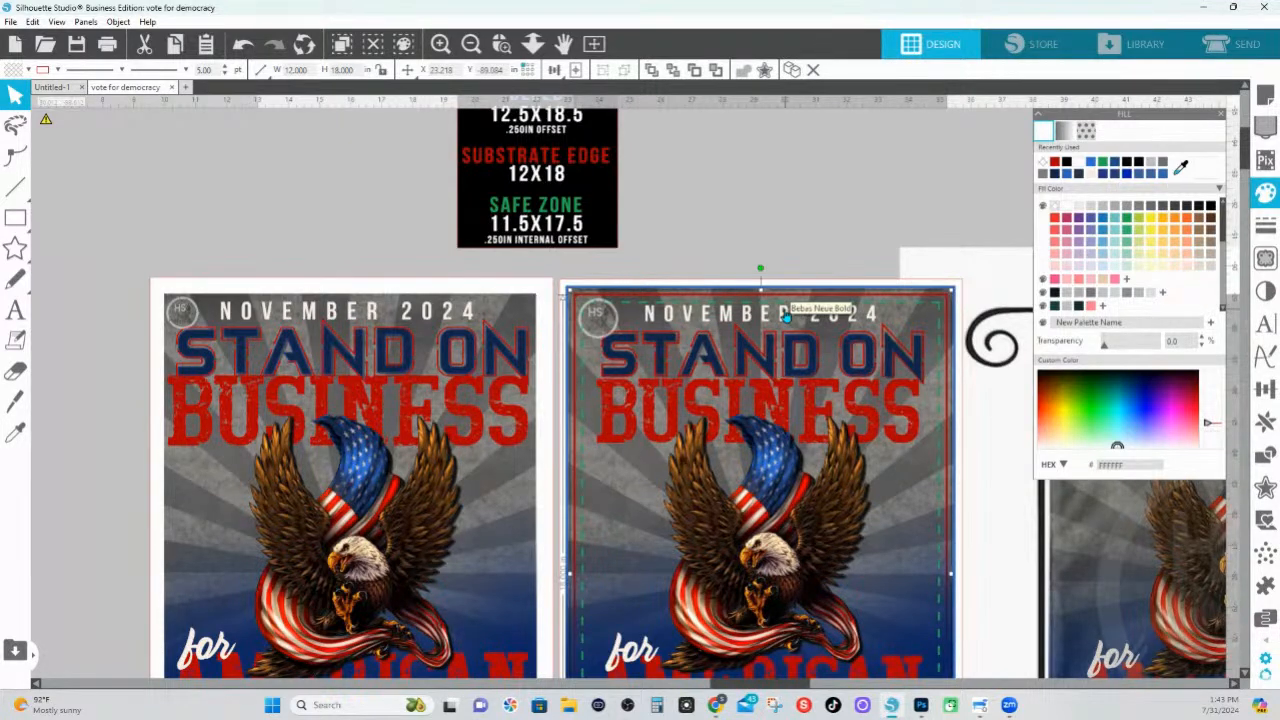
scroll(760, 572, "down", 2)
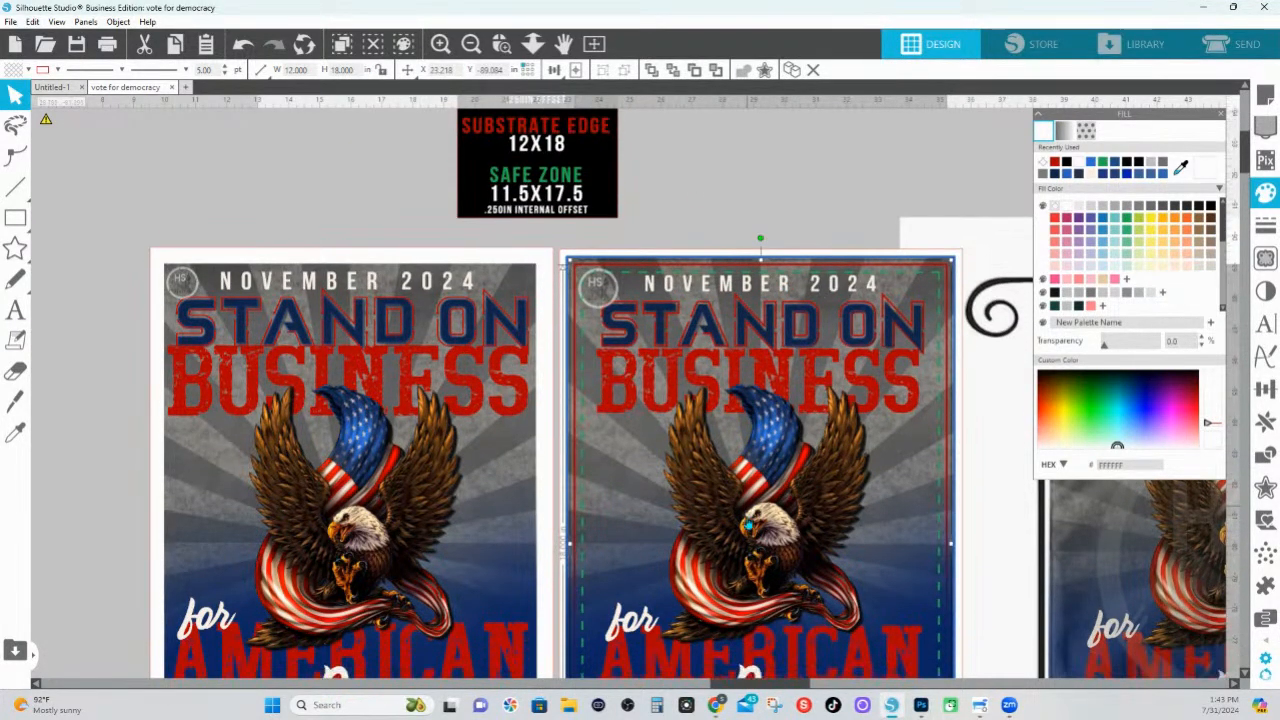
scroll(747, 524, "down", 1)
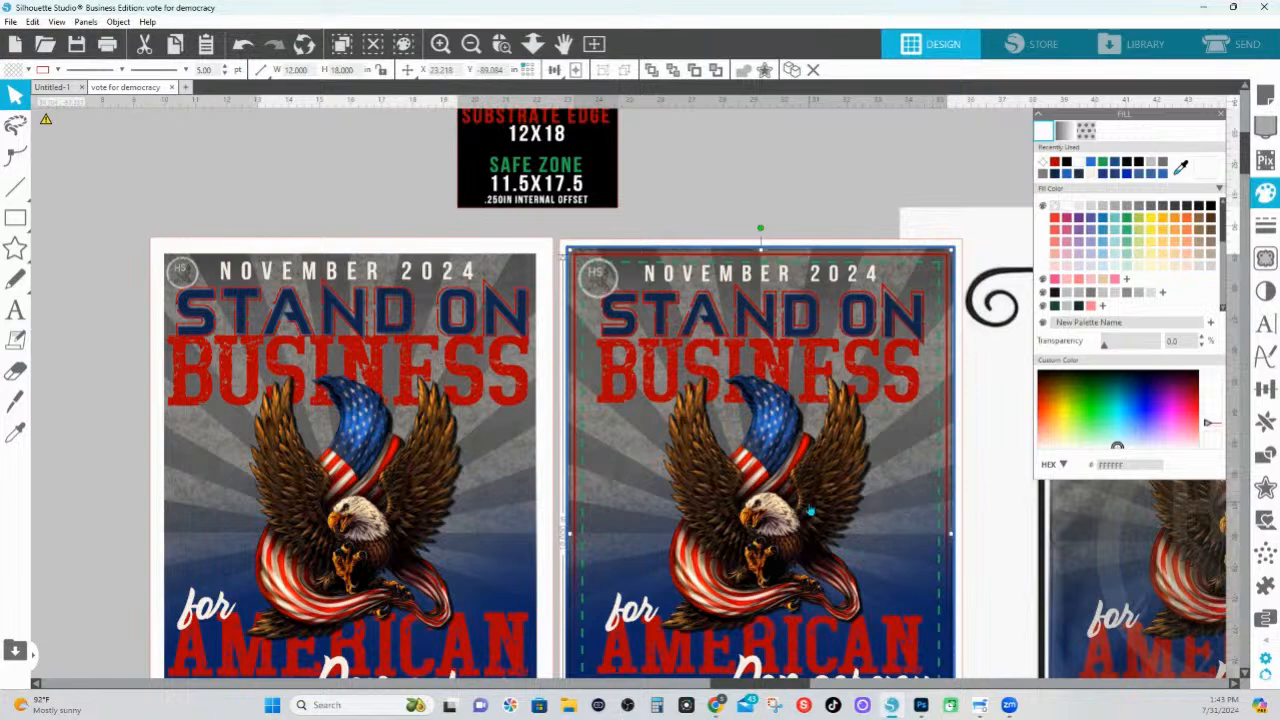
scroll(811, 511, "down", 6)
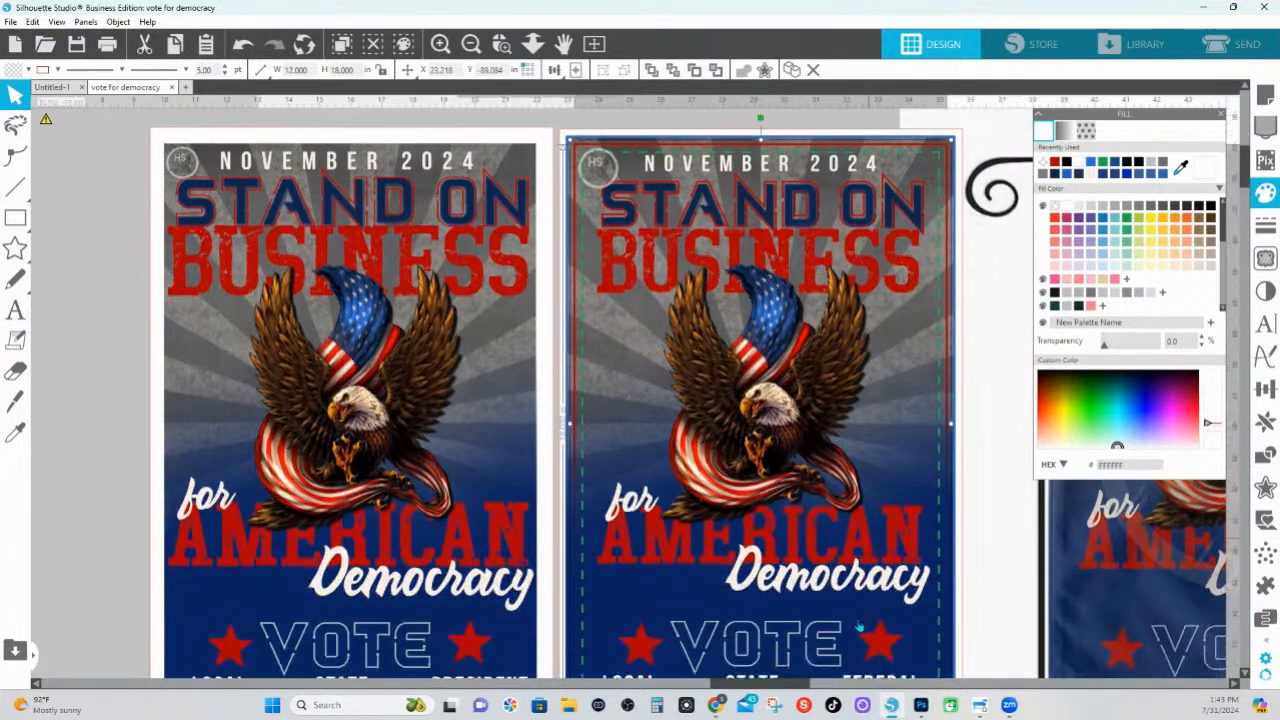
scroll(858, 627, "down", 3)
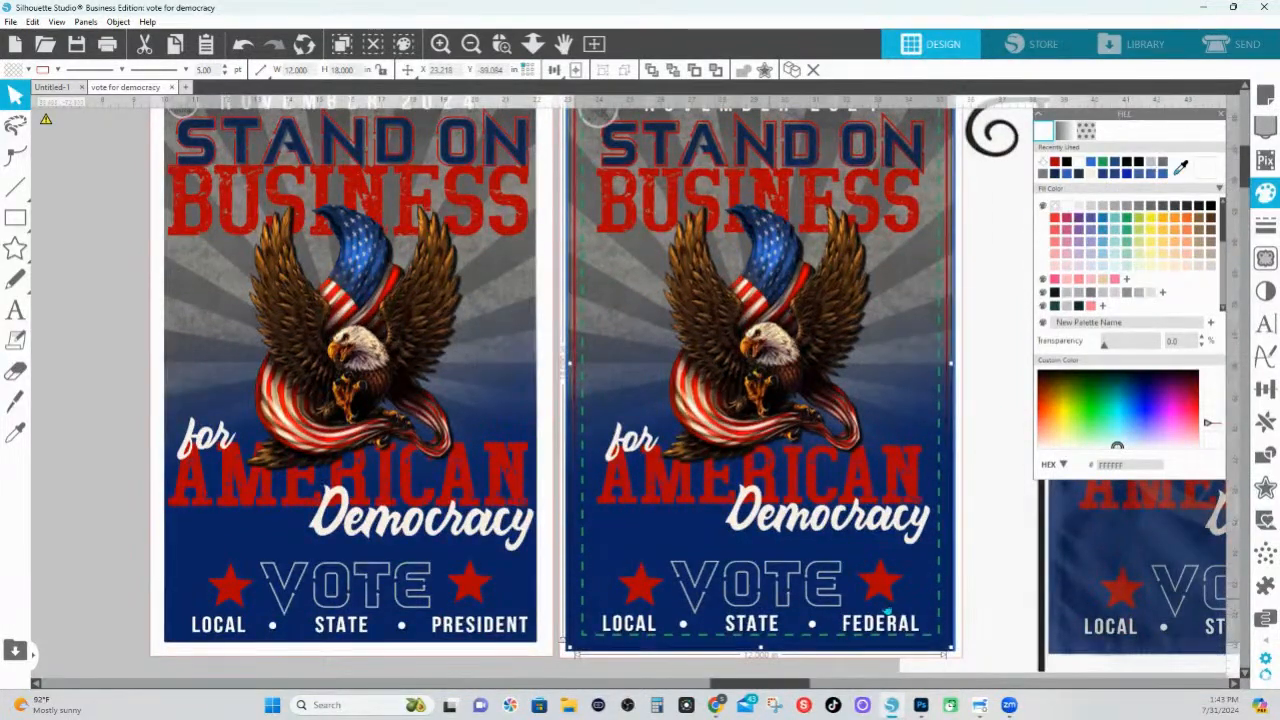
Widen the right poster's blue gradient overlay to about 12.57 in so it covers the bleed at the side
left_click(989, 645)
left_click_drag(933, 648, 957, 658)
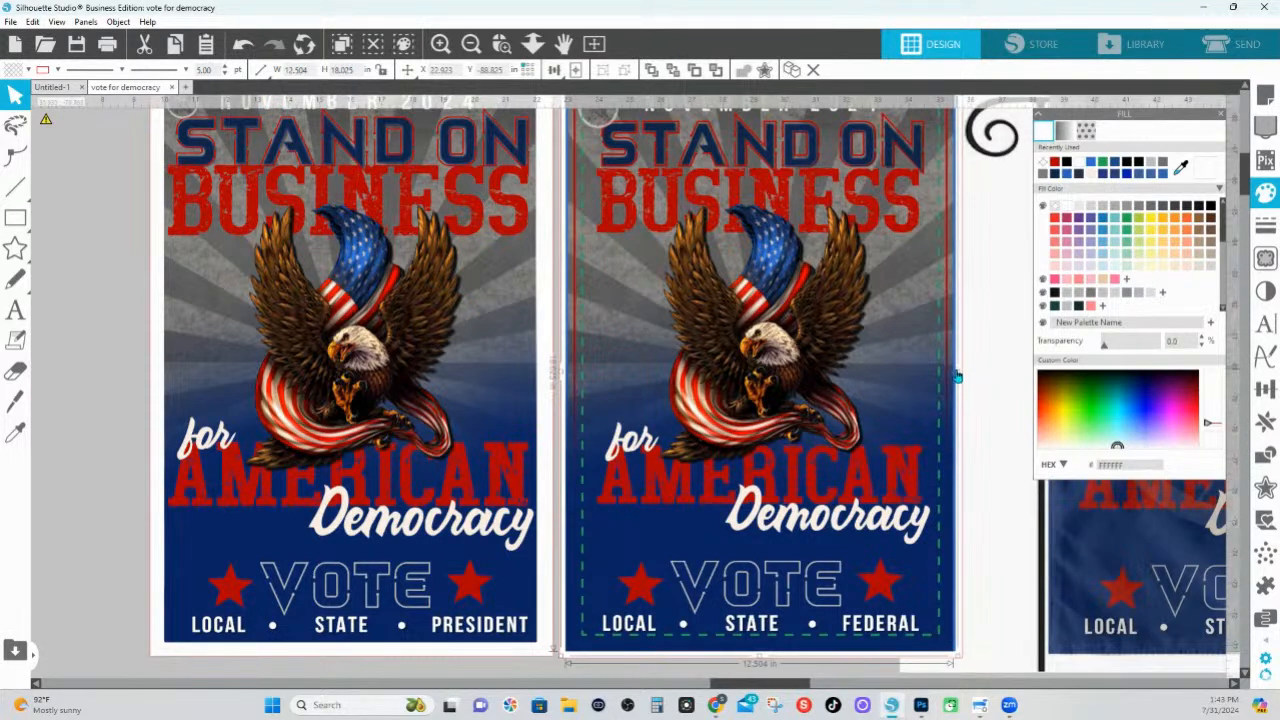
left_click_drag(958, 374, 961, 376)
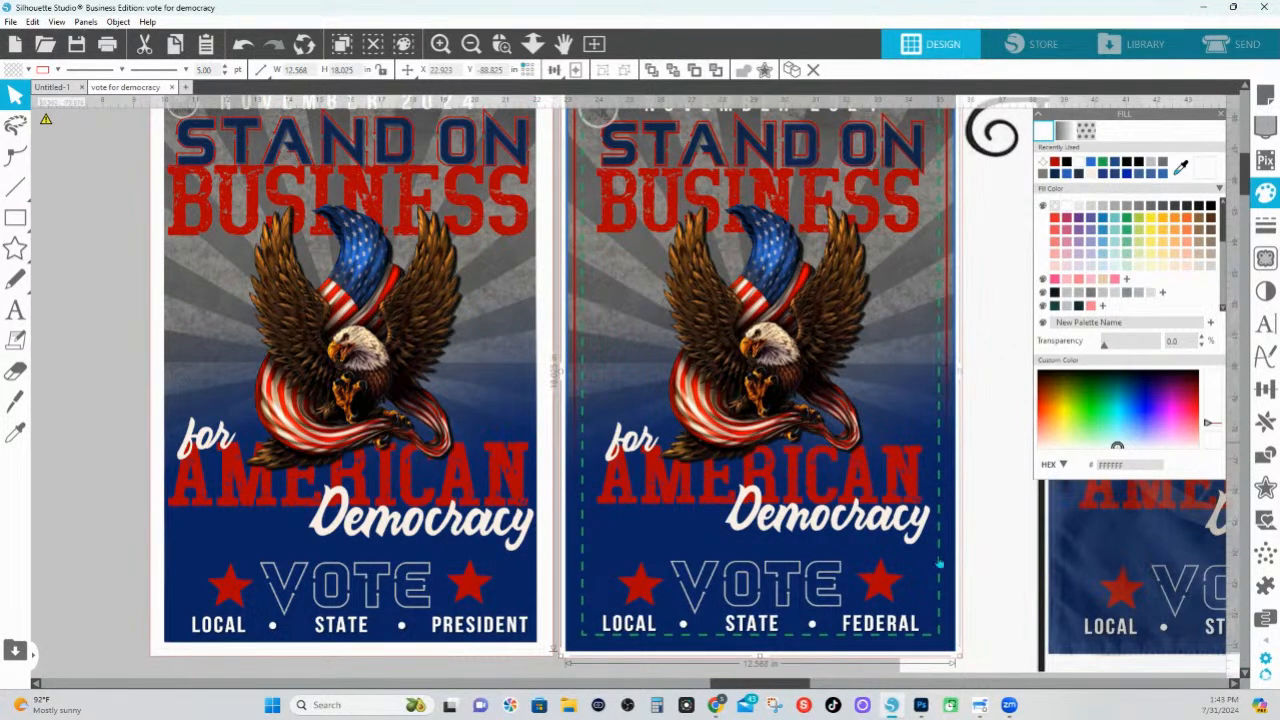
left_click(1022, 511)
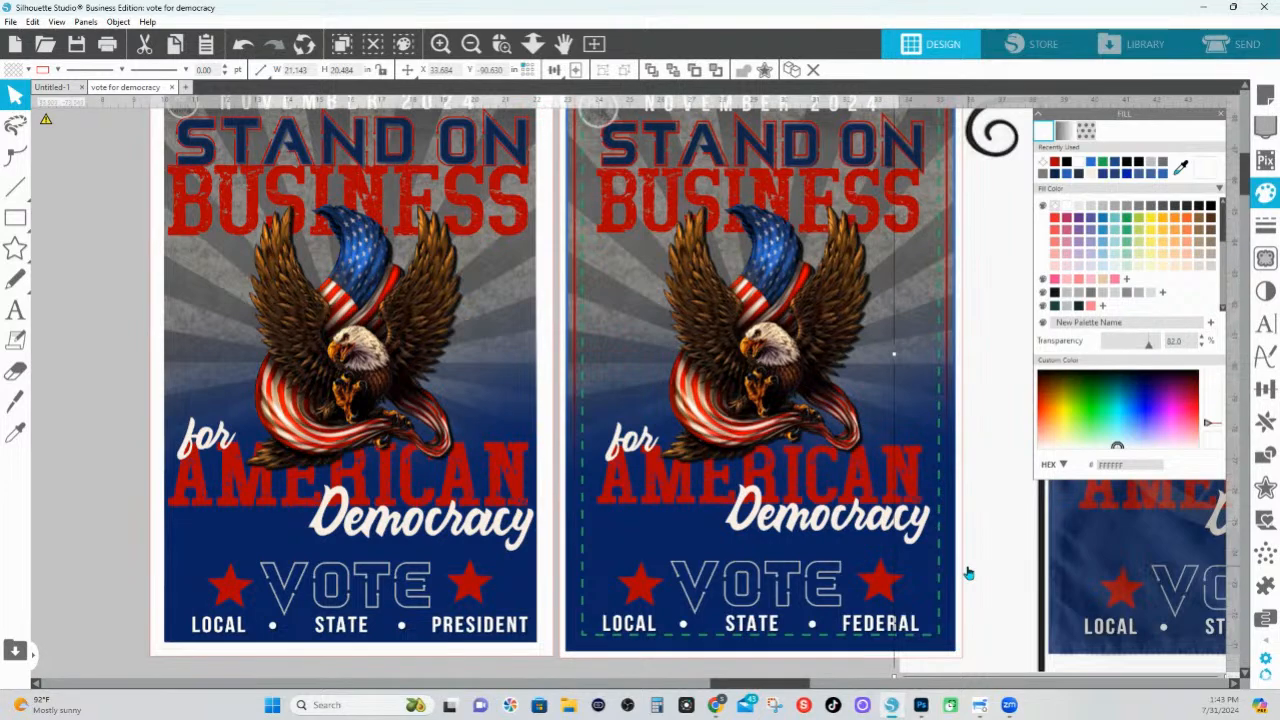
Move the white mock-up backdrop away from the right poster and undo the move
scroll(968, 573, "up", 3)
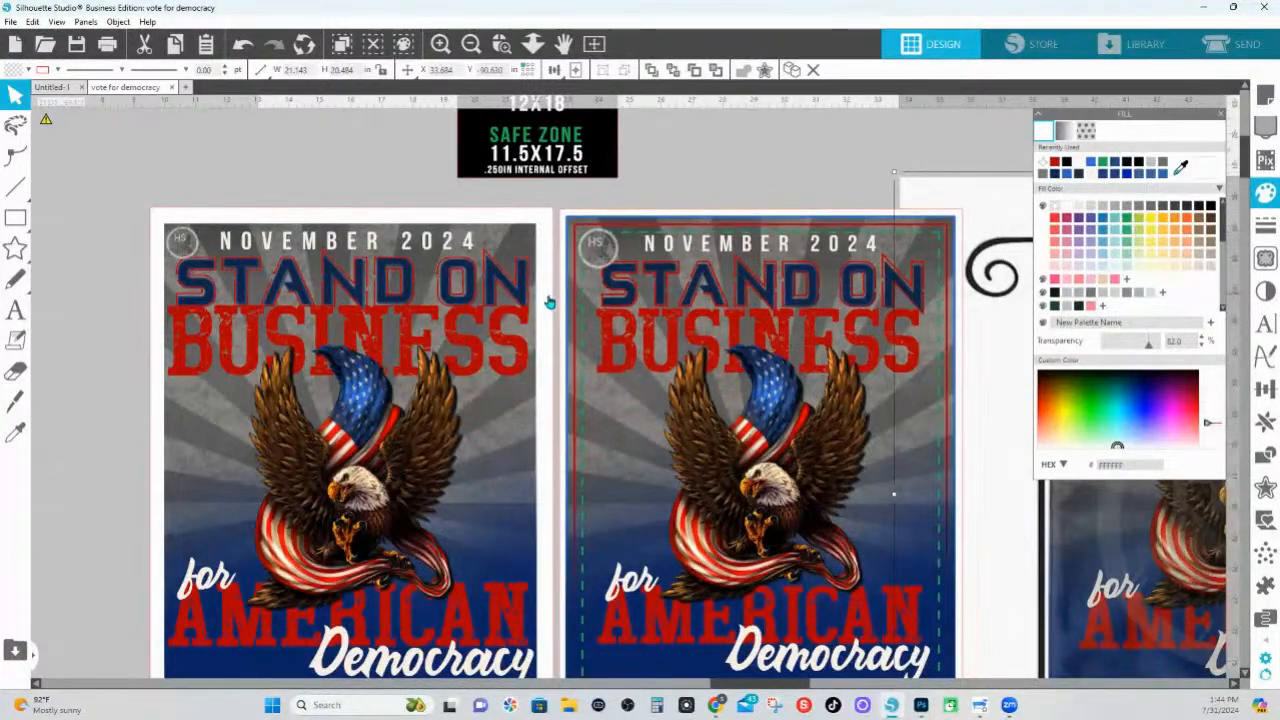
left_click_drag(952, 186, 1028, 212)
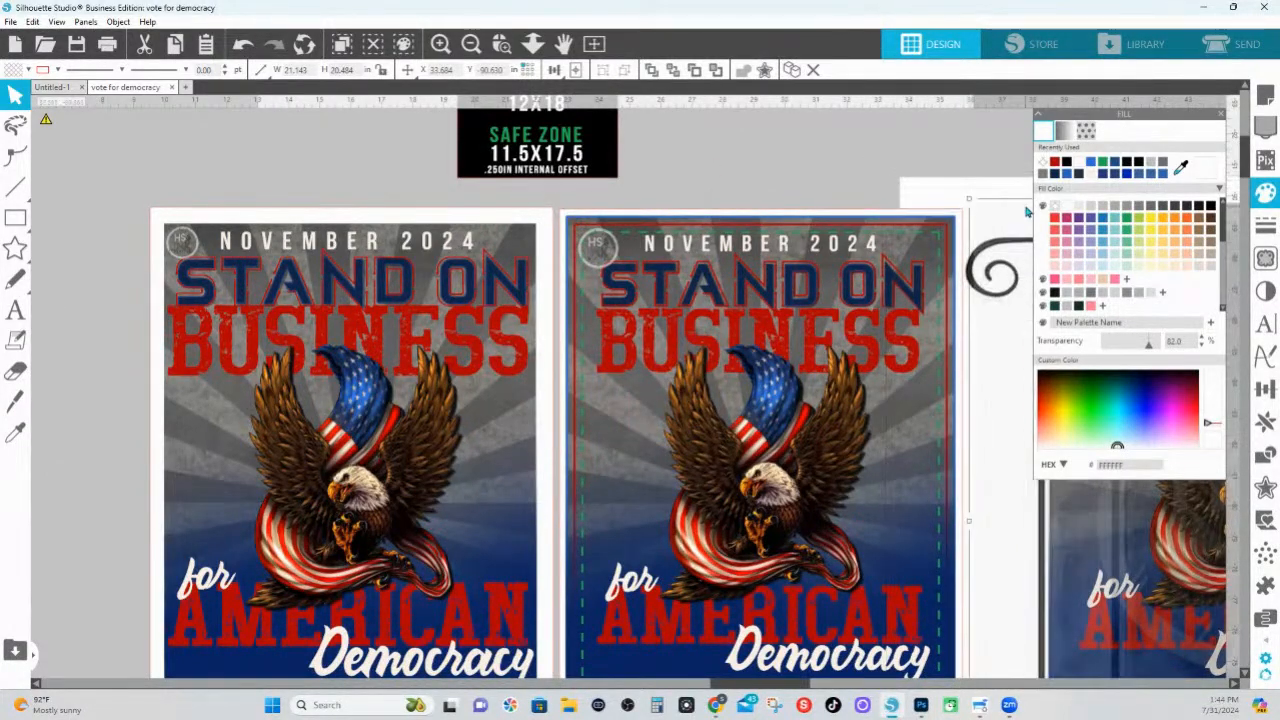
key("i")
scroll(1026, 203, "down", 3)
key("ctrl+z")
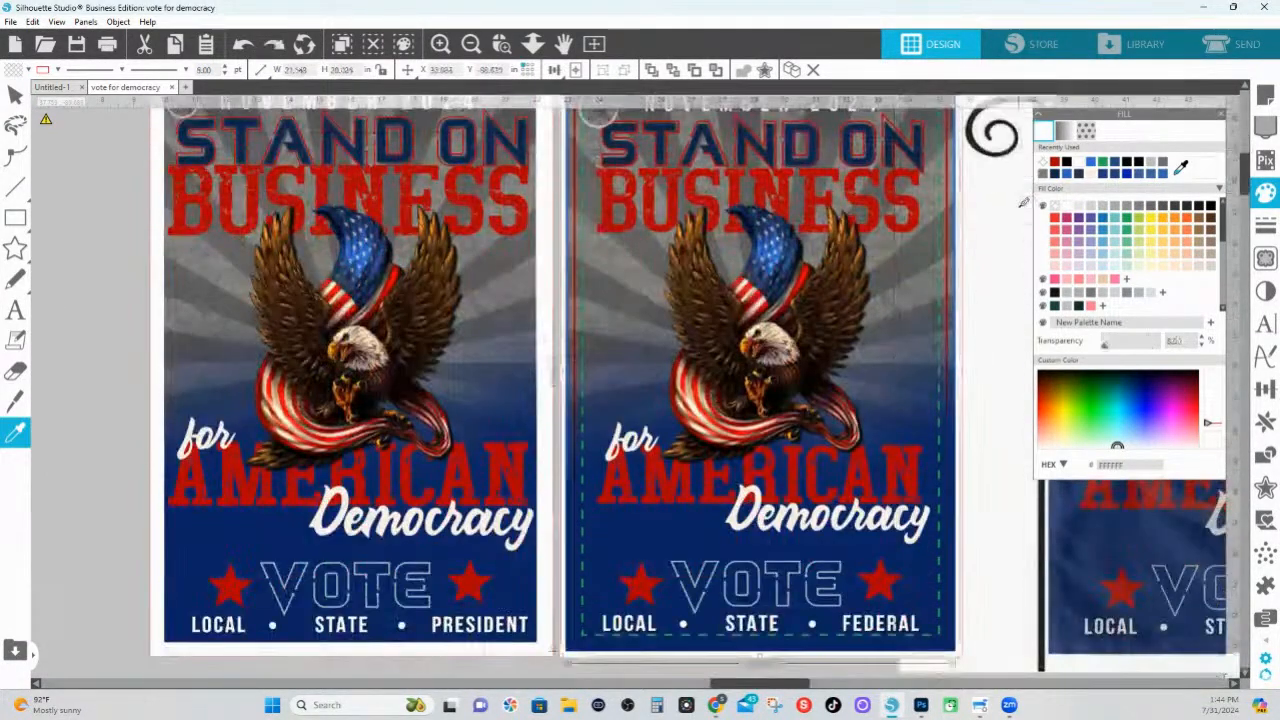
scroll(1008, 212, "up", 3)
key("v")
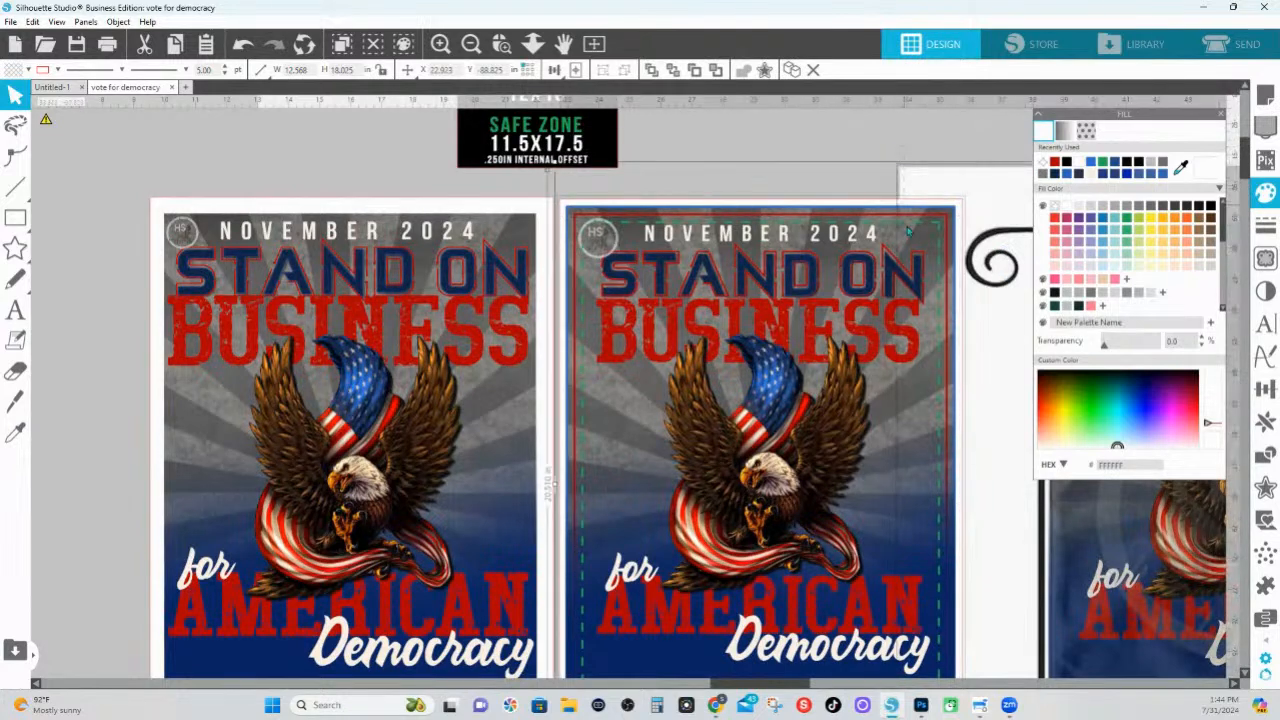
Set the line thickness of all the right poster's guide outlines and layers to 0 pt
left_click_drag(908, 231, 911, 238)
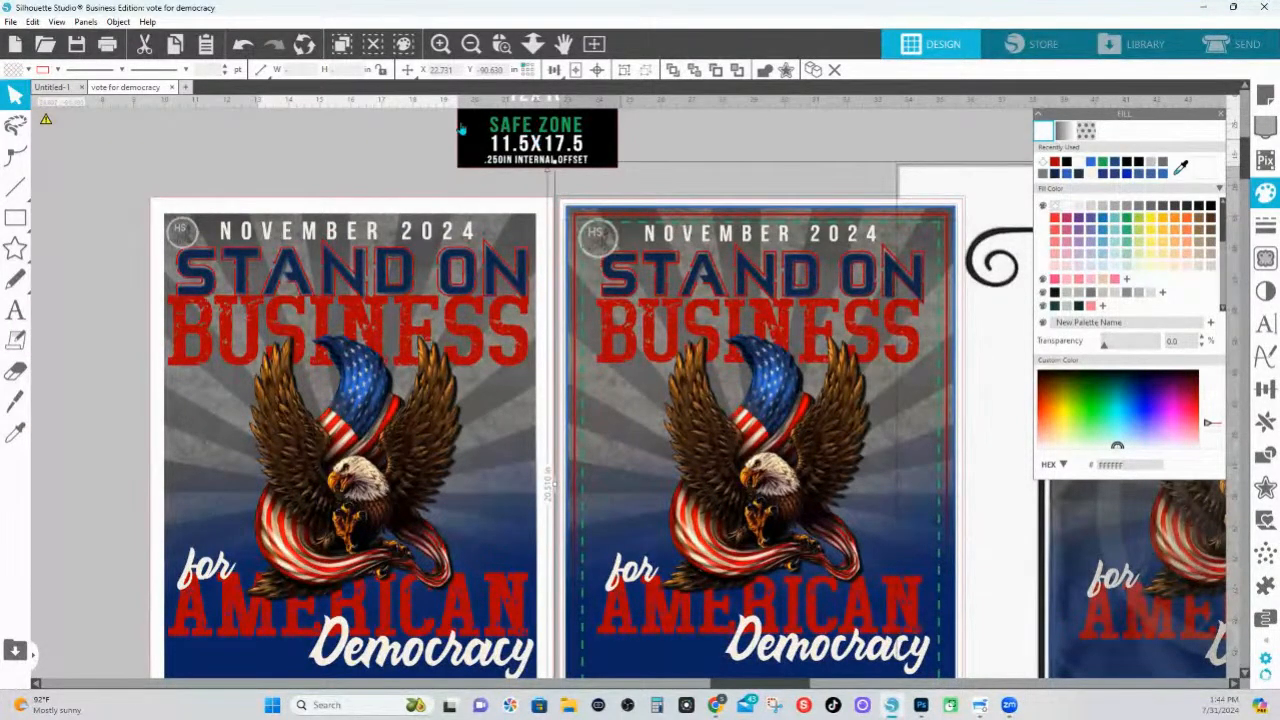
type("0")
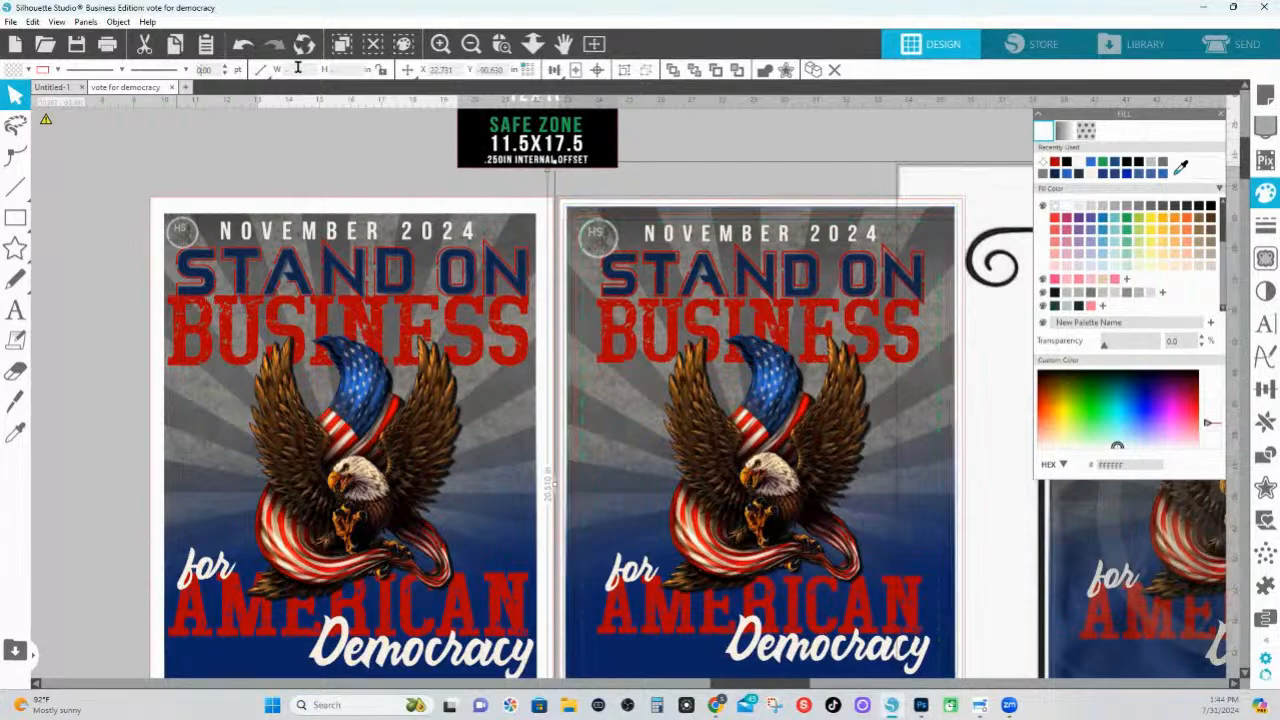
key("Return")
left_click(897, 153)
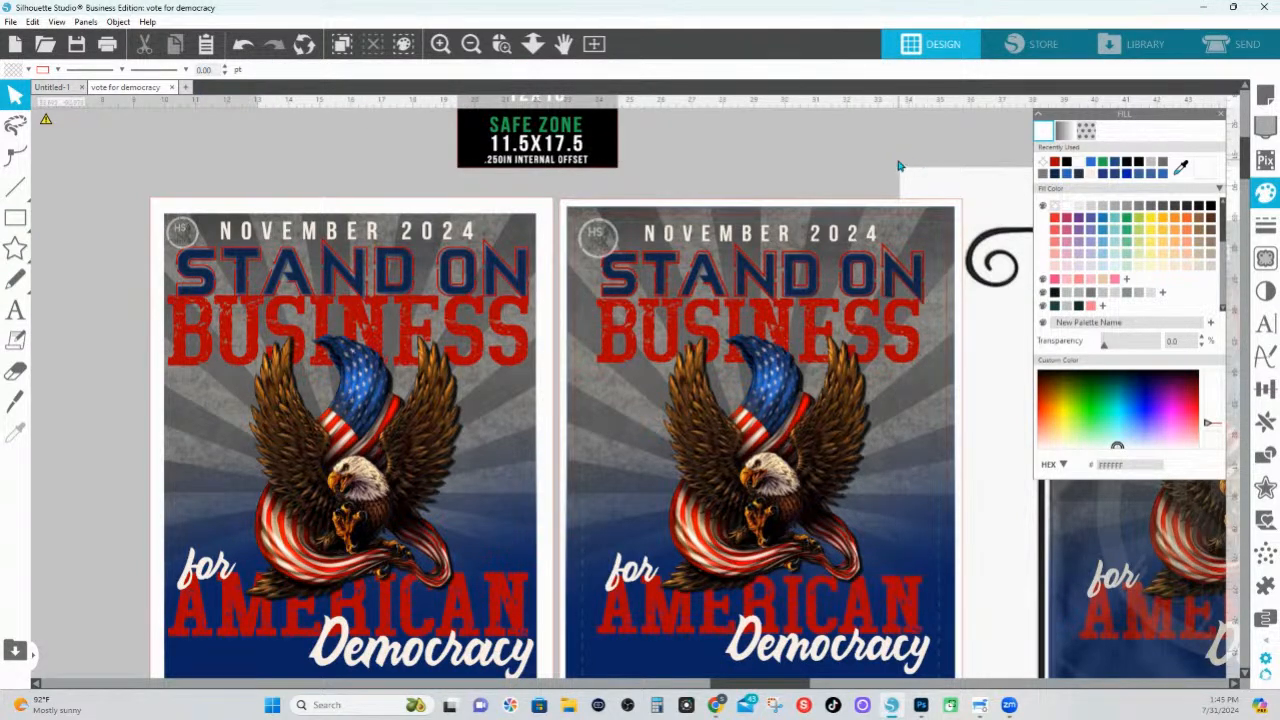
Make the line color of the right poster's guide outlines and layers transparent
left_click(901, 226)
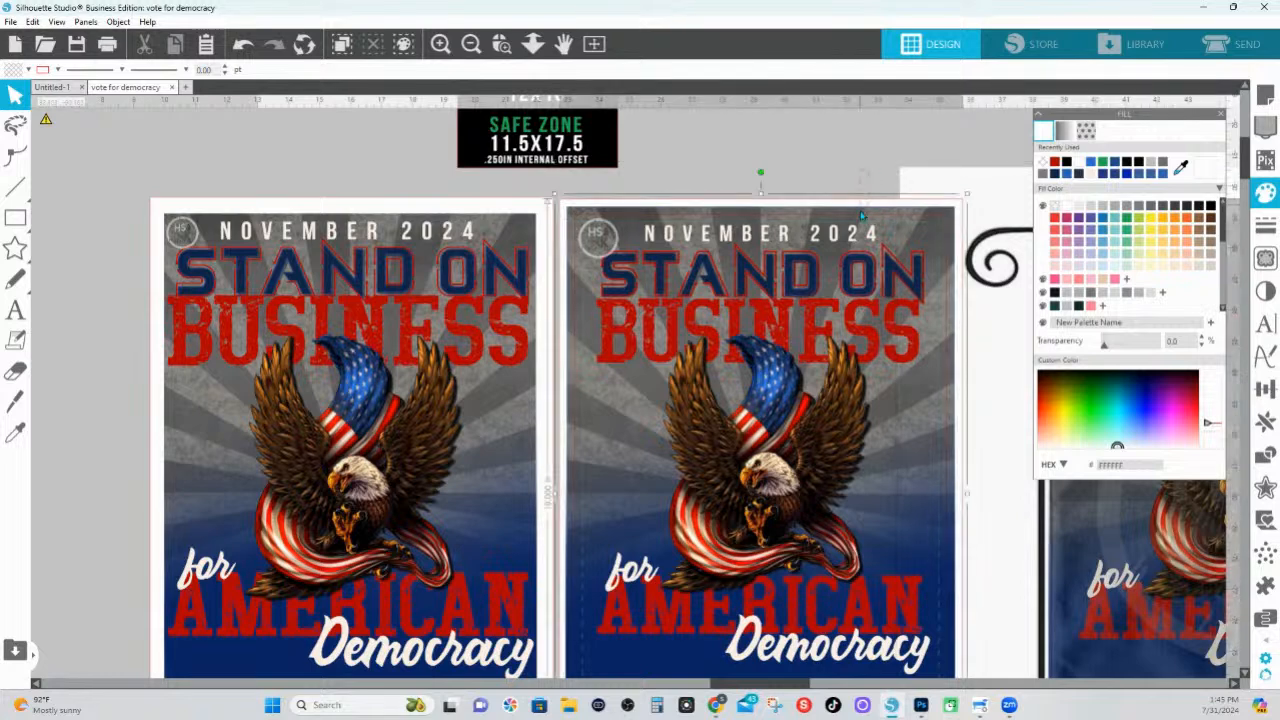
left_click(57, 70)
left_click(53, 120)
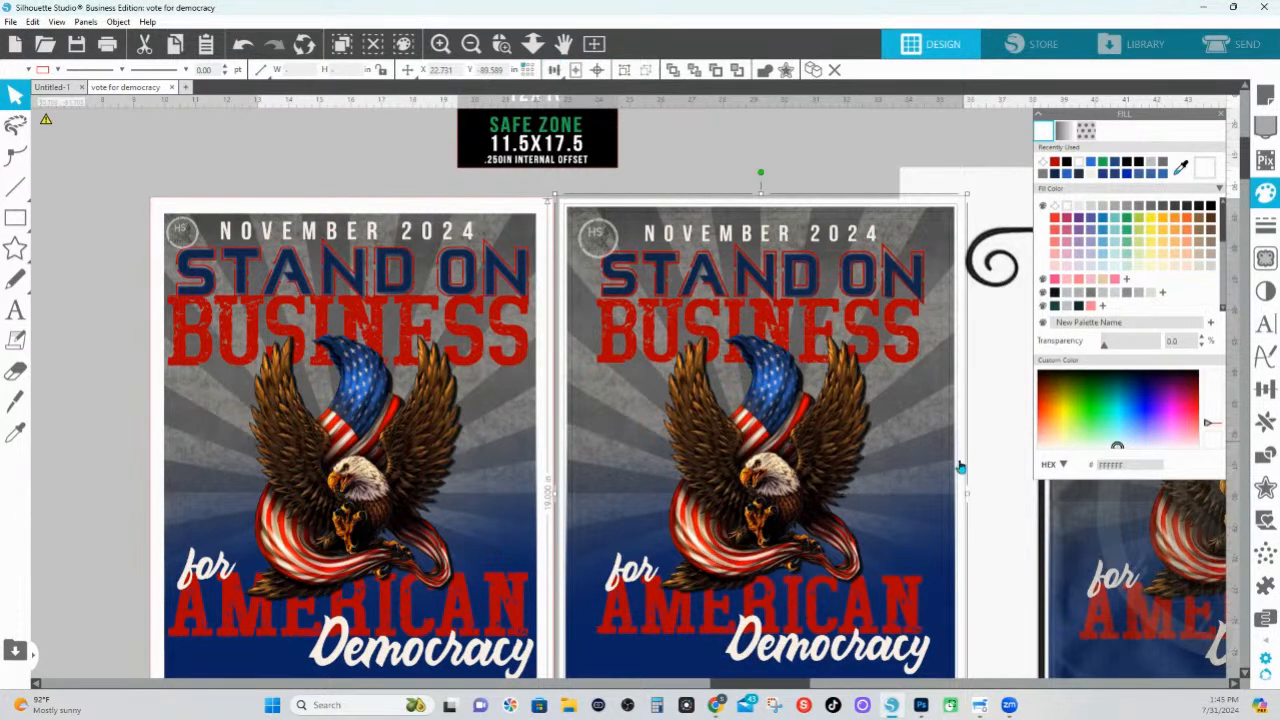
Move the 89% transparent fabric texture overlay off the finished garden flag mock-up
left_click_drag(1004, 583, 544, 597)
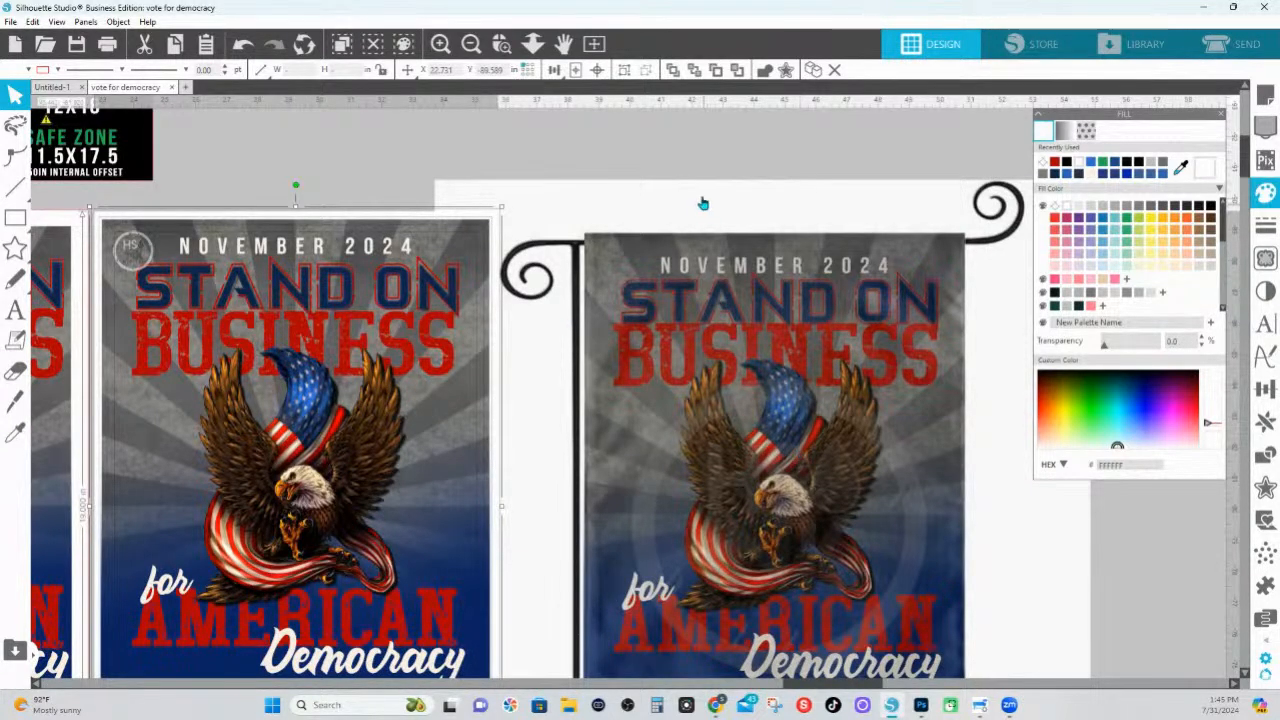
left_click(697, 228)
left_click(755, 242)
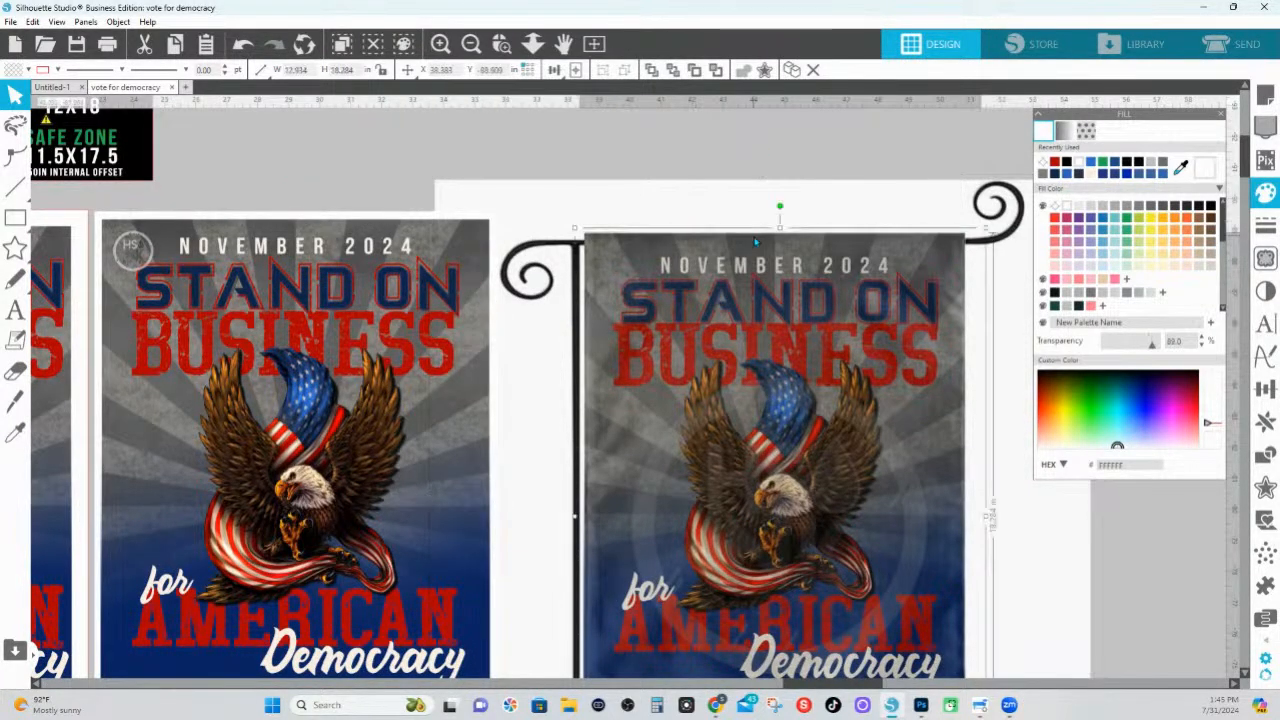
left_click_drag(836, 243, 1264, 562)
left_click_drag(1112, 608, 1221, 632)
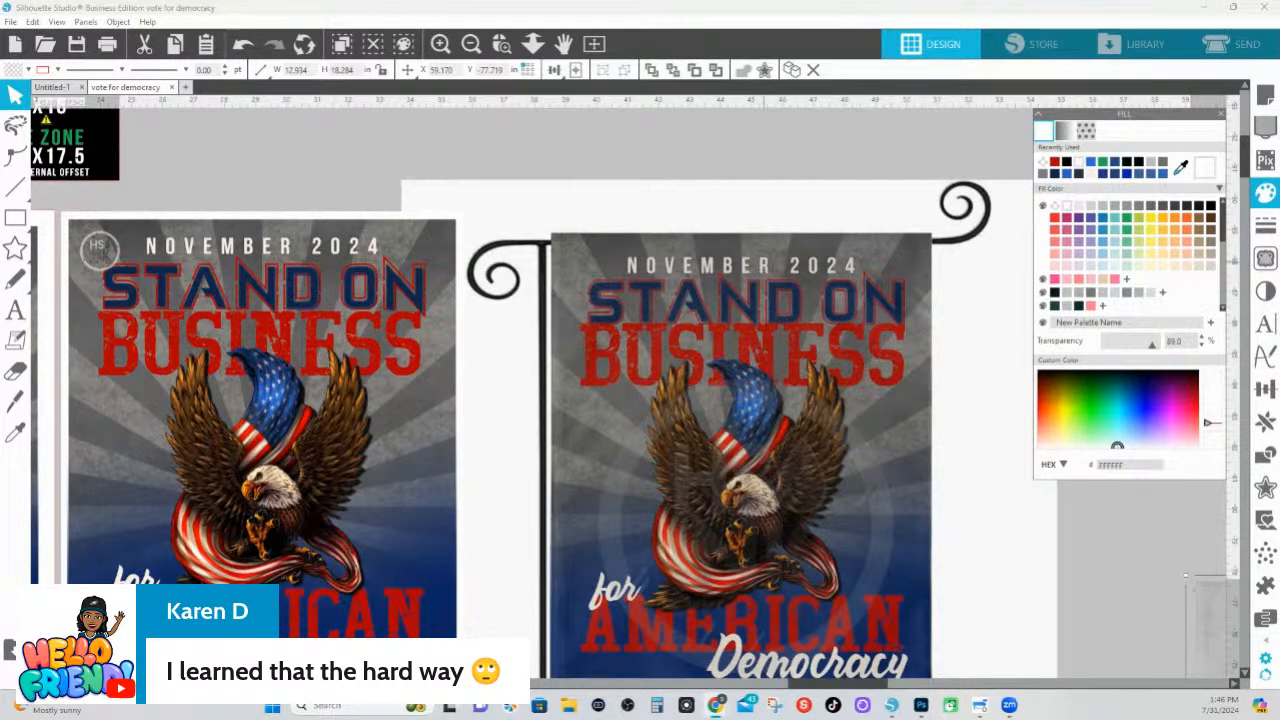
Move the 82% transparent backdrop overlay and the circular logo watermark off the garden flag mock-up
left_click(583, 477)
left_click(563, 436)
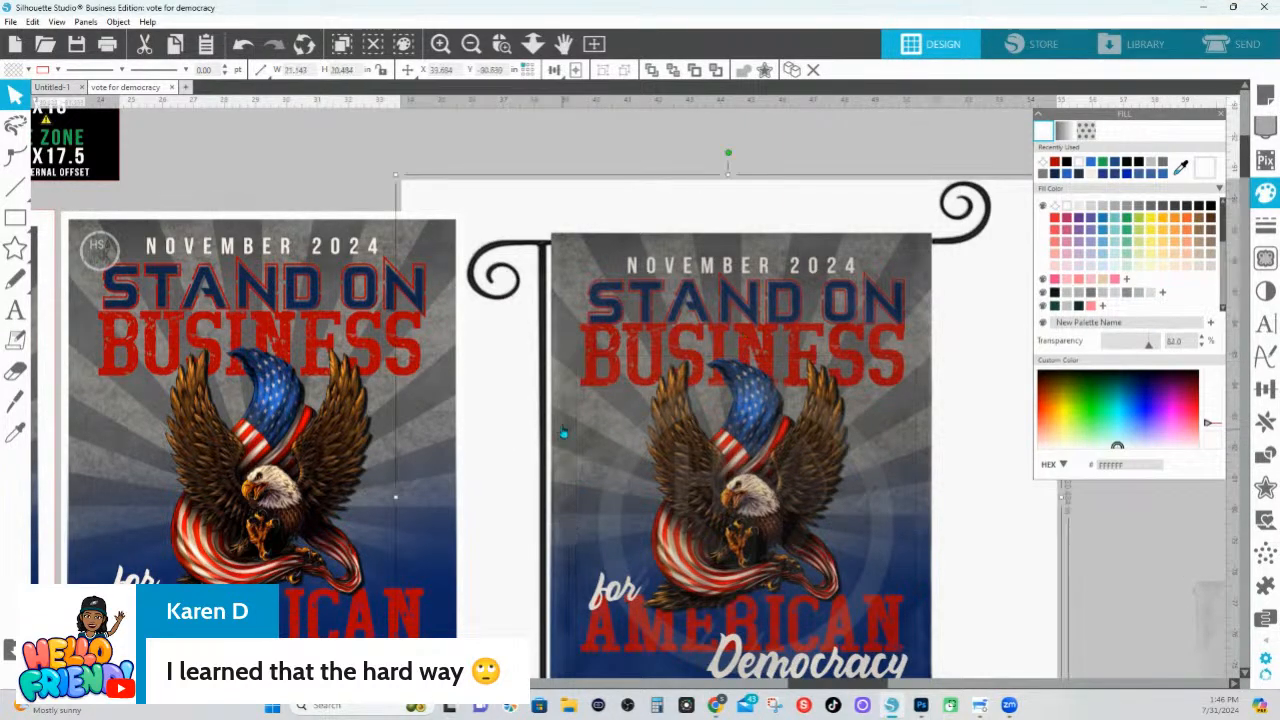
left_click_drag(617, 251, 1268, 441)
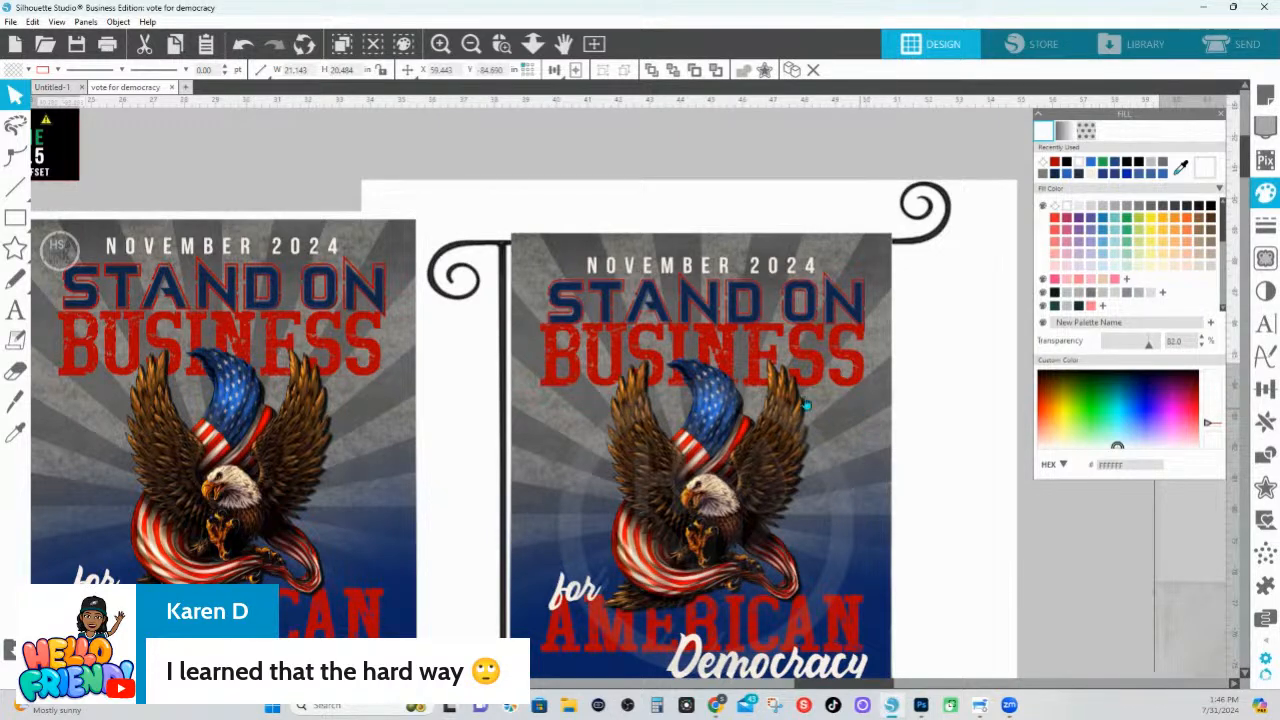
left_click(587, 460)
scroll(530, 255, "up", 2)
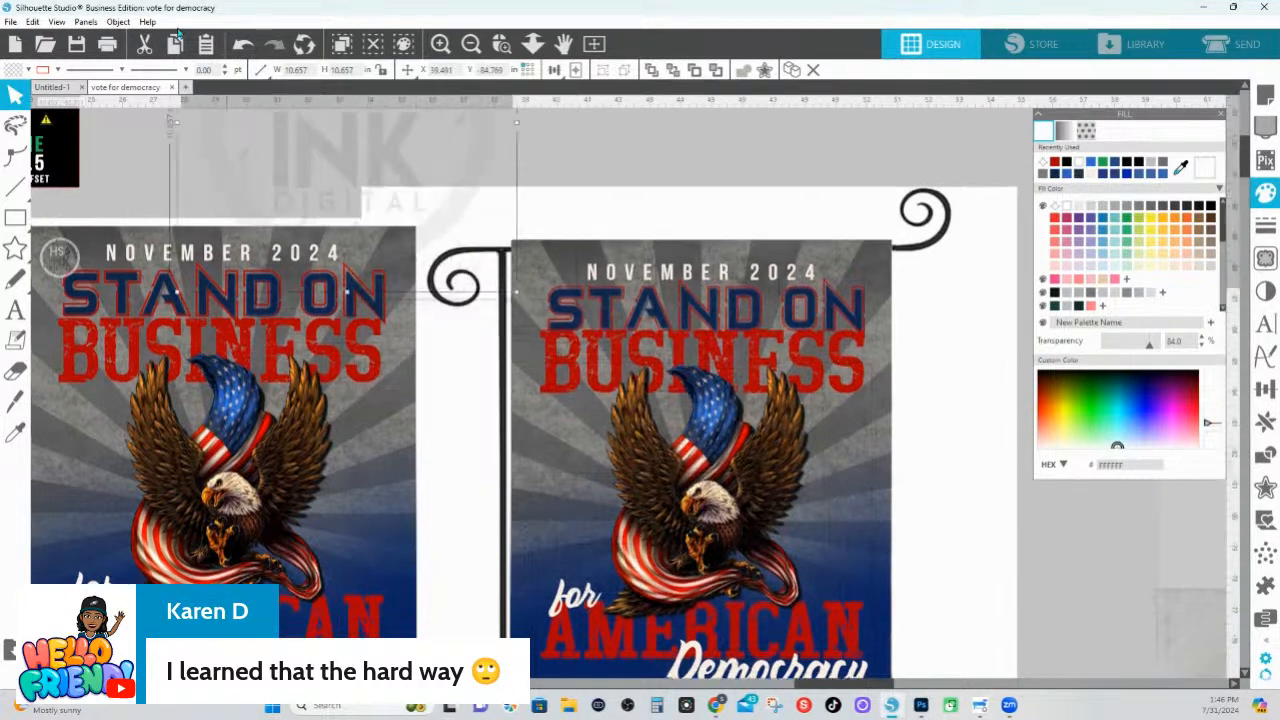
Select all the artwork layers on the mock-up's flag and group them
left_click(879, 293)
left_click_drag(879, 293, 838, 228)
key("i")
key("ctrl+z")
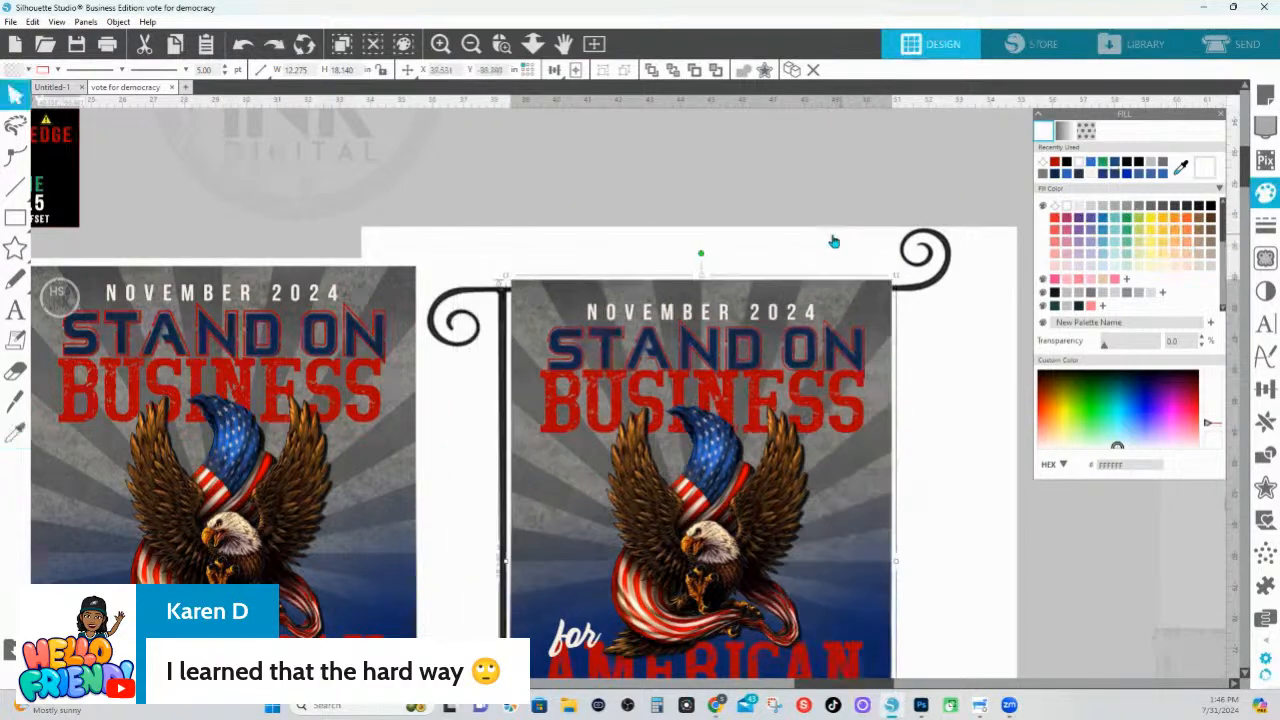
left_click_drag(493, 207, 934, 597)
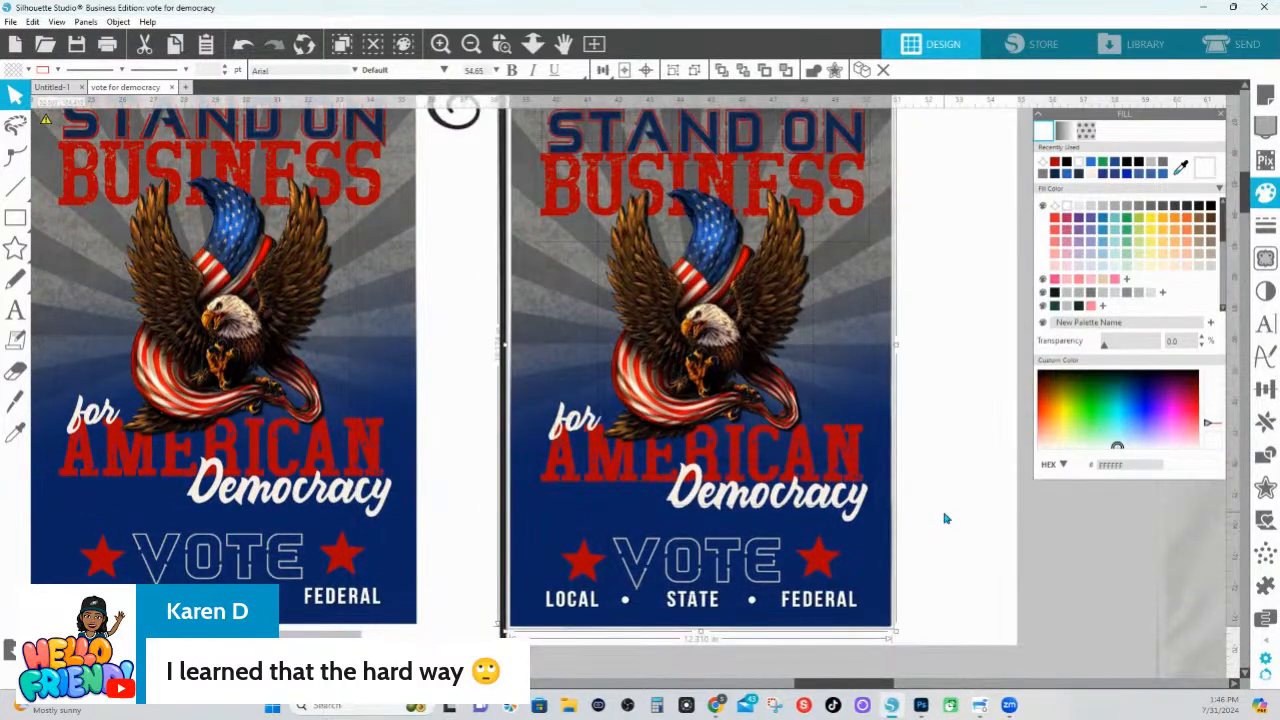
key("i")
key("v")
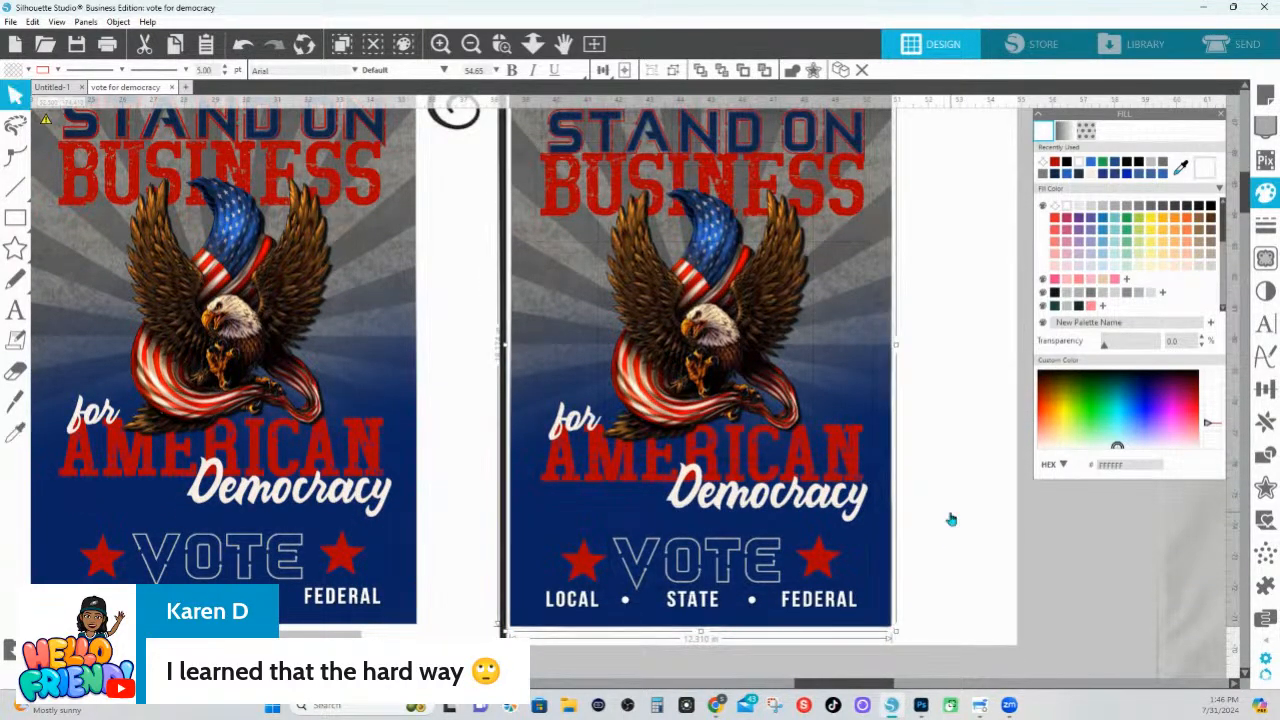
Bring the blank flag mock-up in front of the grouped artwork at 32% transparency and nudge it into line with the artwork
left_click_drag(951, 517, 973, 518)
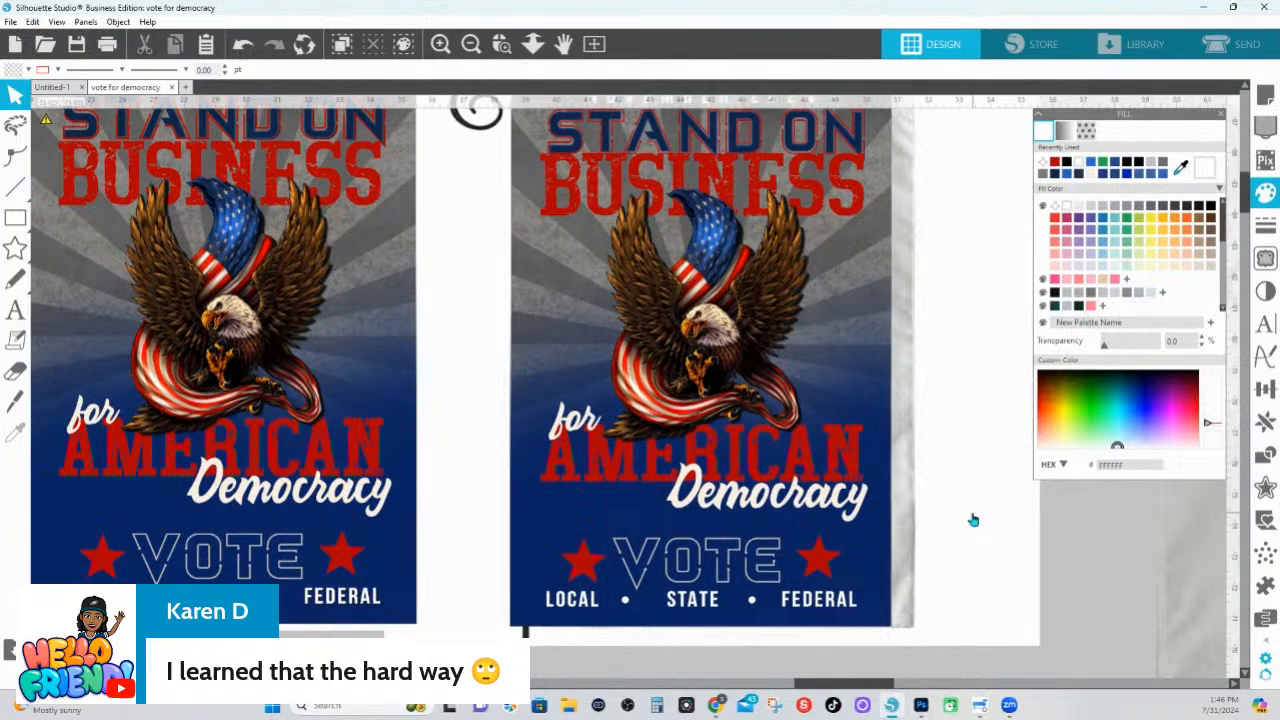
right_click(977, 508)
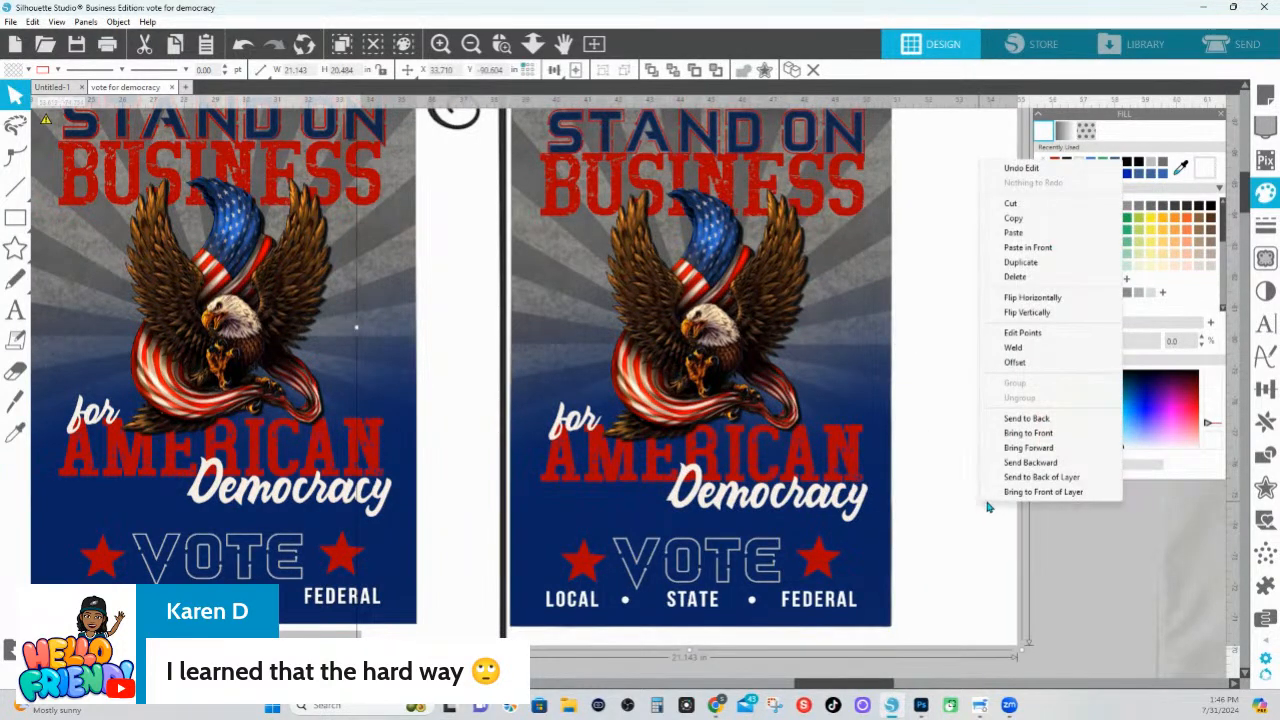
left_click(1049, 434)
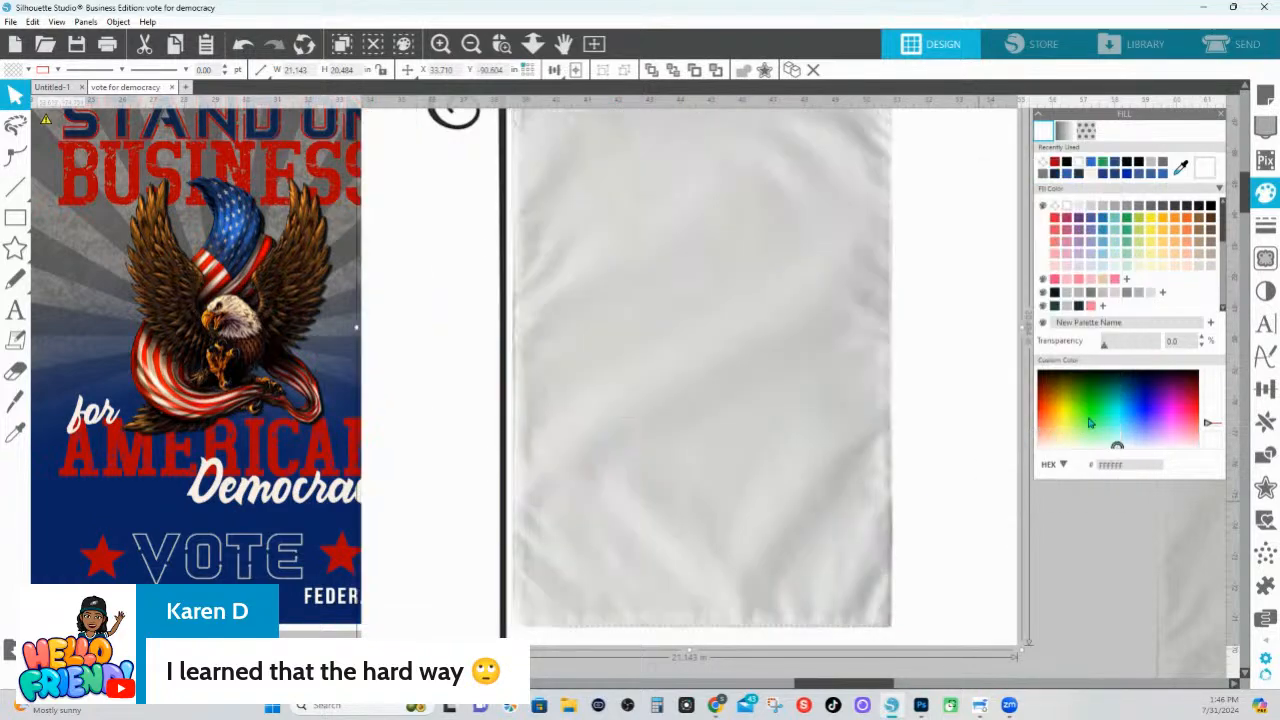
left_click_drag(1106, 345, 1121, 347)
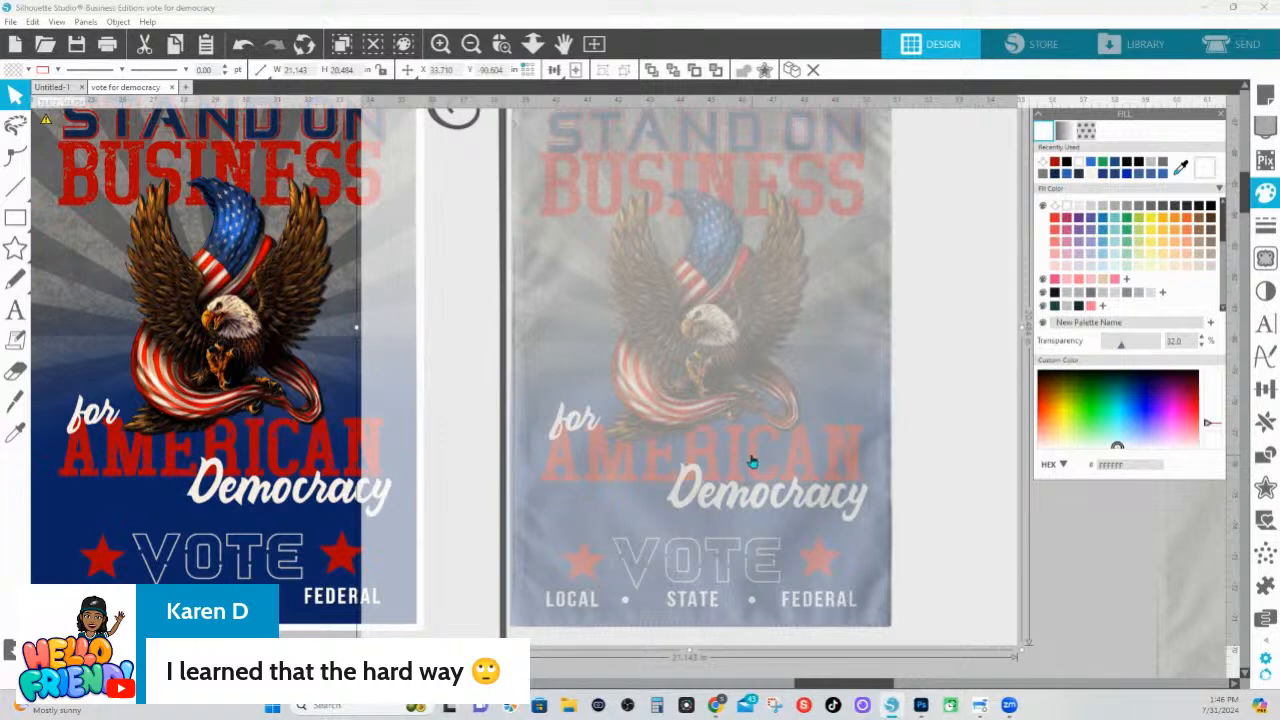
scroll(752, 462, "up", 3)
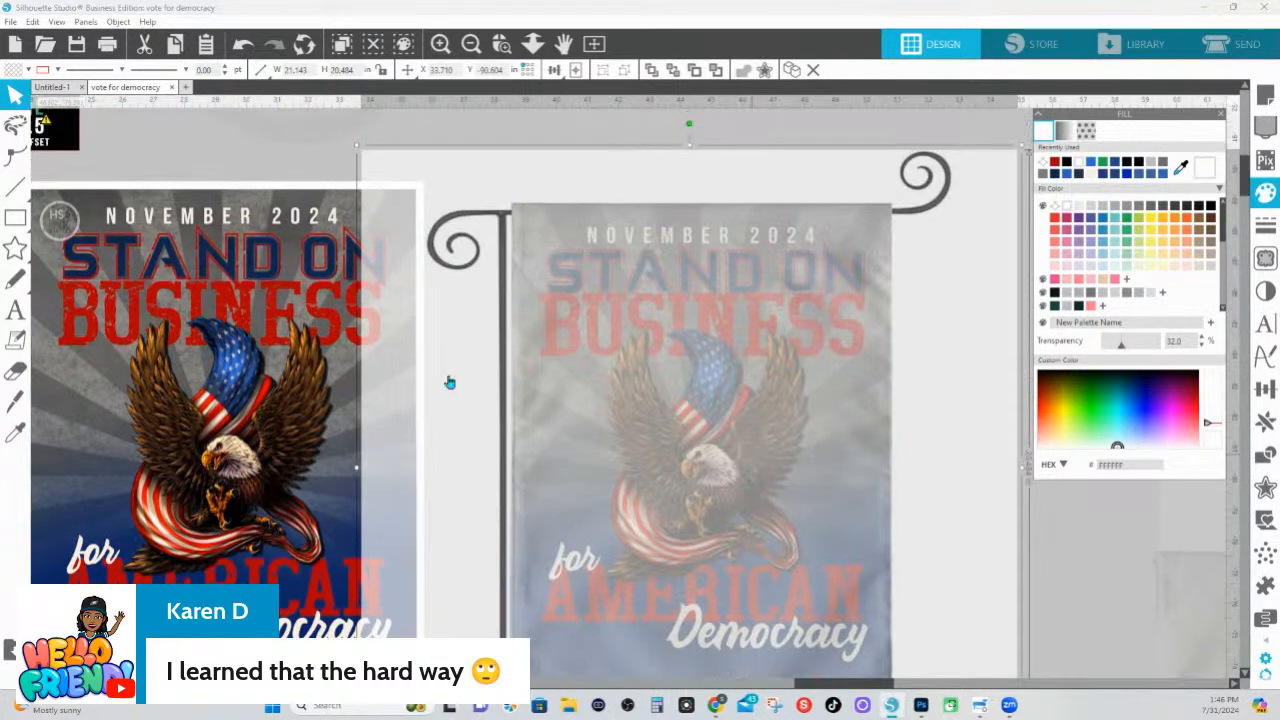
left_click_drag(625, 178, 631, 176)
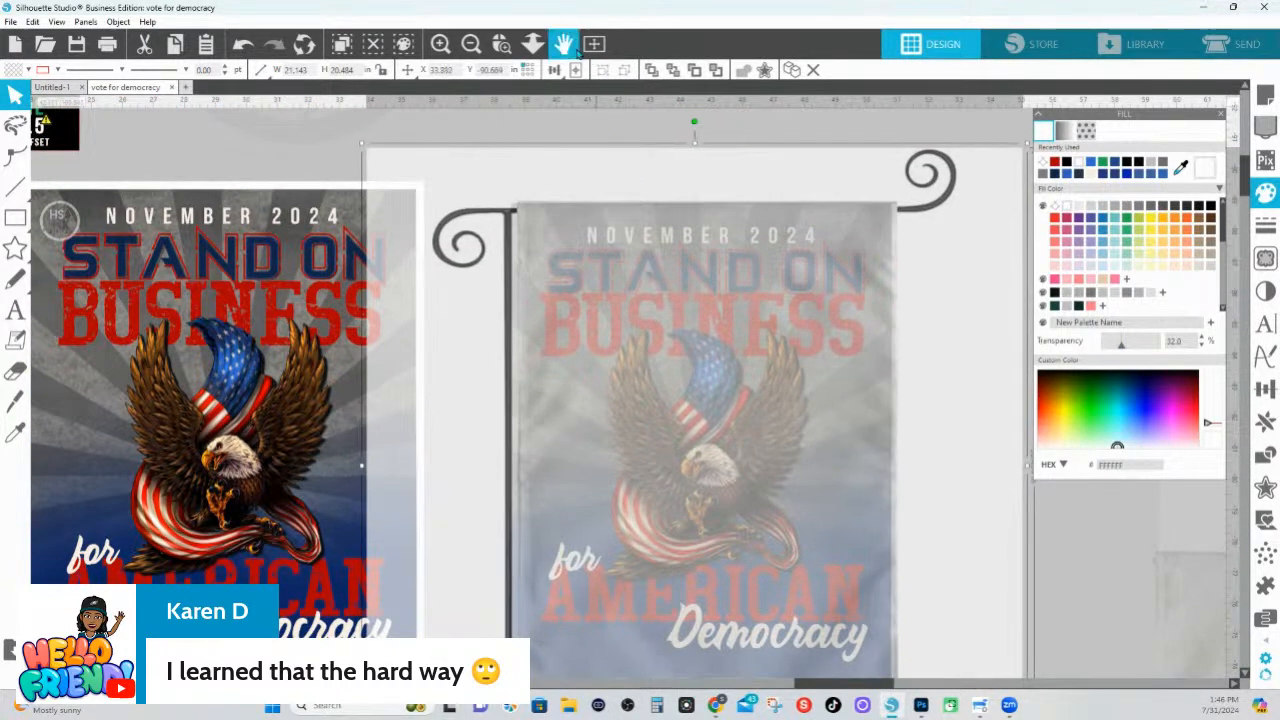
Paste a copy of the semi-transparent blank flag mock-up in front and place it above the finished mock-up
left_click(532, 43)
scroll(532, 160, "down", 5)
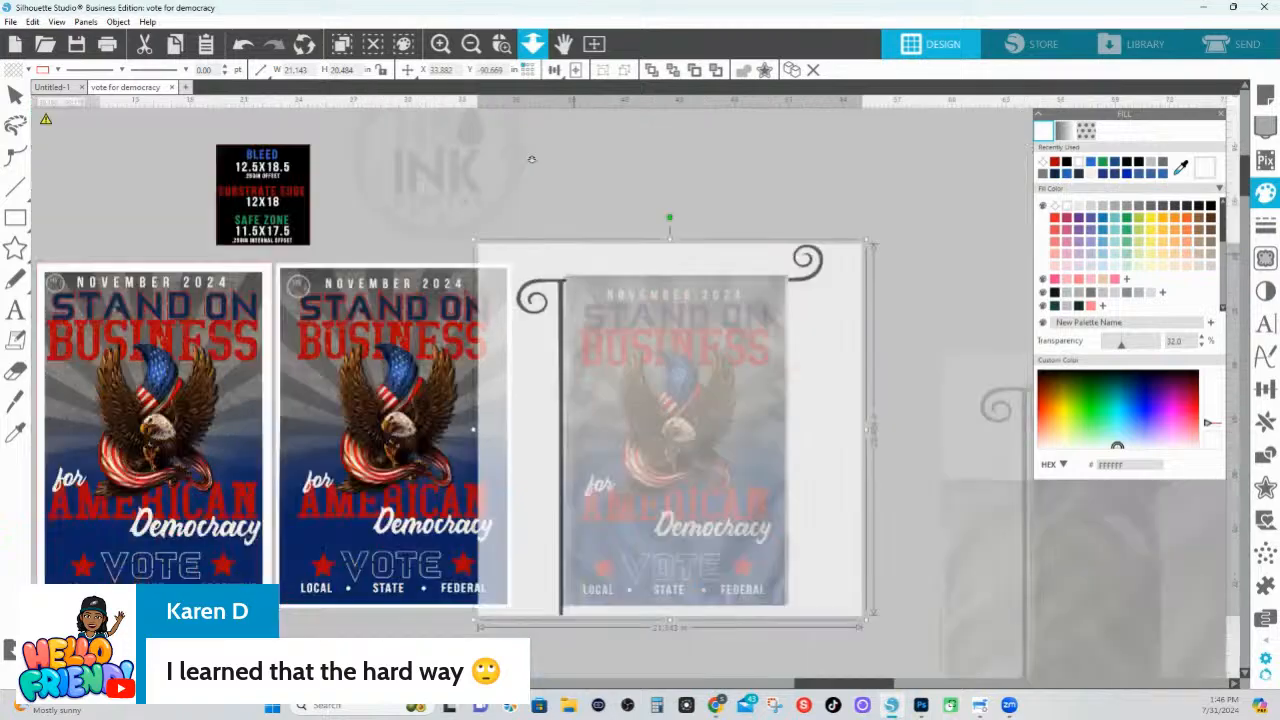
key("Escape")
key("ctrl+f")
left_click_drag(722, 238, 776, 66)
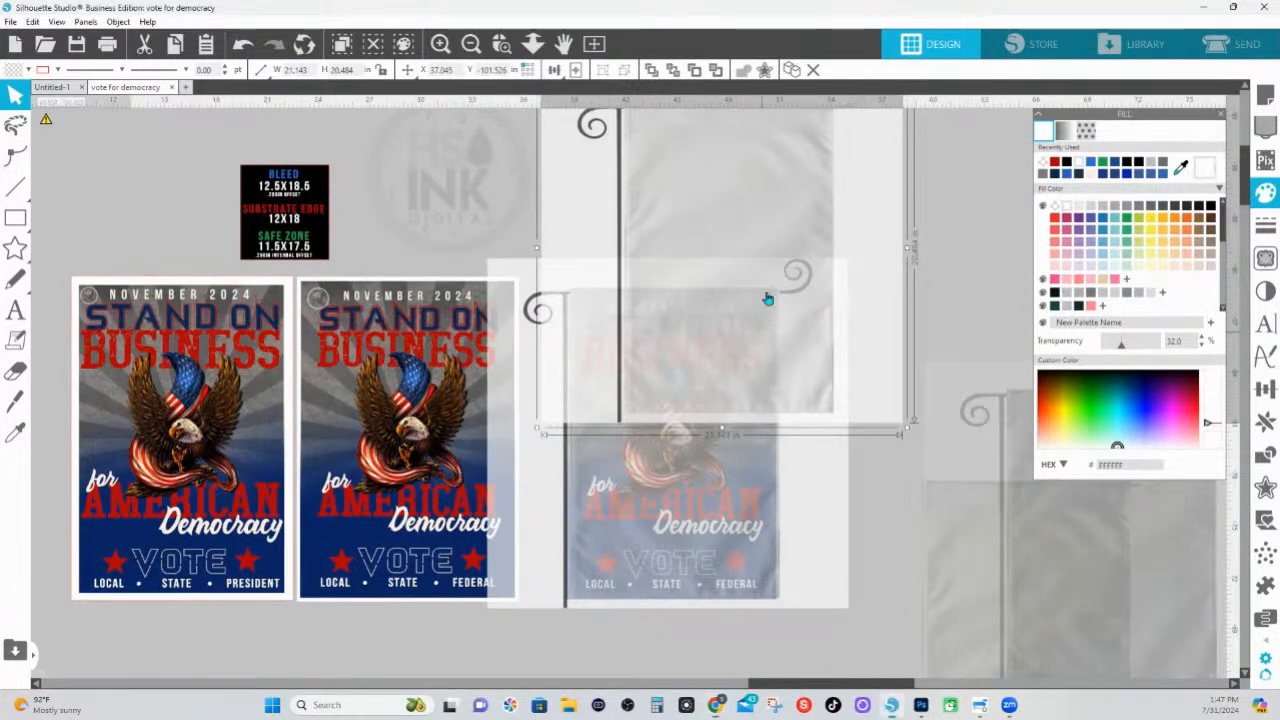
left_click_drag(766, 294, 749, 149)
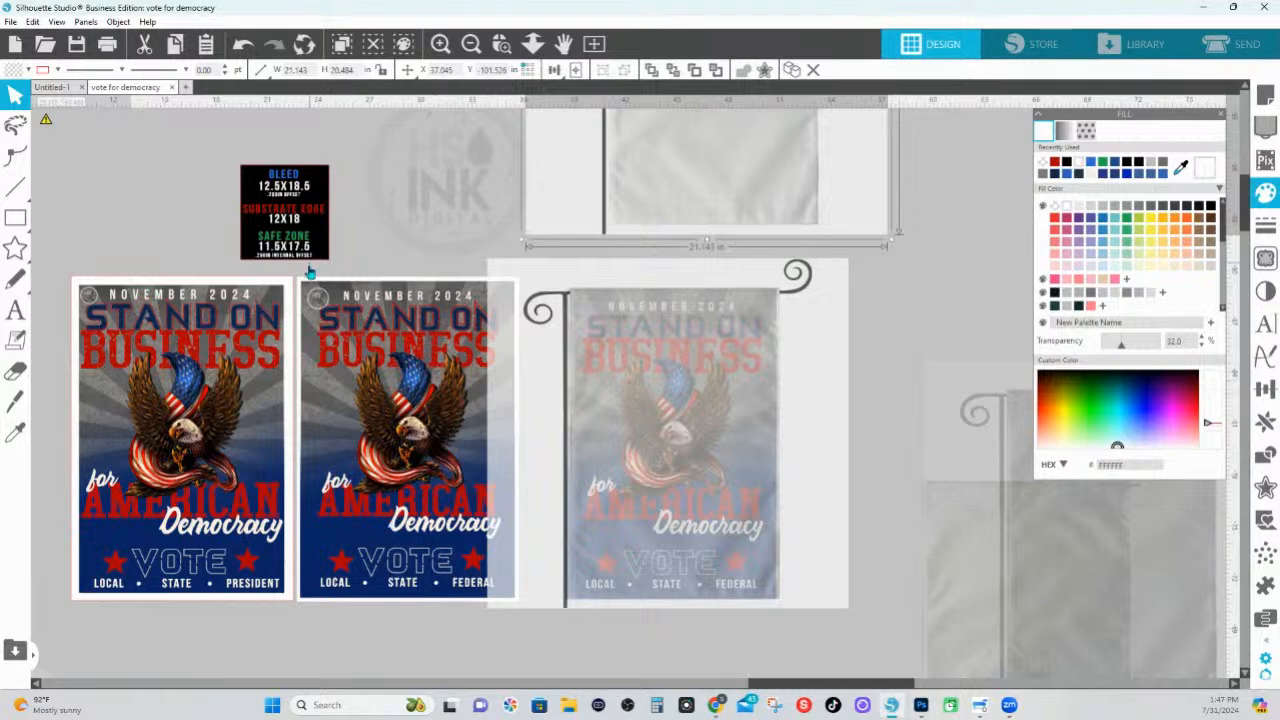
Try grouping all layers of the right poster together with its white background
left_click_drag(305, 270, 523, 580)
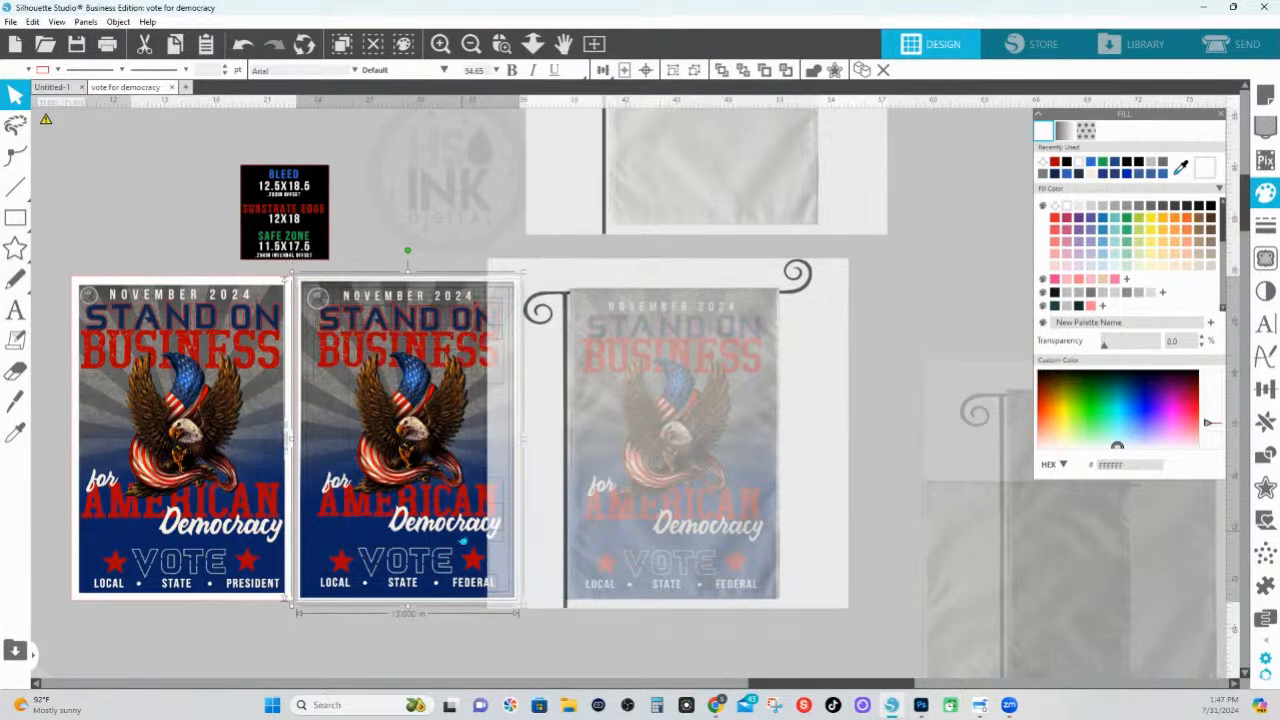
right_click(462, 538)
left_click(497, 363)
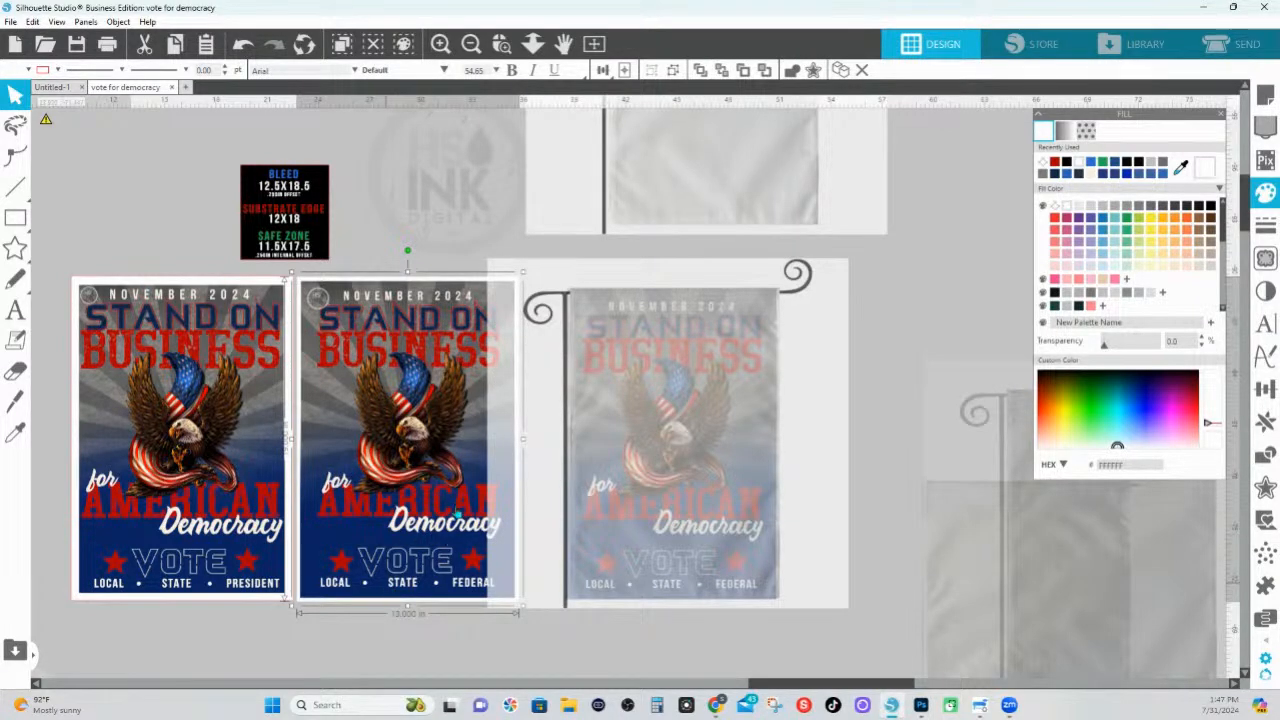
left_click_drag(457, 513, 466, 503)
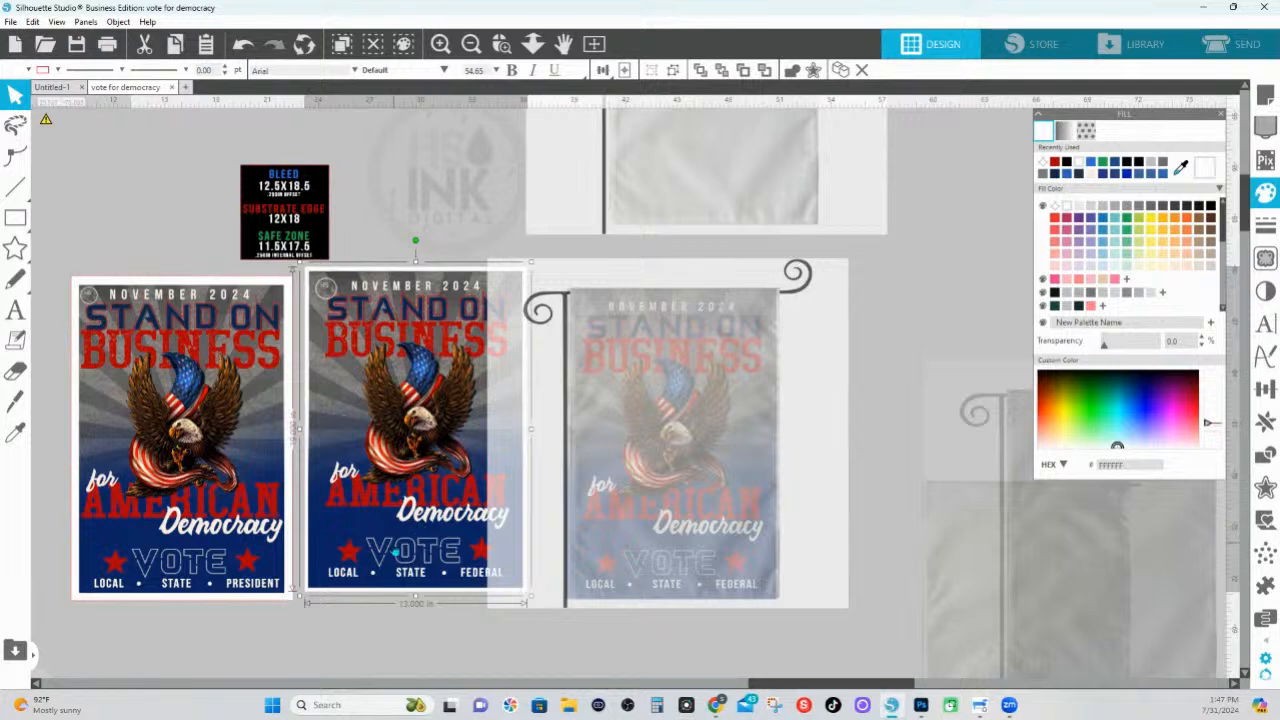
key("i")
key("ctrl+z")
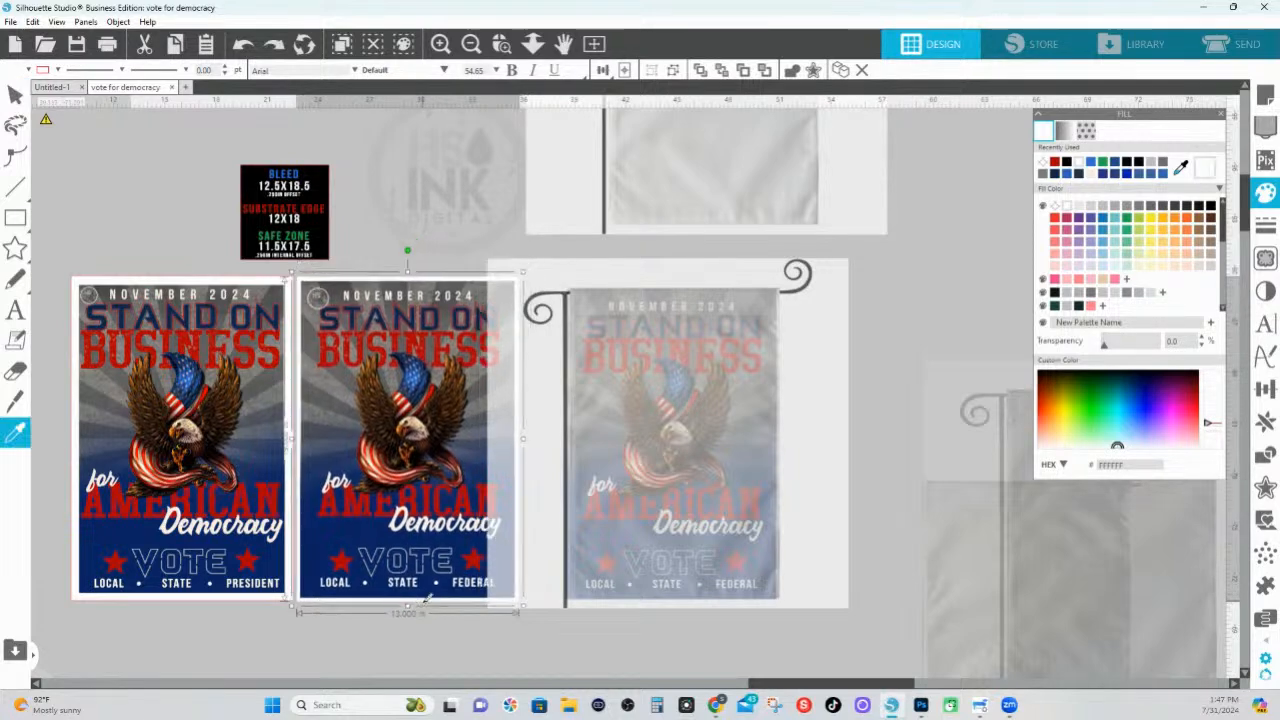
key("ctrl+z")
key("v")
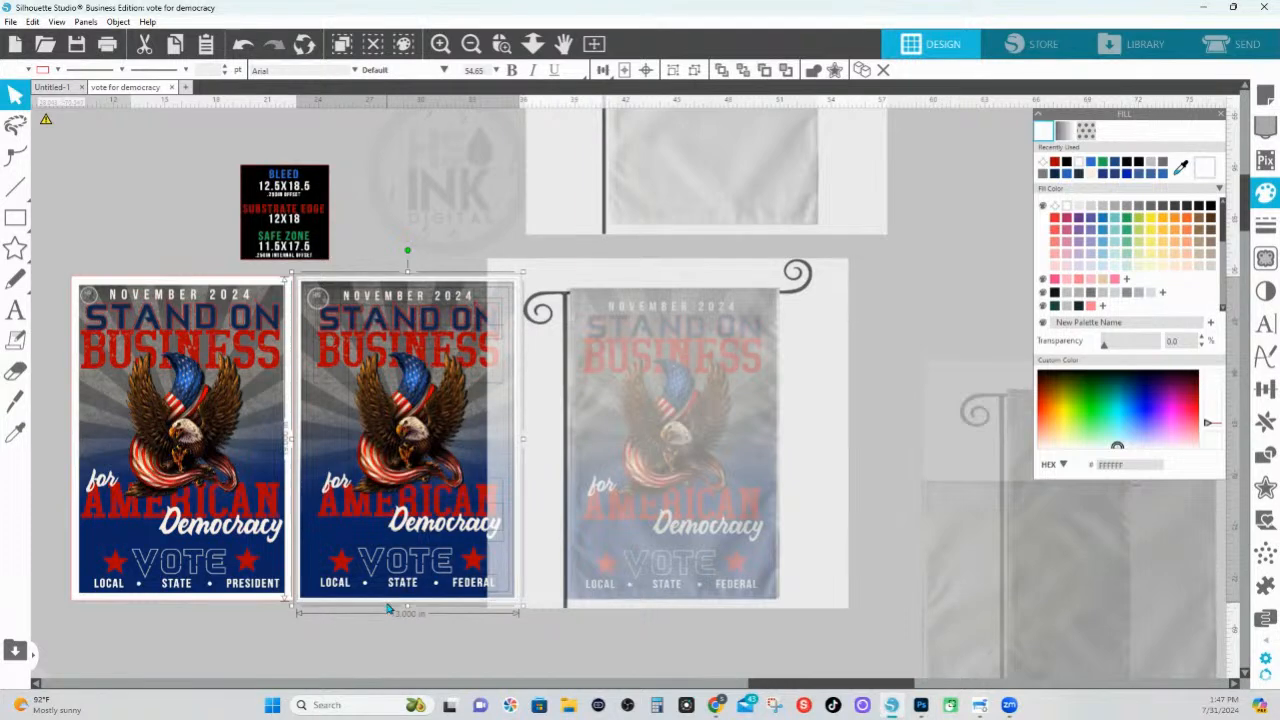
Group the right poster's artwork layers, leaving its white background out of the group
left_click(381, 548)
right_click(381, 548)
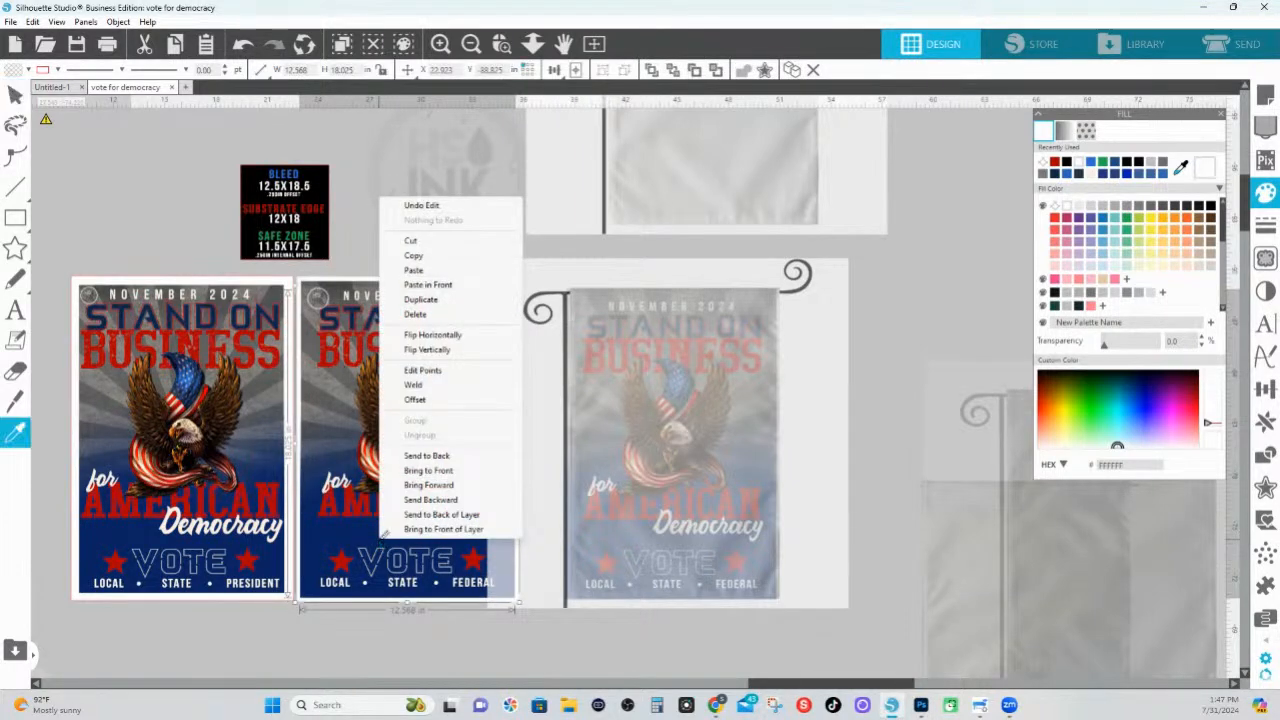
left_click(409, 638)
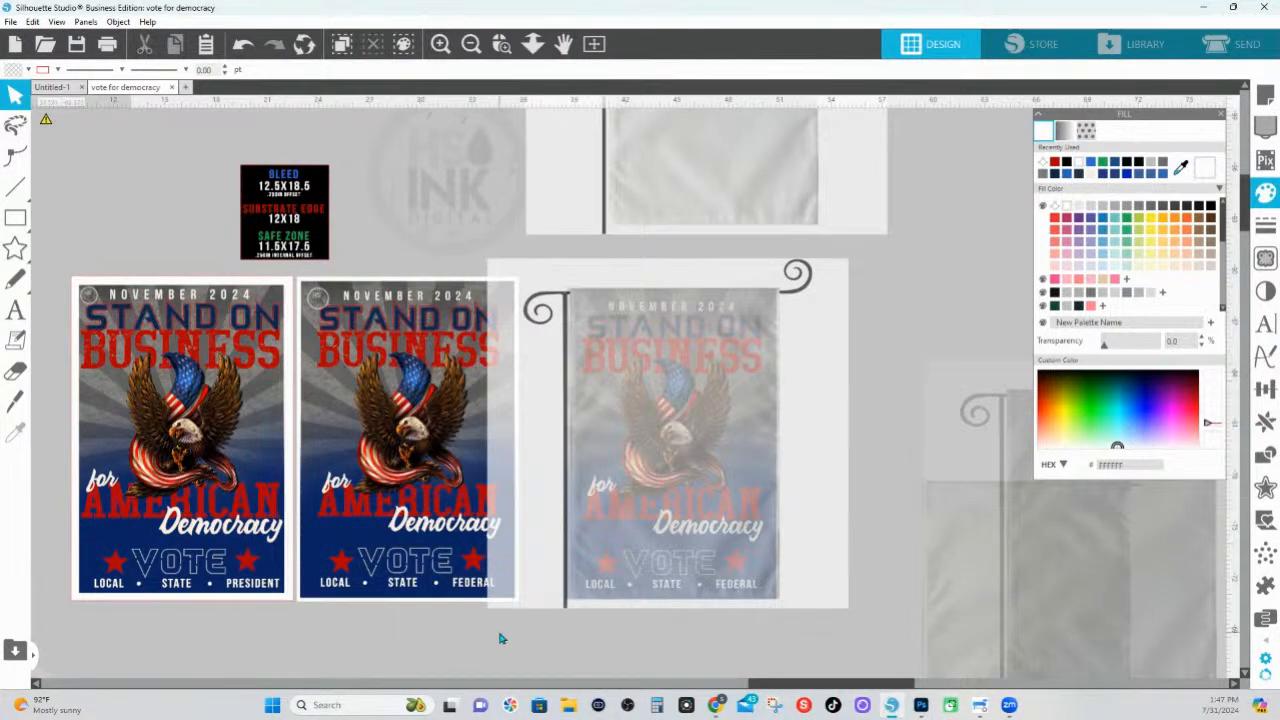
left_click_drag(498, 635, 311, 277)
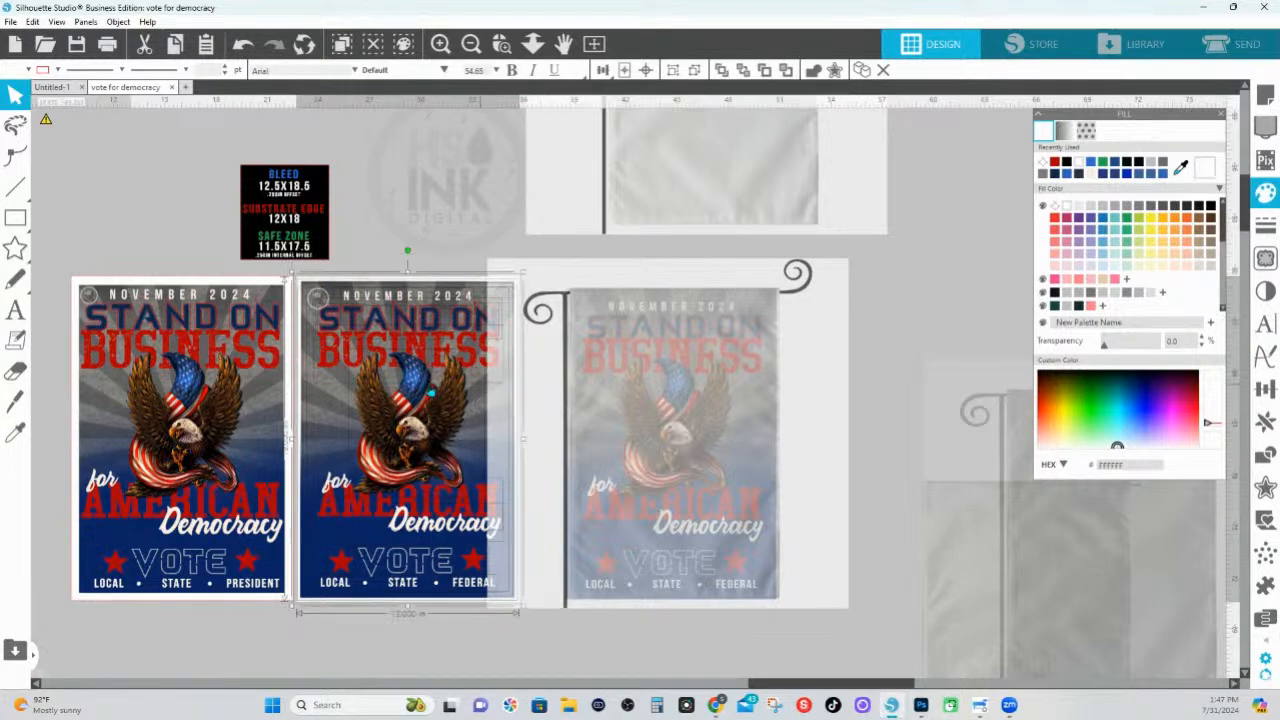
right_click(398, 299)
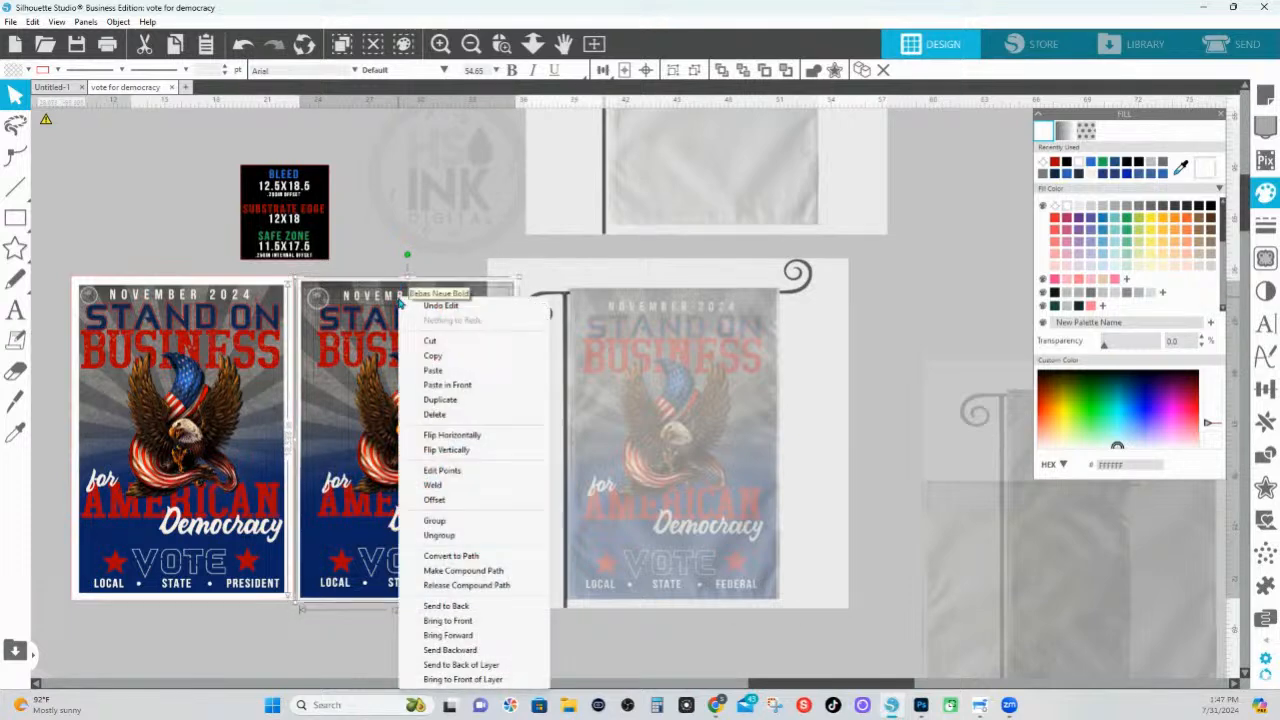
left_click(440, 521)
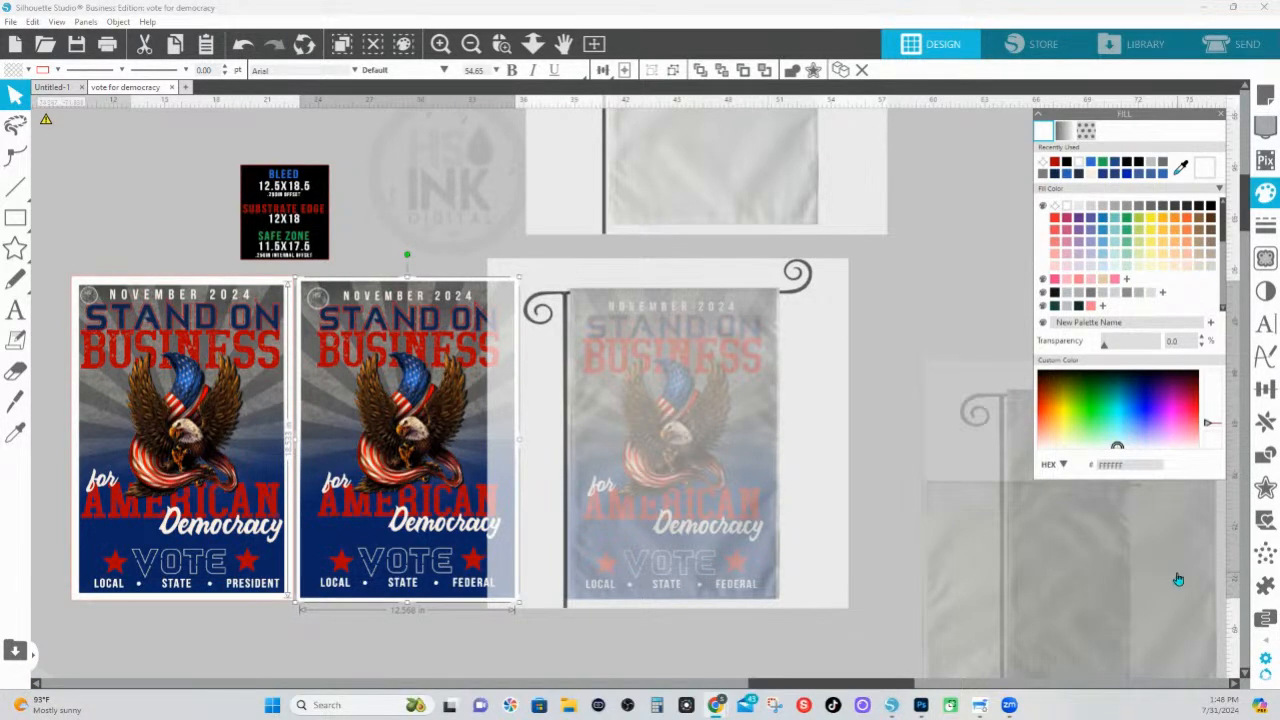
Paste a copy of the grouped poster, place it on the empty flag mock-up, and check its fit at the flag's lower edge
scroll(388, 482, "up", 2)
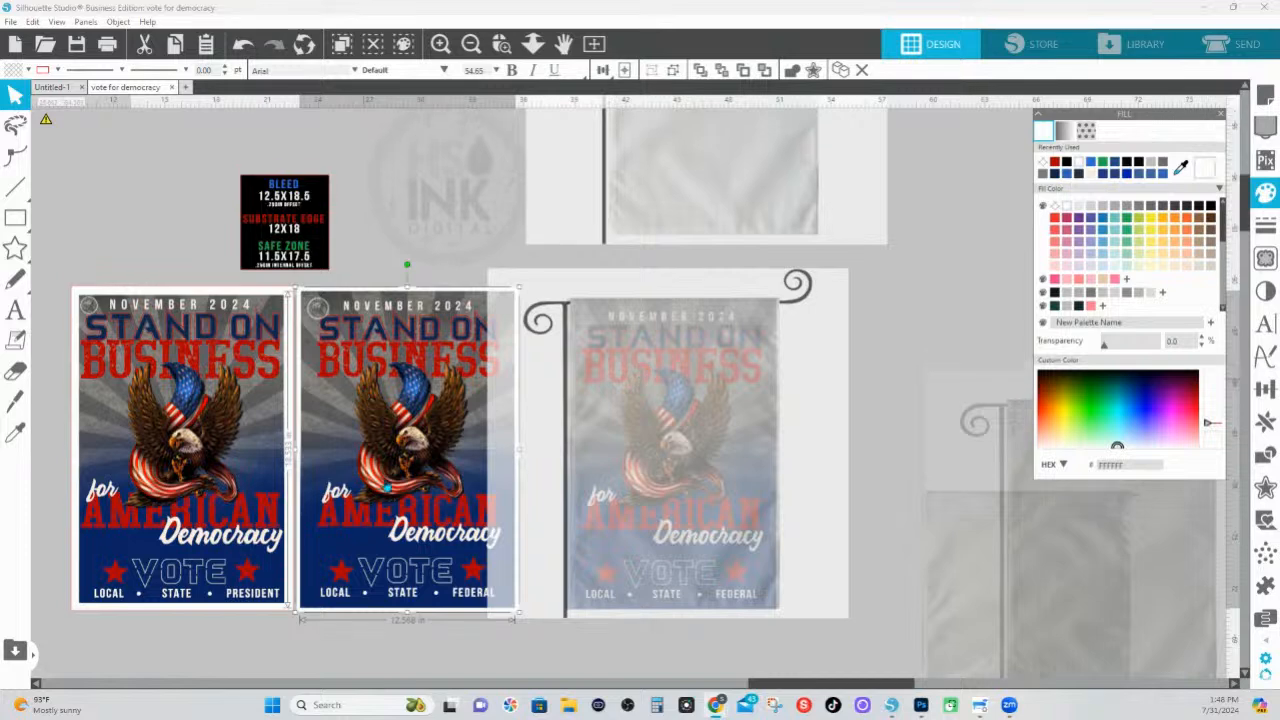
left_click_drag(423, 475, 430, 473)
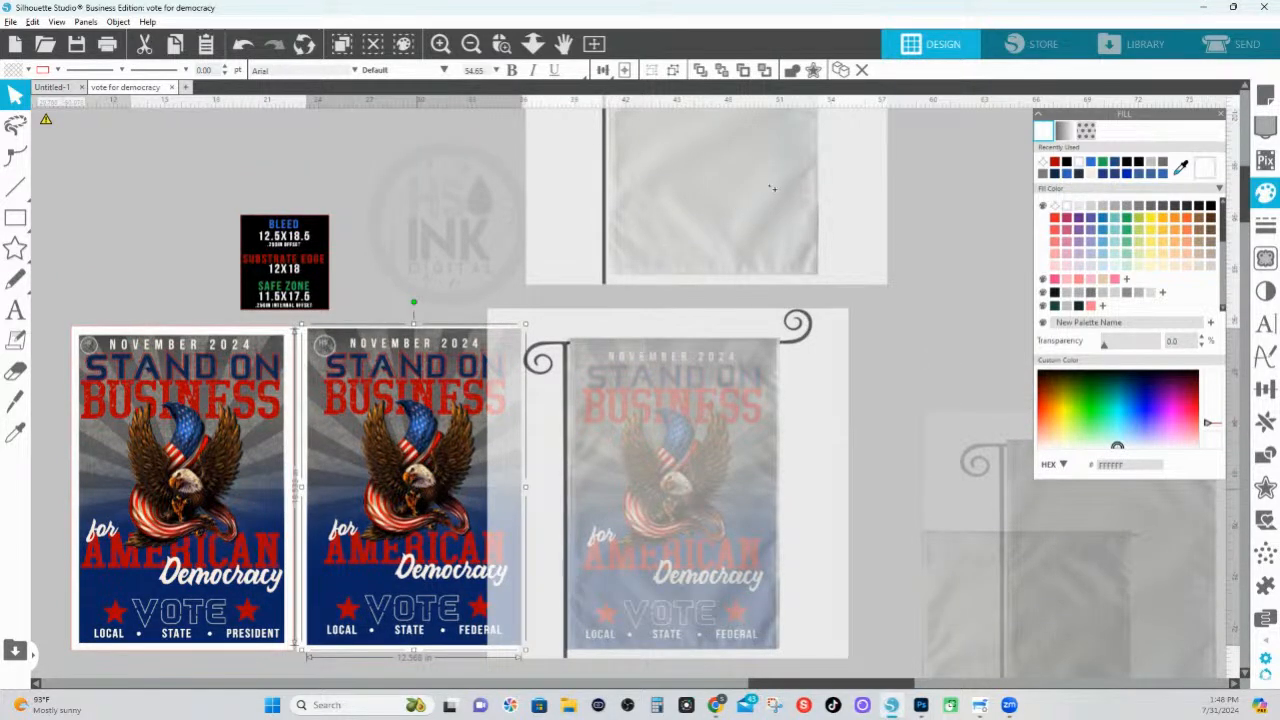
key("ctrl+v")
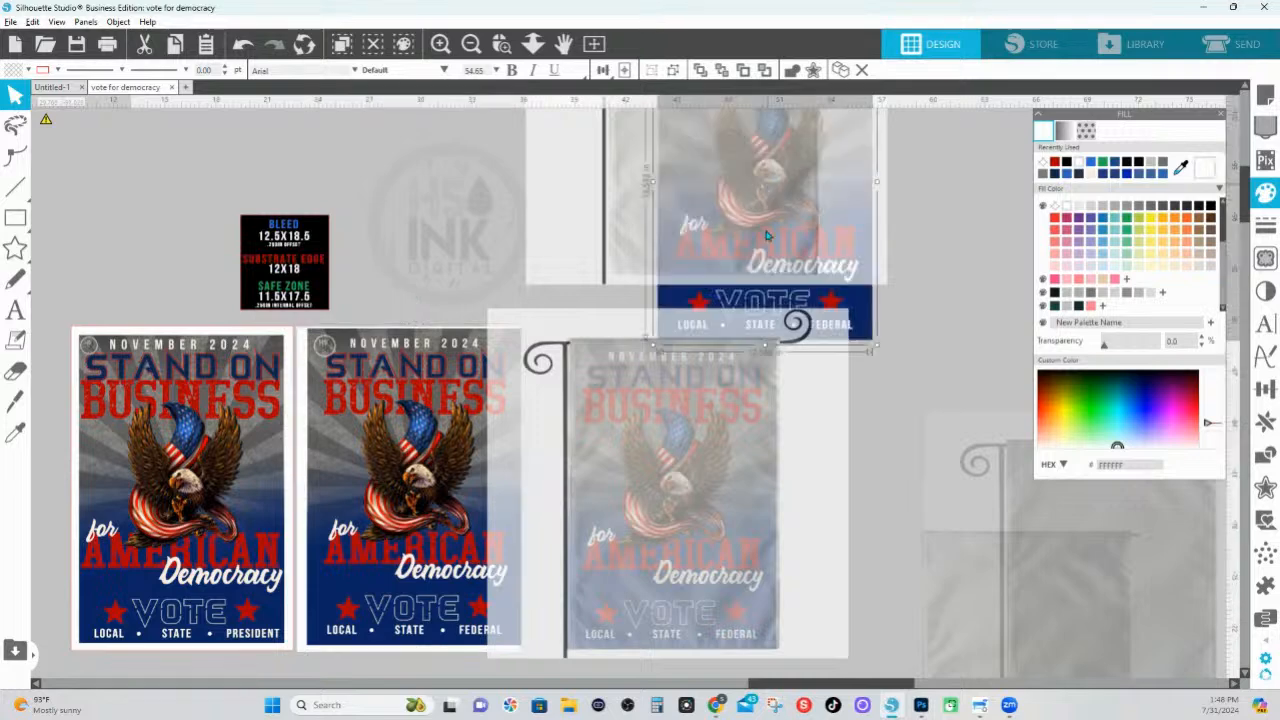
left_click_drag(849, 310, 926, 441)
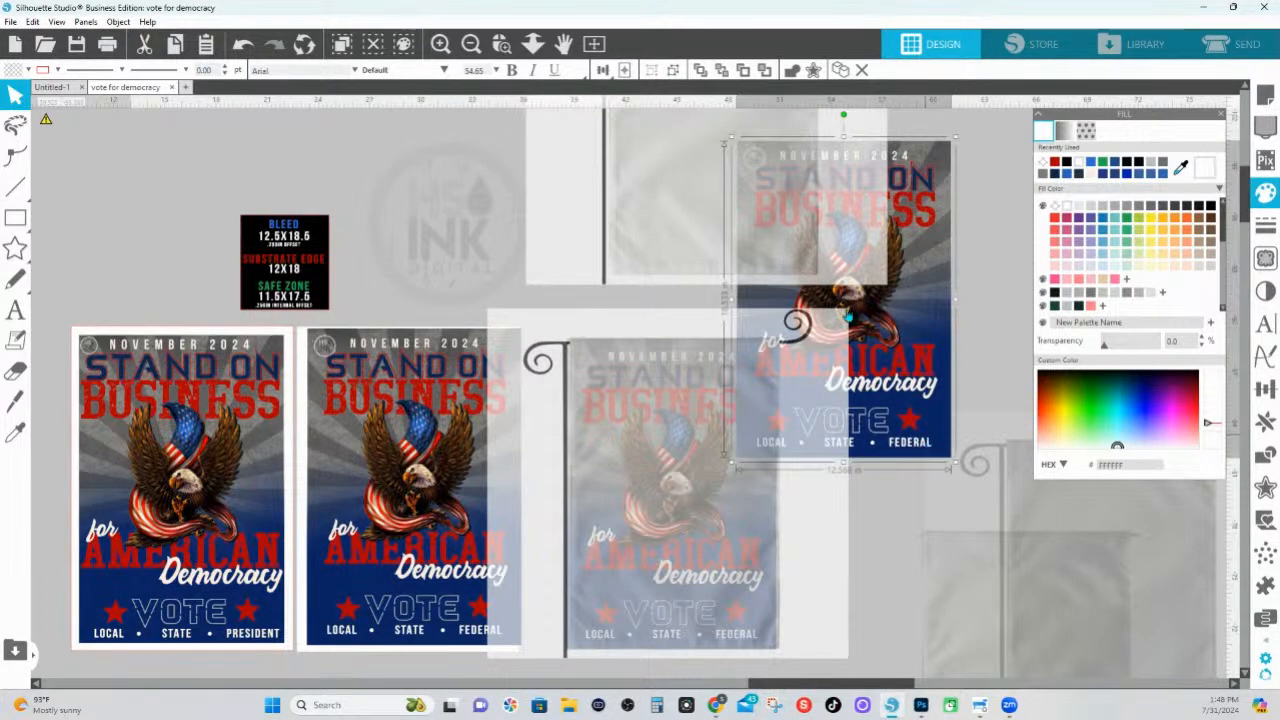
left_click_drag(888, 407, 801, 274)
left_click(501, 43)
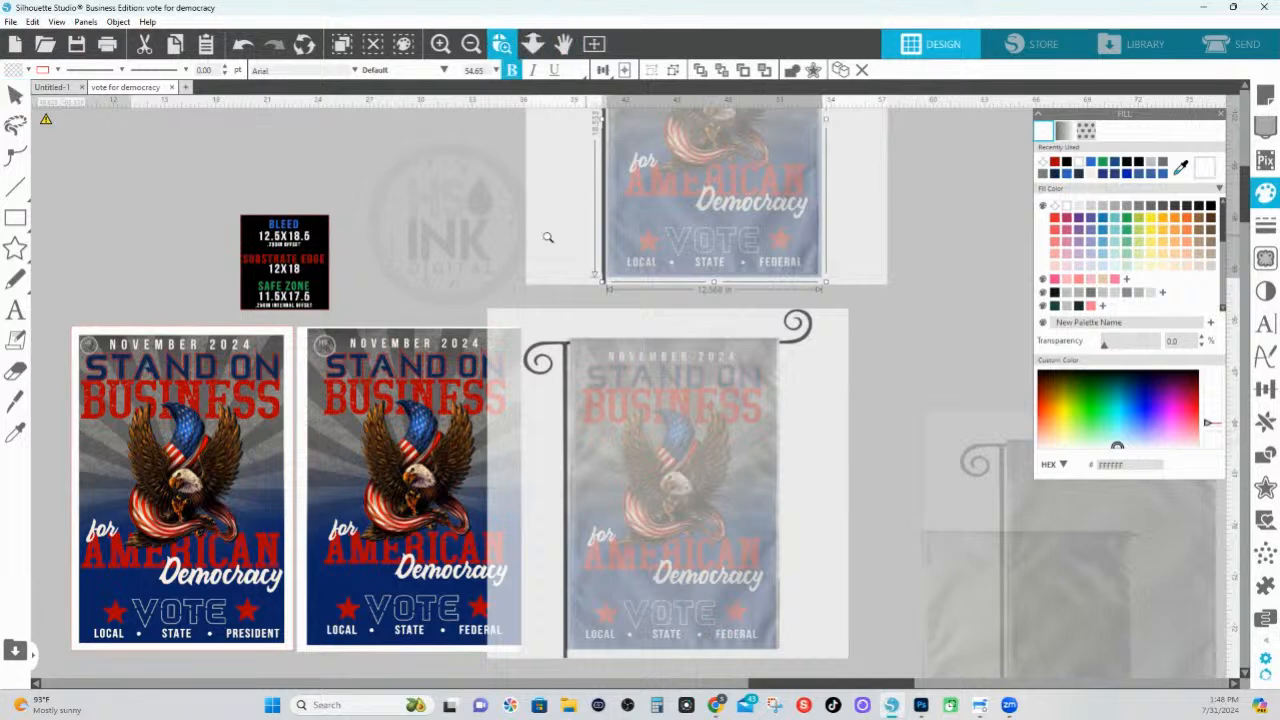
key("Escape")
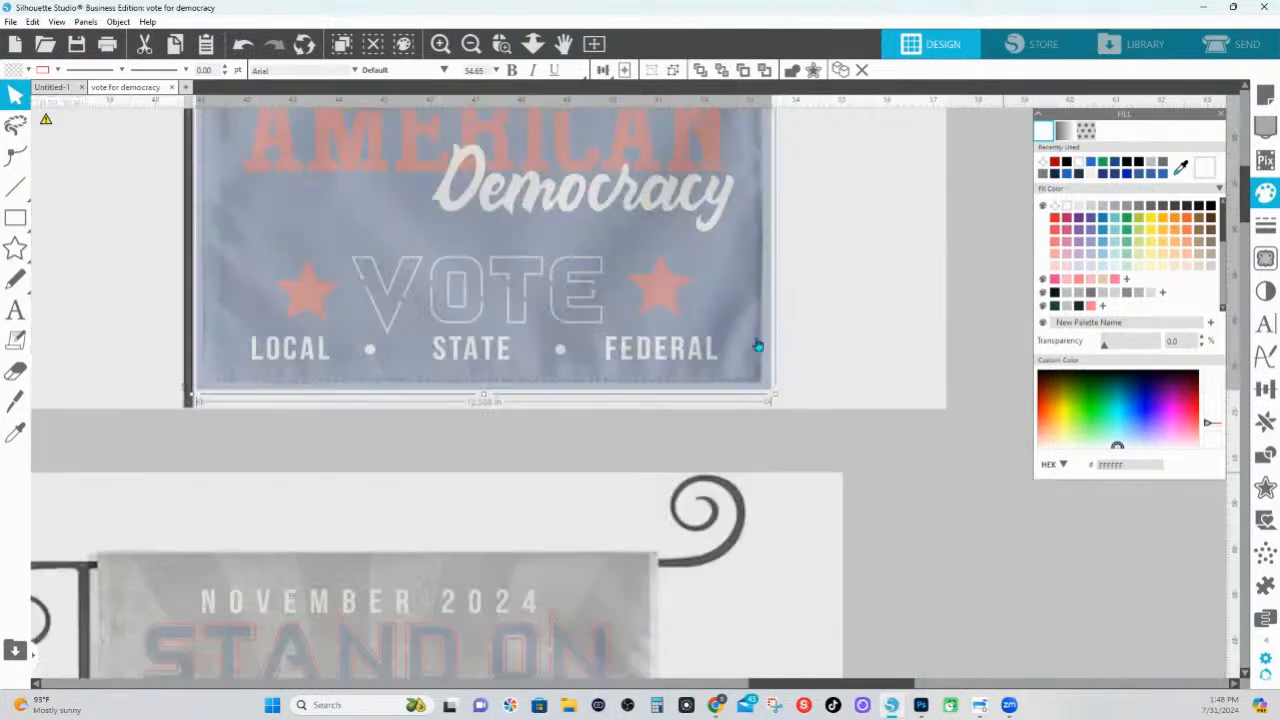
left_click(4, 402)
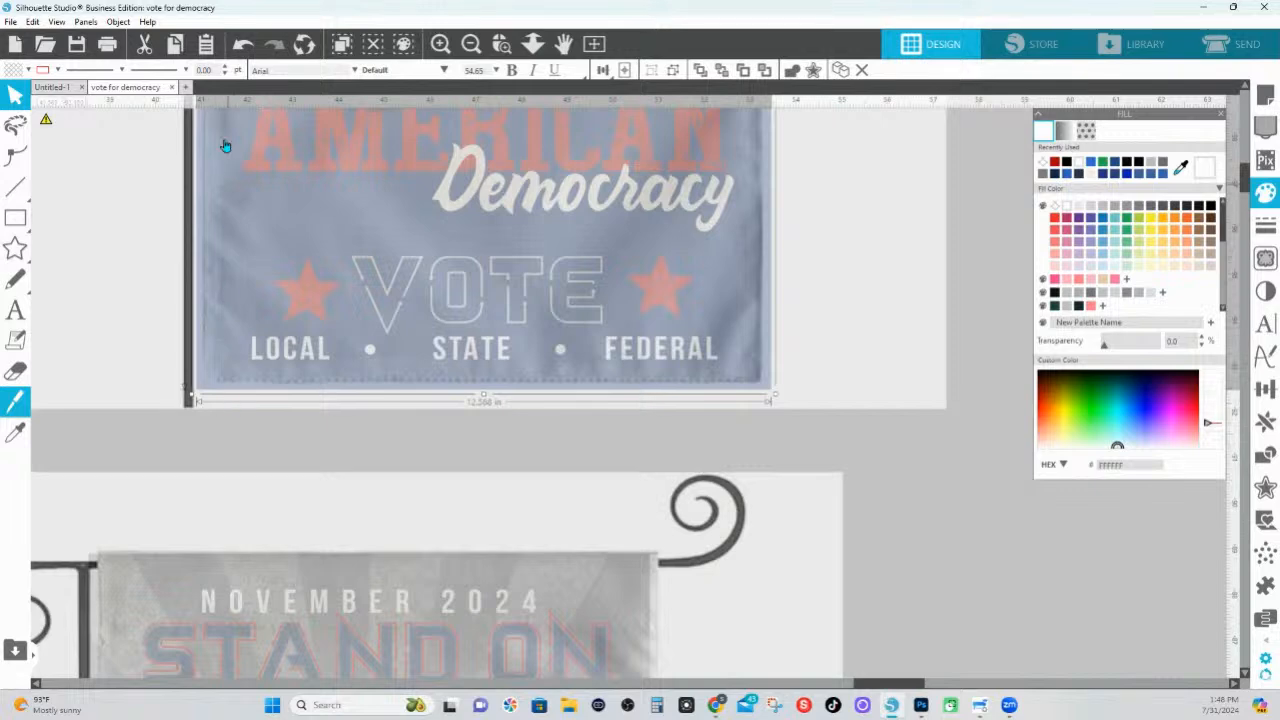
Examine how the pasted poster fits the flag mock-up, from its lower edge to its top corners and as a whole
key("Escape")
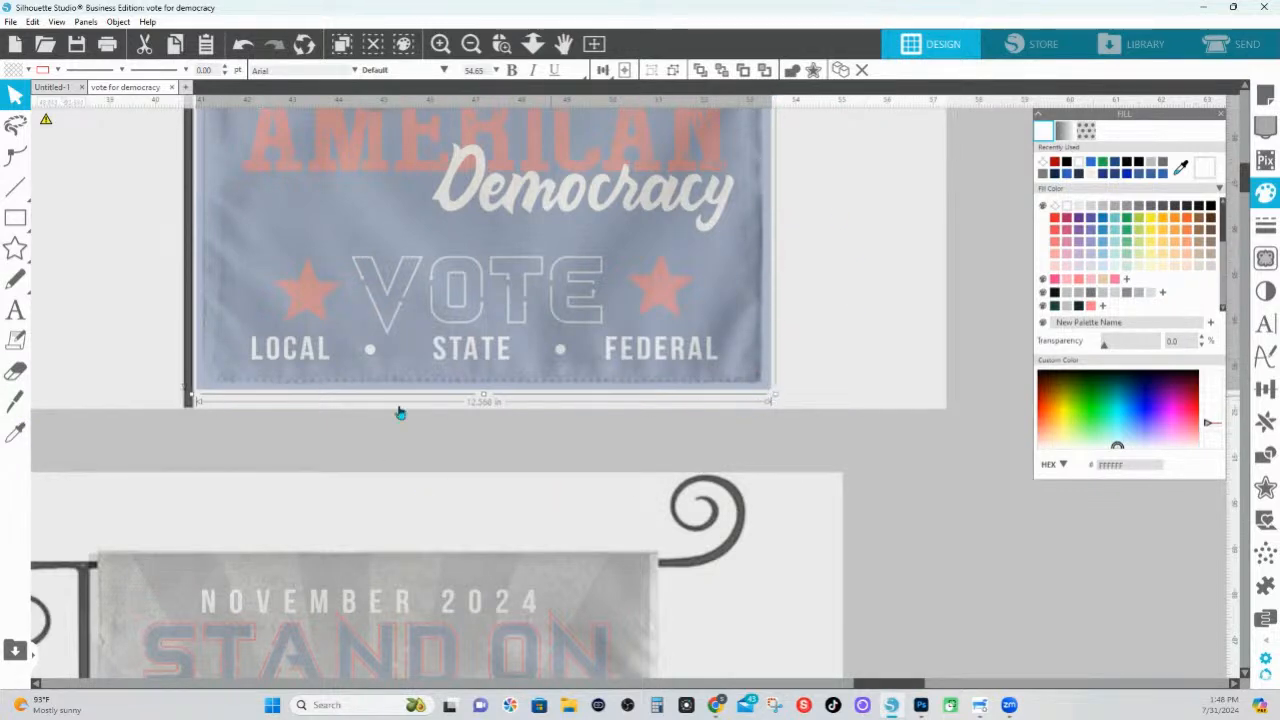
scroll(544, 329, "up", 5)
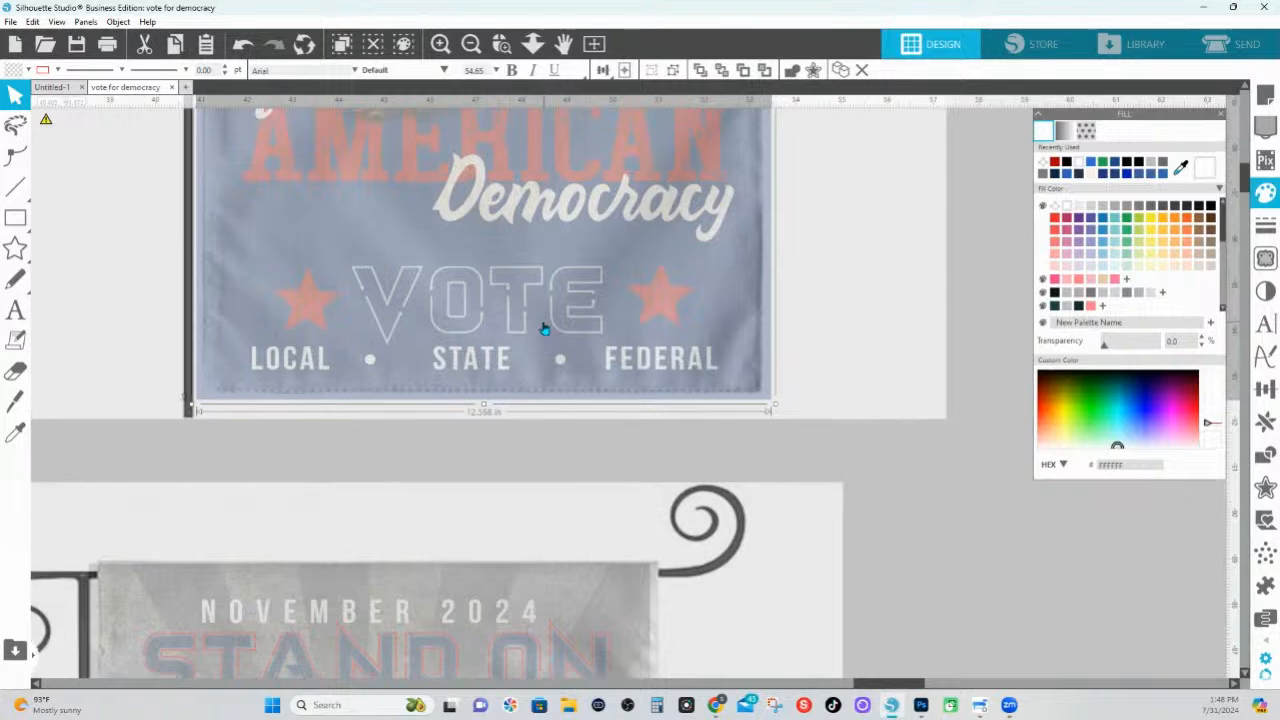
scroll(544, 329, "up", 8)
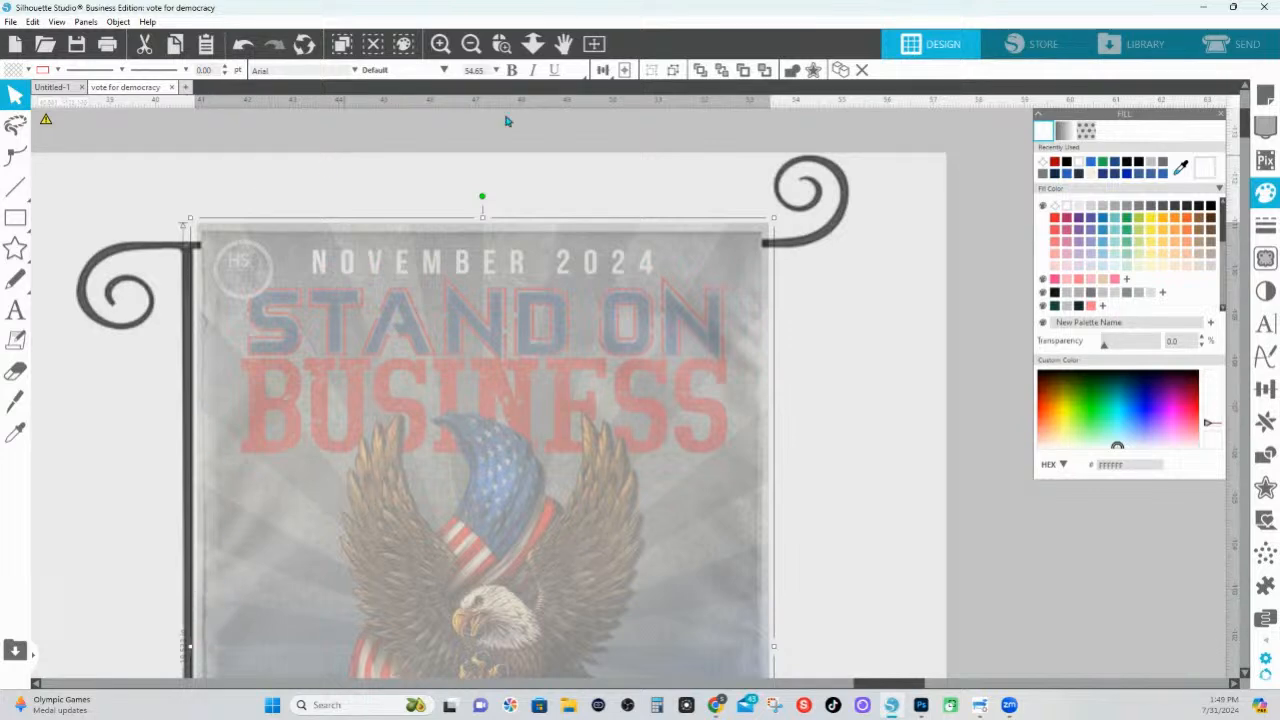
left_click(533, 43)
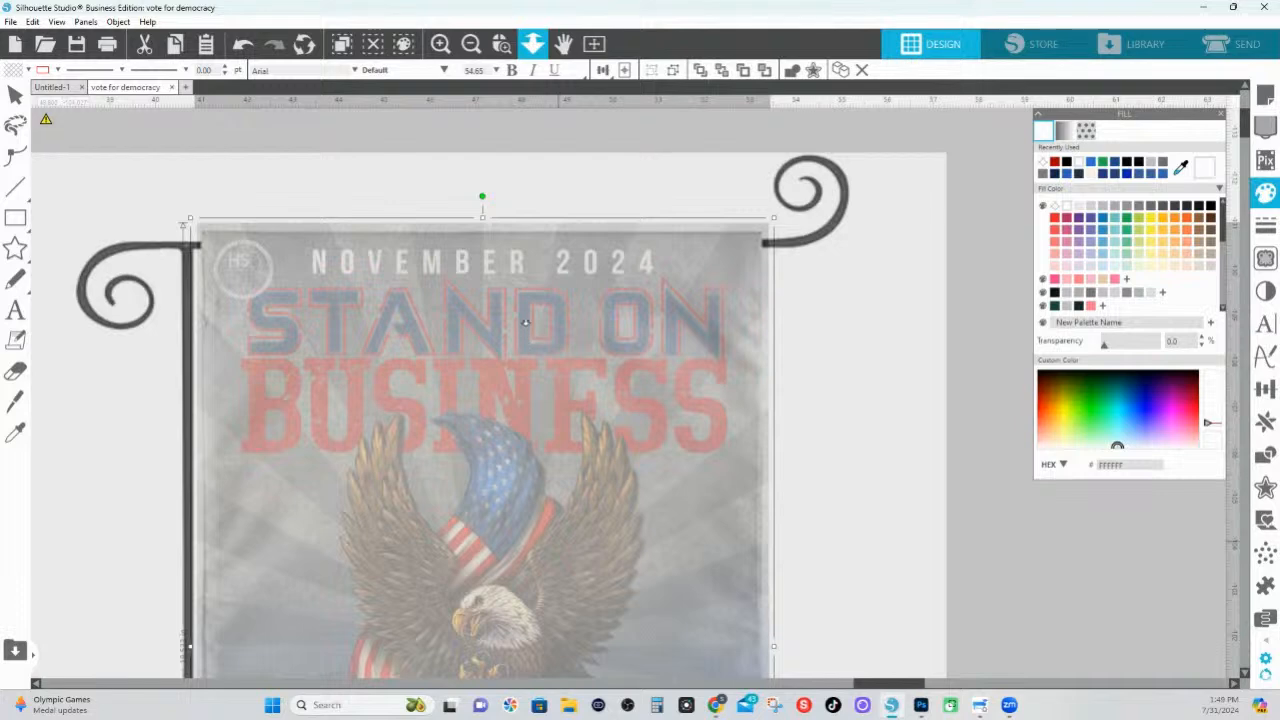
scroll(525, 322, "down", 5)
scroll(525, 322, "down", 2)
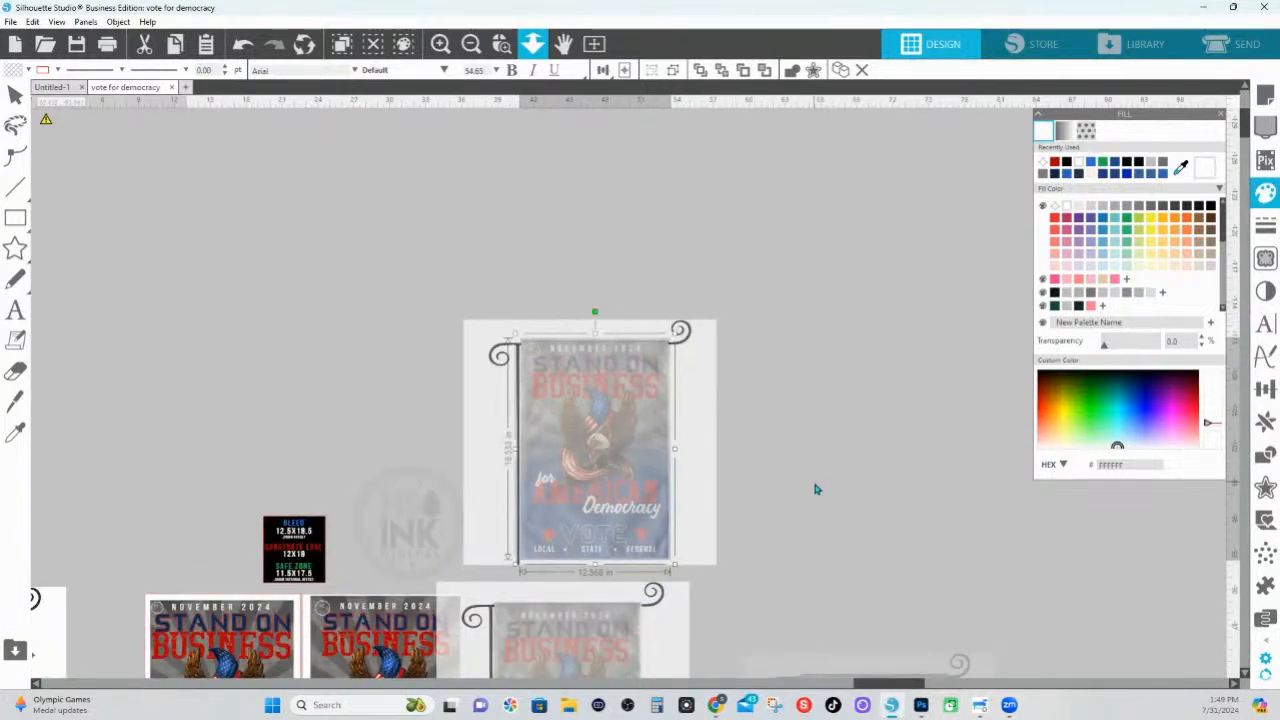
scroll(535, 401, "down", 2)
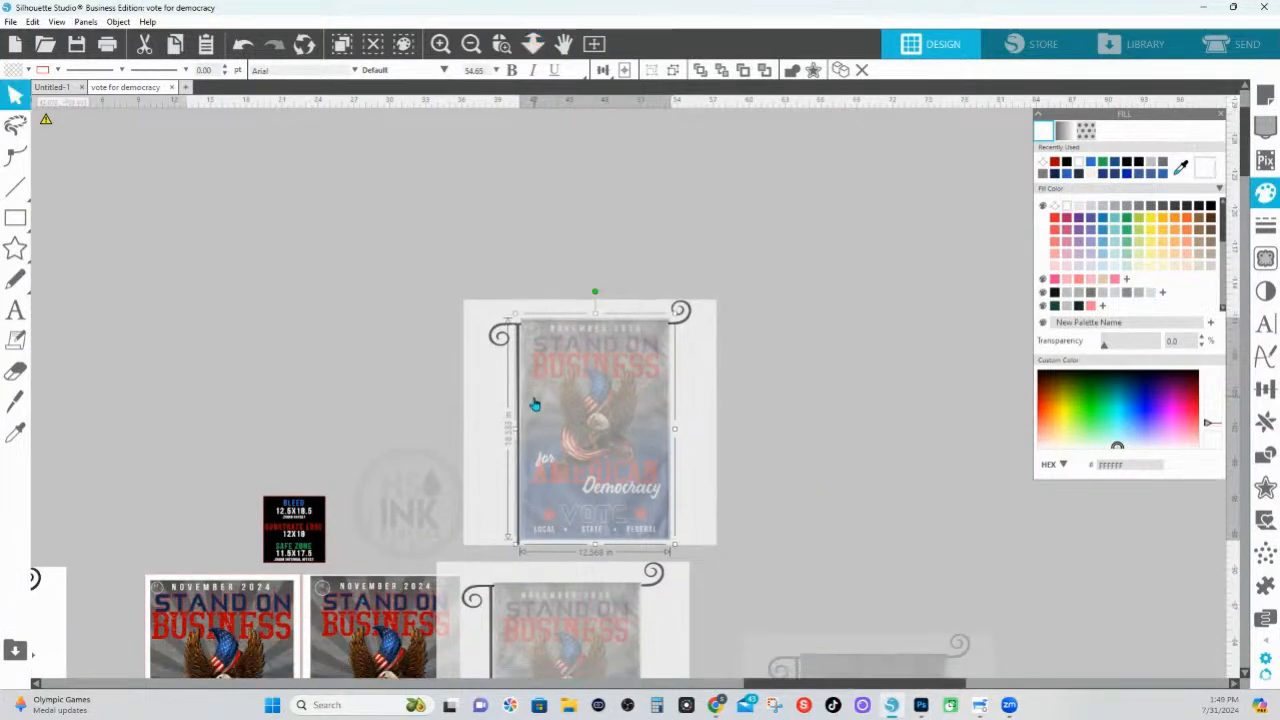
scroll(505, 411, "up", 1)
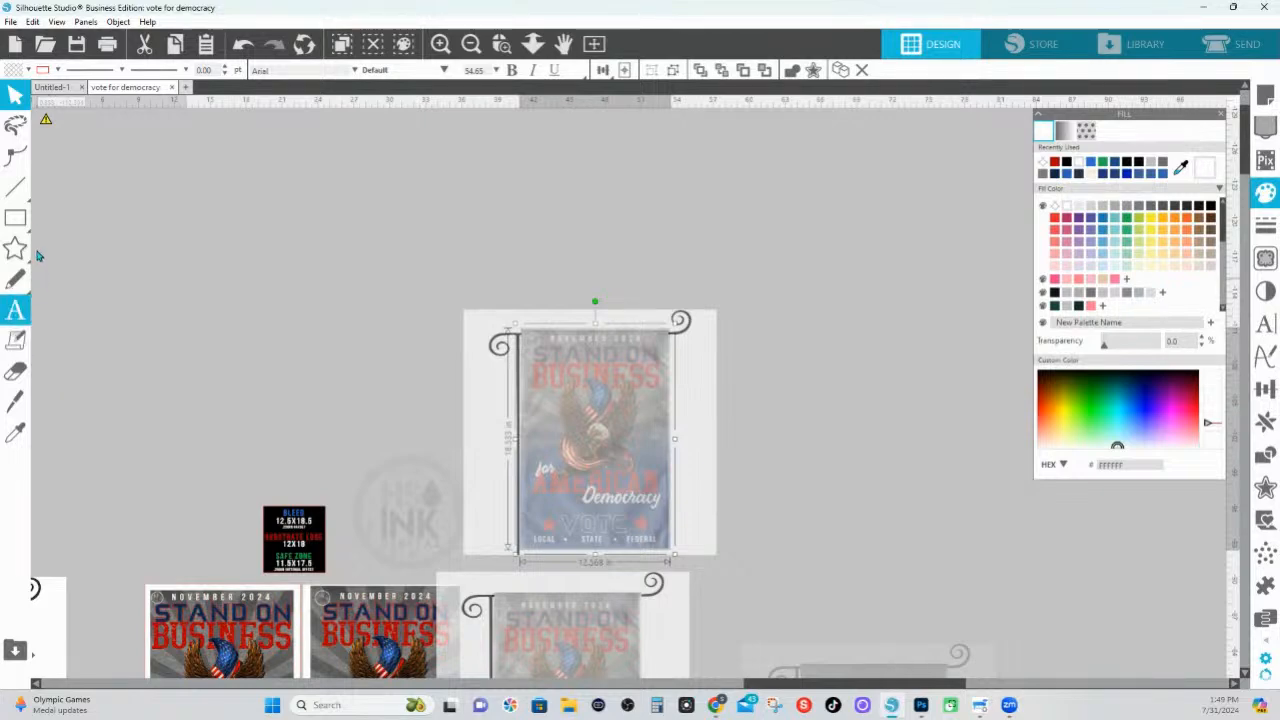
Draw a rectangle about 13.5 × 16.9 in on the empty area beside the upper flag mock-up
left_click(17, 219)
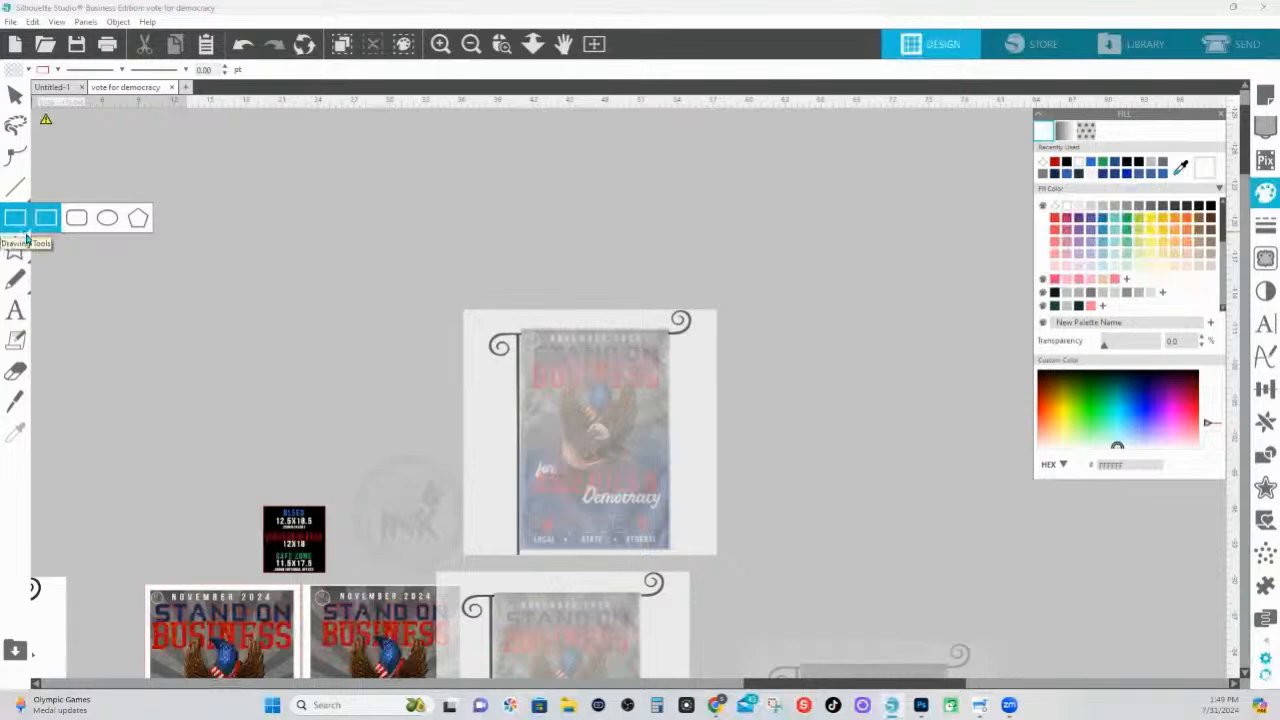
left_click(27, 243)
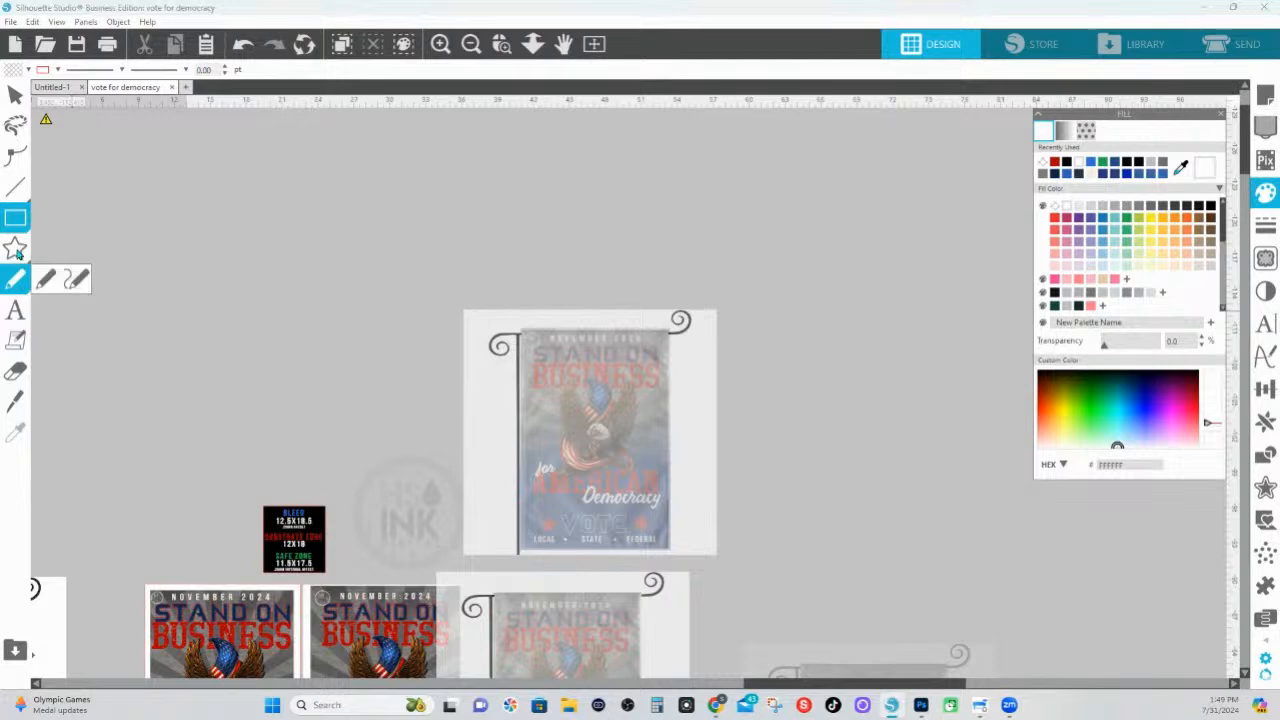
mouse_move(21, 229)
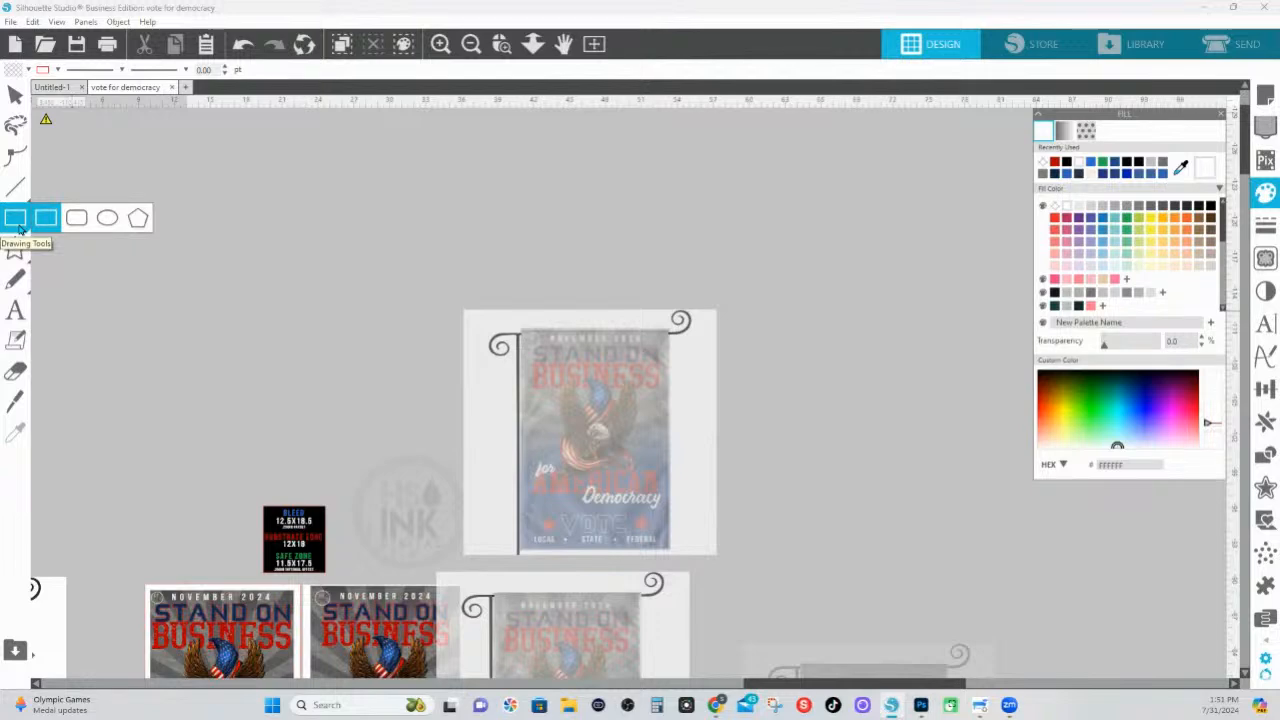
left_click(18, 226)
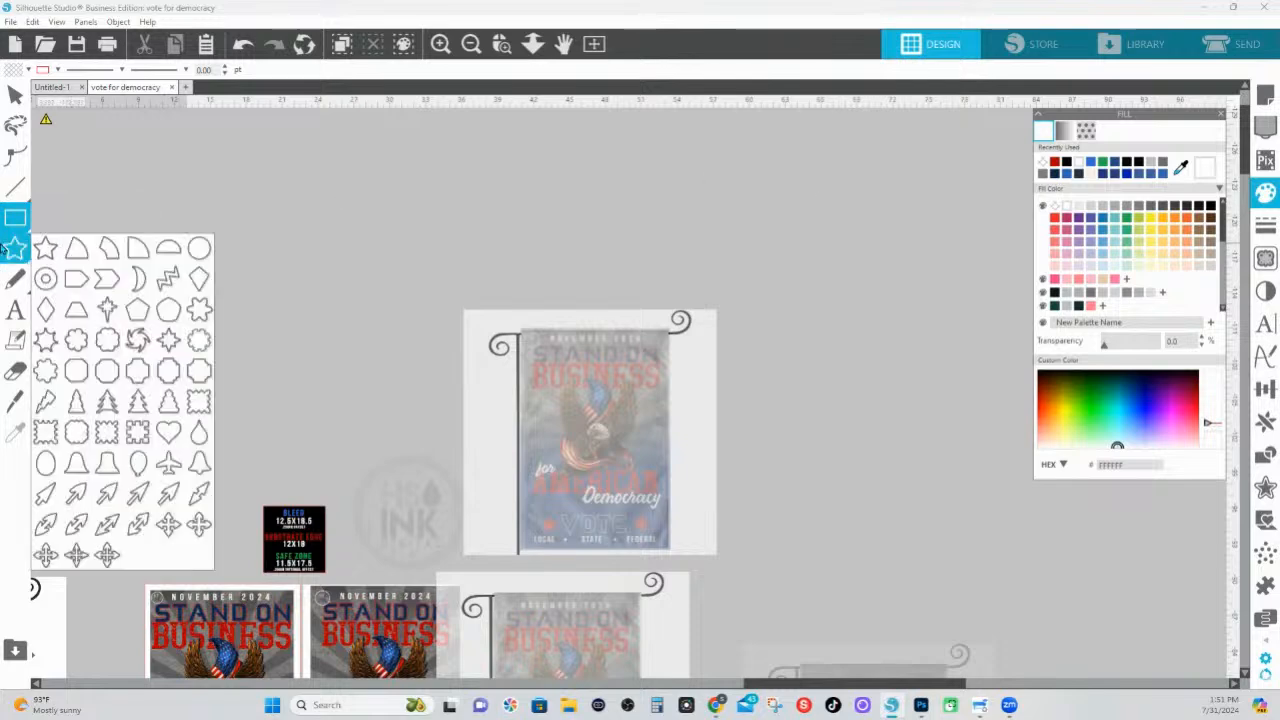
mouse_move(8, 224)
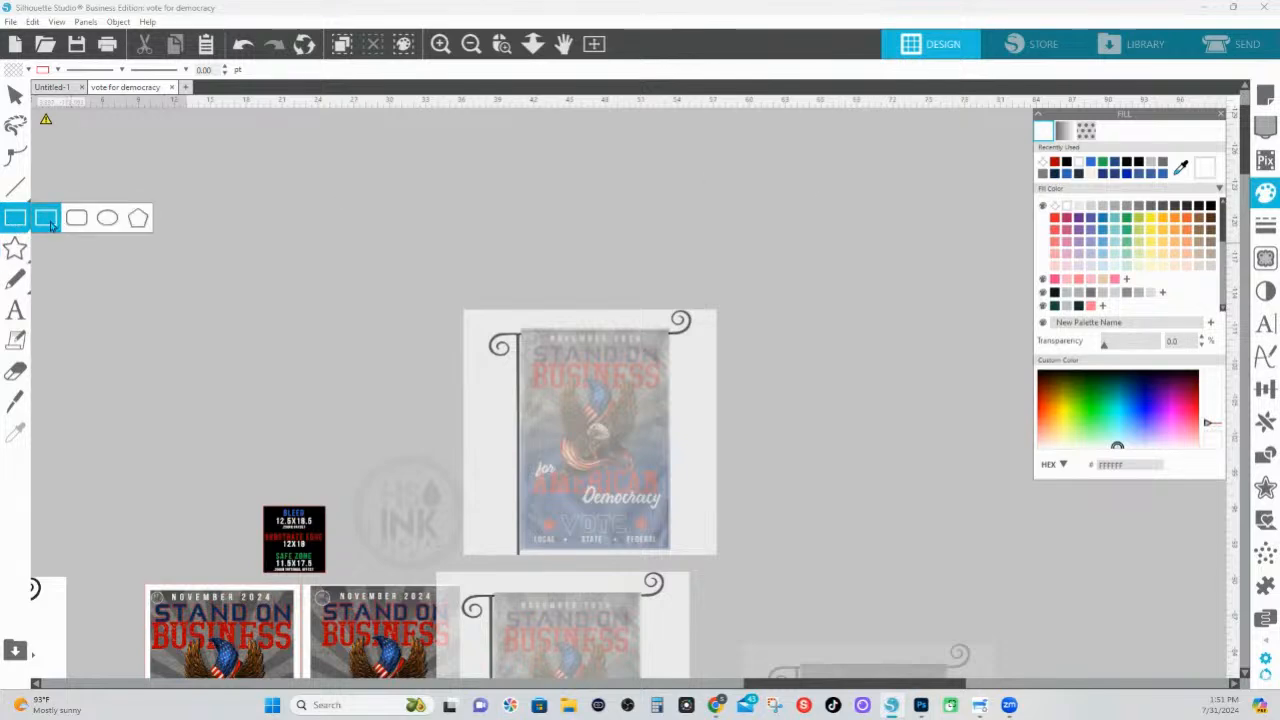
left_click(138, 218)
left_click_drag(740, 194, 917, 402)
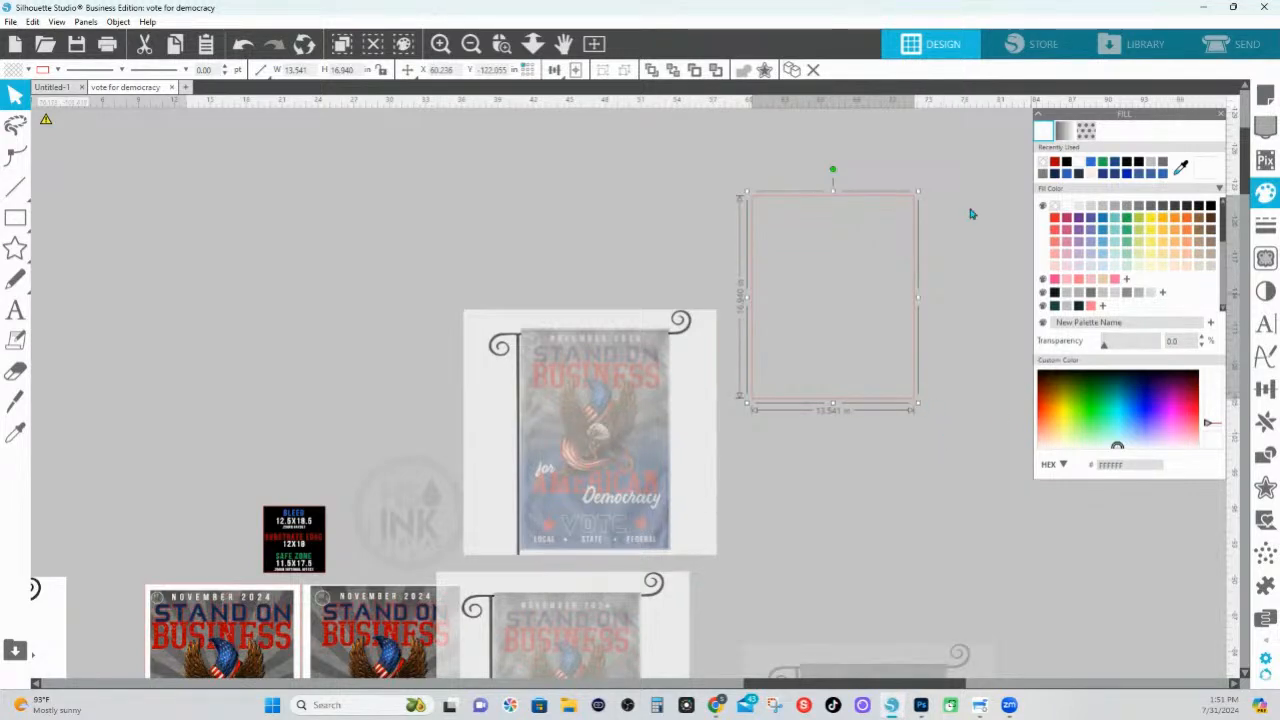
Set the new rectangle's size to 12 in wide and 18 in high
left_click(563, 44)
left_click(1266, 392)
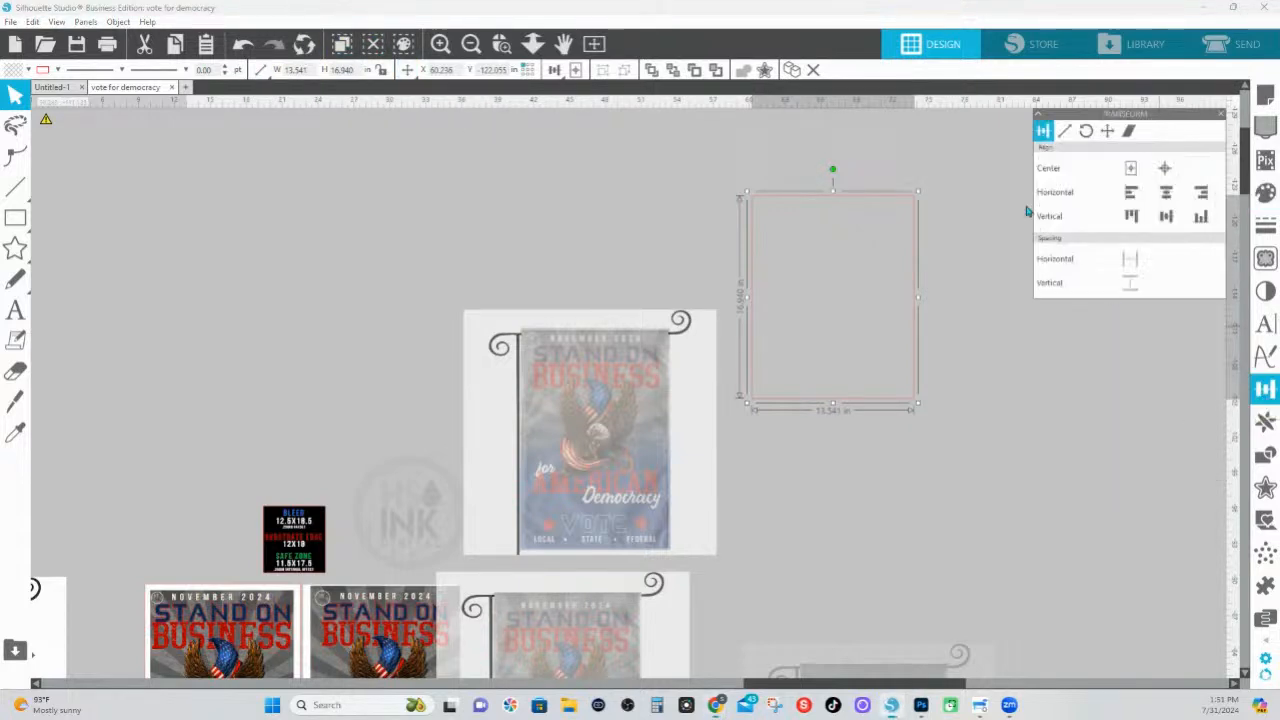
left_click(1066, 136)
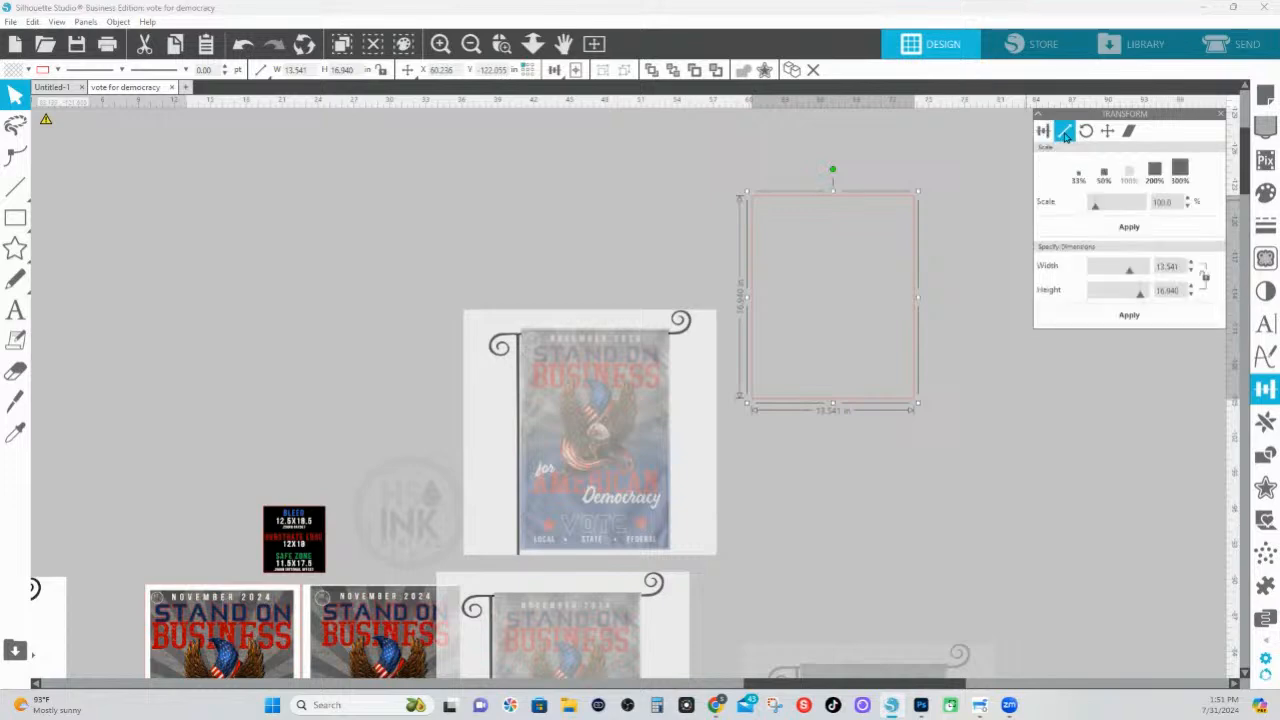
mouse_move(263, 75)
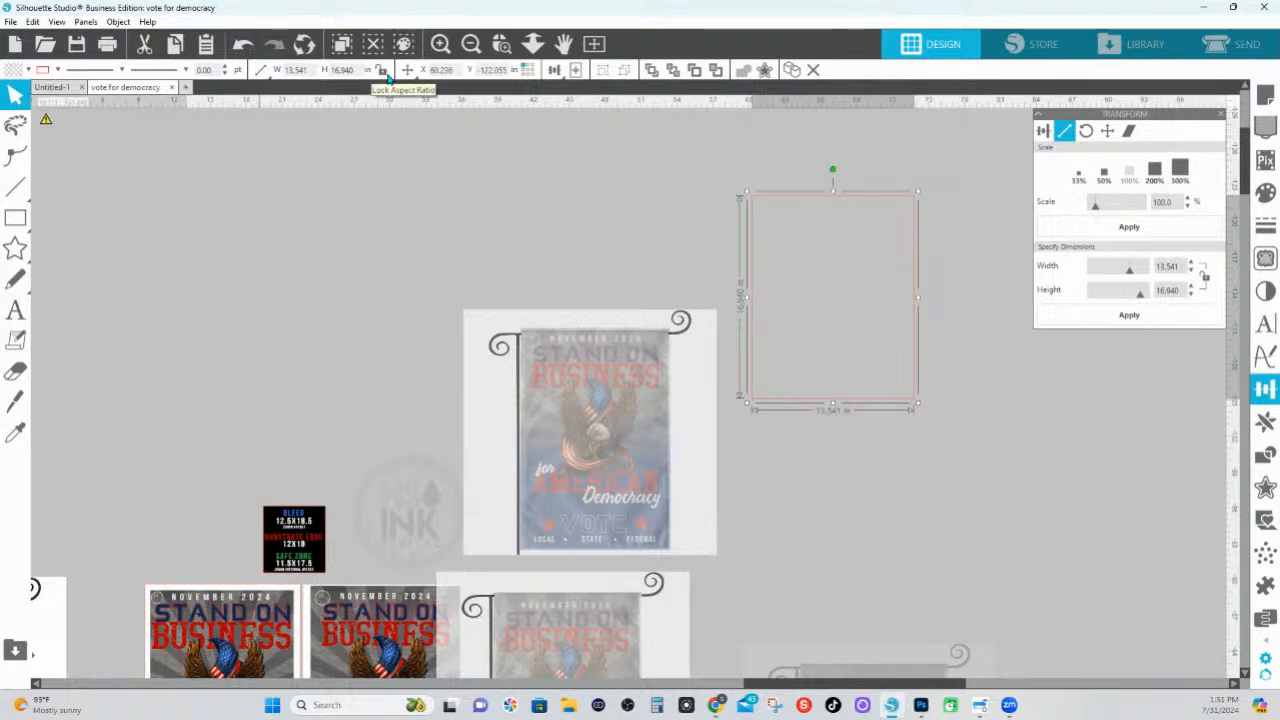
left_click(298, 70)
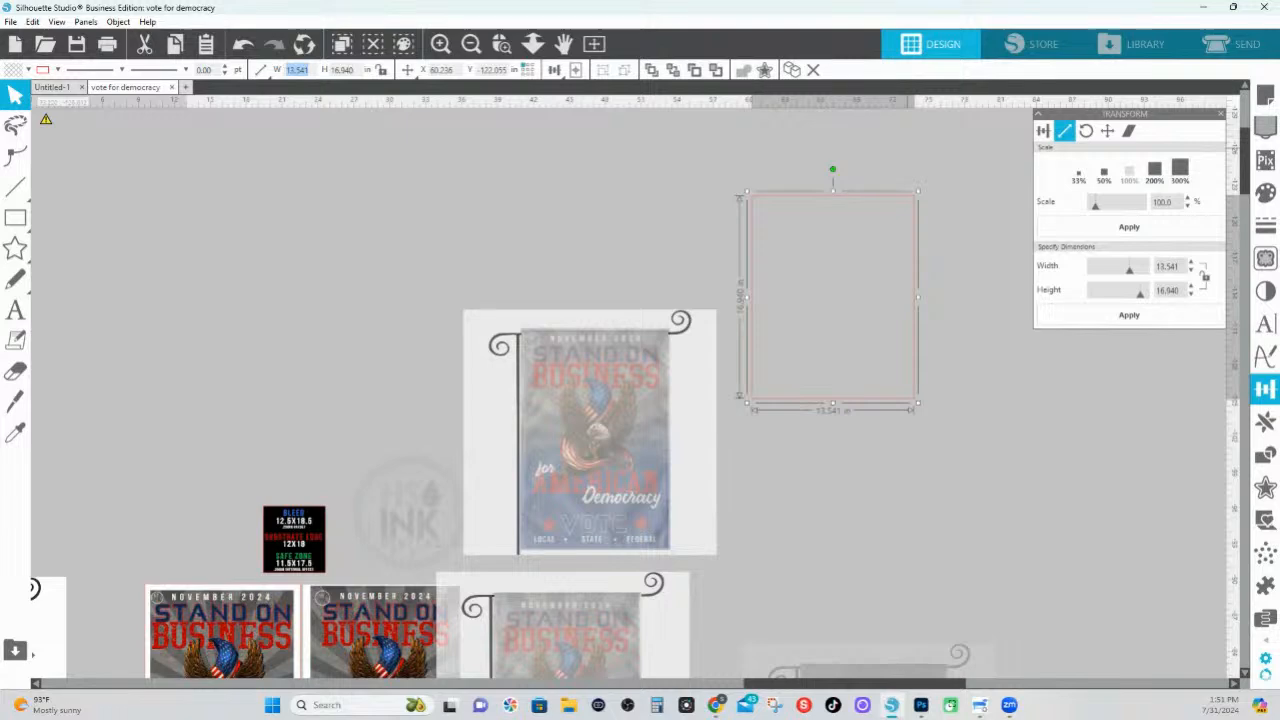
type("12")
key("Tab")
type("18")
key("Return")
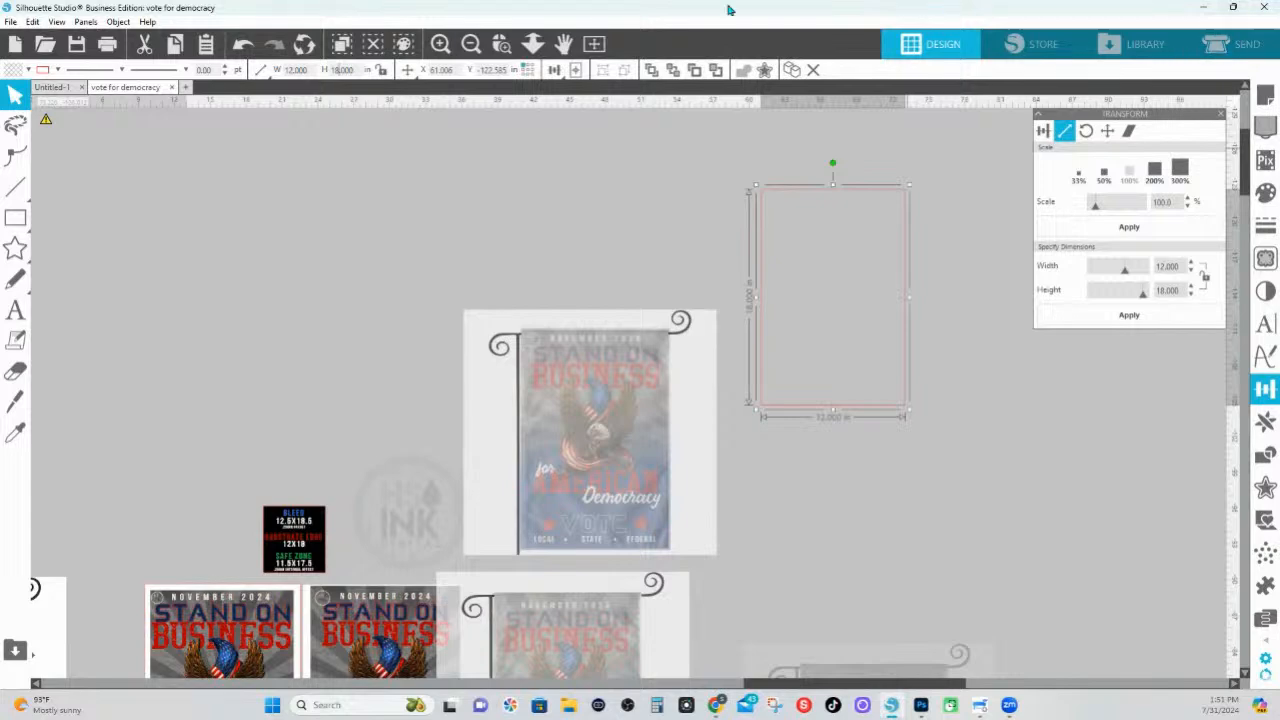
Create an outward offset of 0.5 in with square corners around the 12 × 18 in rectangle
left_click(501, 43)
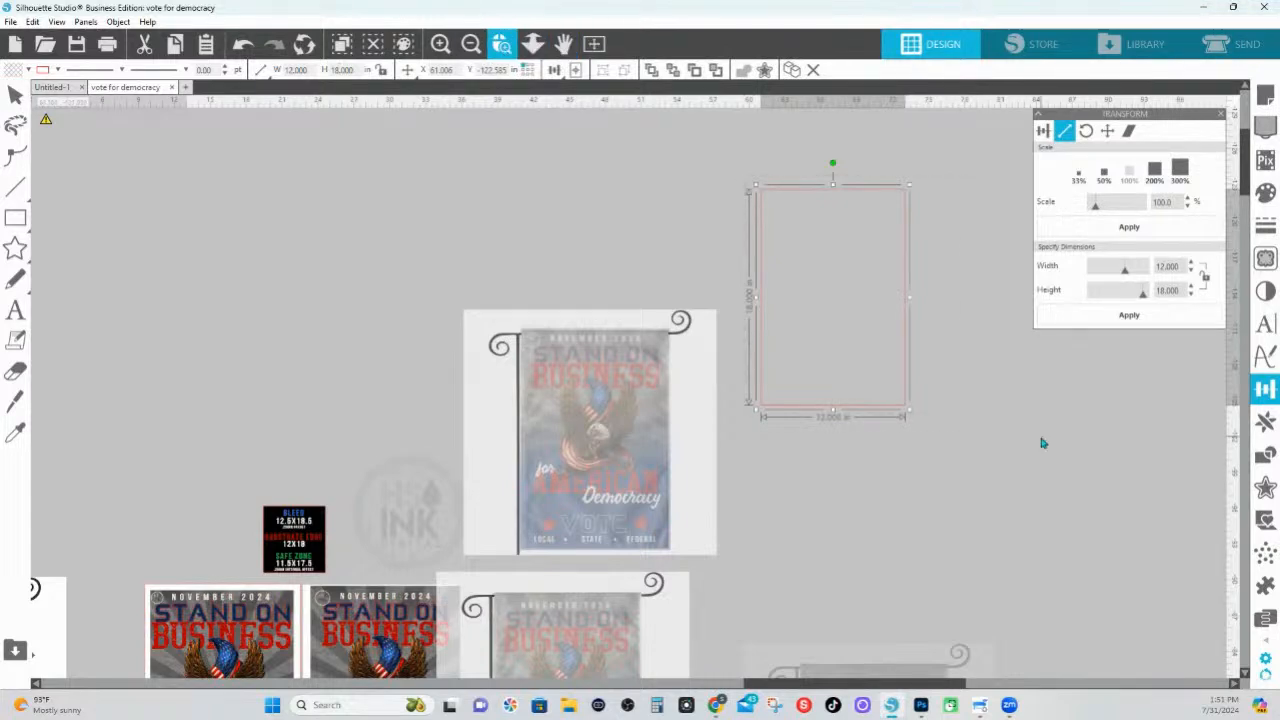
left_click_drag(740, 185, 1041, 440)
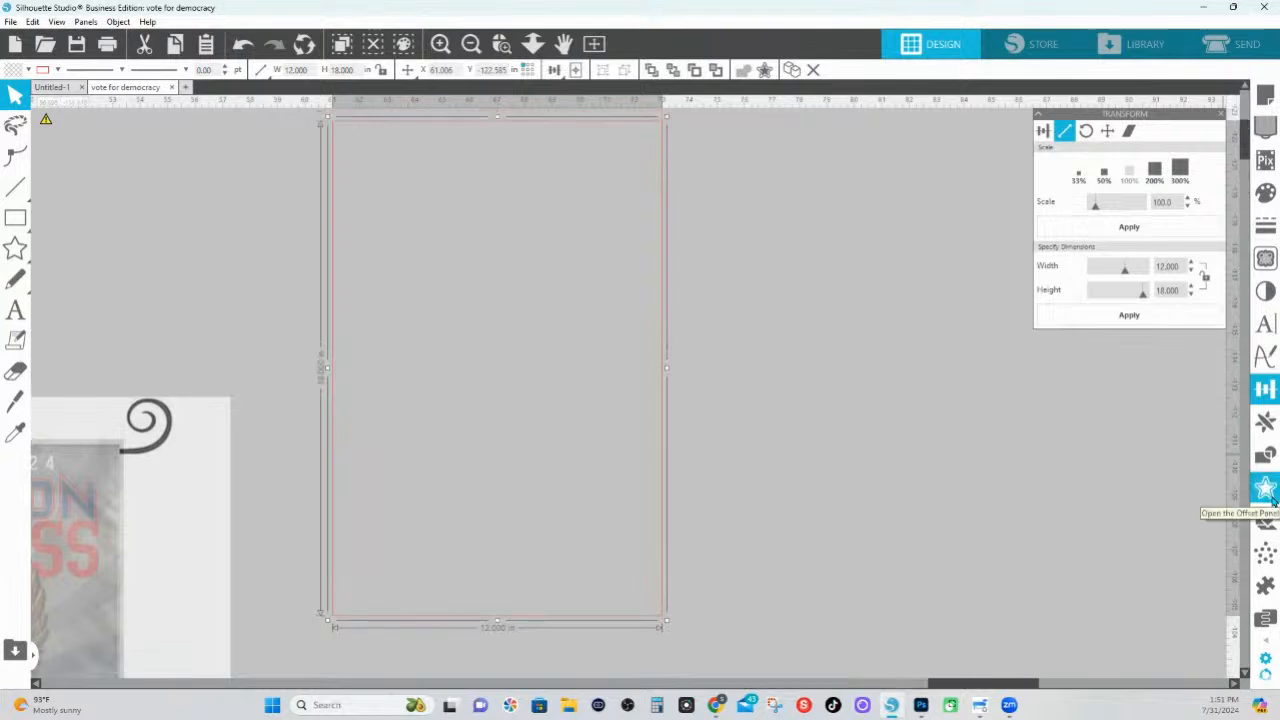
left_click(1266, 489)
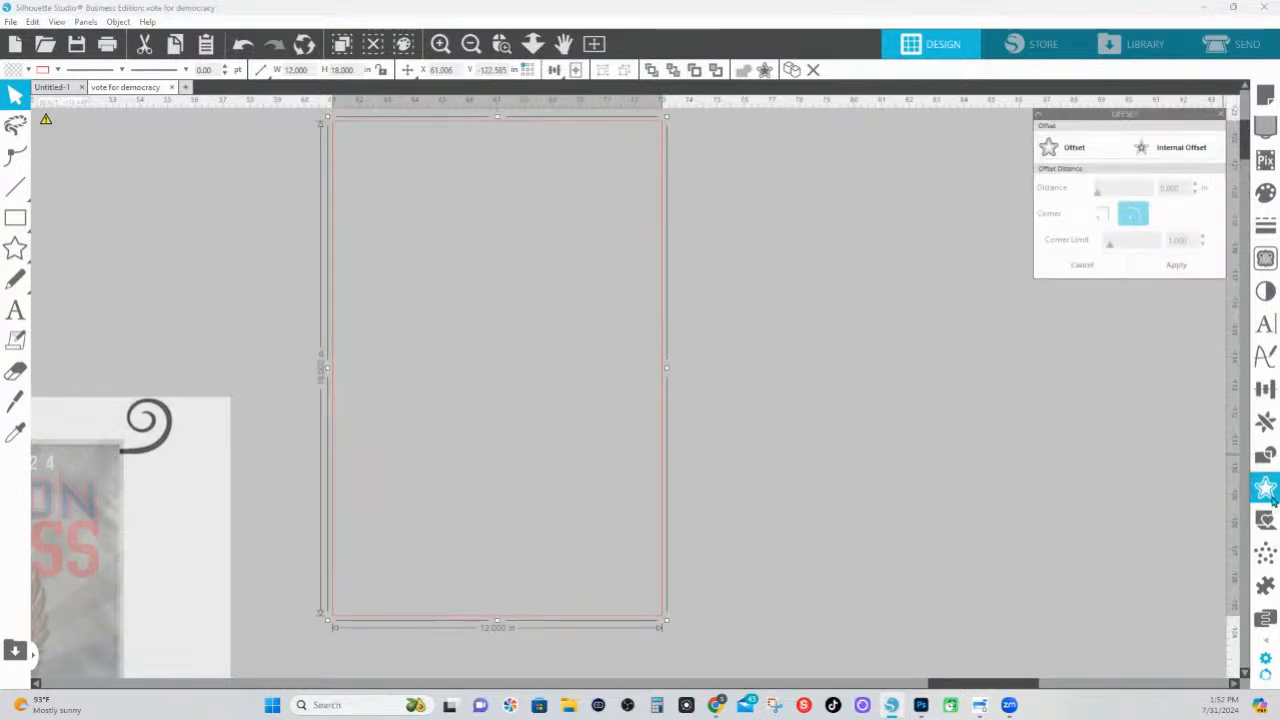
left_click(1058, 155)
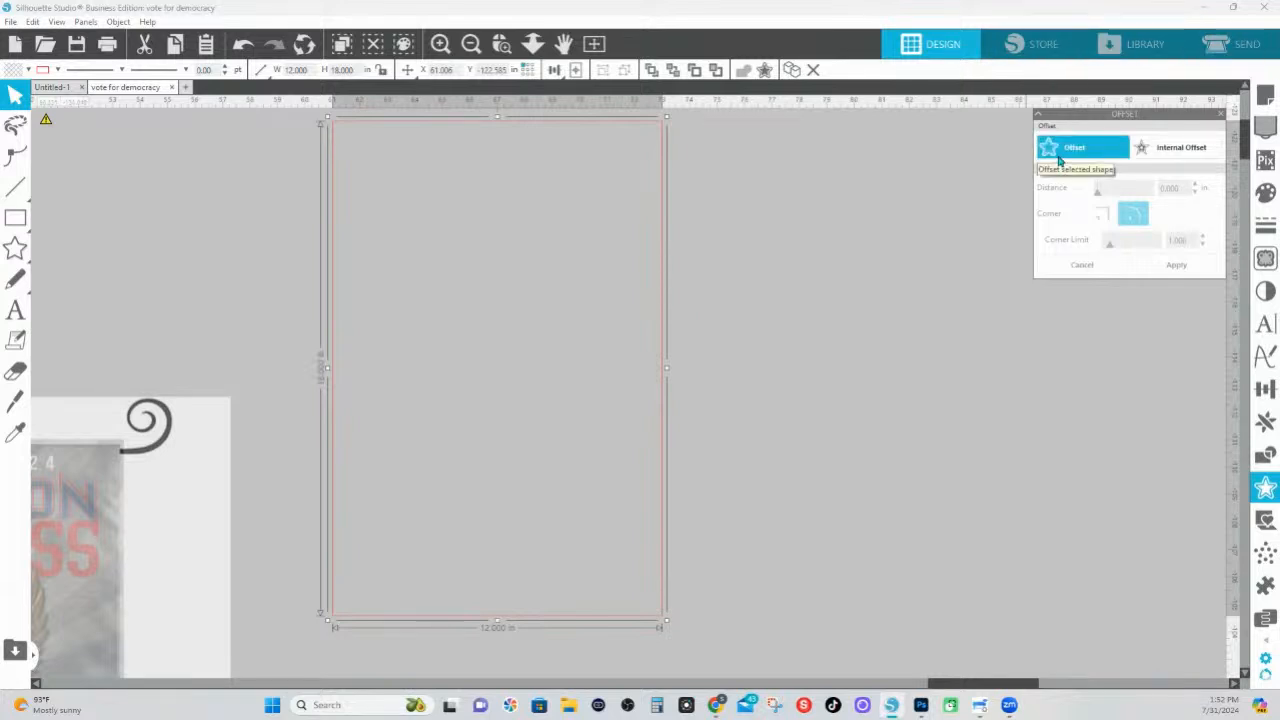
left_click(1059, 160)
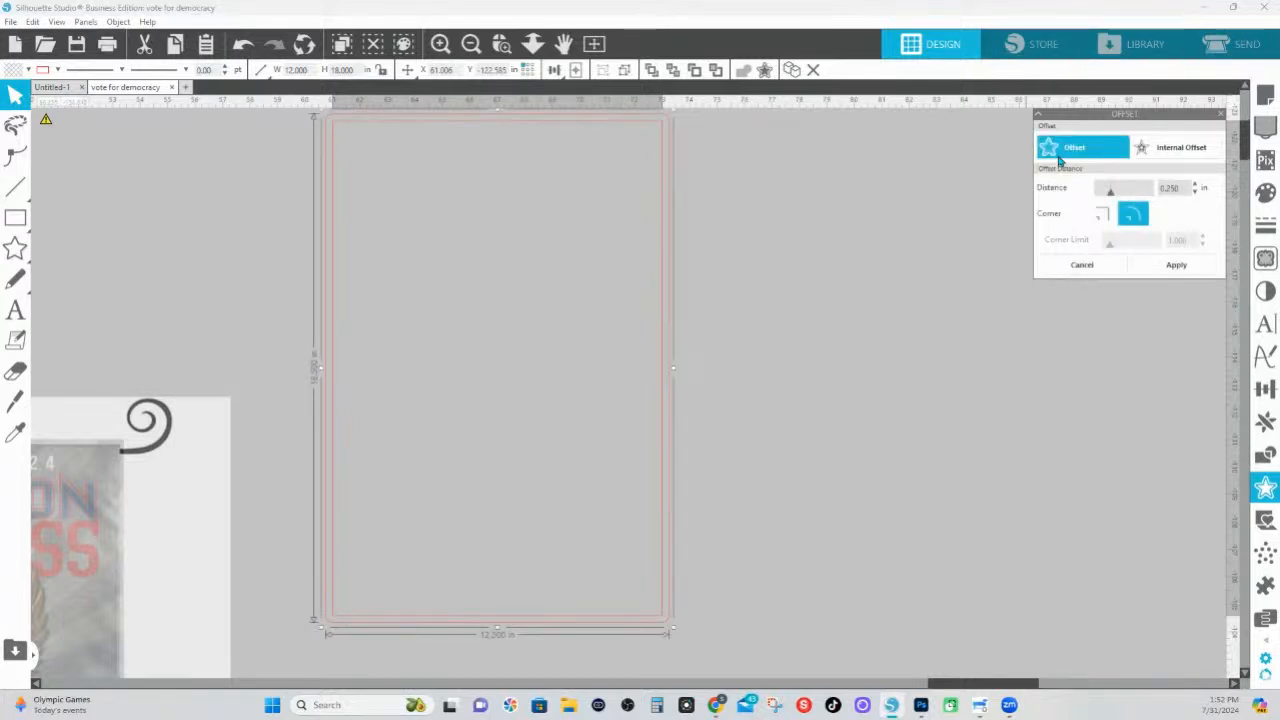
left_click(1104, 222)
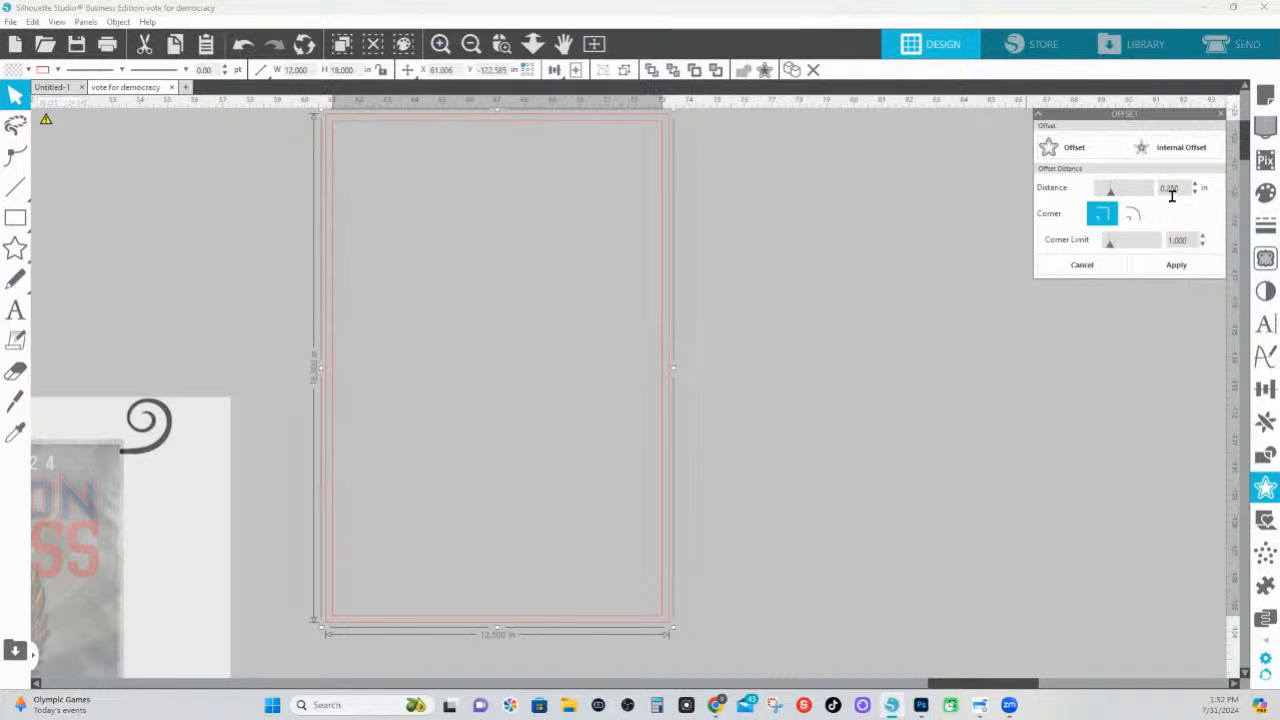
left_click_drag(1190, 192, 1138, 200)
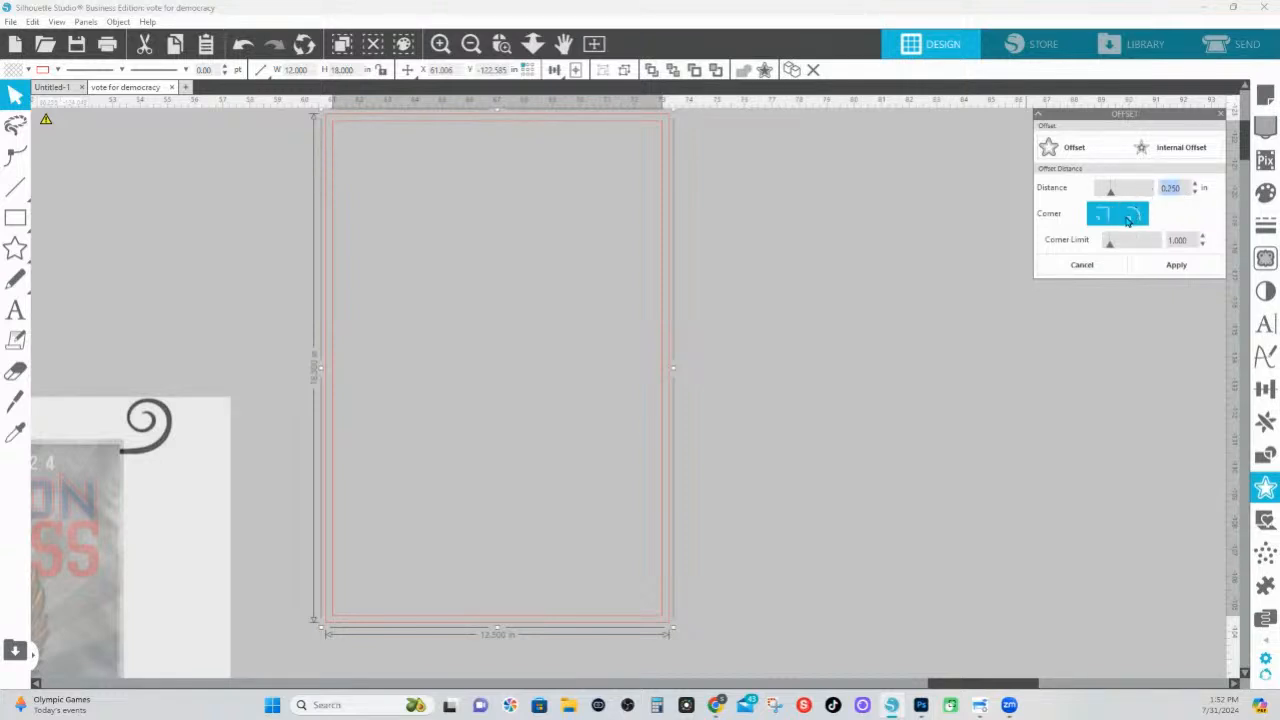
type(".5")
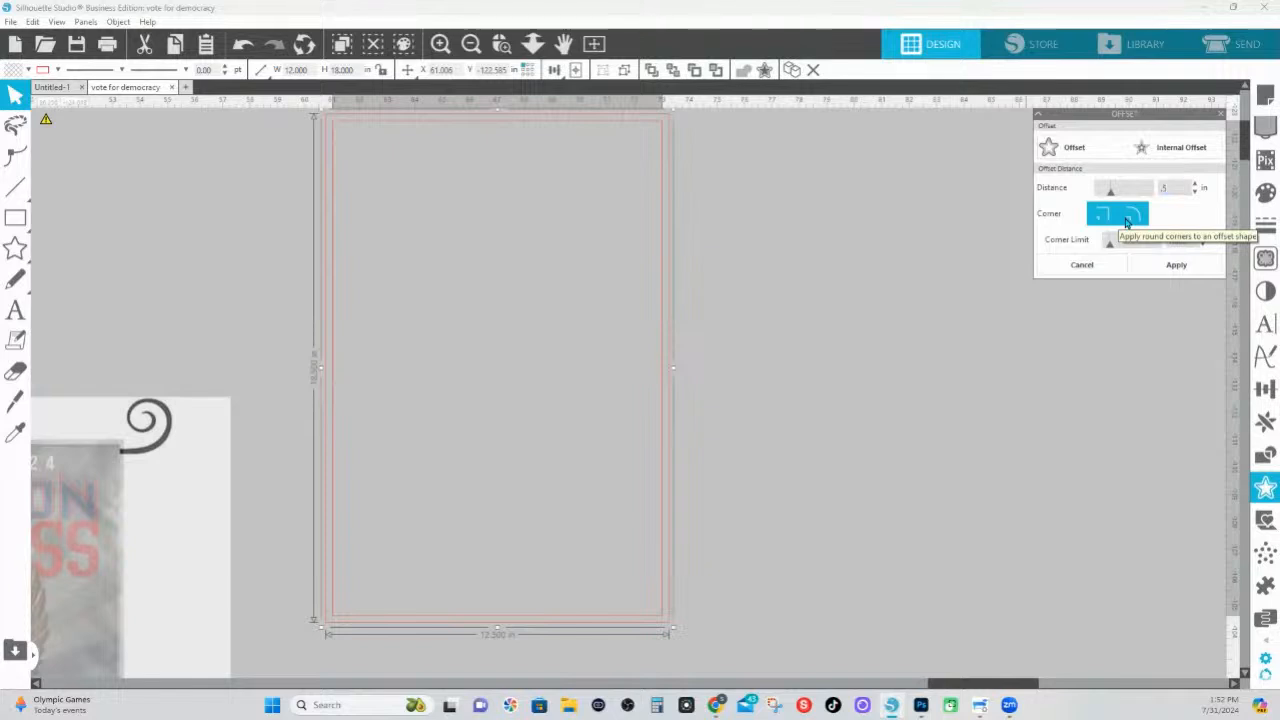
left_click(1168, 270)
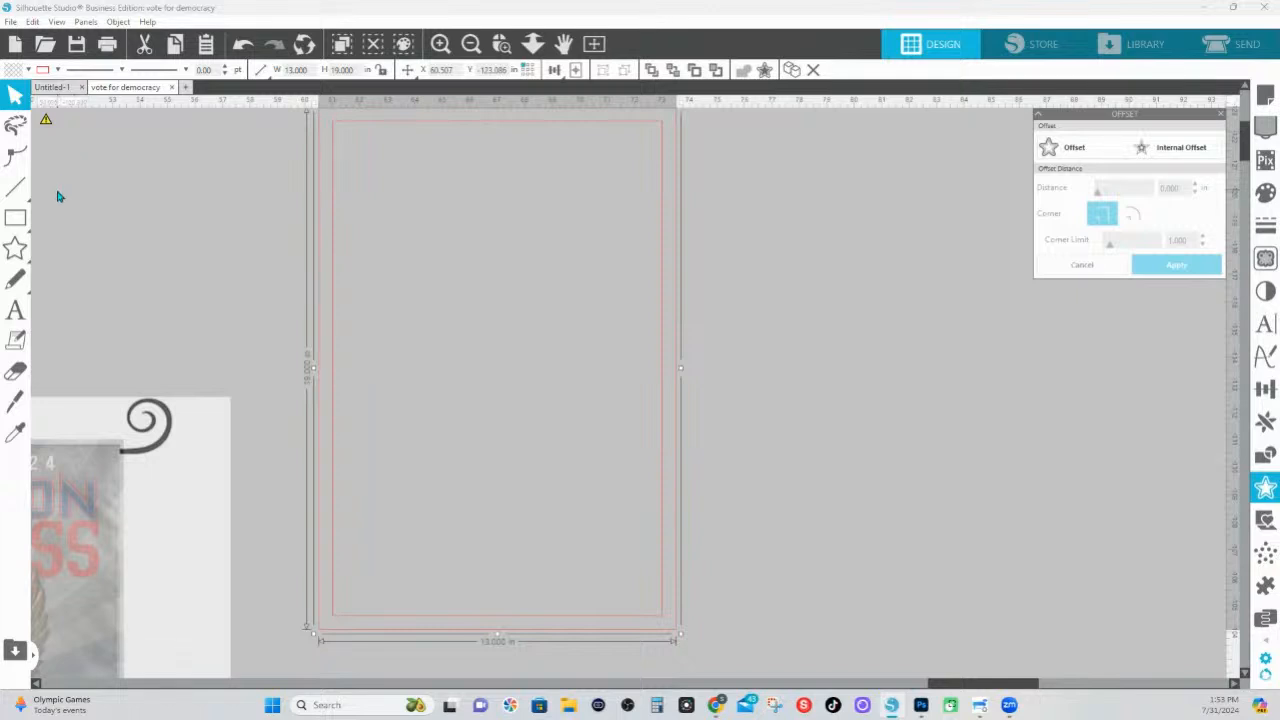
Create an internal offset of 0.25 in with square corners inside the 12 × 18 in rectangle
left_click(791, 70)
scroll(680, 650, "down", 1)
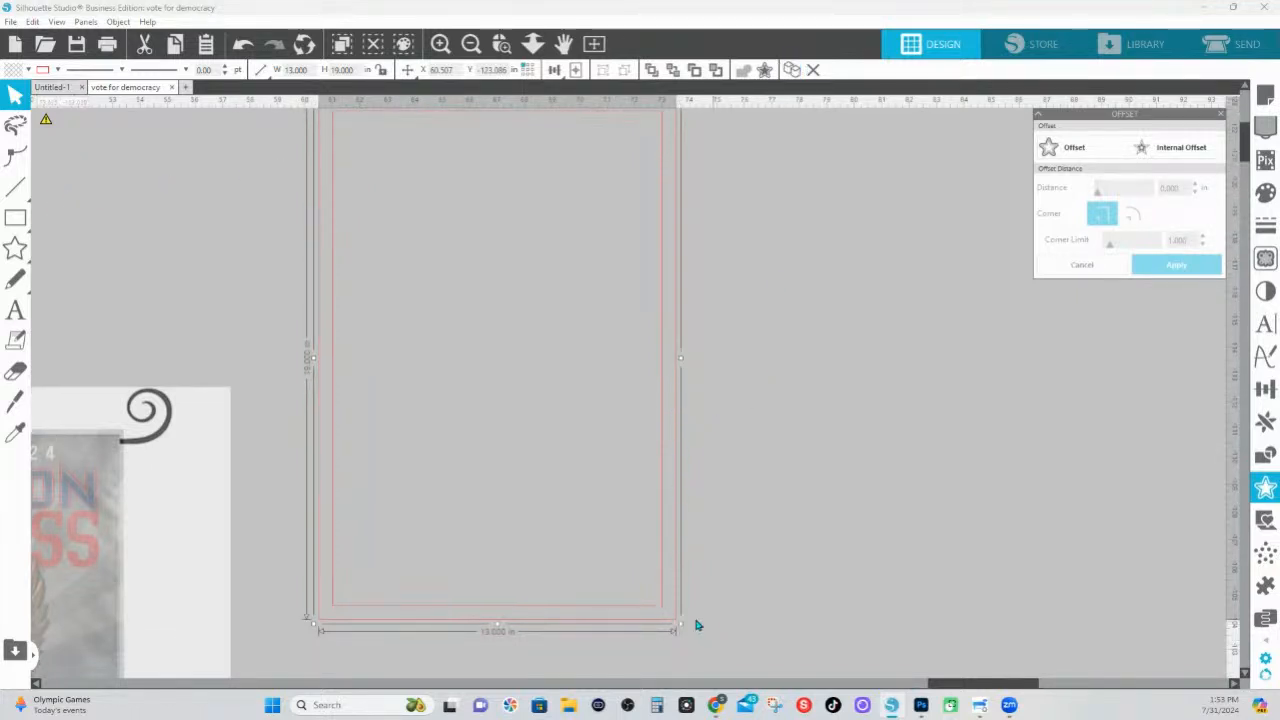
left_click(661, 611)
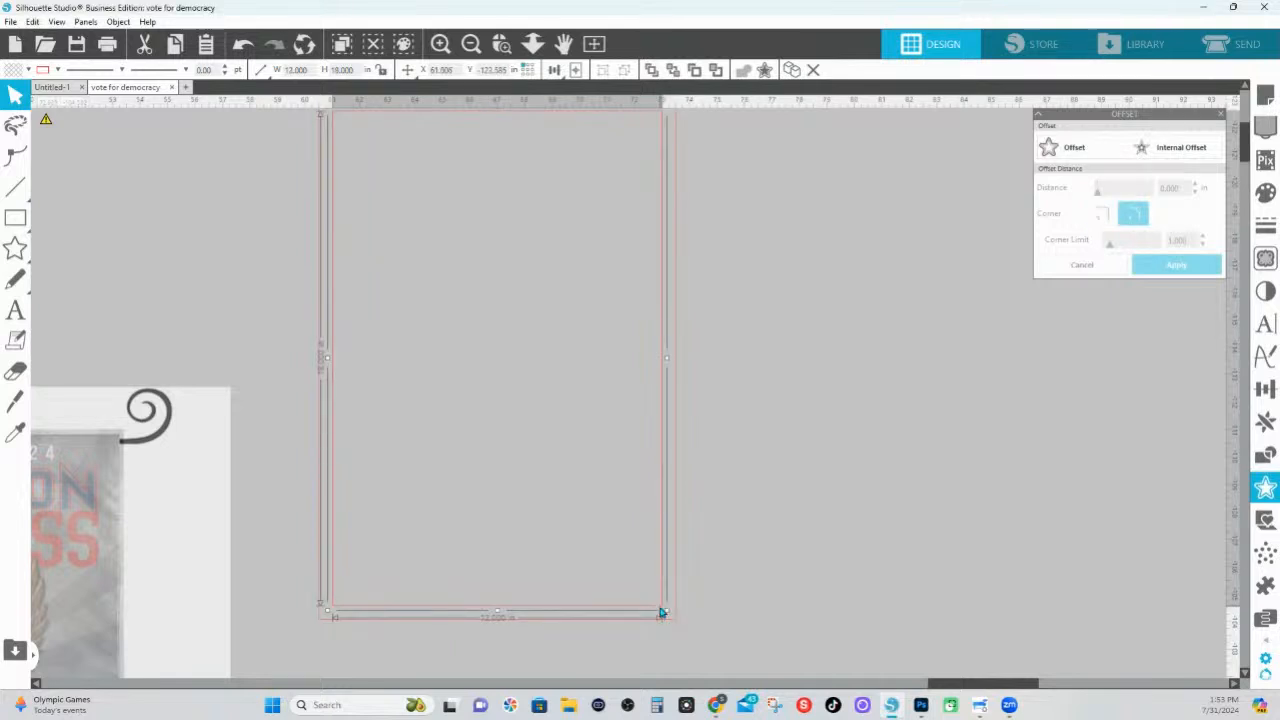
left_click(1185, 157)
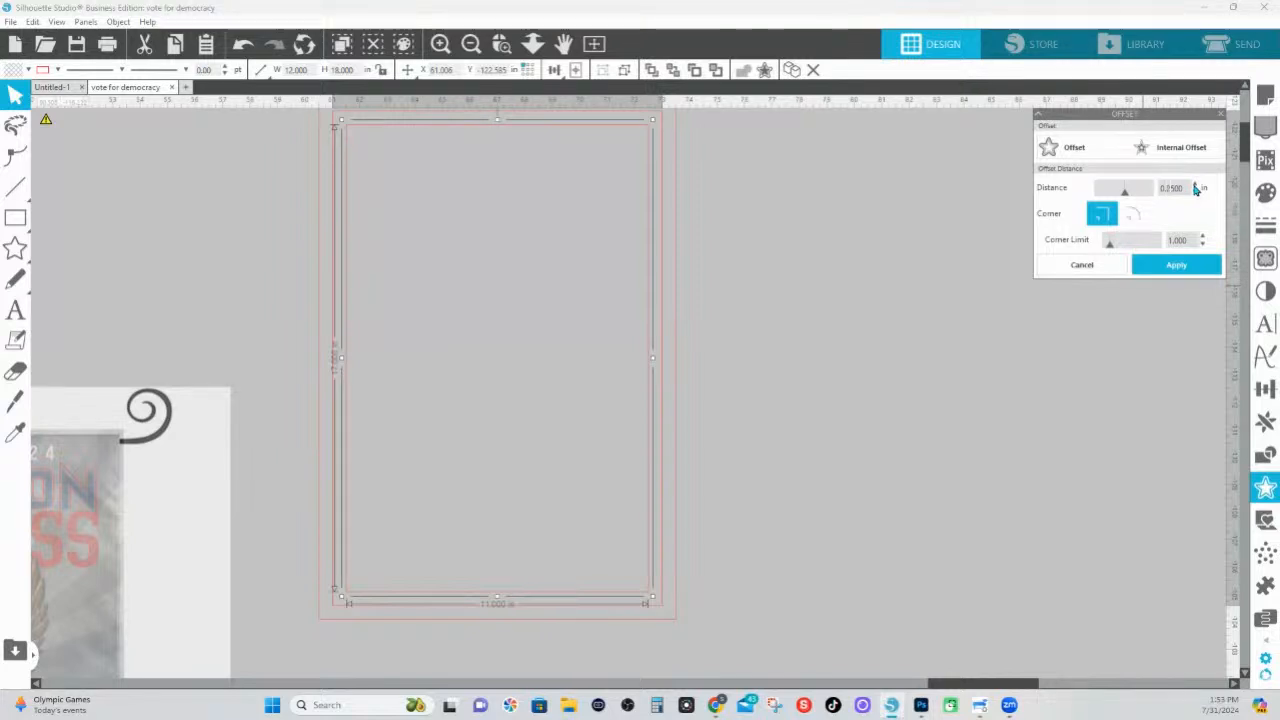
left_click(1190, 268)
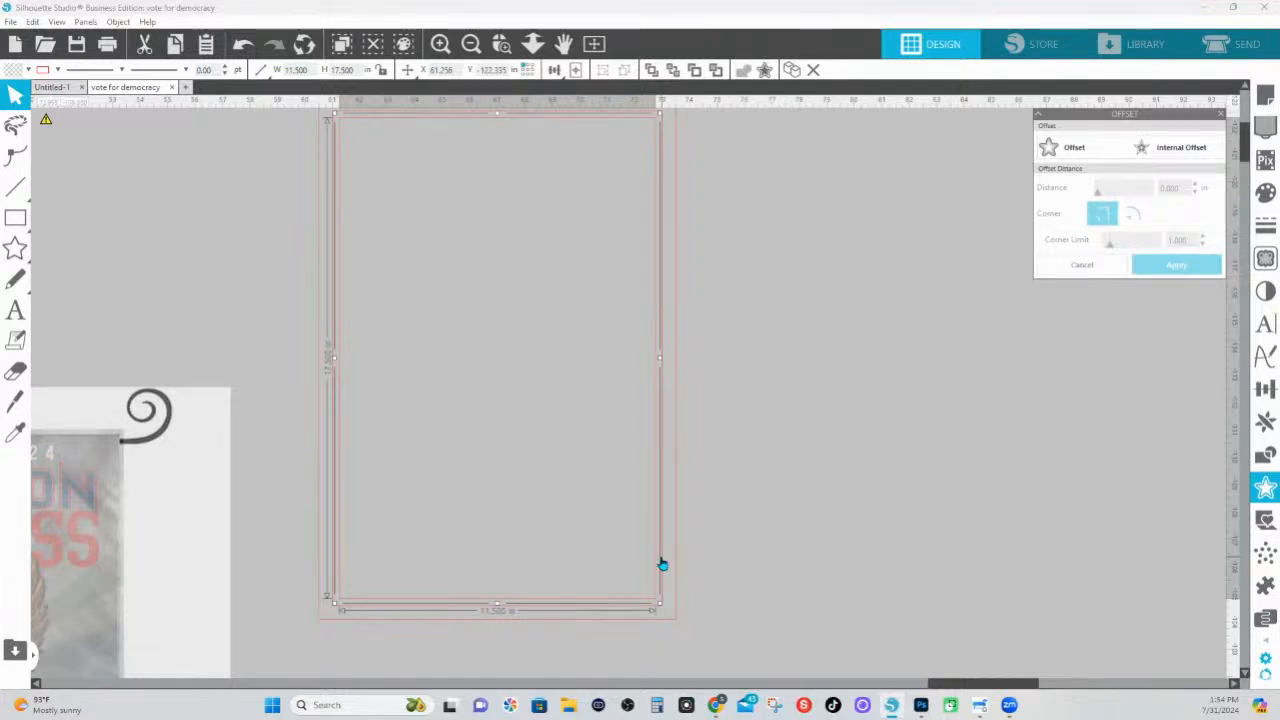
left_click(778, 540)
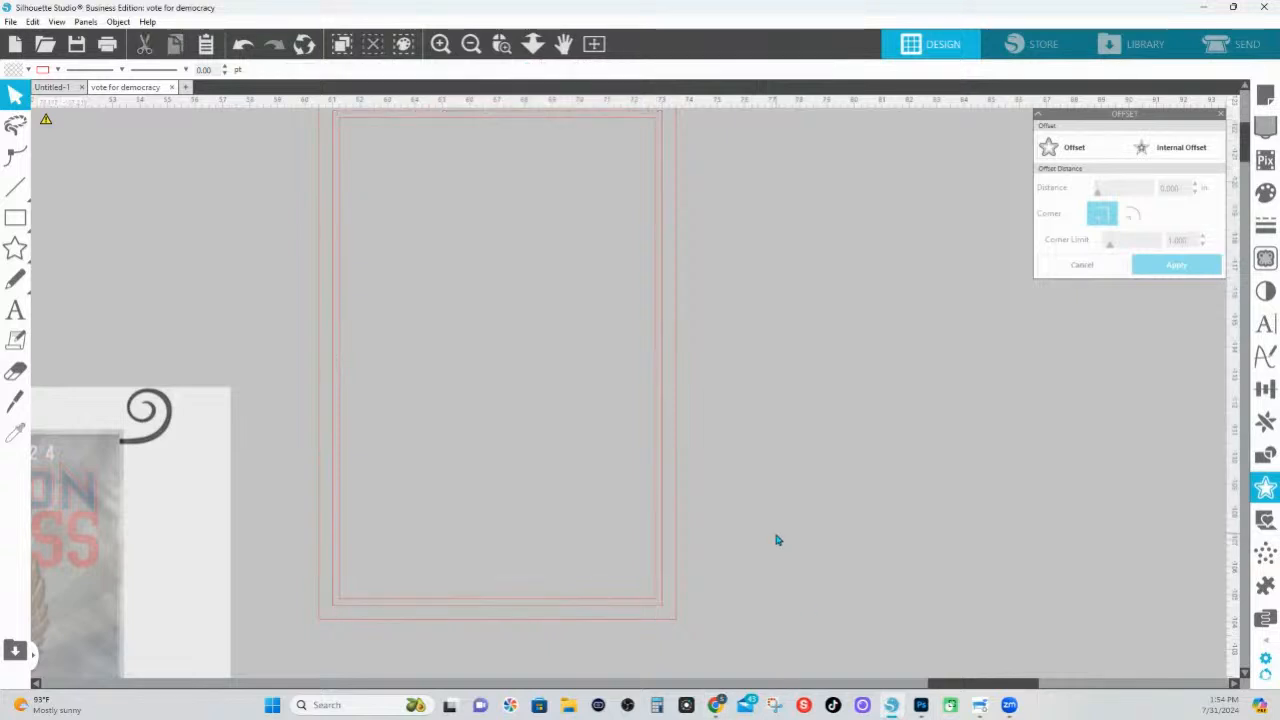
Change the innermost rectangle's outline colour to green and apply a different line style to it
left_click(650, 607)
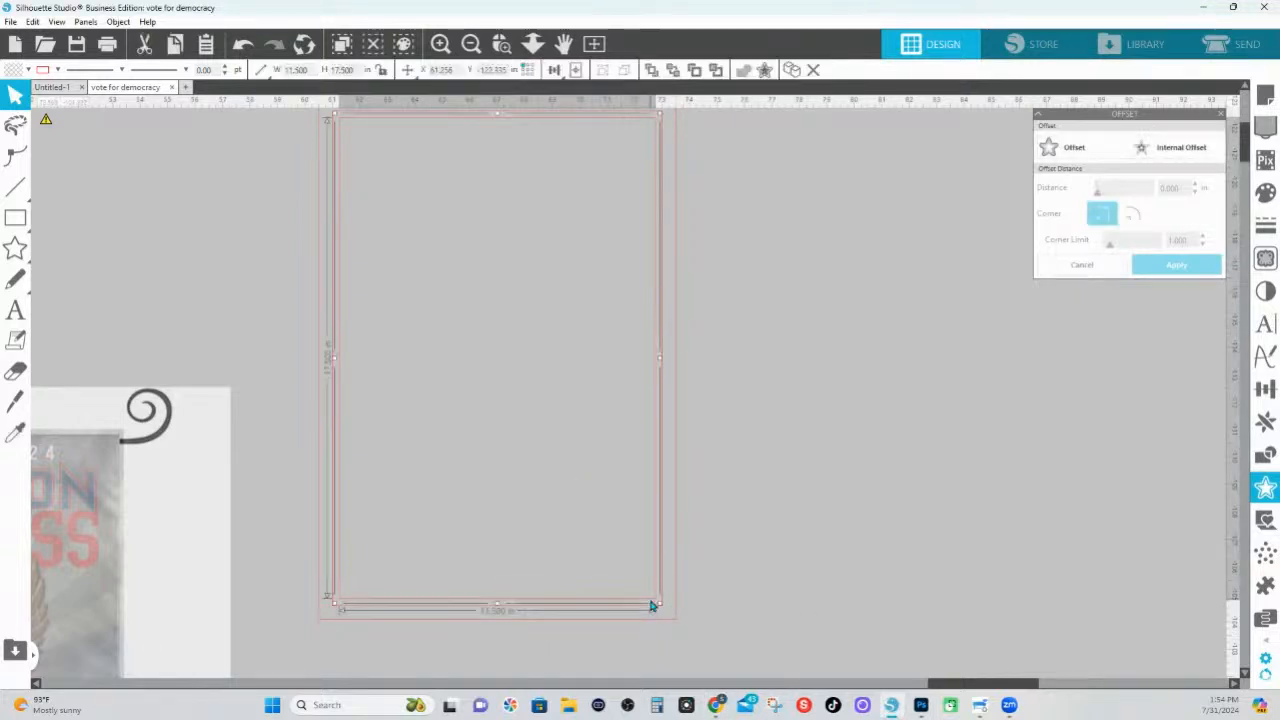
left_click(57, 70)
left_click(104, 95)
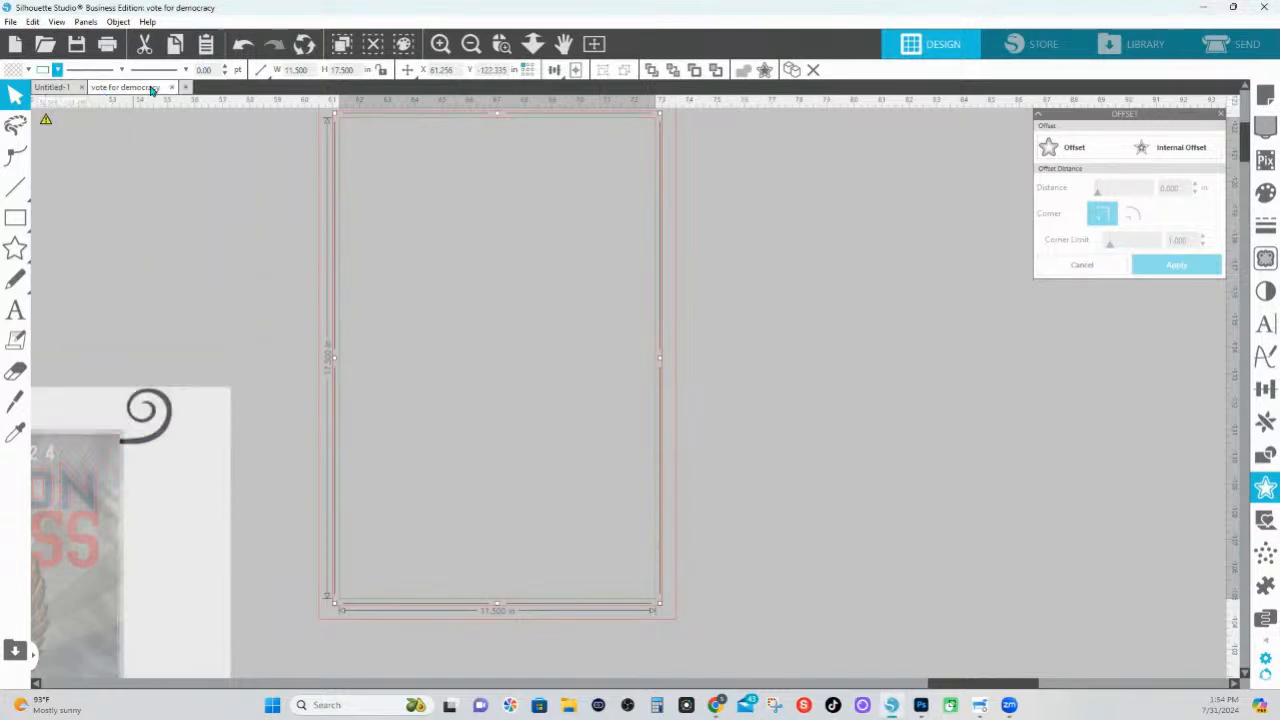
left_click(121, 69)
left_click(100, 155)
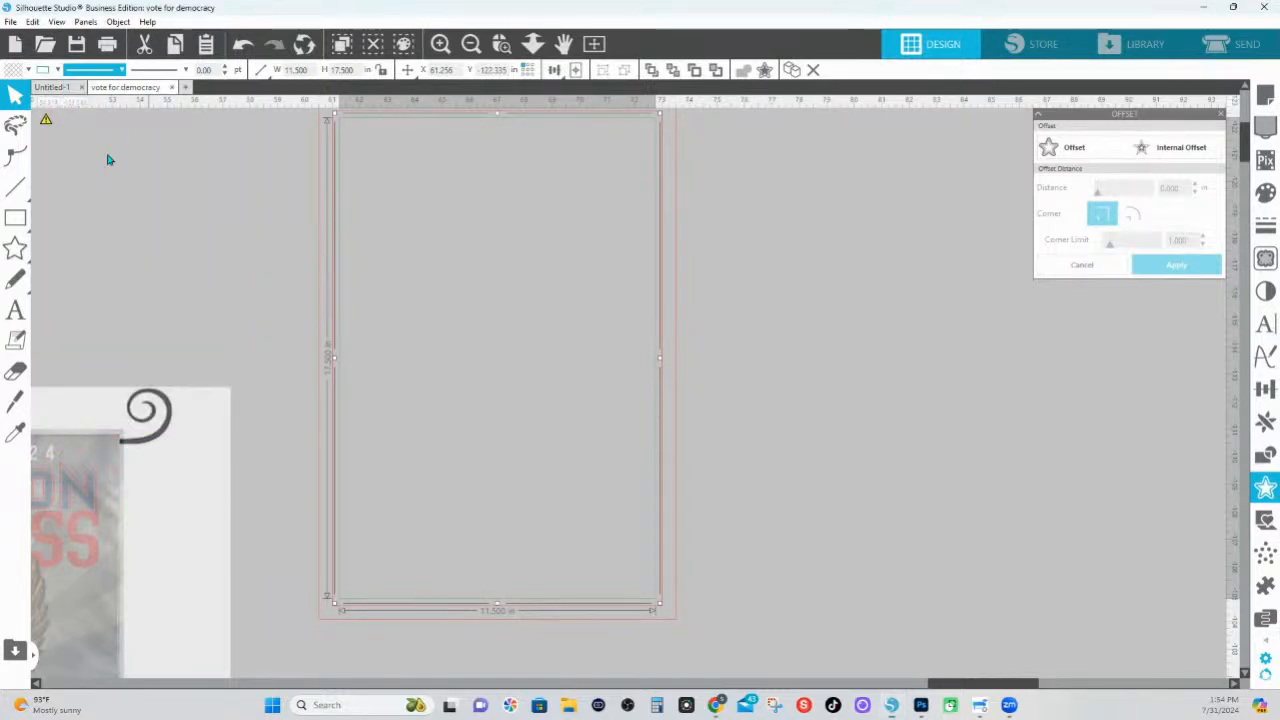
Change the outermost 13 × 19 in rectangle's outline colour to blue and deselect it
left_click(650, 619)
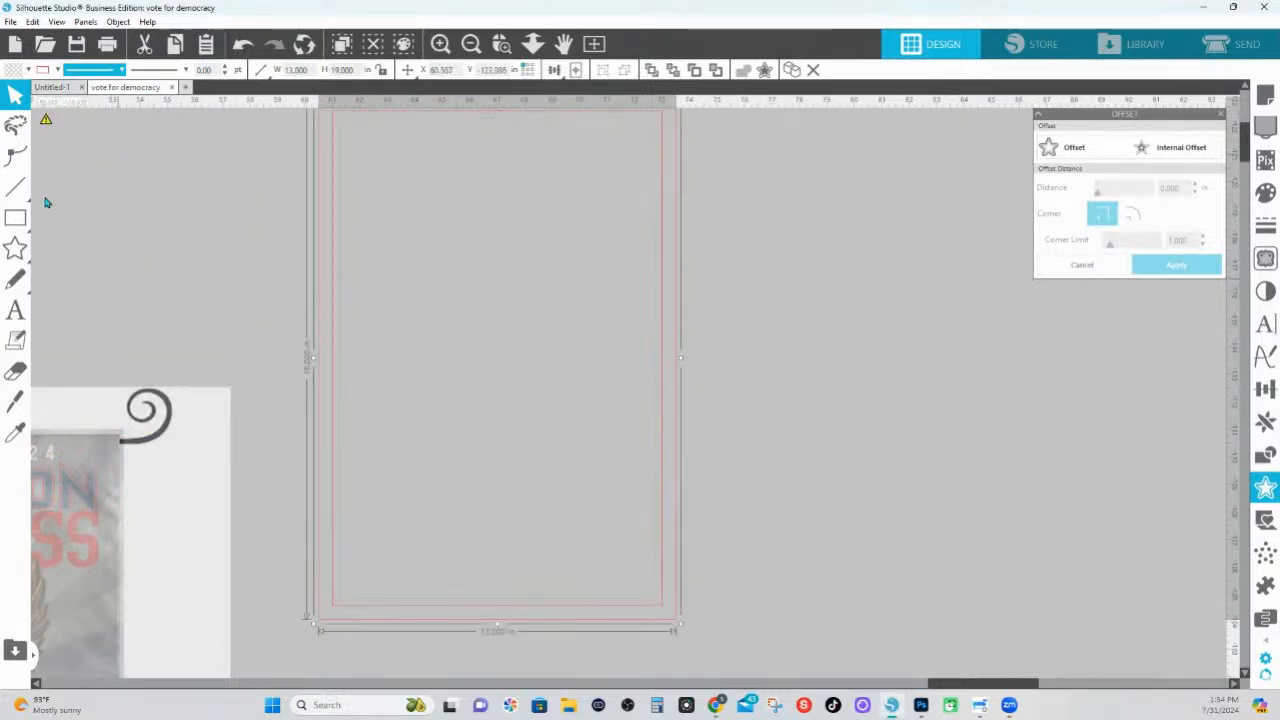
left_click(57, 69)
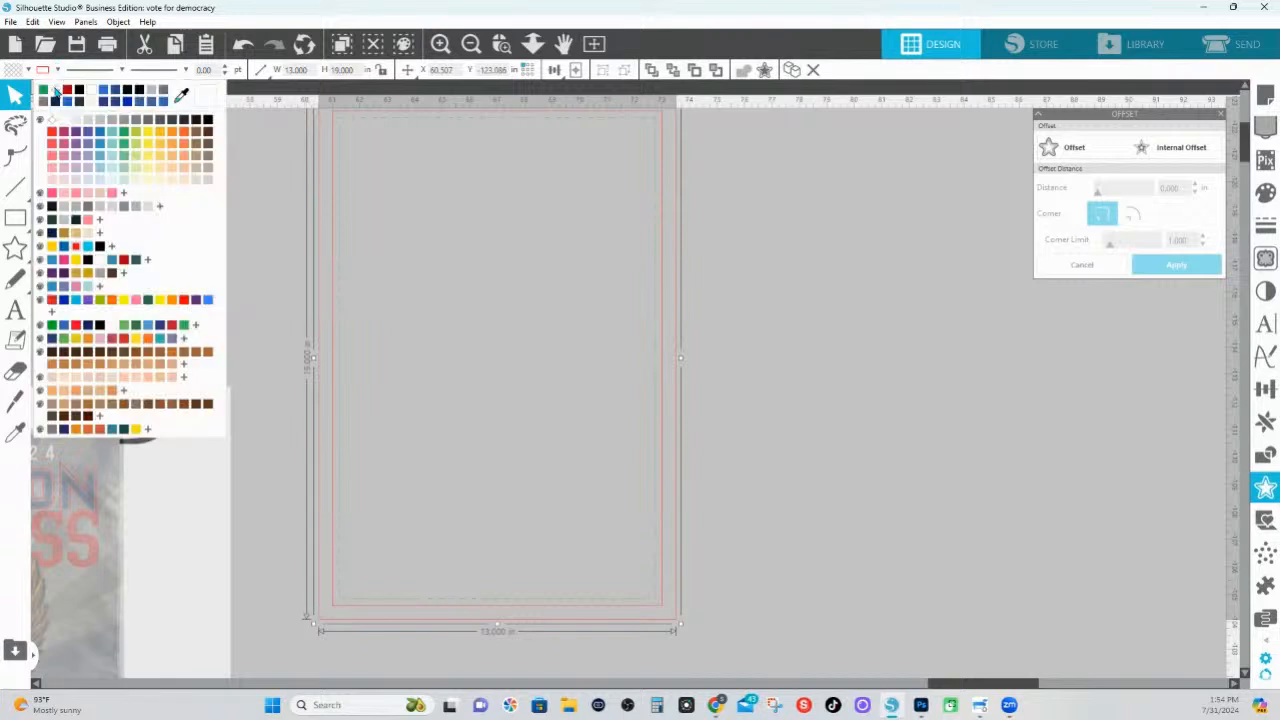
left_click(112, 95)
left_click(800, 445)
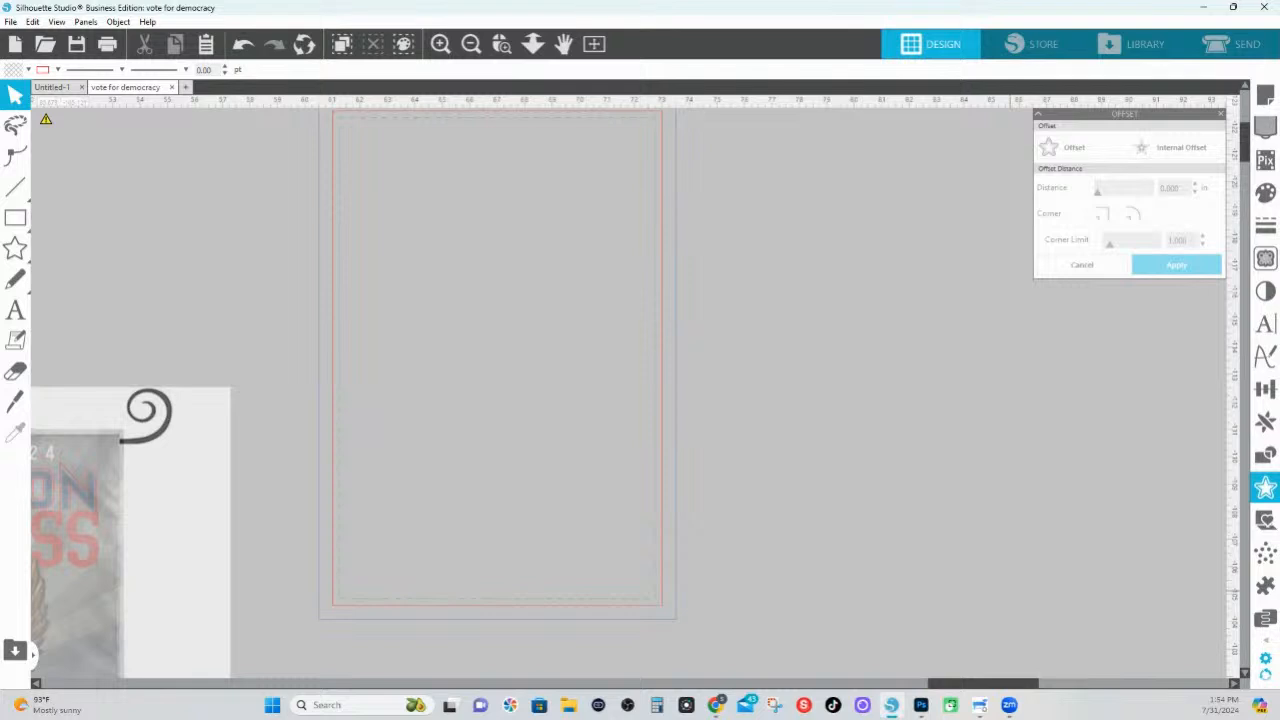
Switch to Canva in a maximized Chrome window and open the choices for creating a new design
key("alt+Tab")
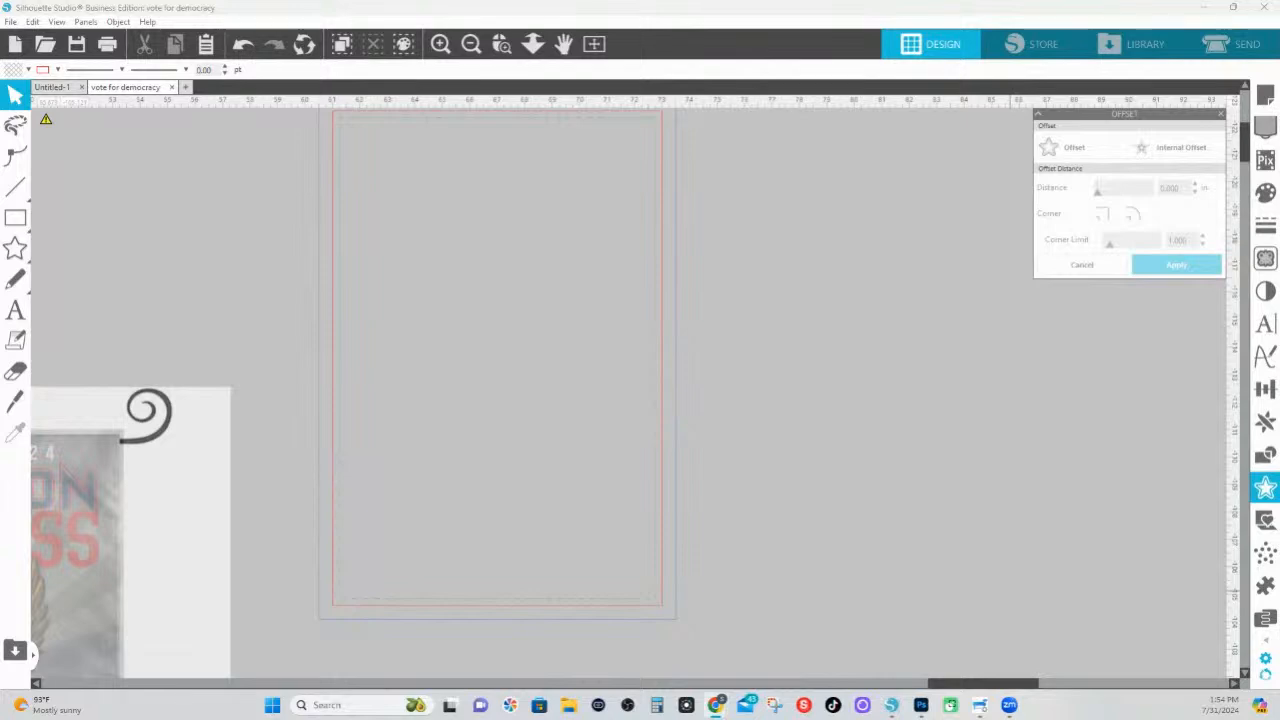
left_click_drag(1279, 300, 272, 75)
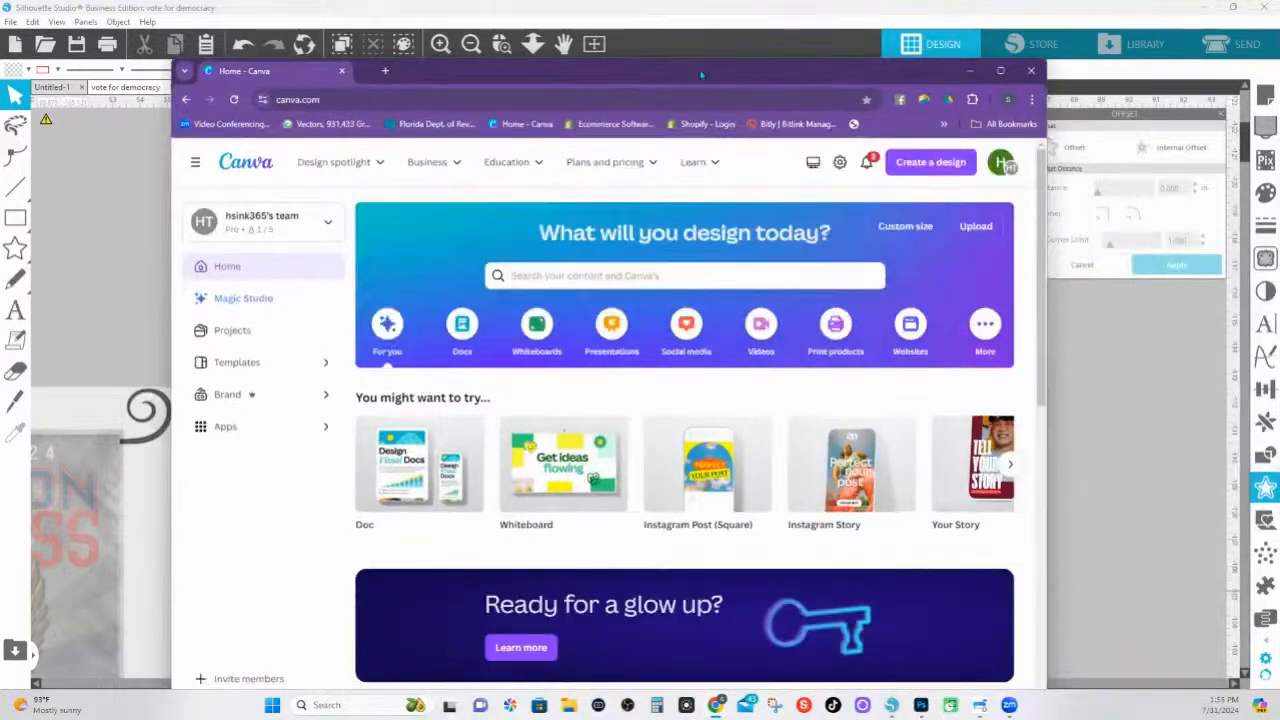
left_click(1000, 70)
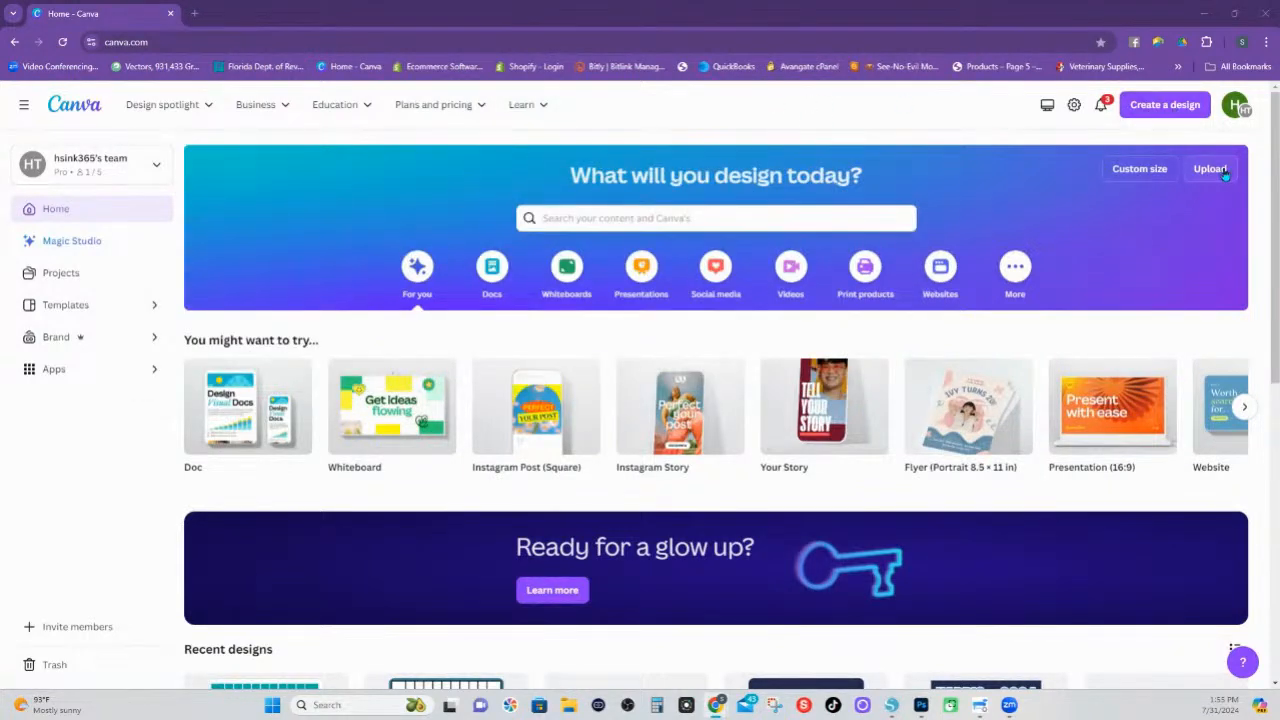
left_click(1151, 112)
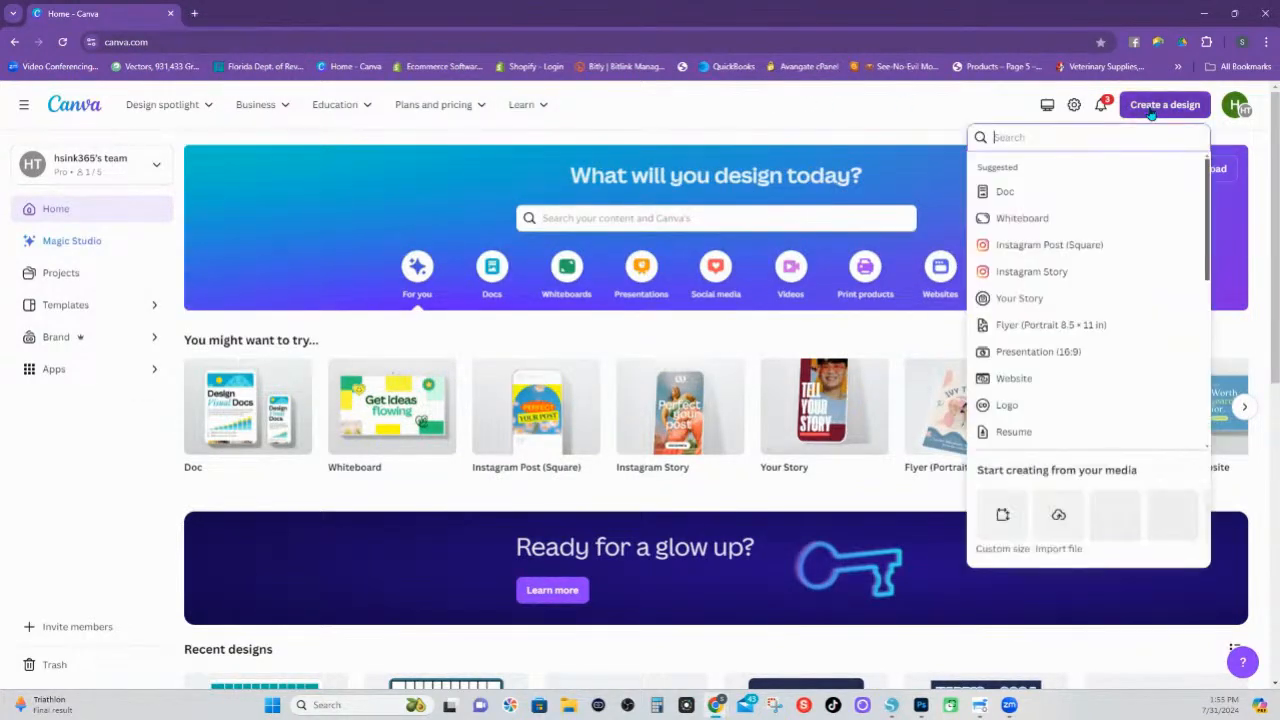
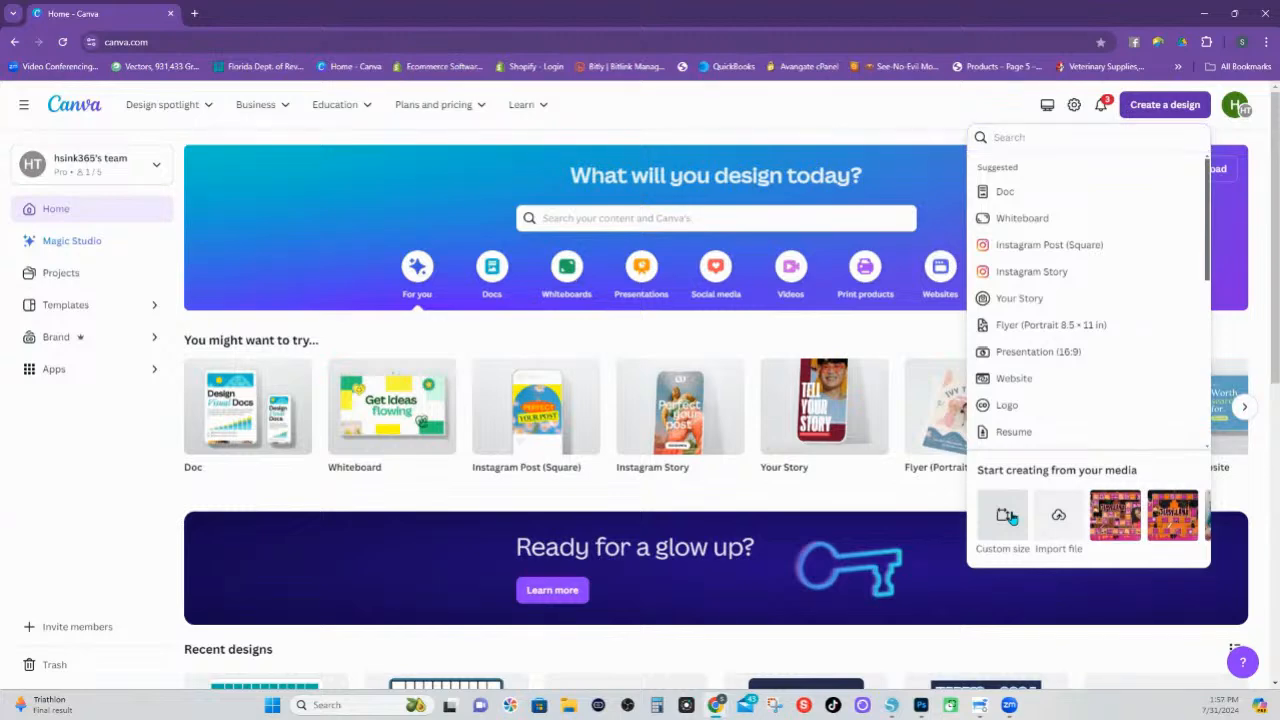
Create a new custom-size design 12.5 in wide and 18.5 in high
left_click(1008, 516)
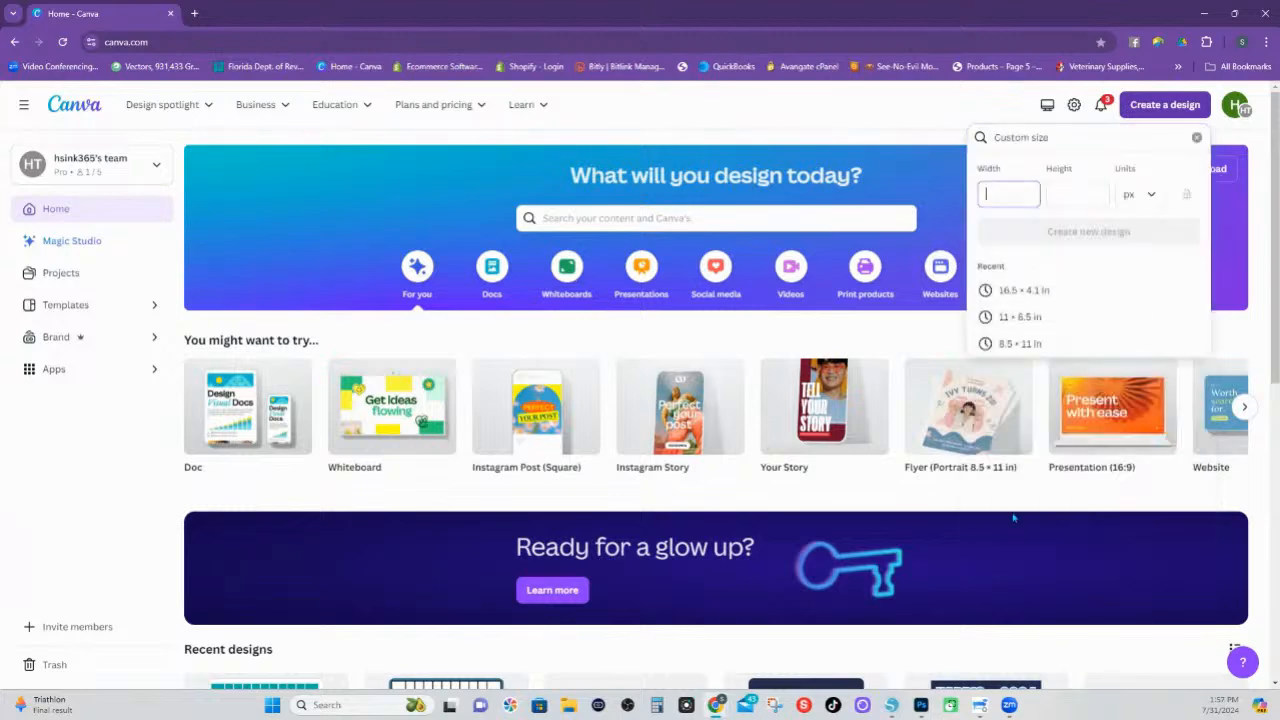
left_click(1149, 197)
left_click(1087, 259)
left_click(1010, 193)
type("12")
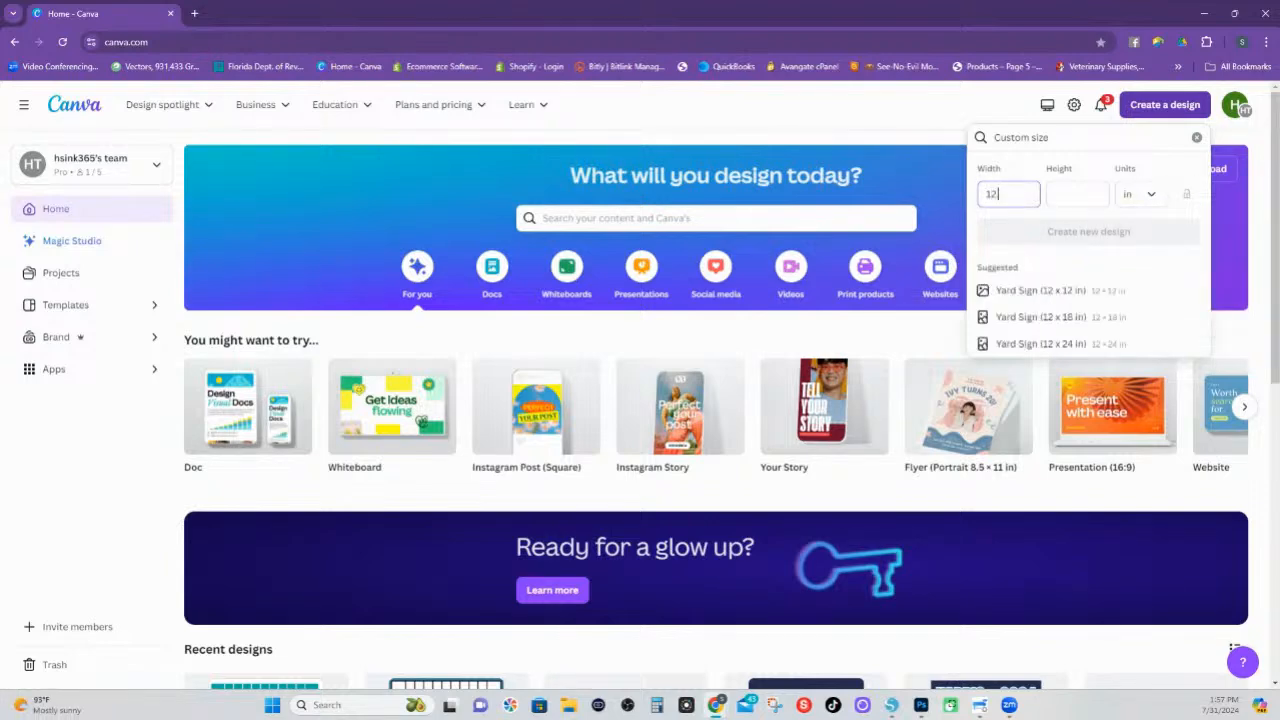
type(".5")
key("Tab")
type("18")
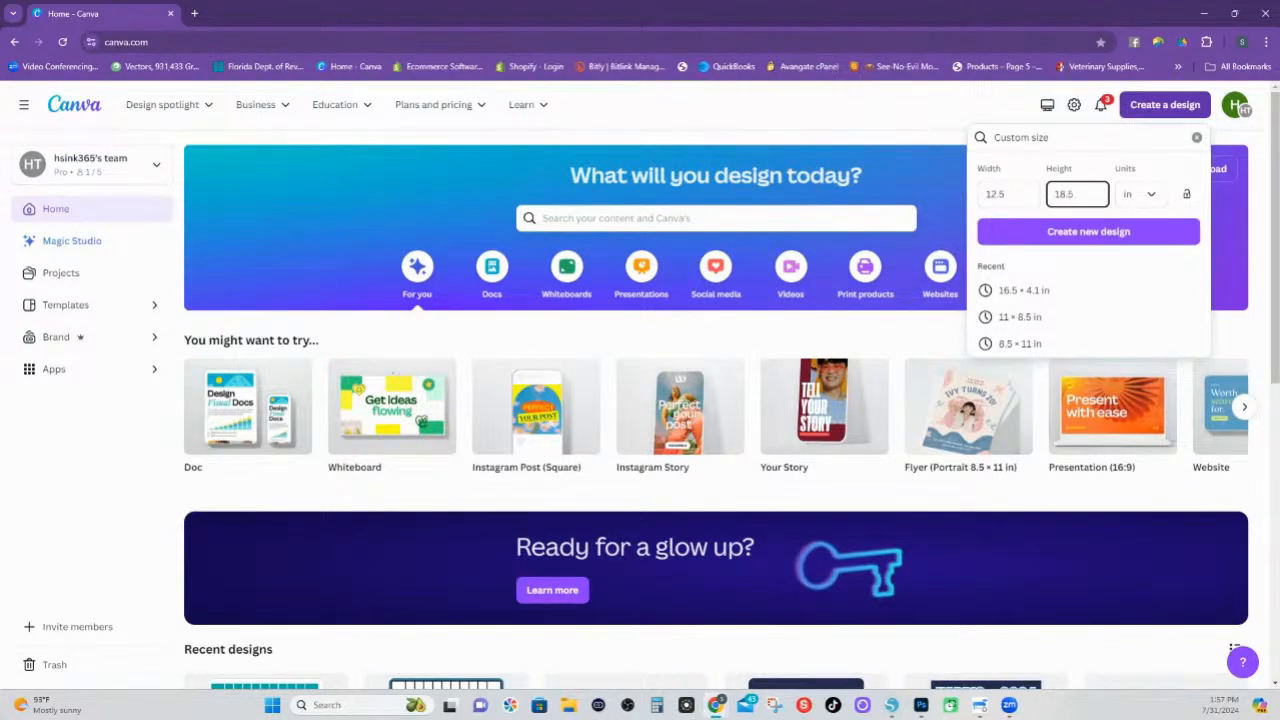
key("Return")
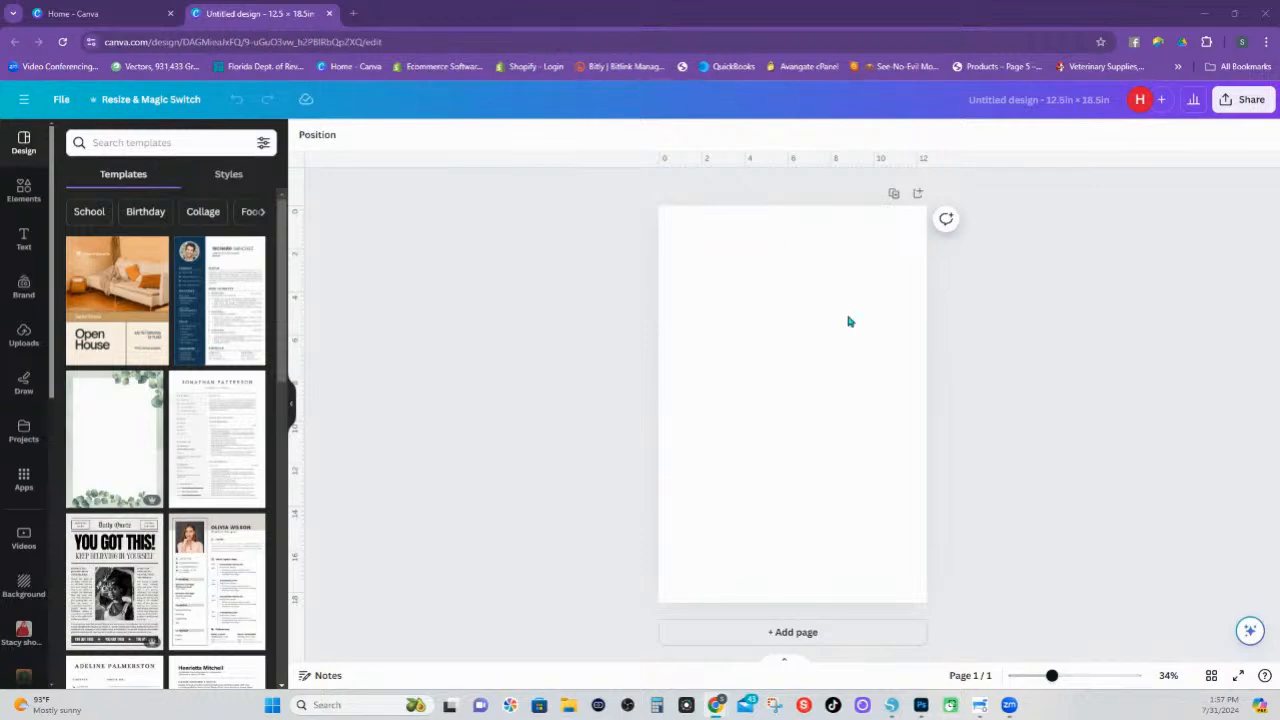
Return to the Canva home page and create a second custom-size design measuring 13 × 19 in
left_click(181, 12)
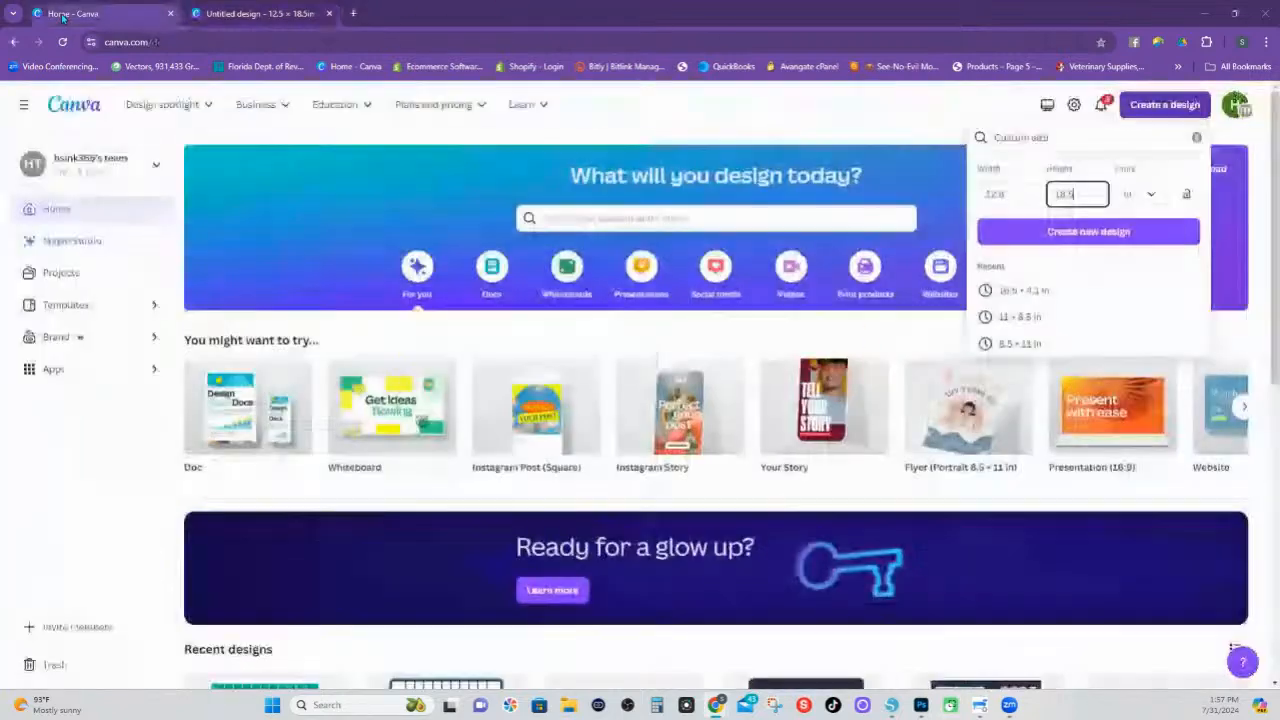
left_click(1015, 192)
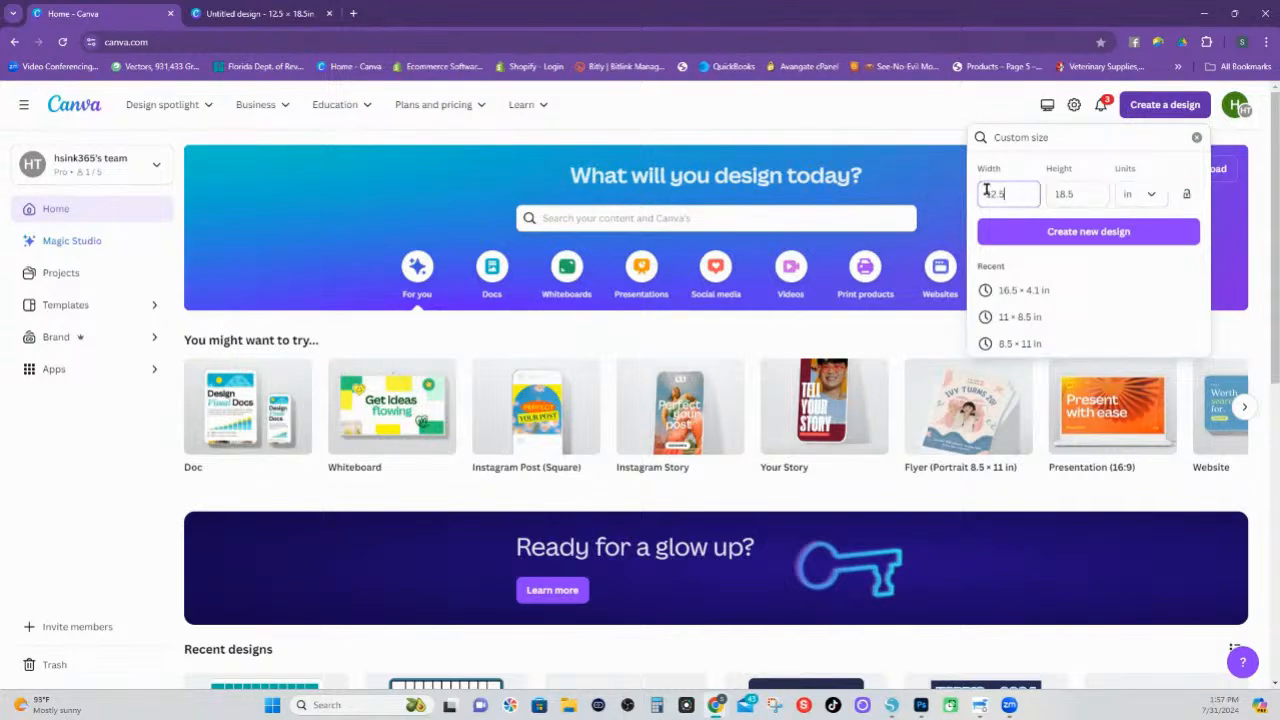
left_click_drag(1007, 188, 983, 189)
type("13")
key("Tab")
type("1")
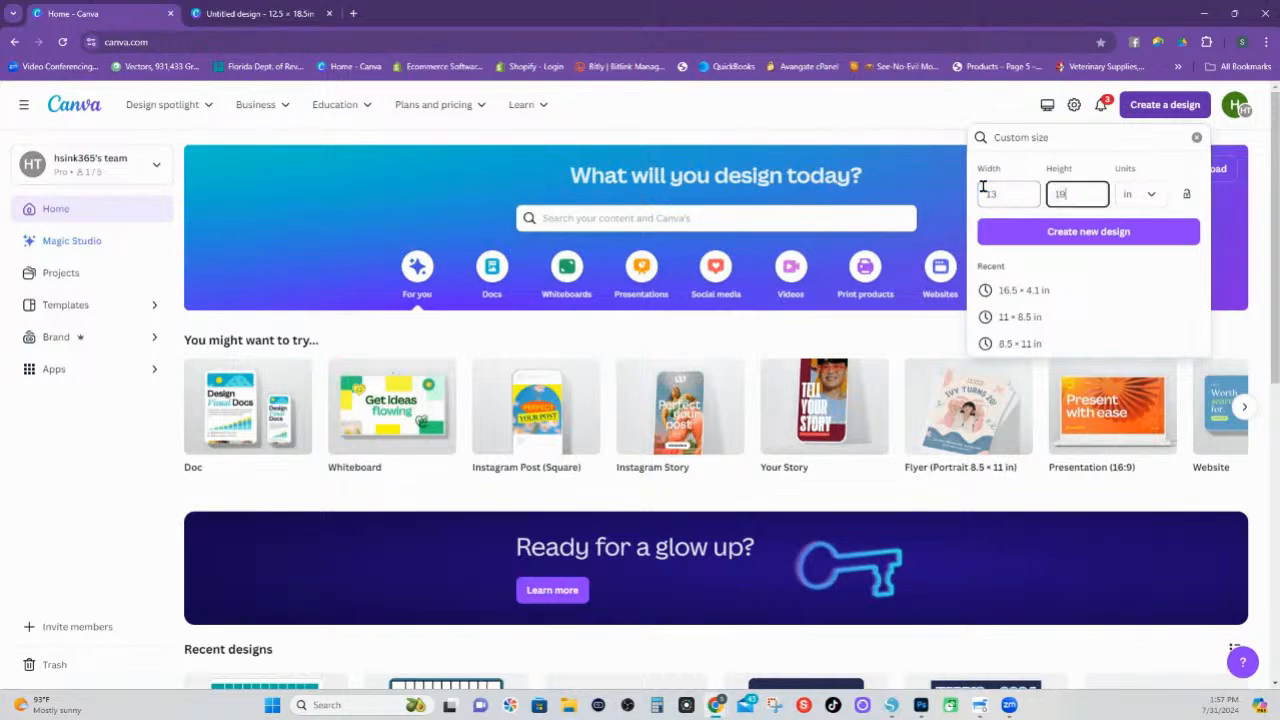
type("9")
left_click(1120, 241)
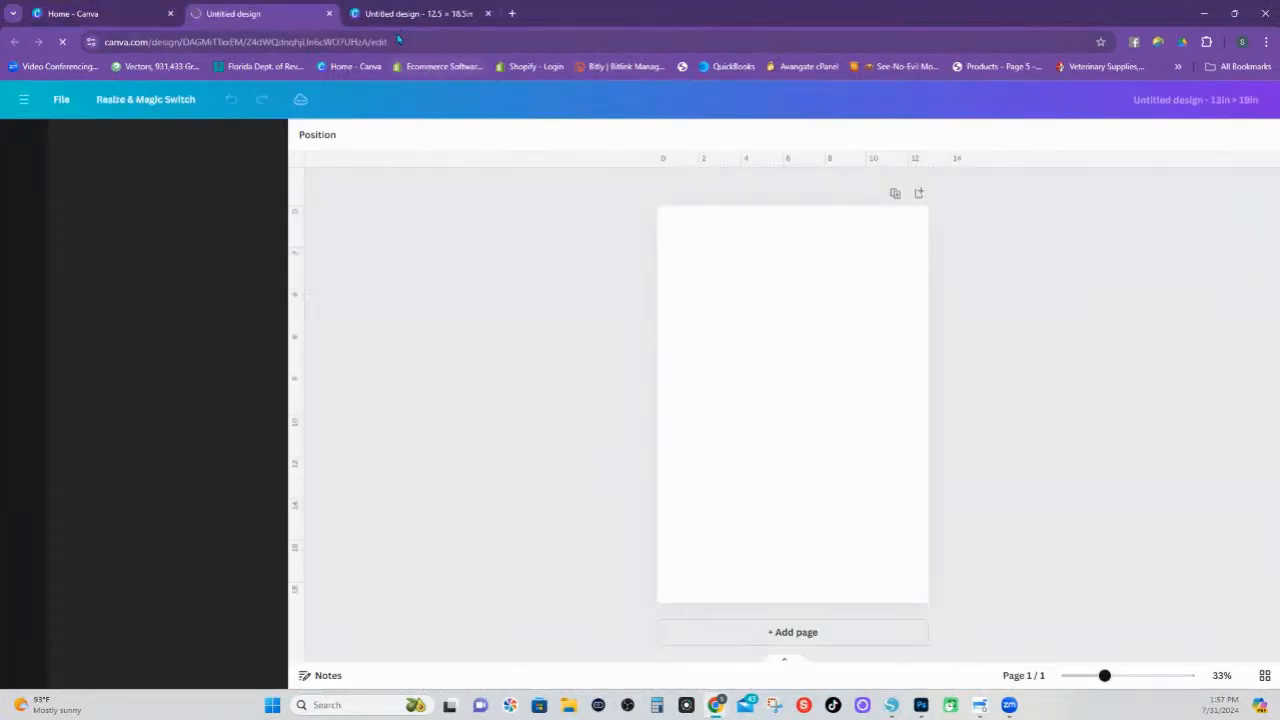
Go back to the 12.5 × 18.5 in design and add a square shape to the page
left_click(405, 15)
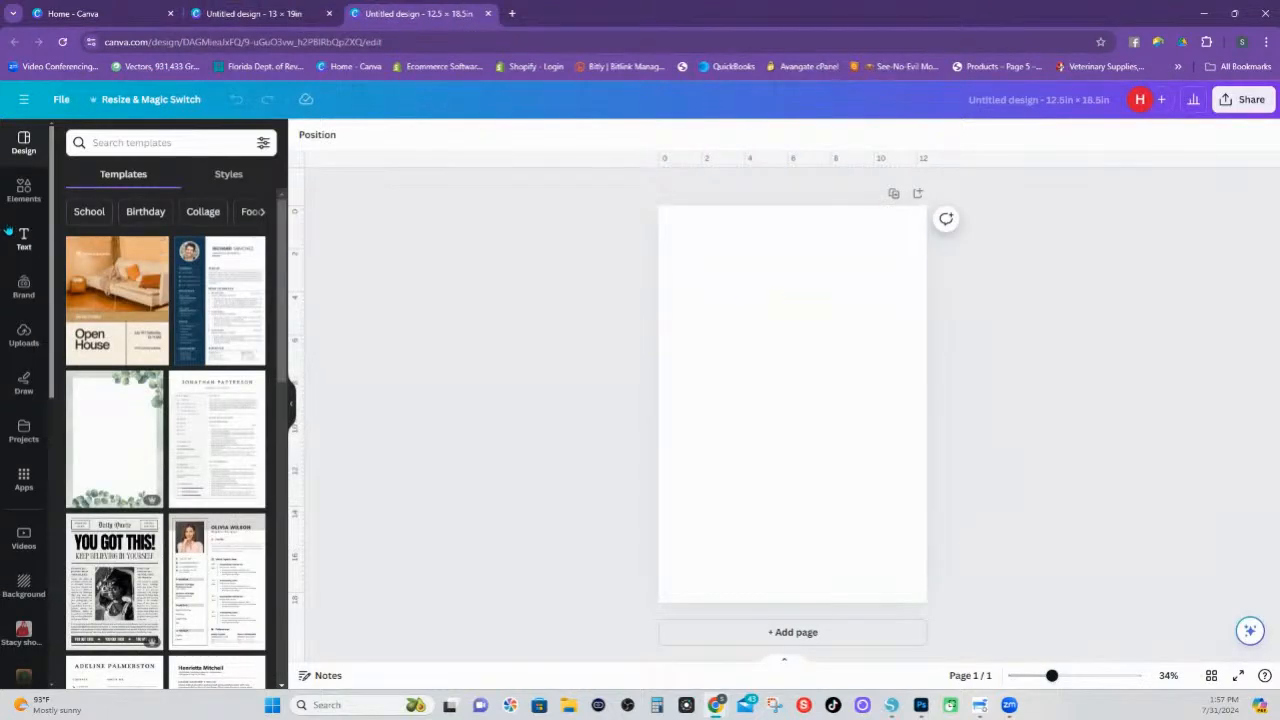
left_click(24, 192)
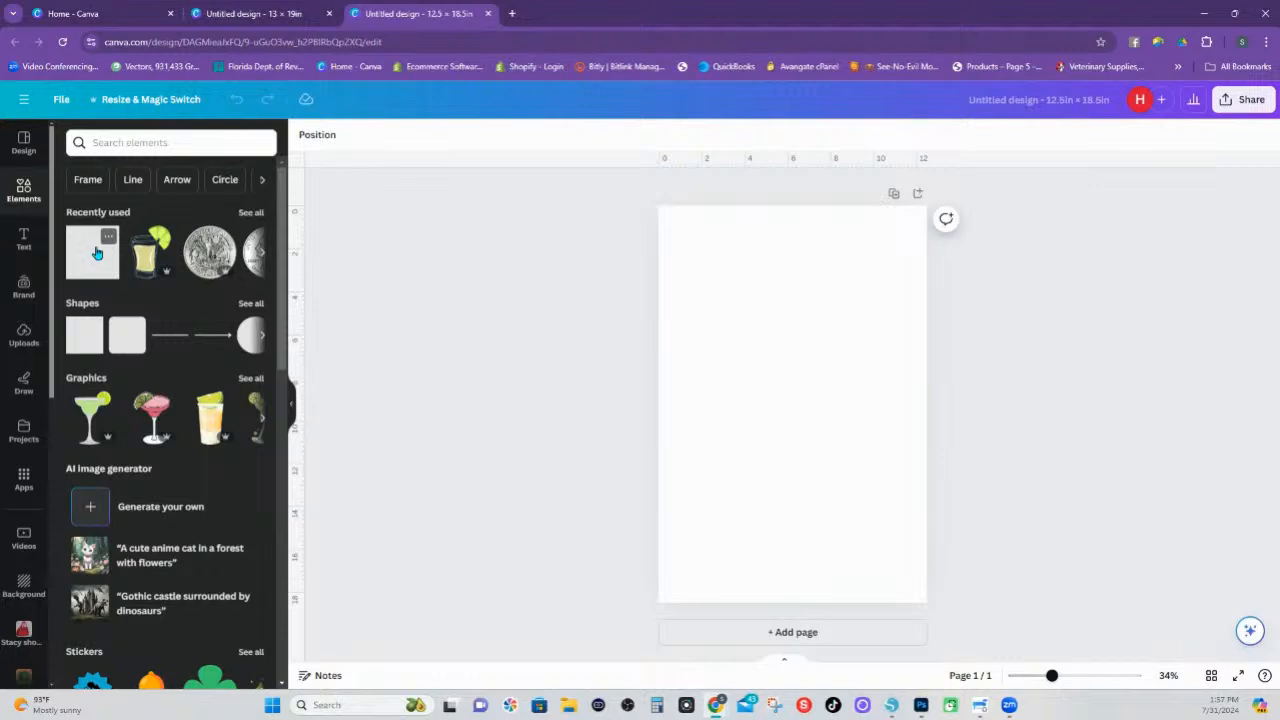
left_click(82, 338)
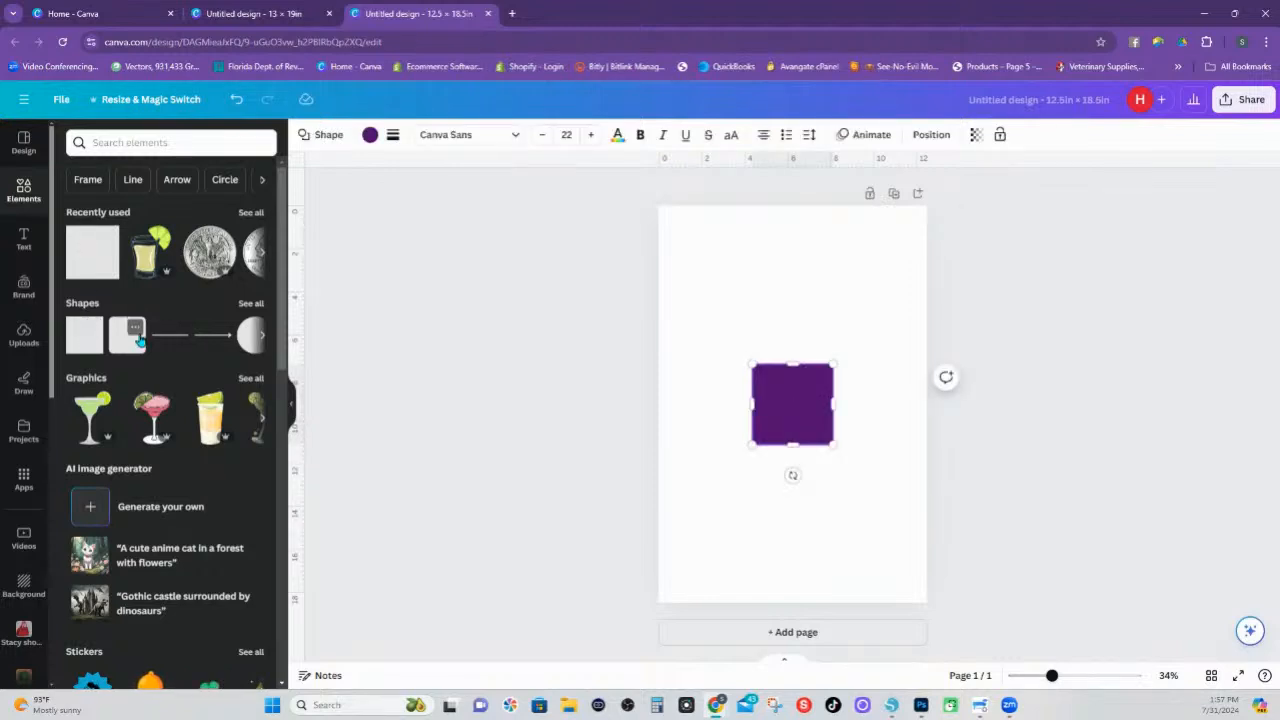
Resize the purple square to 12 in wide and 18 in high and centre it on the page
left_click(931, 135)
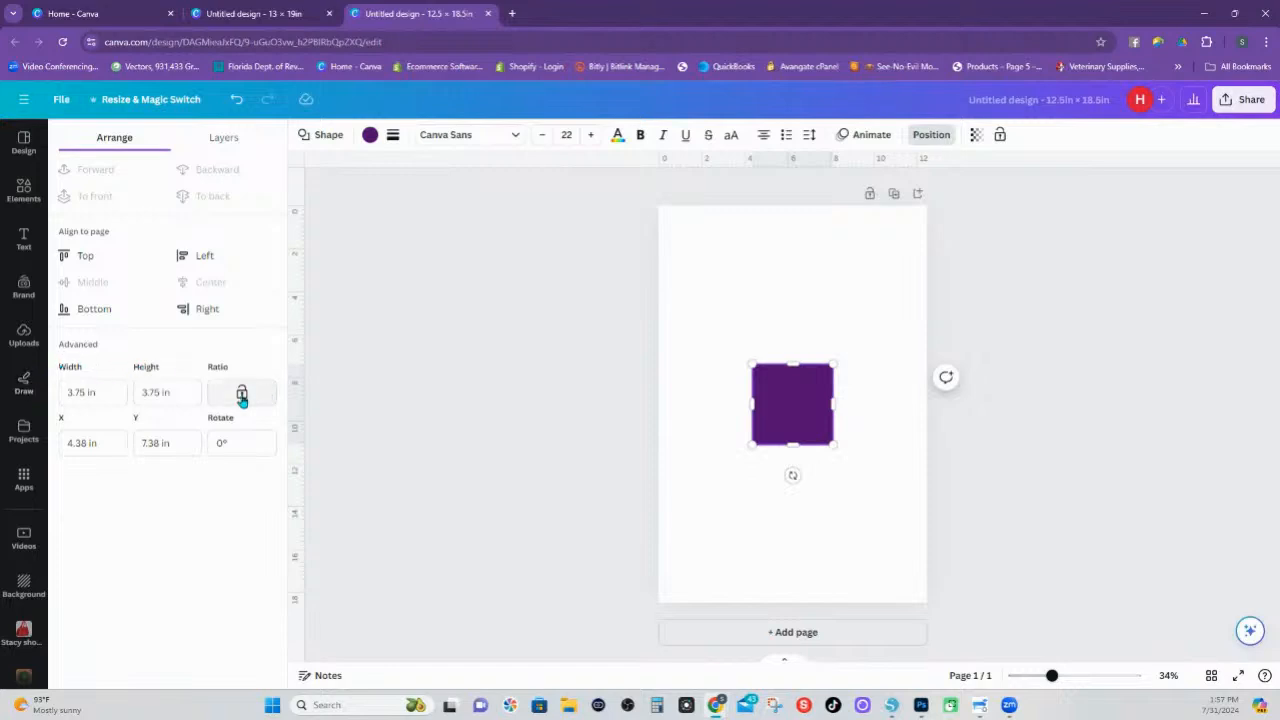
left_click(100, 391)
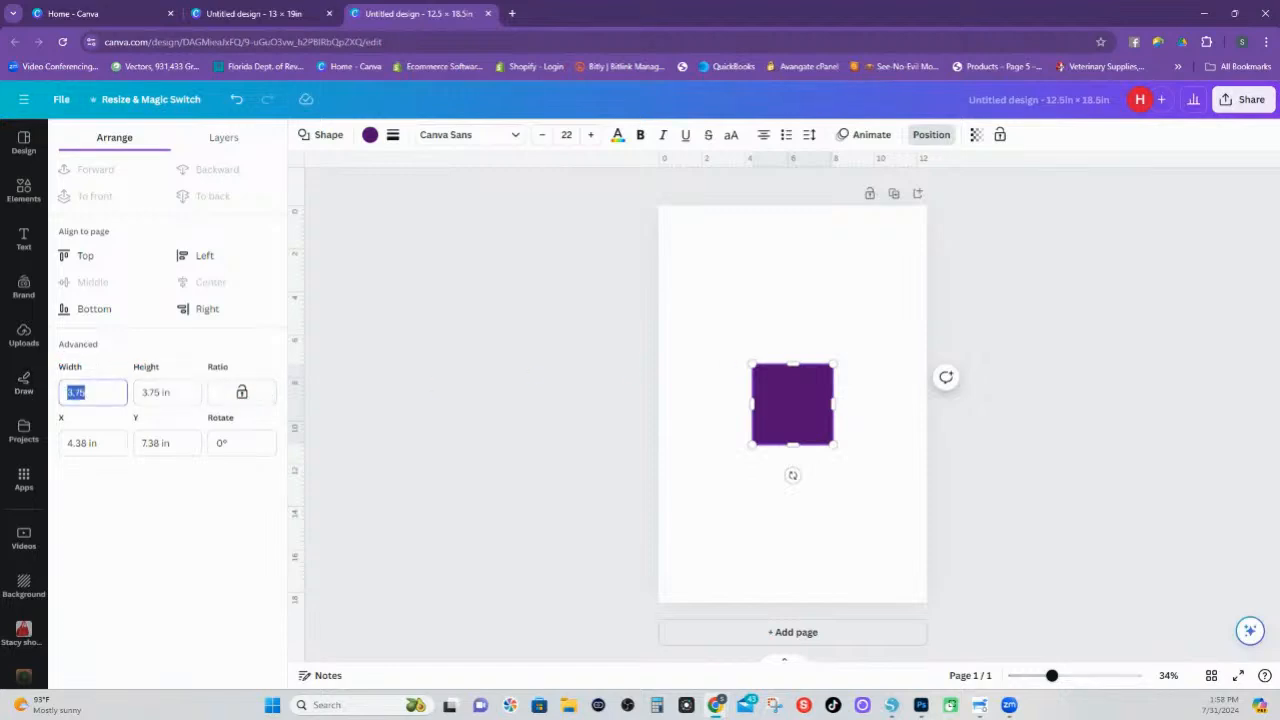
type("12")
key("Tab")
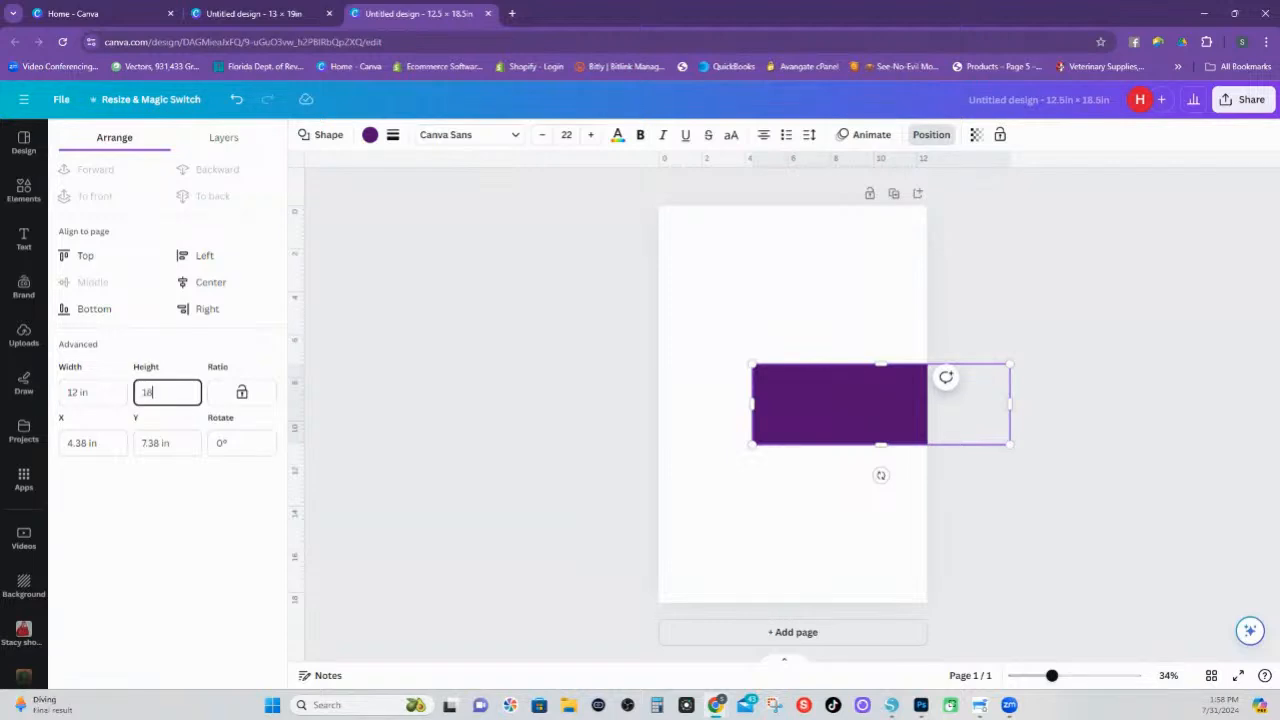
type("18")
key("Return")
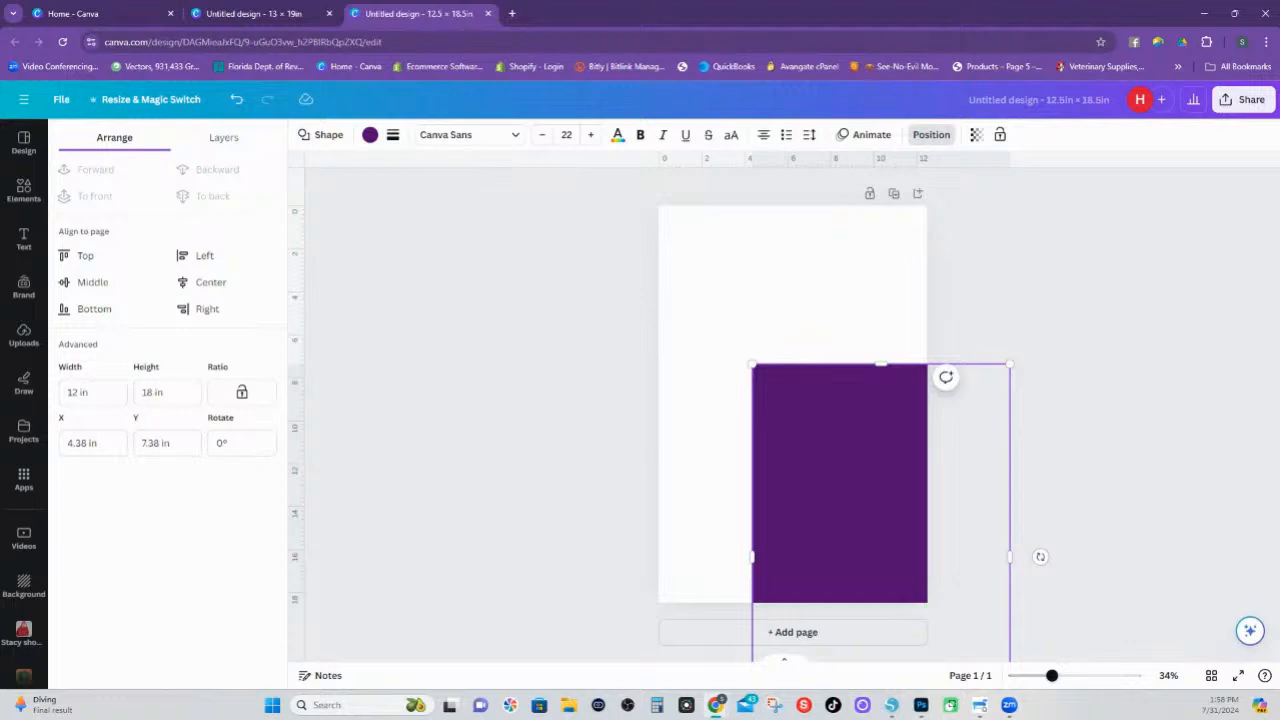
left_click_drag(817, 451, 737, 304)
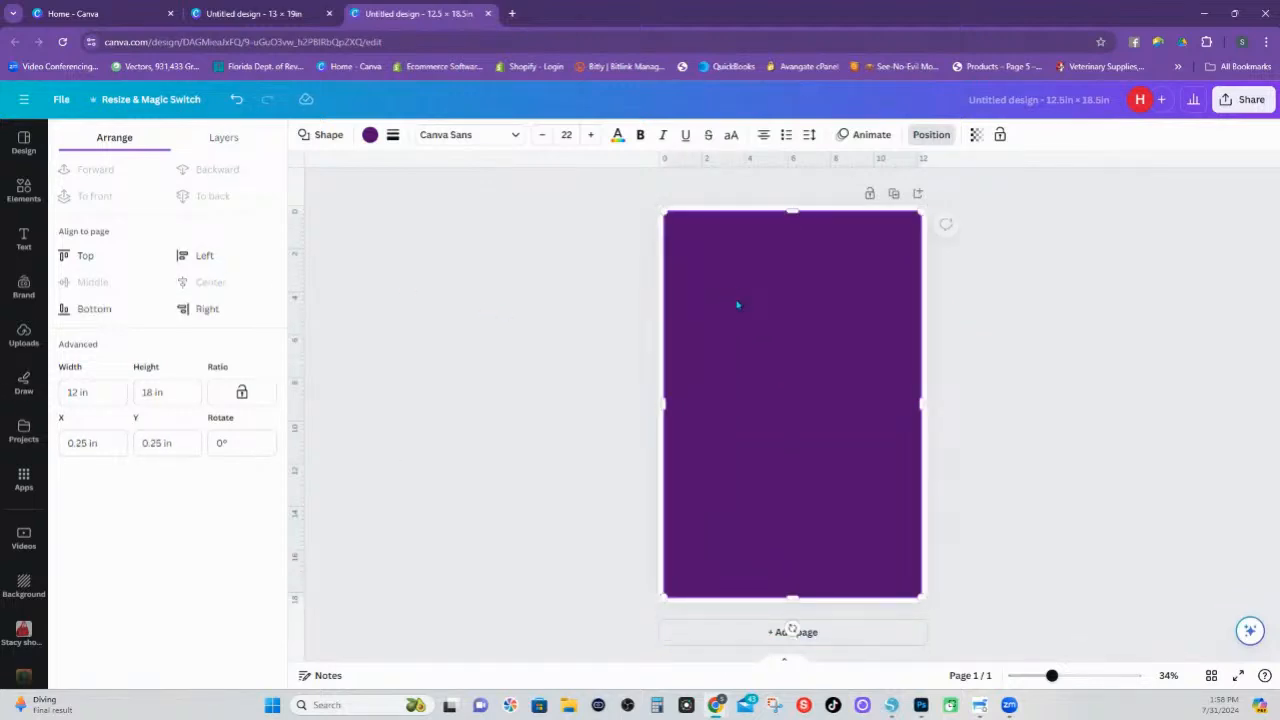
left_click(1064, 298)
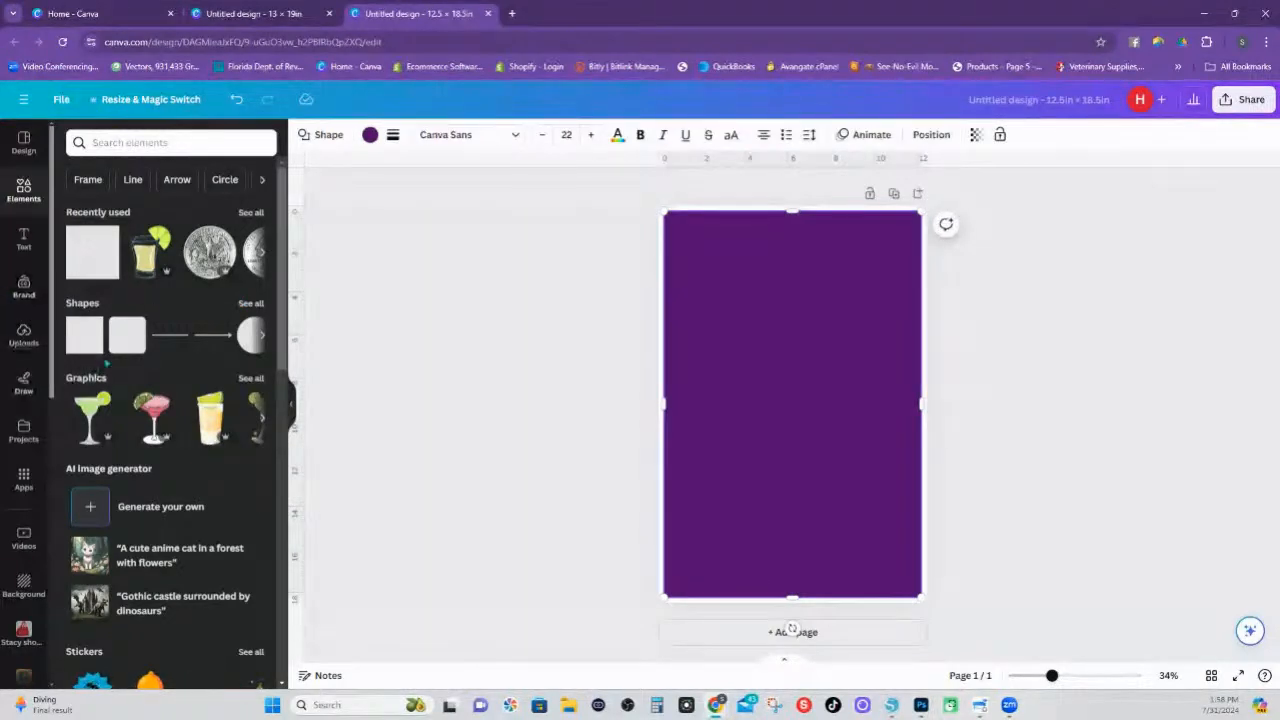
Find the frame elements and add the plain square picture frame to the page
left_click(88, 179)
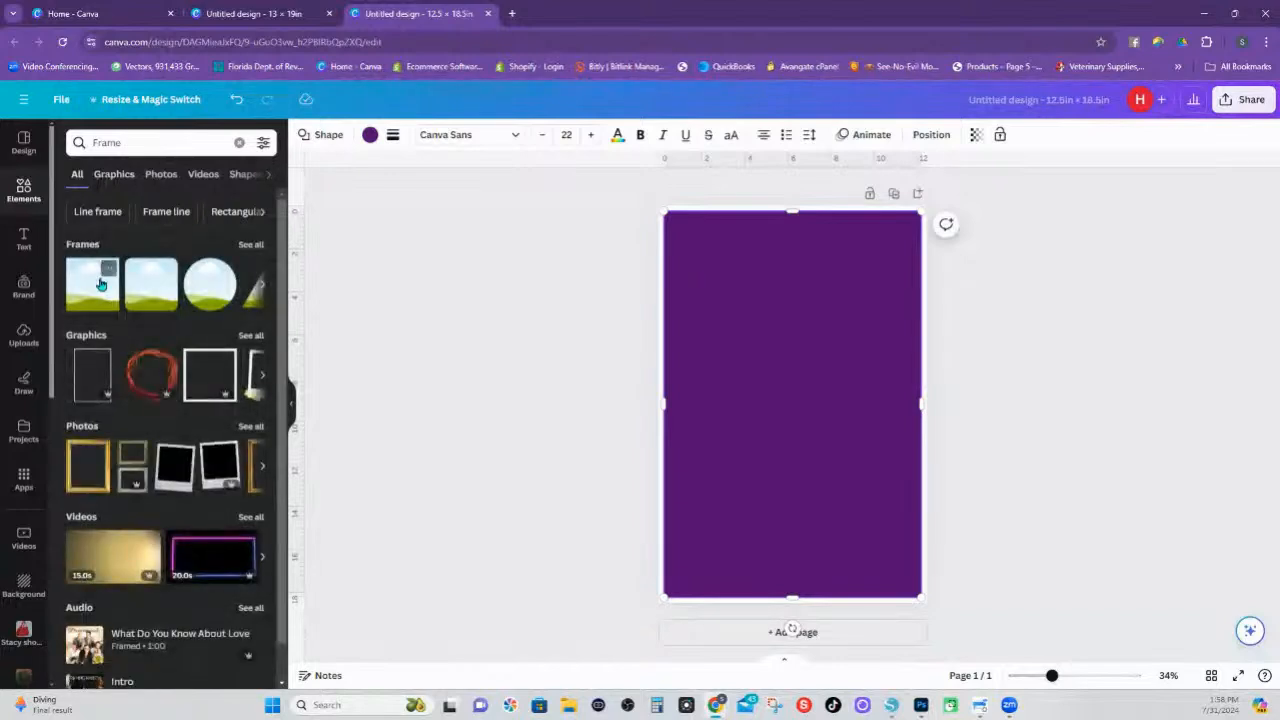
left_click(99, 288)
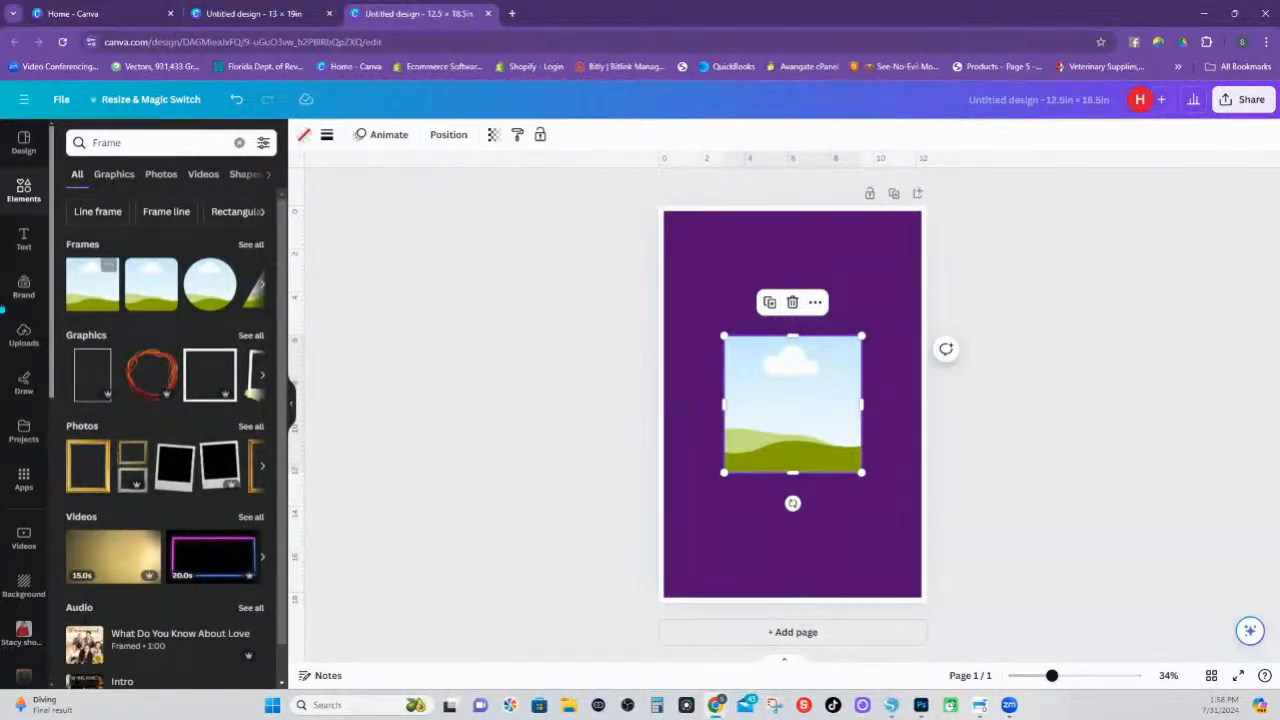
left_click(24, 189)
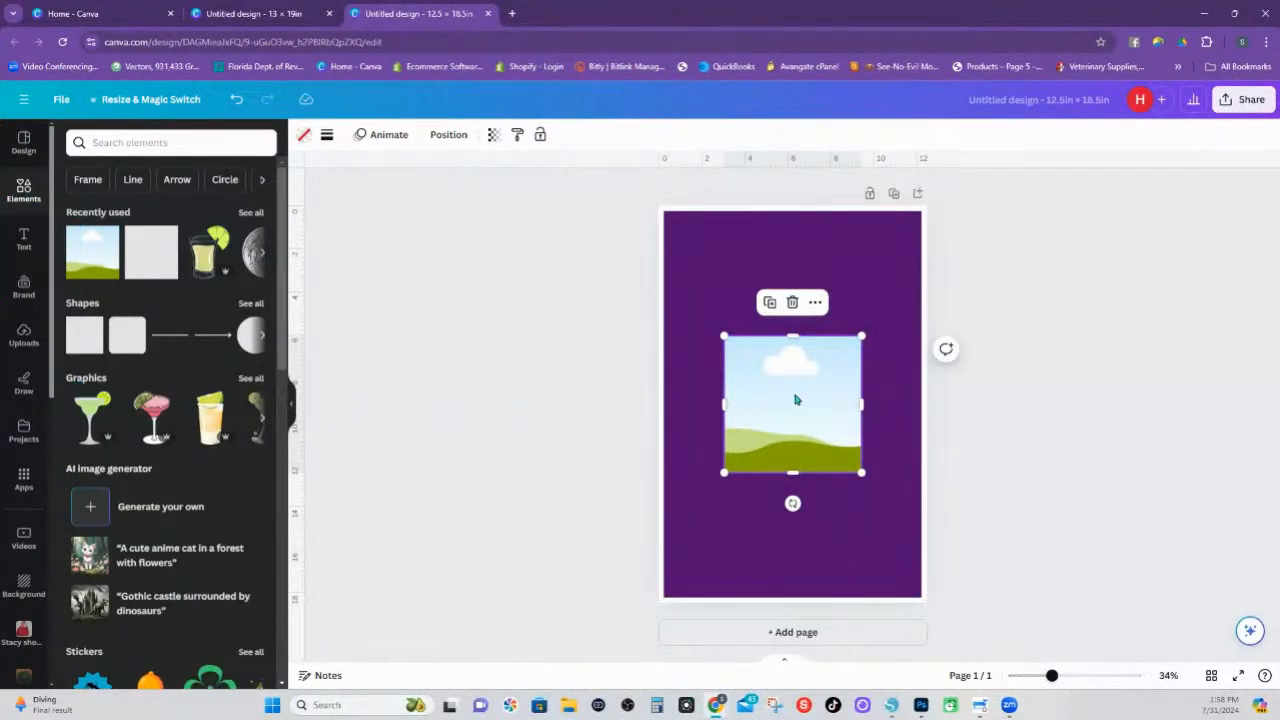
Resize the picture frame to 12 × 18 in and centre it over the purple rectangle
left_click(447, 136)
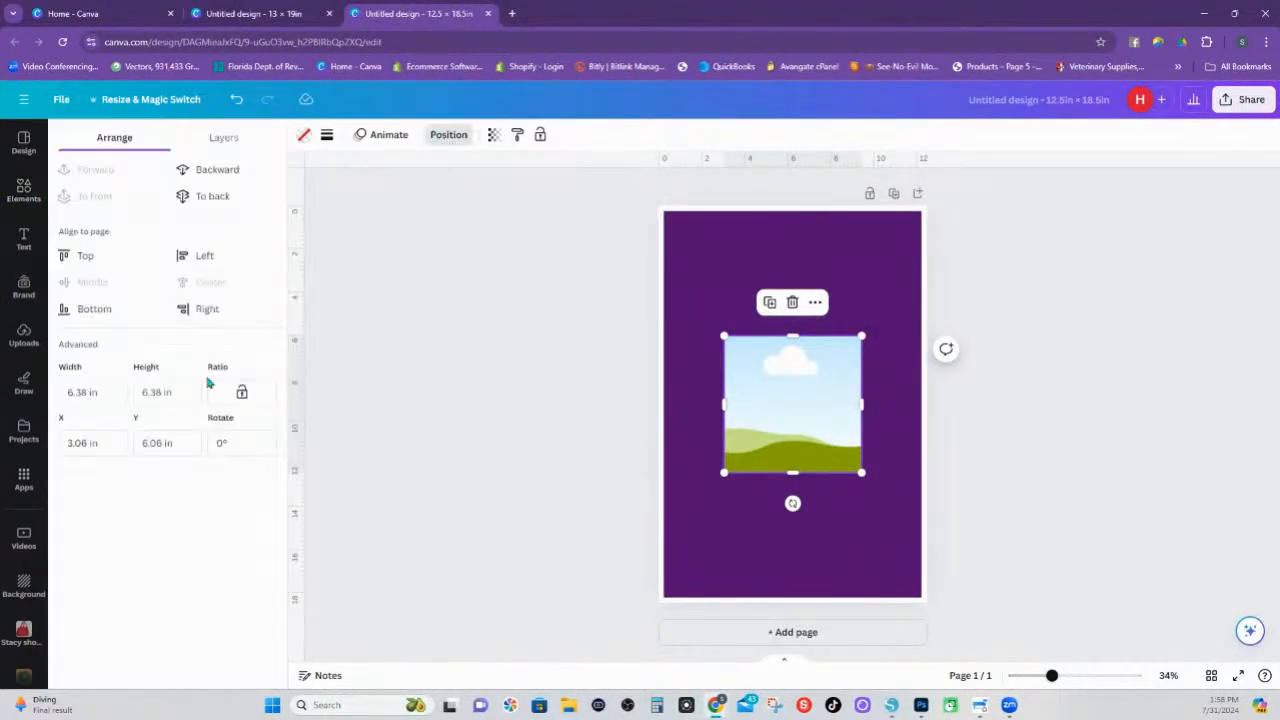
left_click(78, 392)
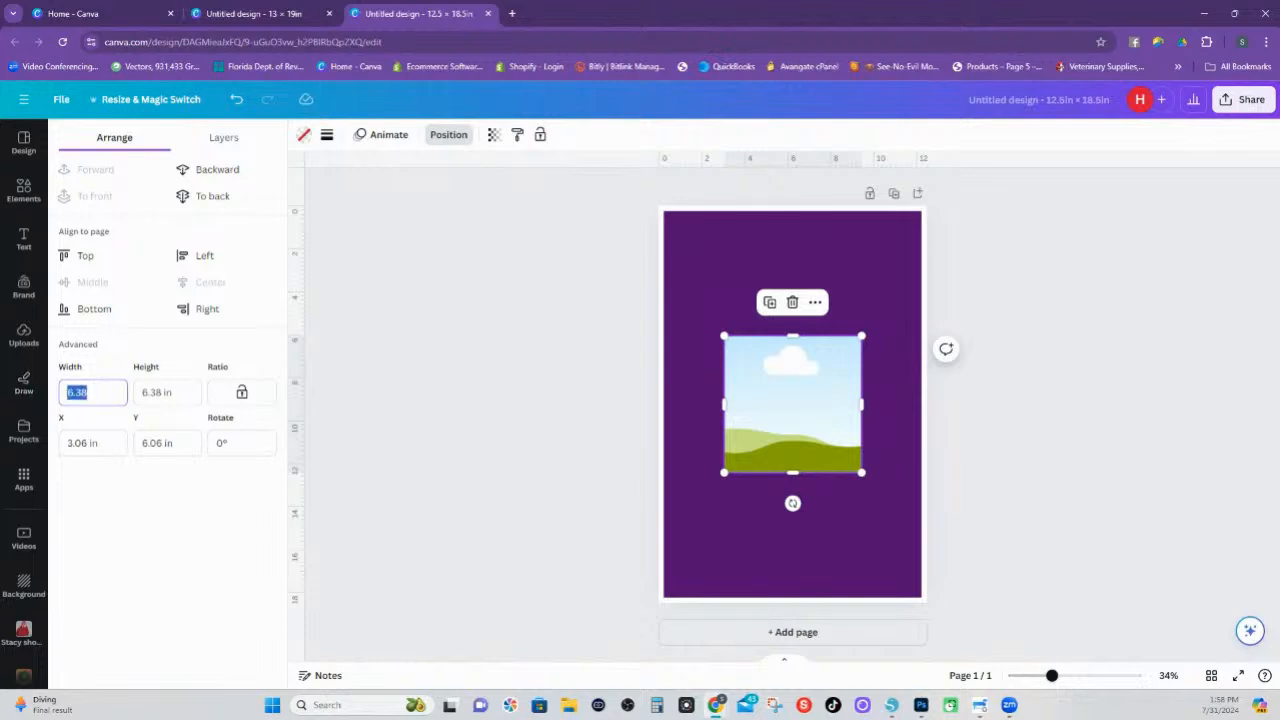
type("12")
key("Tab")
key("ctrl+a")
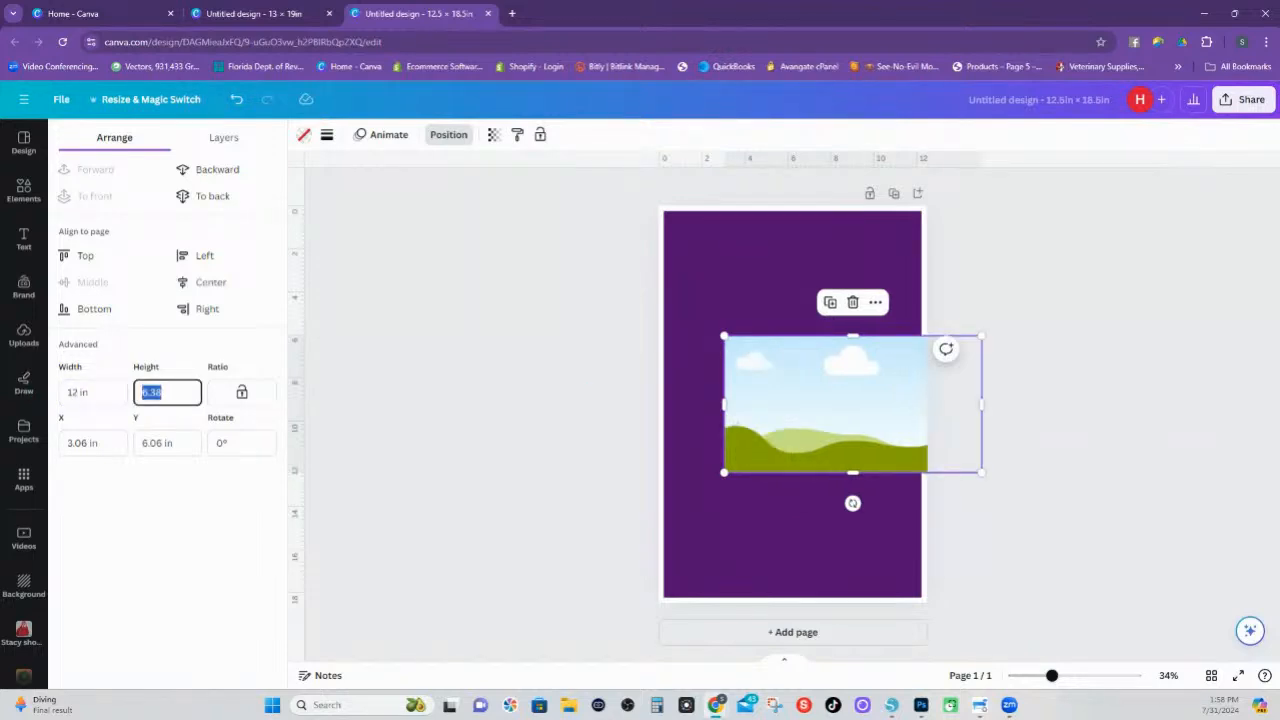
type("18")
key("Return")
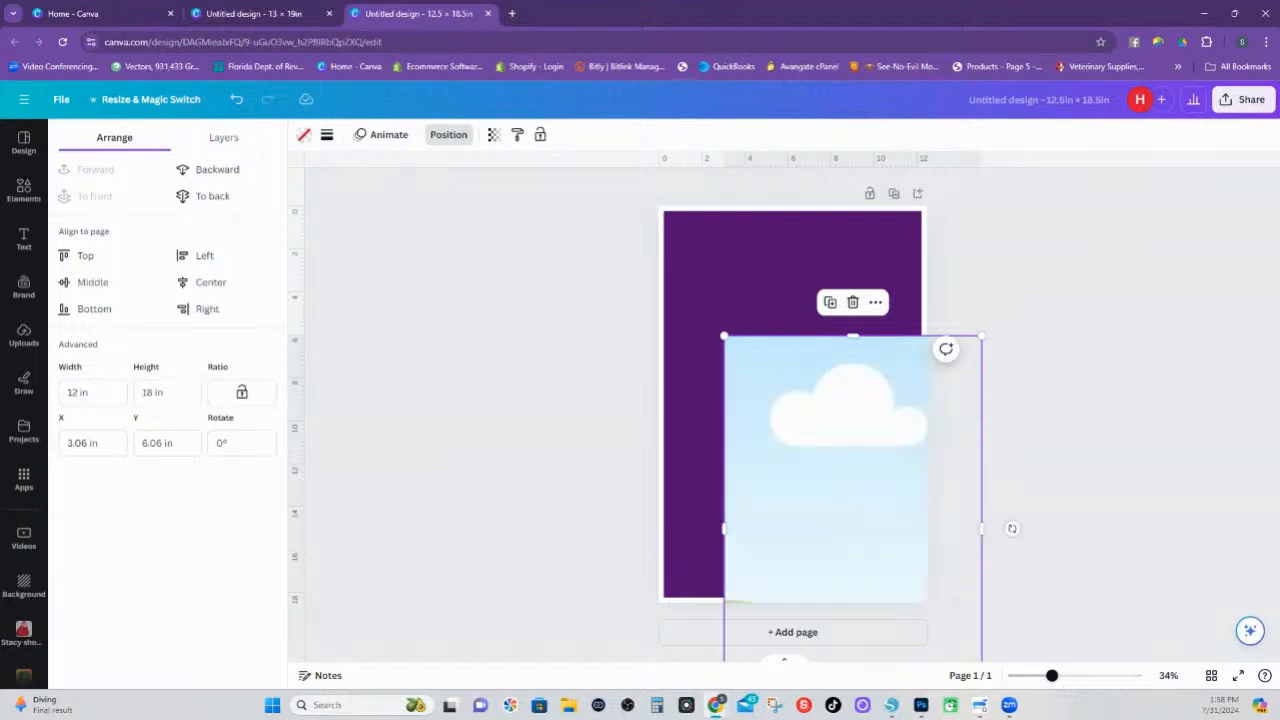
left_click_drag(842, 446, 782, 321)
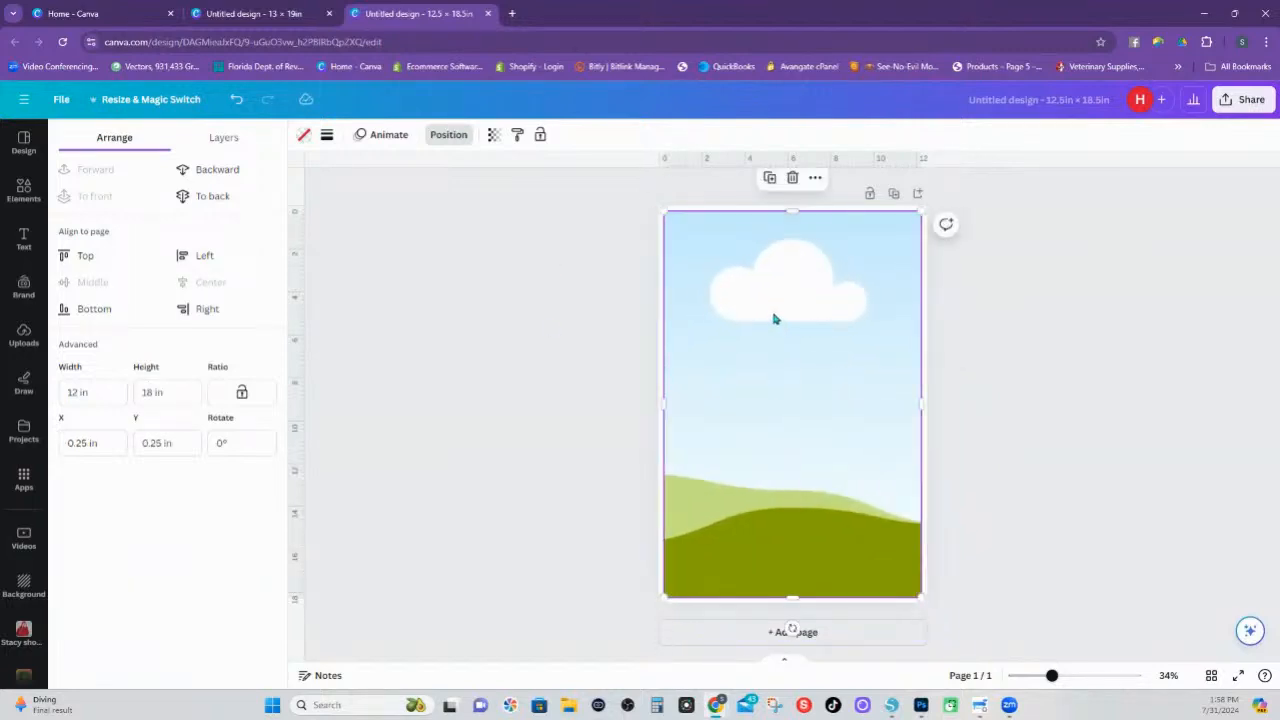
Shift the purple rectangle down, align the frame with the page's top-left corner, and enlarge the frame to cover the whole page
left_click(21, 190)
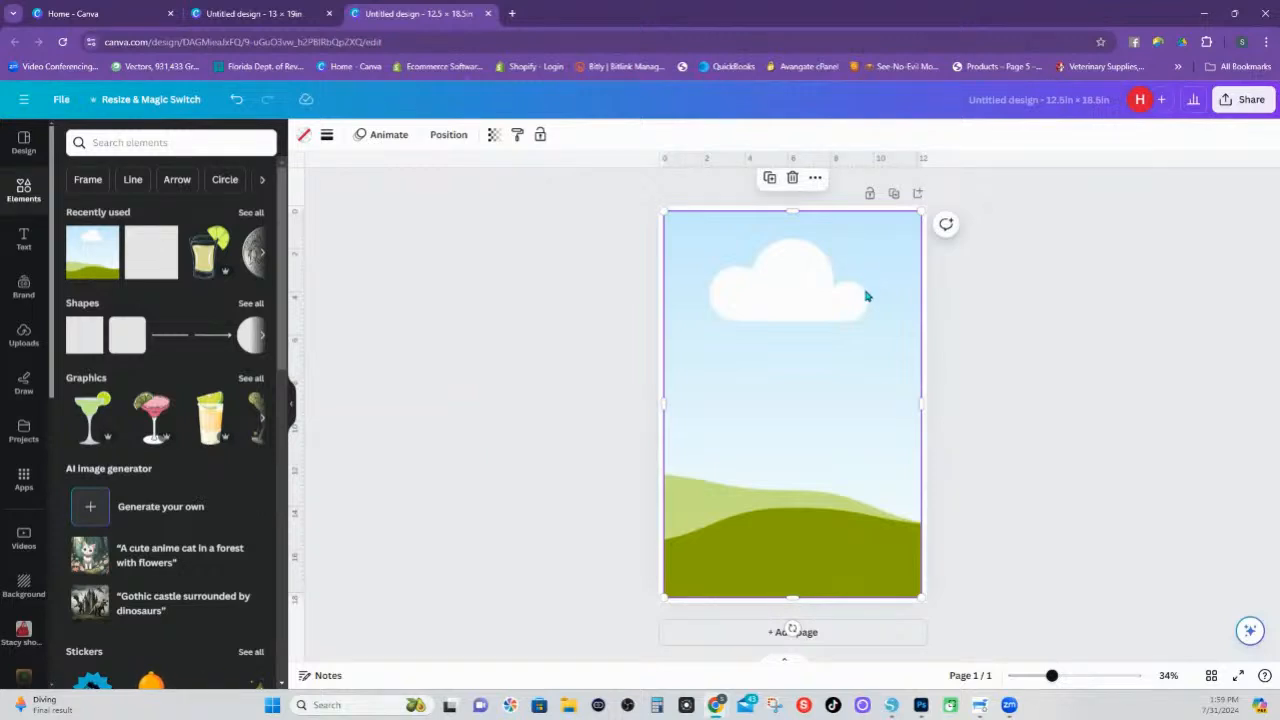
left_click_drag(839, 290, 832, 354)
left_click(820, 243)
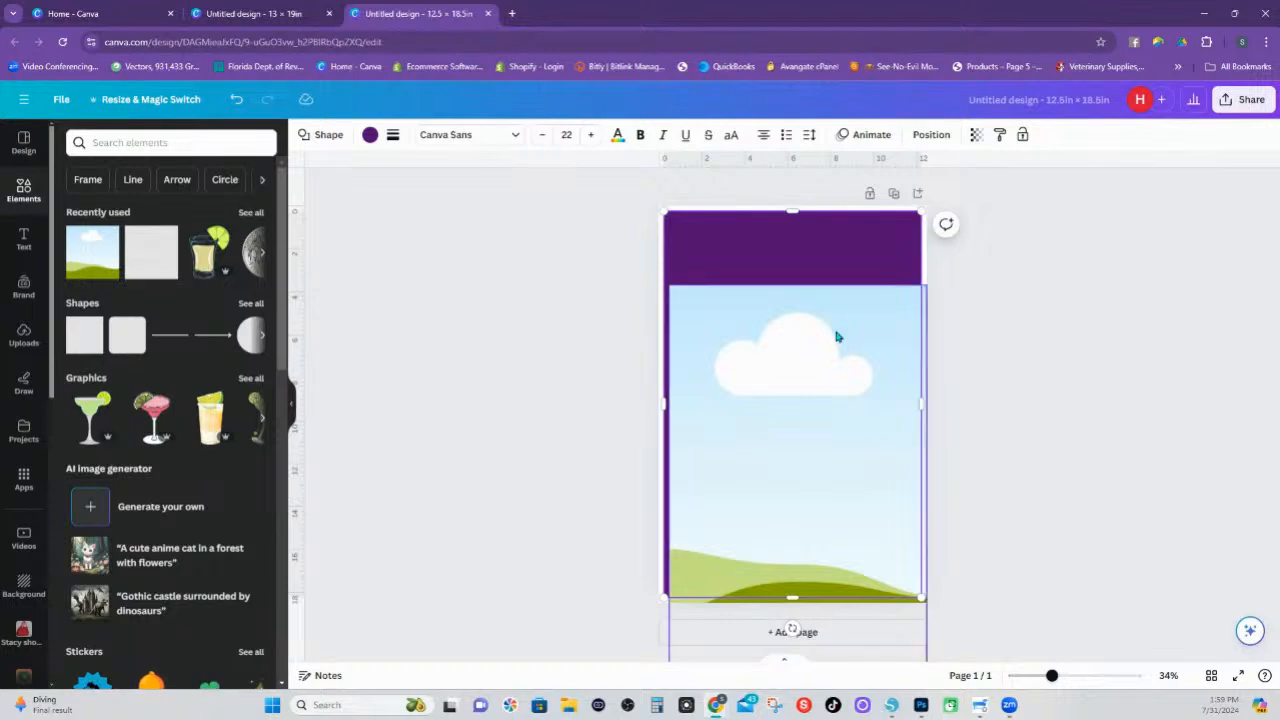
left_click_drag(823, 371, 803, 389)
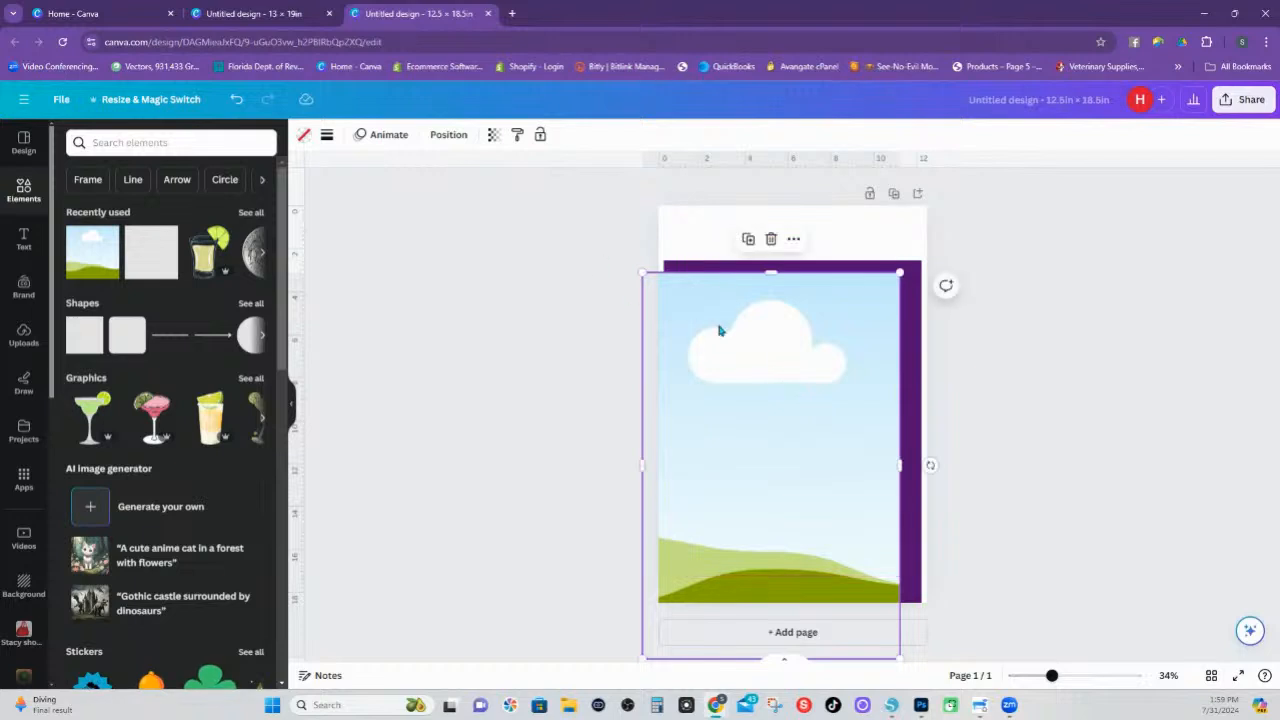
left_click_drag(719, 331, 734, 289)
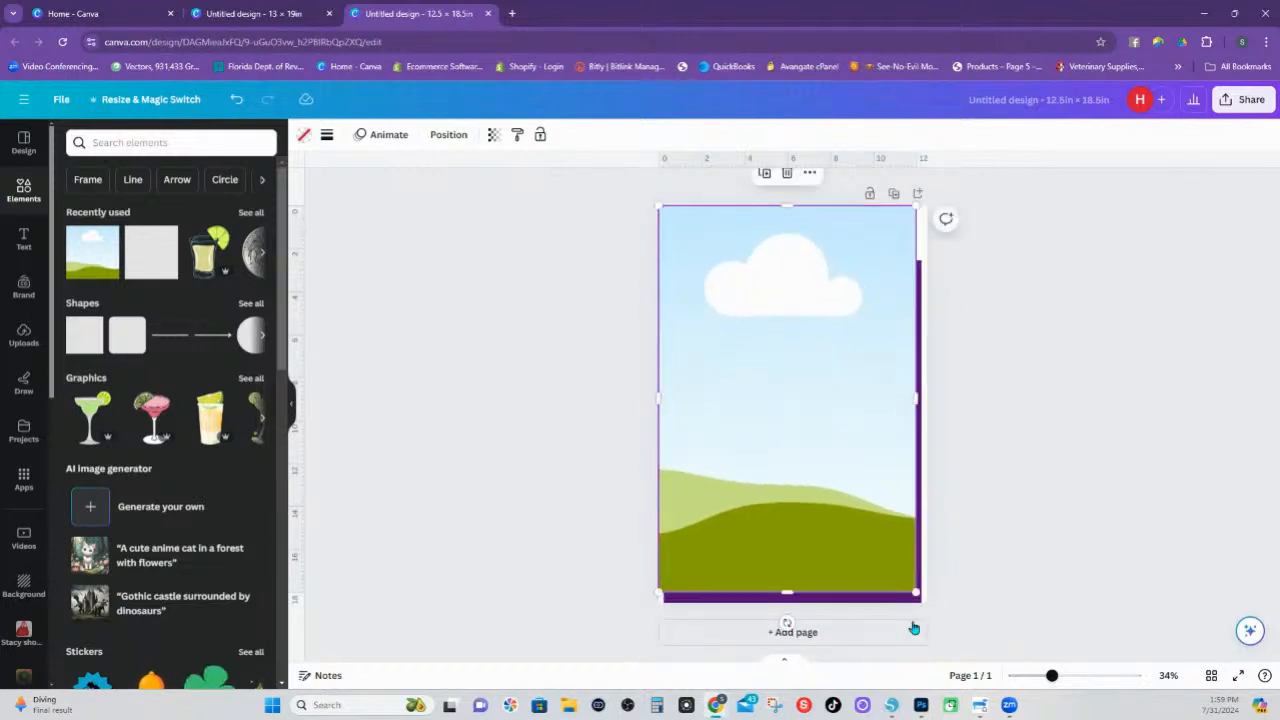
left_click_drag(916, 594, 928, 607)
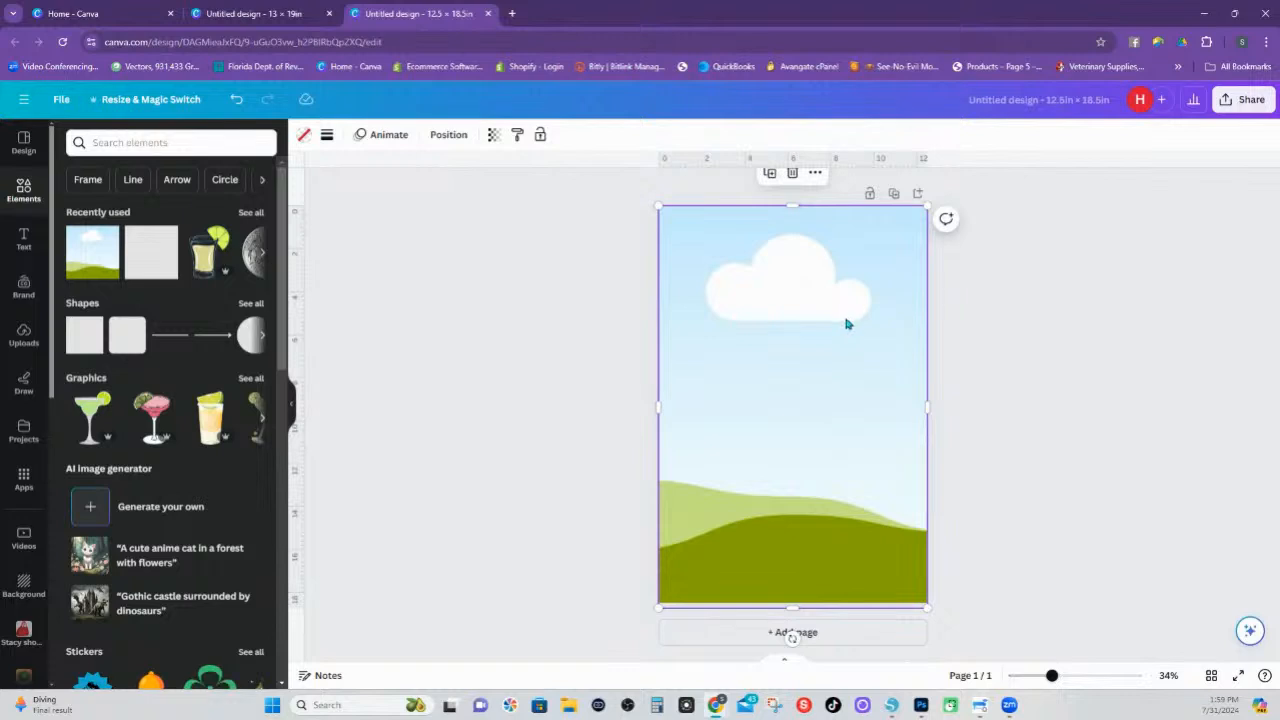
Move the picture frame beneath the purple rectangle in the layer order
left_click(448, 134)
left_click(238, 137)
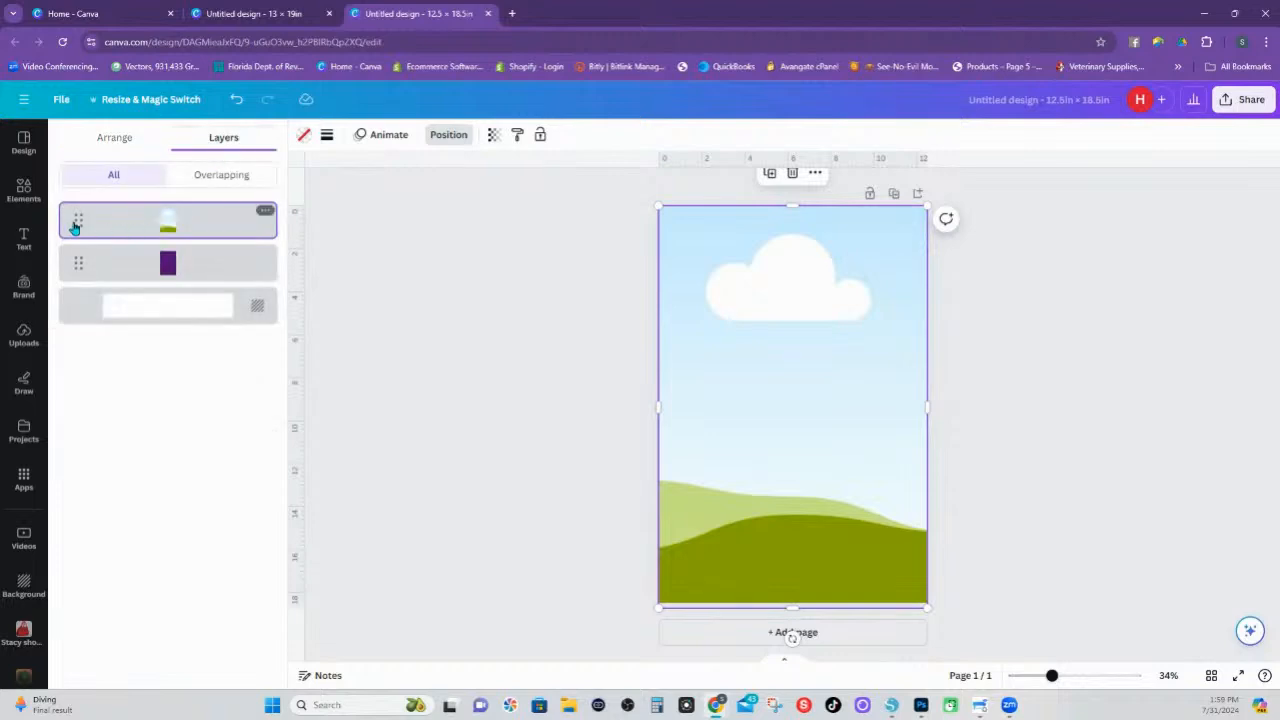
left_click_drag(72, 221, 77, 268)
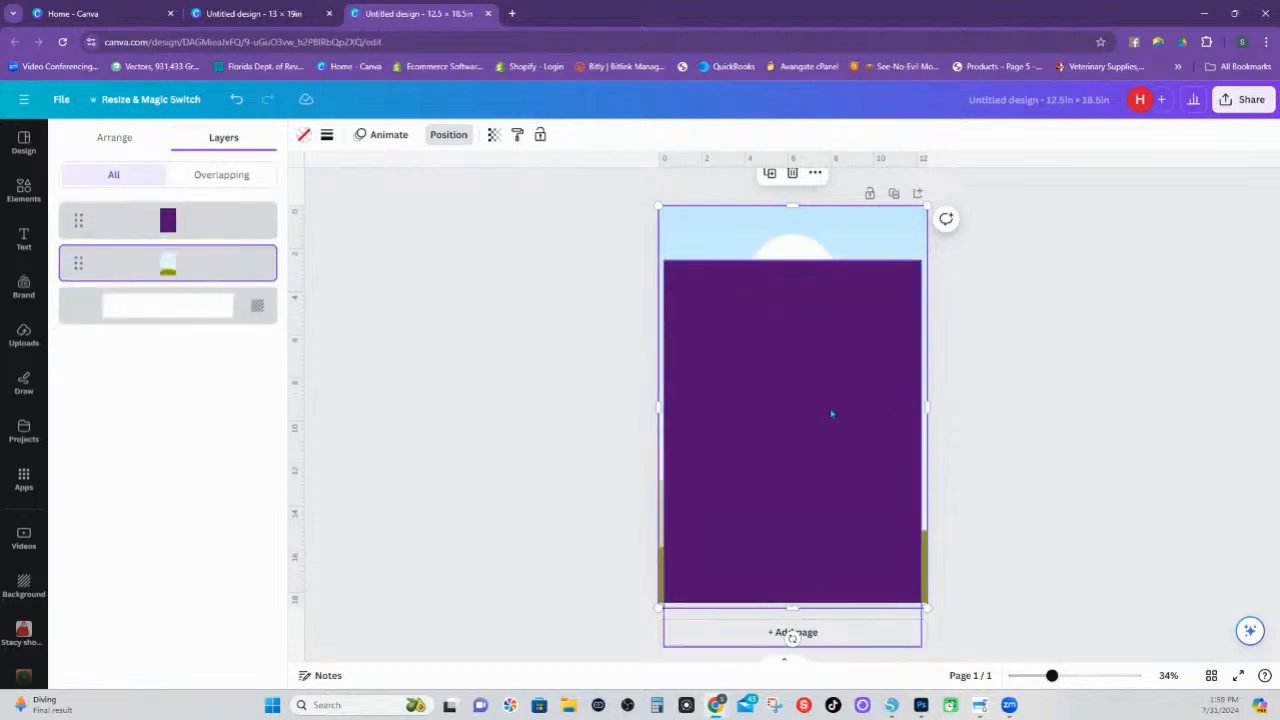
Recentre the purple rectangle over the picture frame and set its fill to no color
left_click_drag(831, 413, 823, 367)
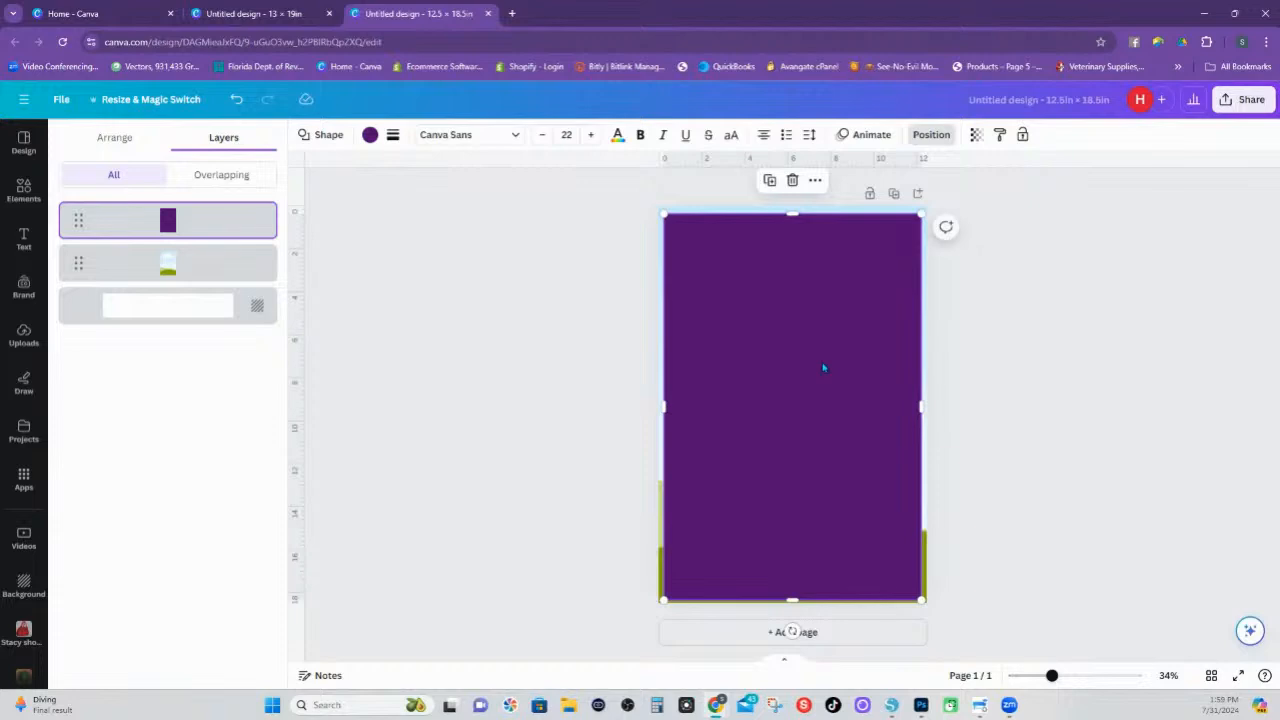
left_click(369, 134)
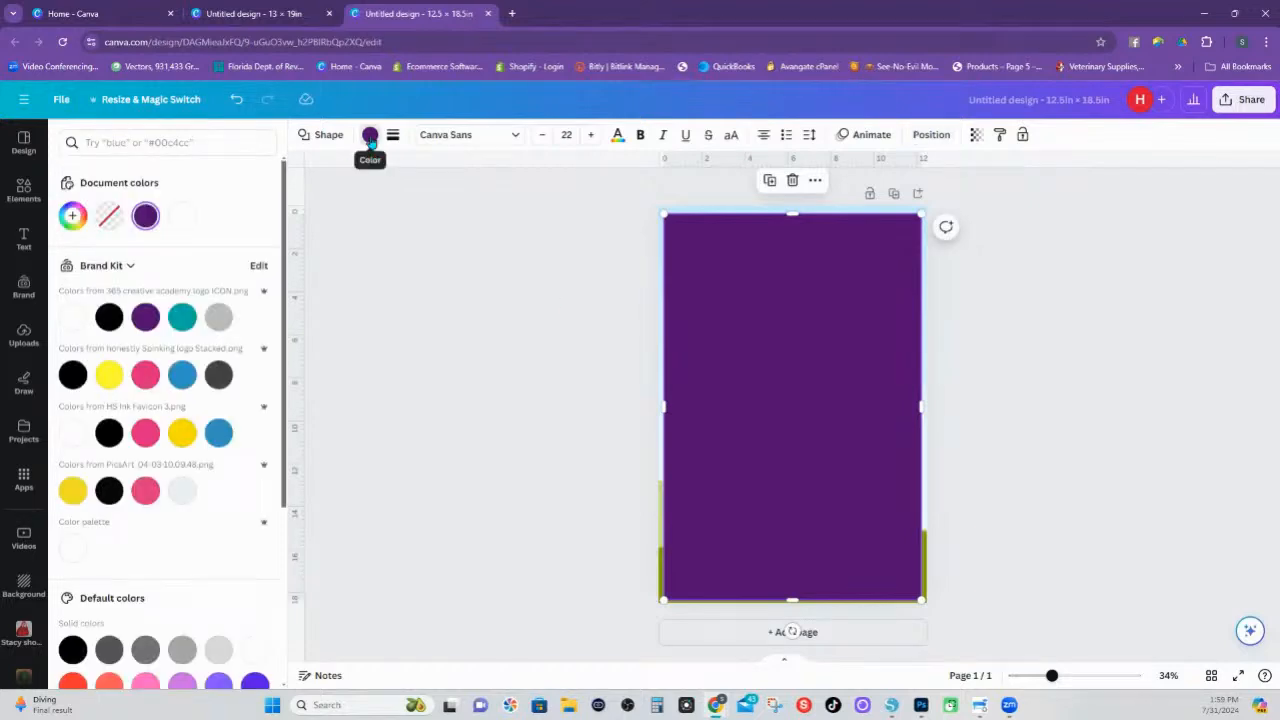
left_click(110, 217)
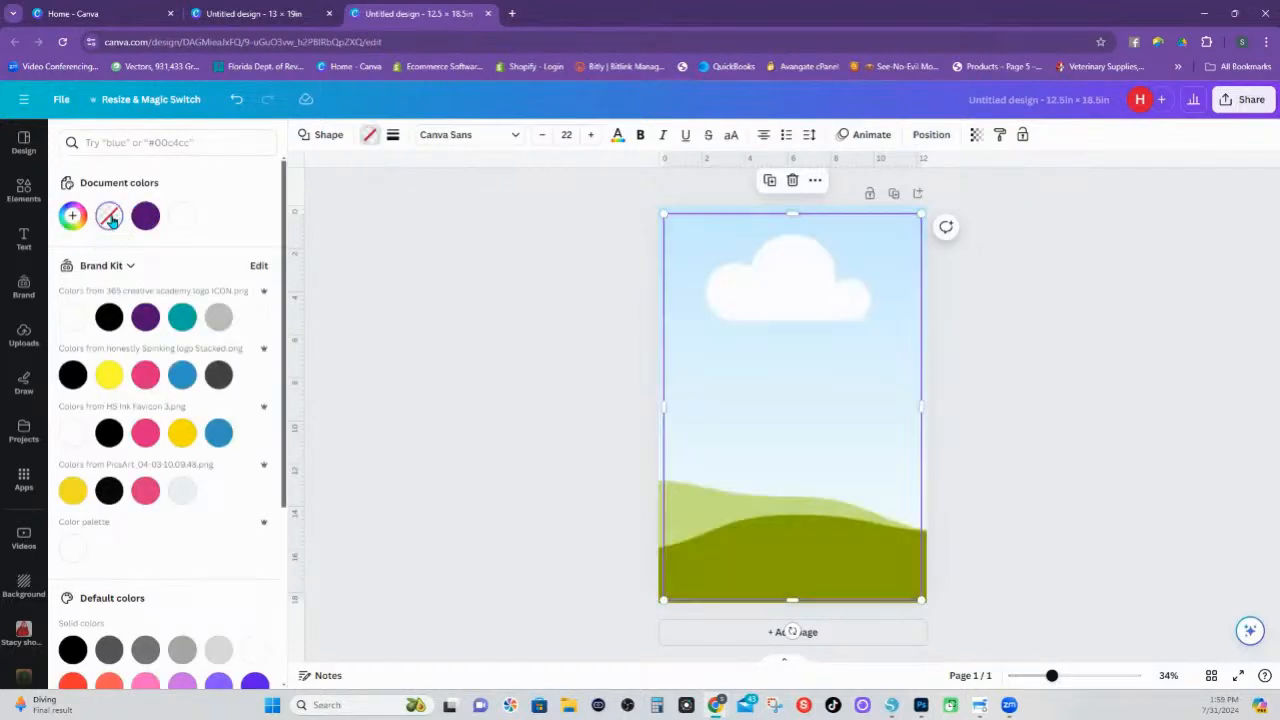
Give the unfilled 12 × 18 in rectangle a solid red border and move it slightly up on the page
left_click(393, 135)
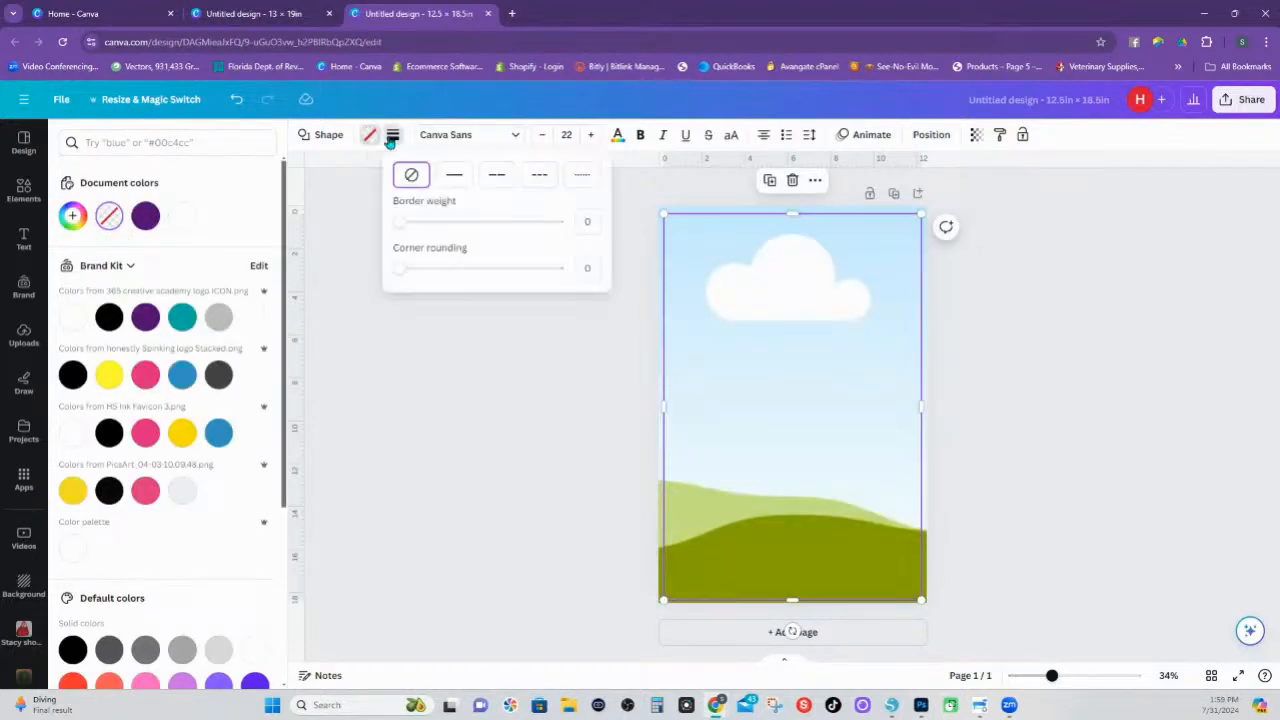
left_click(455, 181)
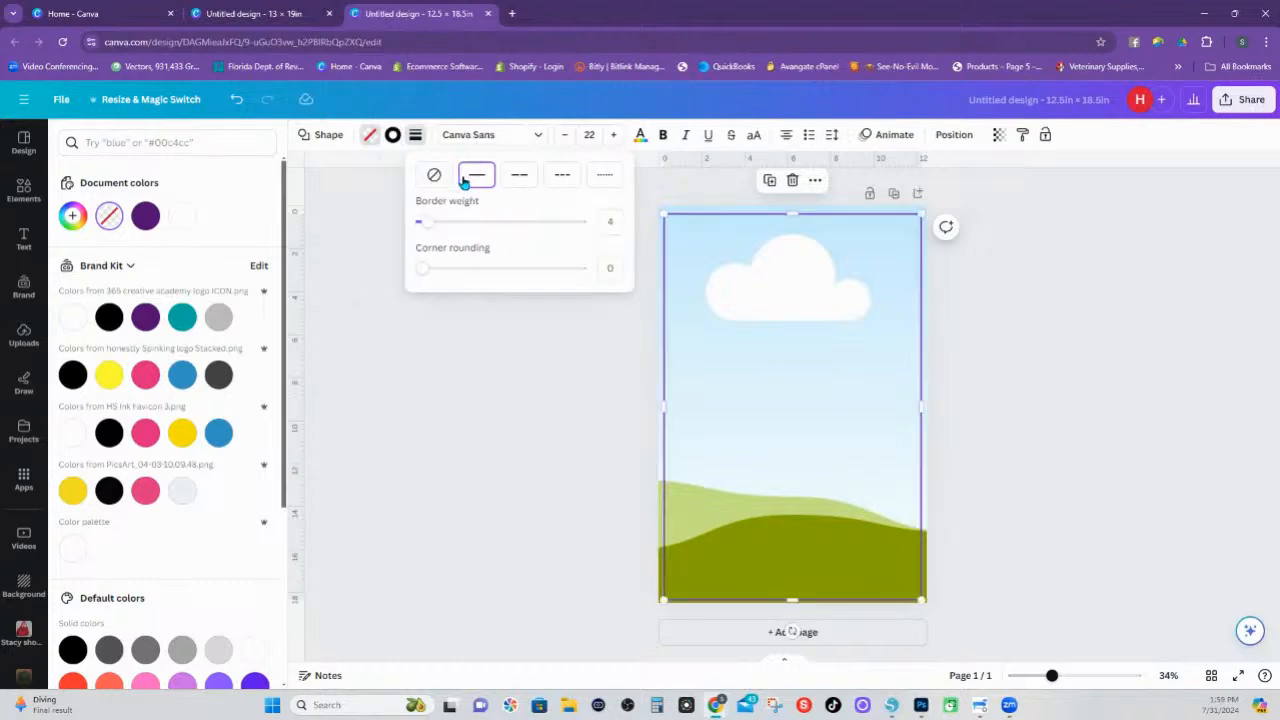
left_click(394, 140)
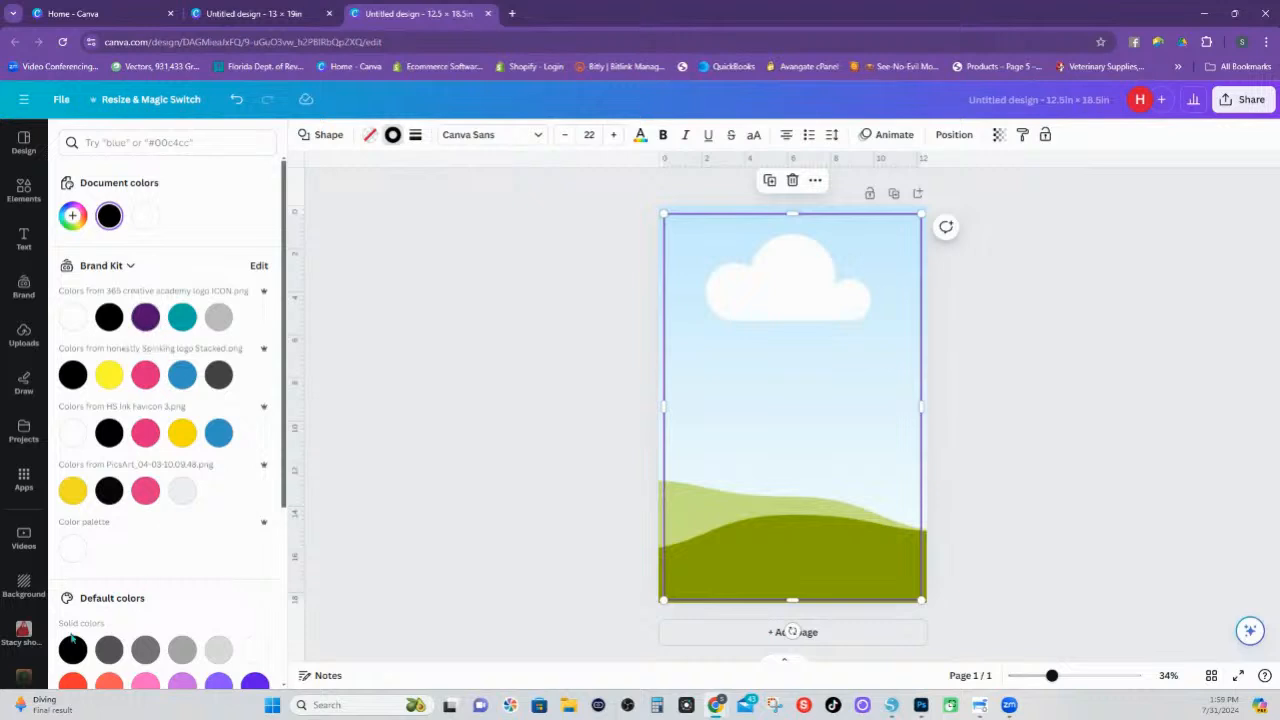
left_click(71, 685)
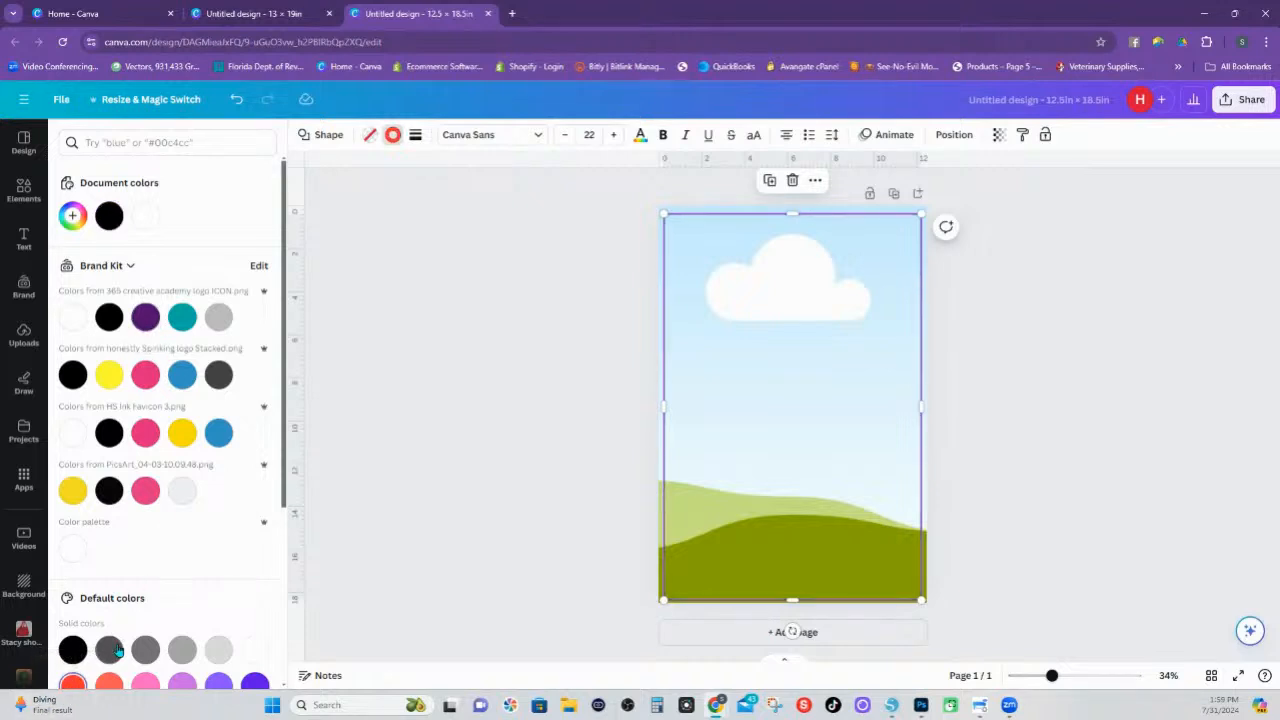
left_click(761, 308)
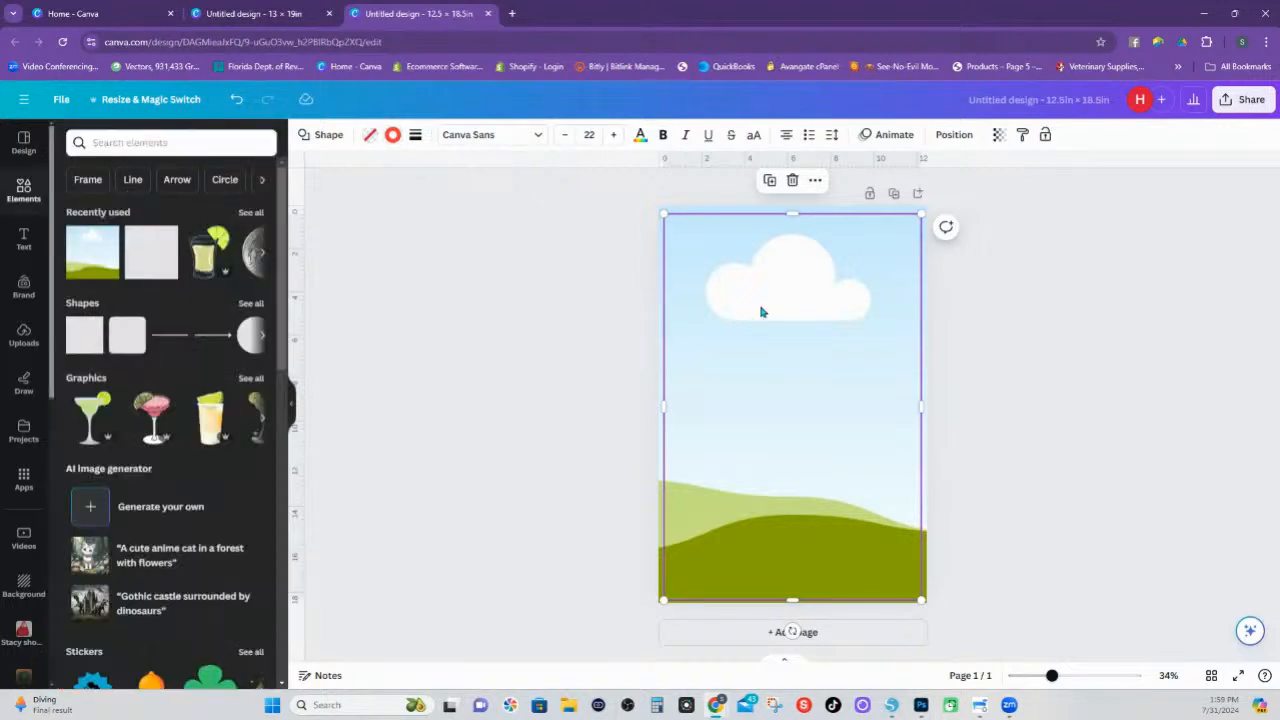
left_click(979, 243)
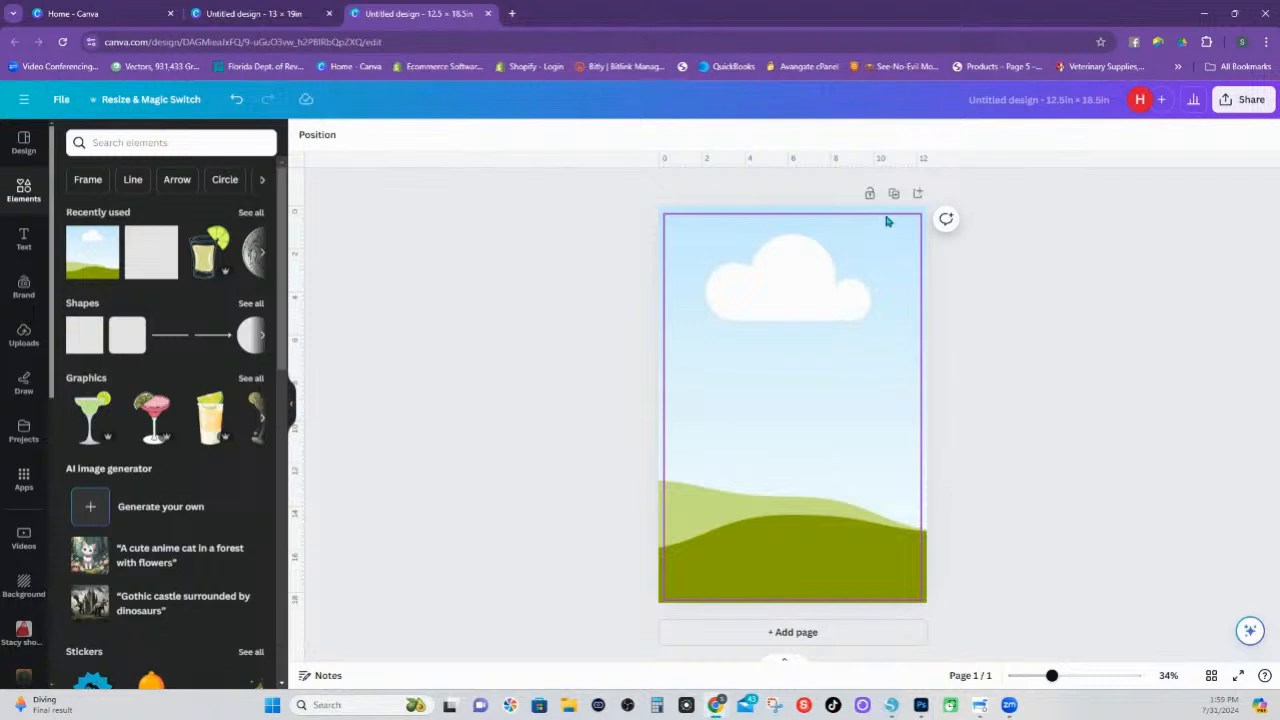
left_click(886, 221)
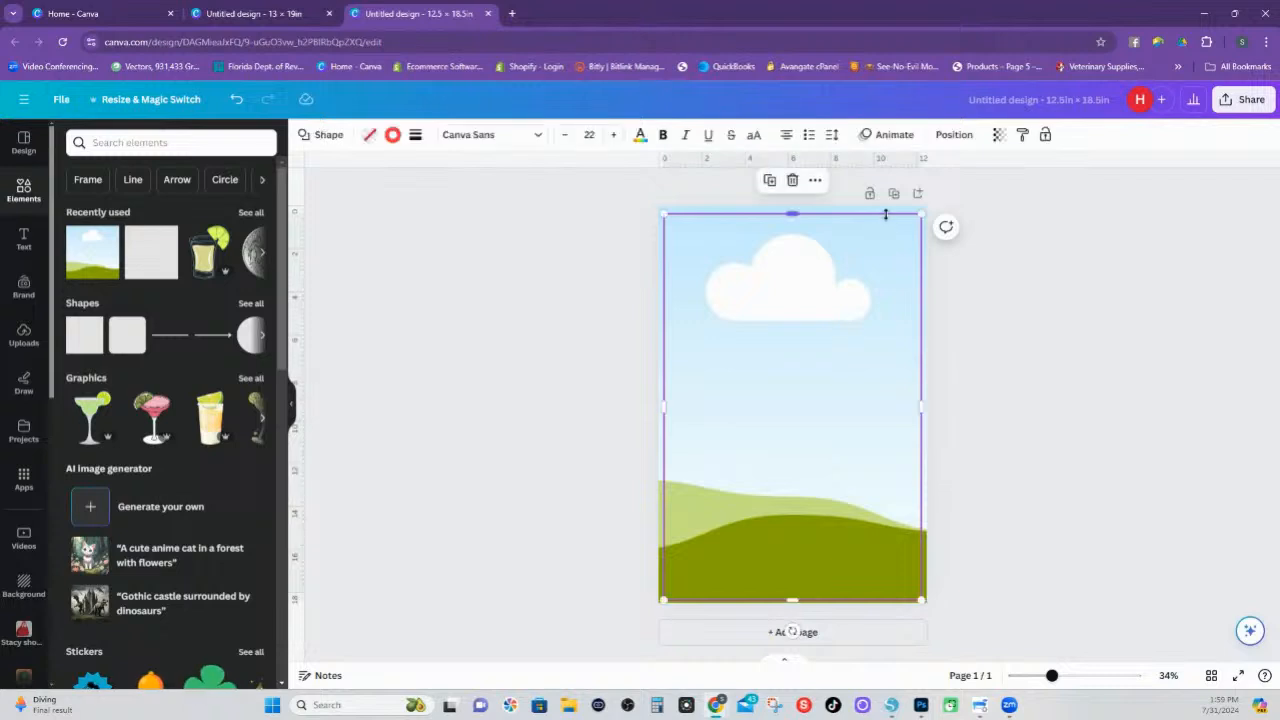
left_click(1027, 349)
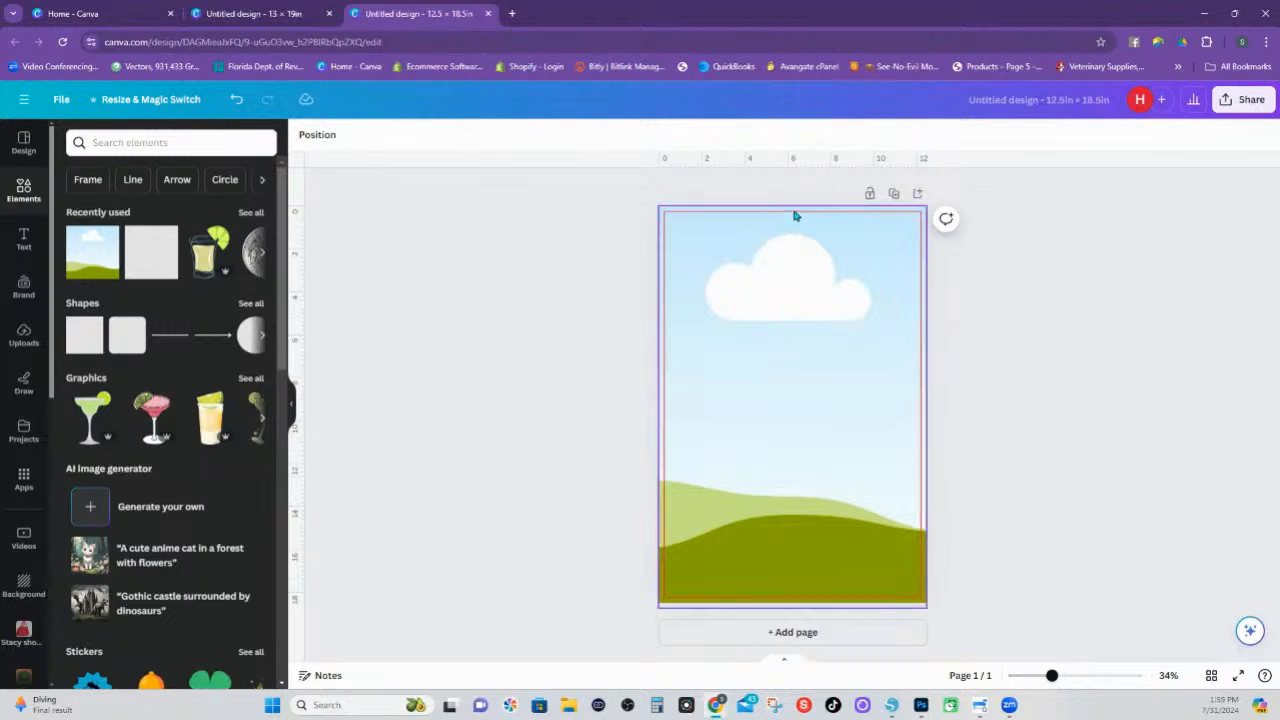
Add a square shape to the page and resize it to 11.5 in wide by 17.5 in high
left_click(86, 341)
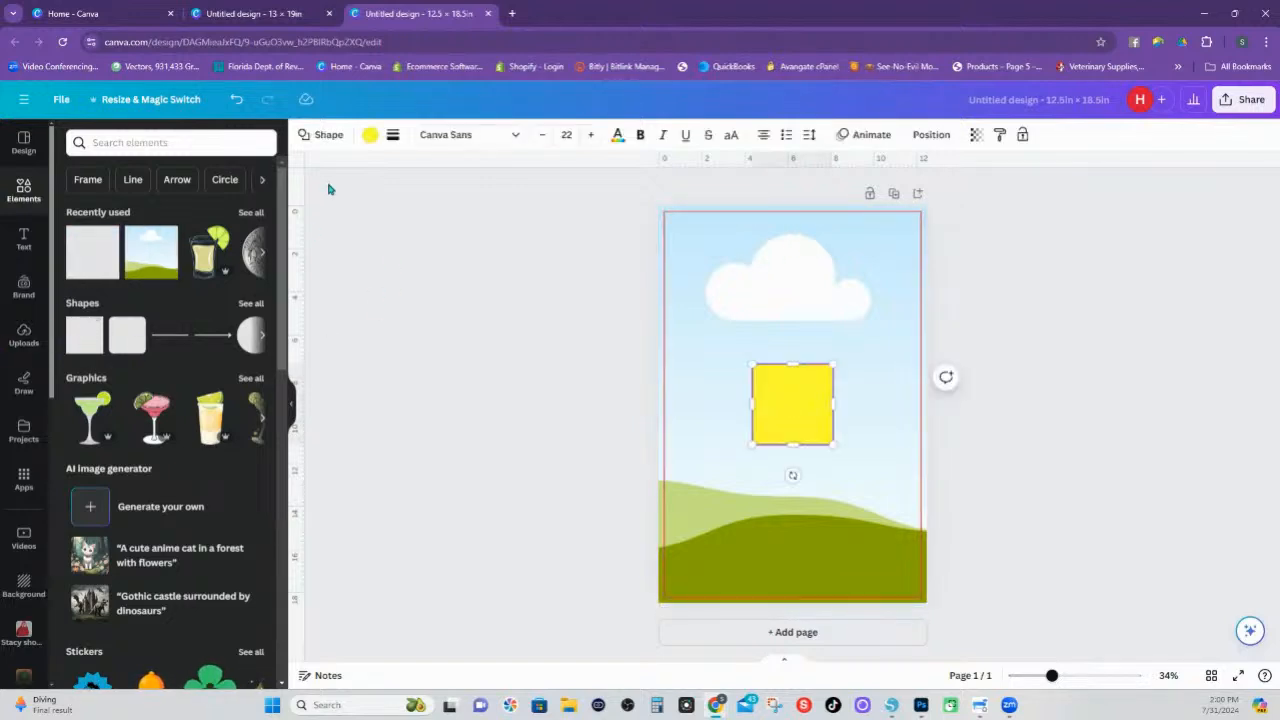
left_click(932, 135)
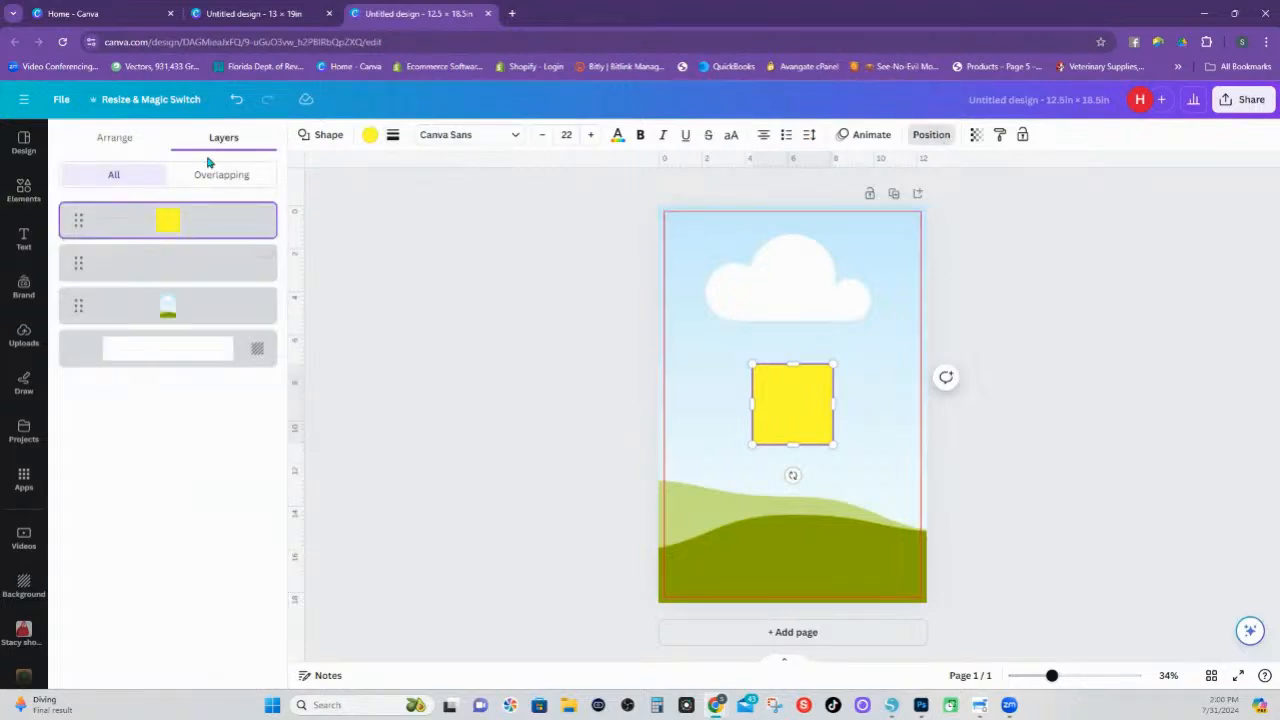
left_click(120, 139)
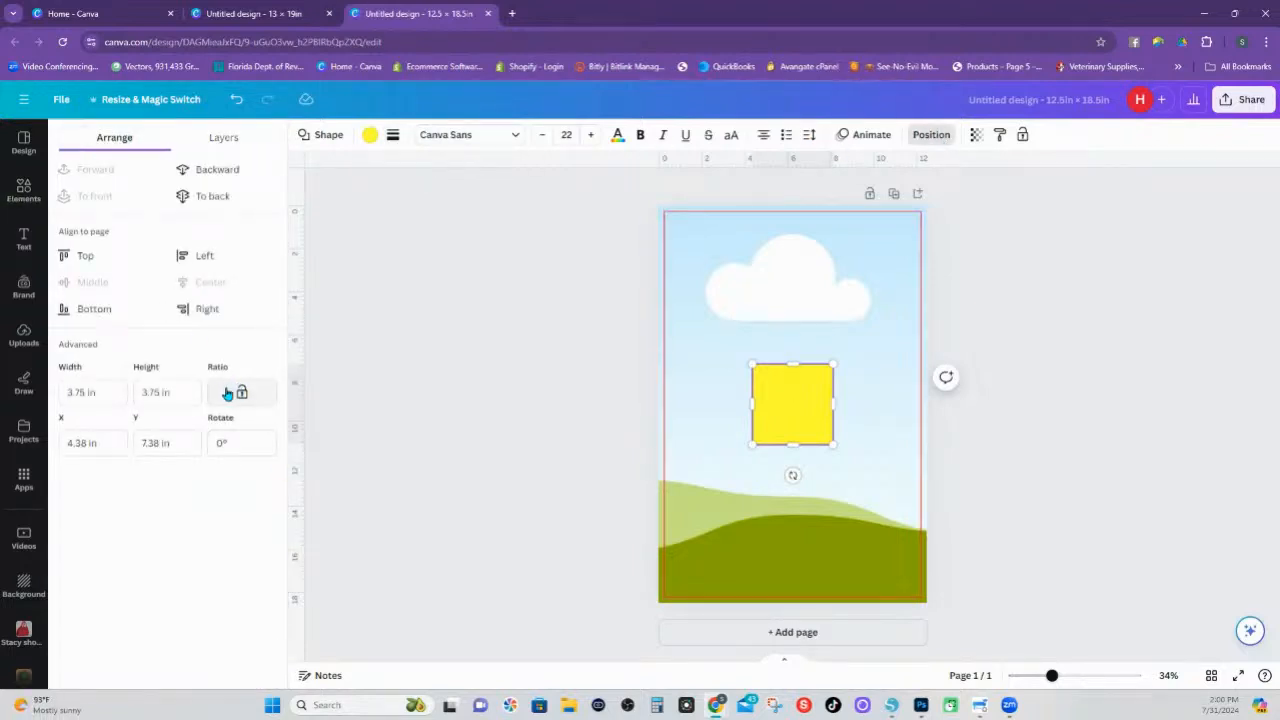
left_click(111, 396)
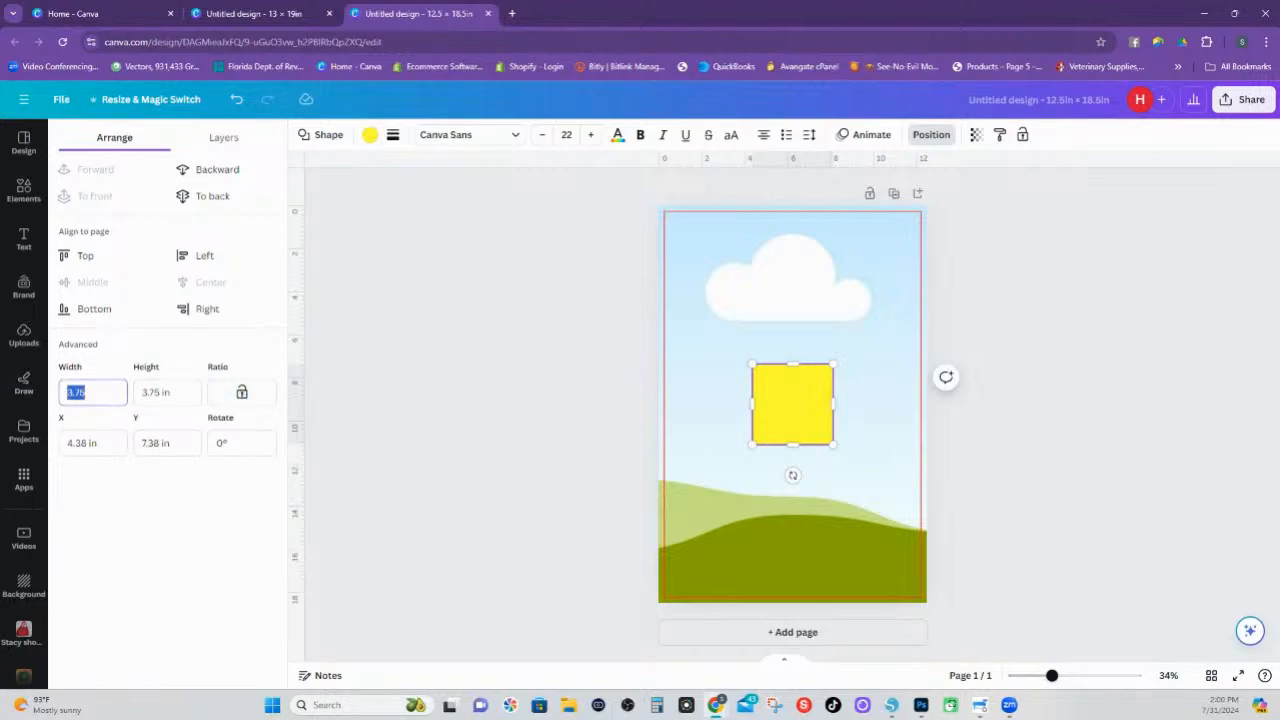
type("11.5")
key("Tab")
key("ctrl+a")
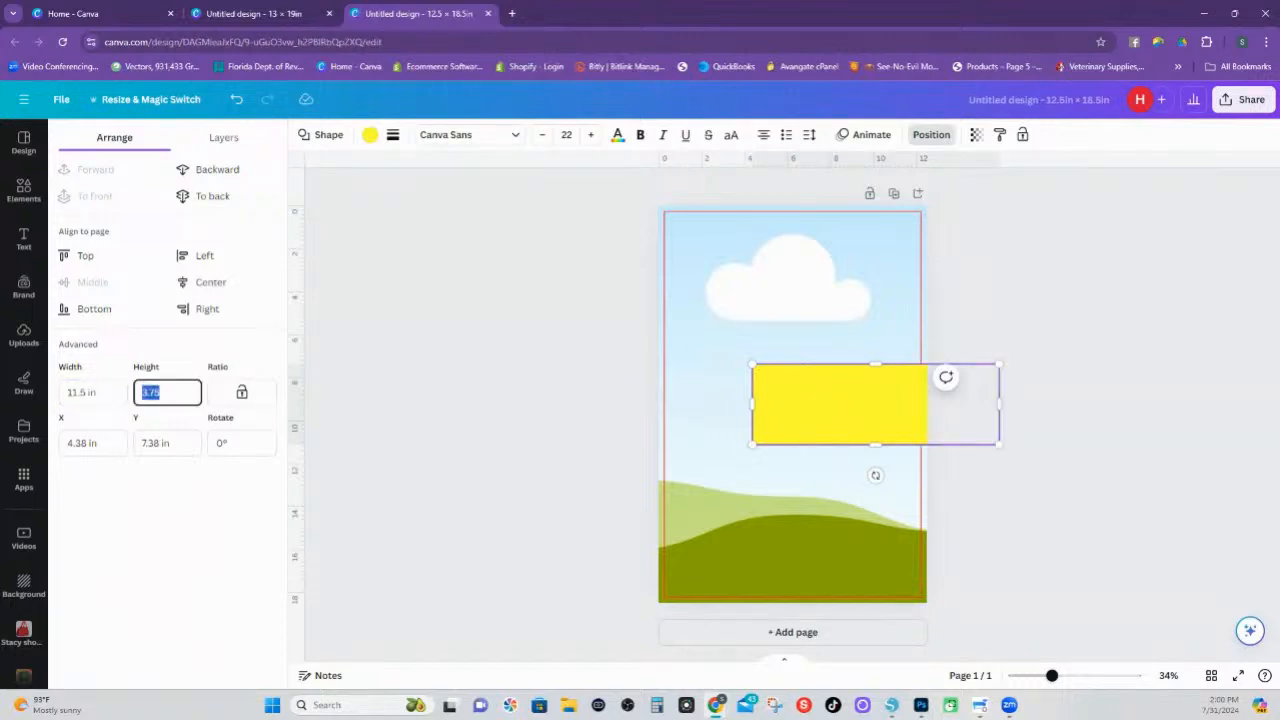
type("17.5")
key("Return")
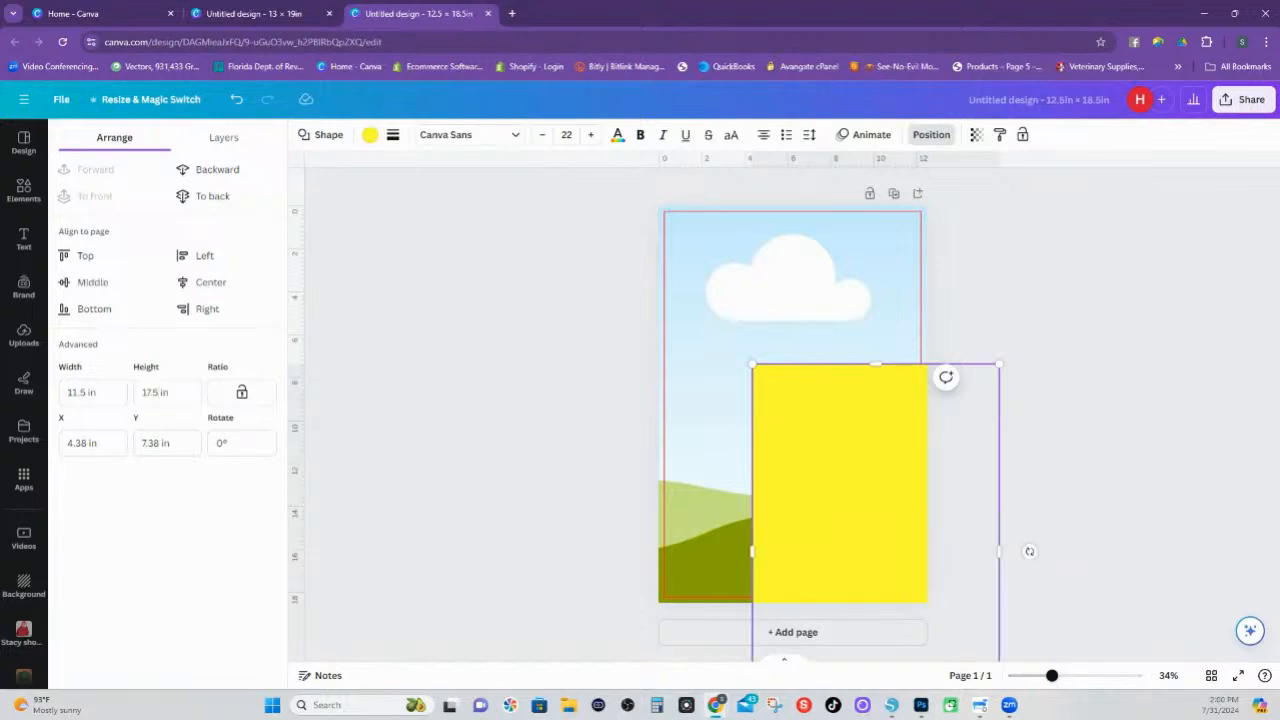
Set the 11.5 × 17.5 in rectangle to no fill and give it a dashed green border
left_click(368, 138)
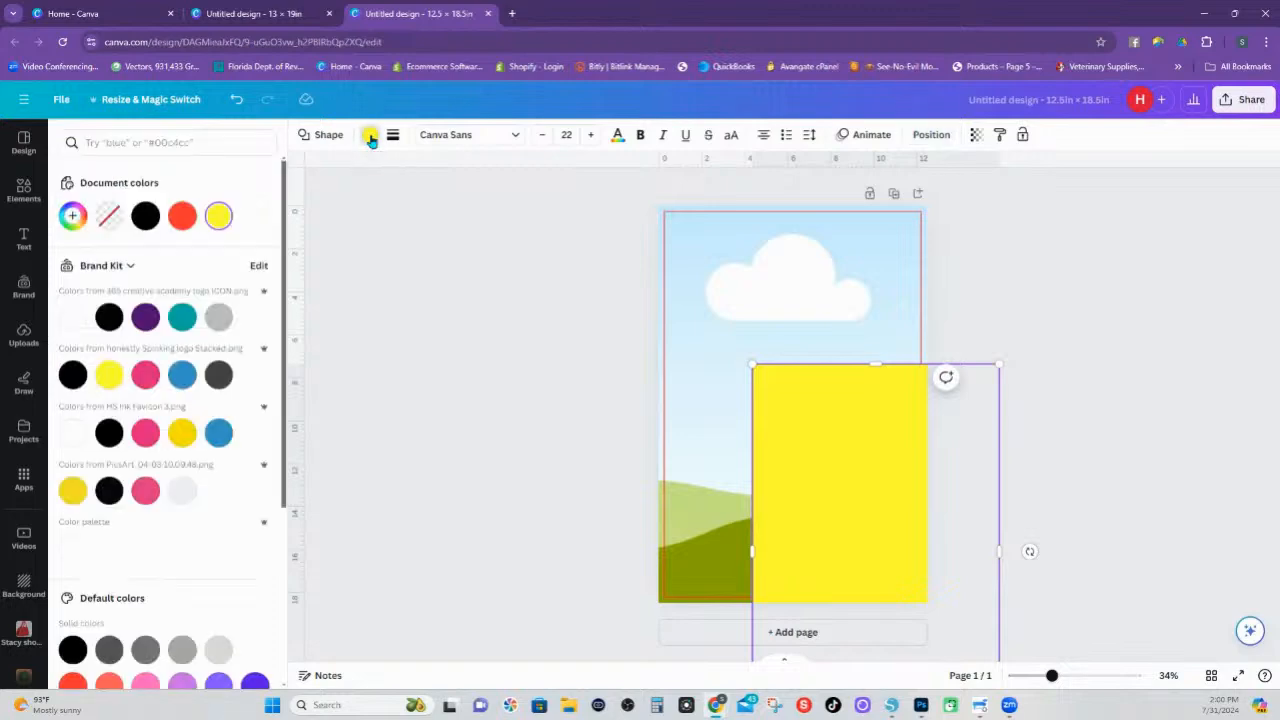
left_click(108, 216)
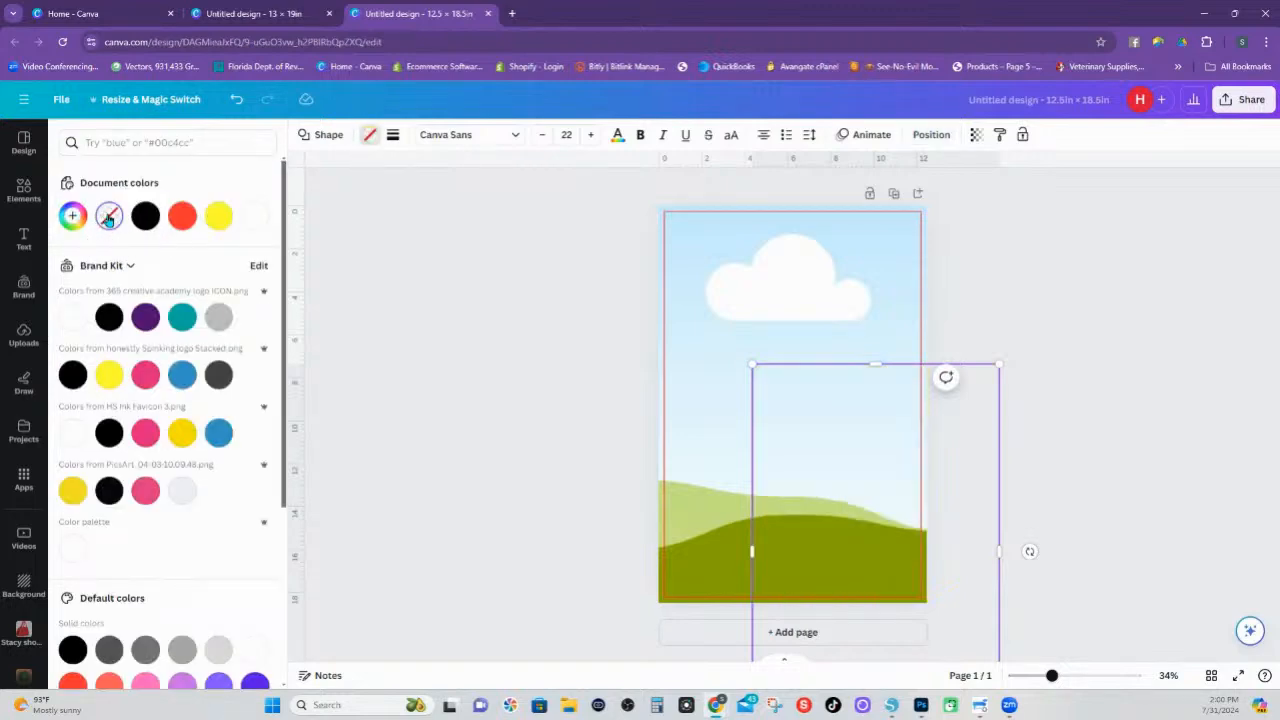
left_click(393, 135)
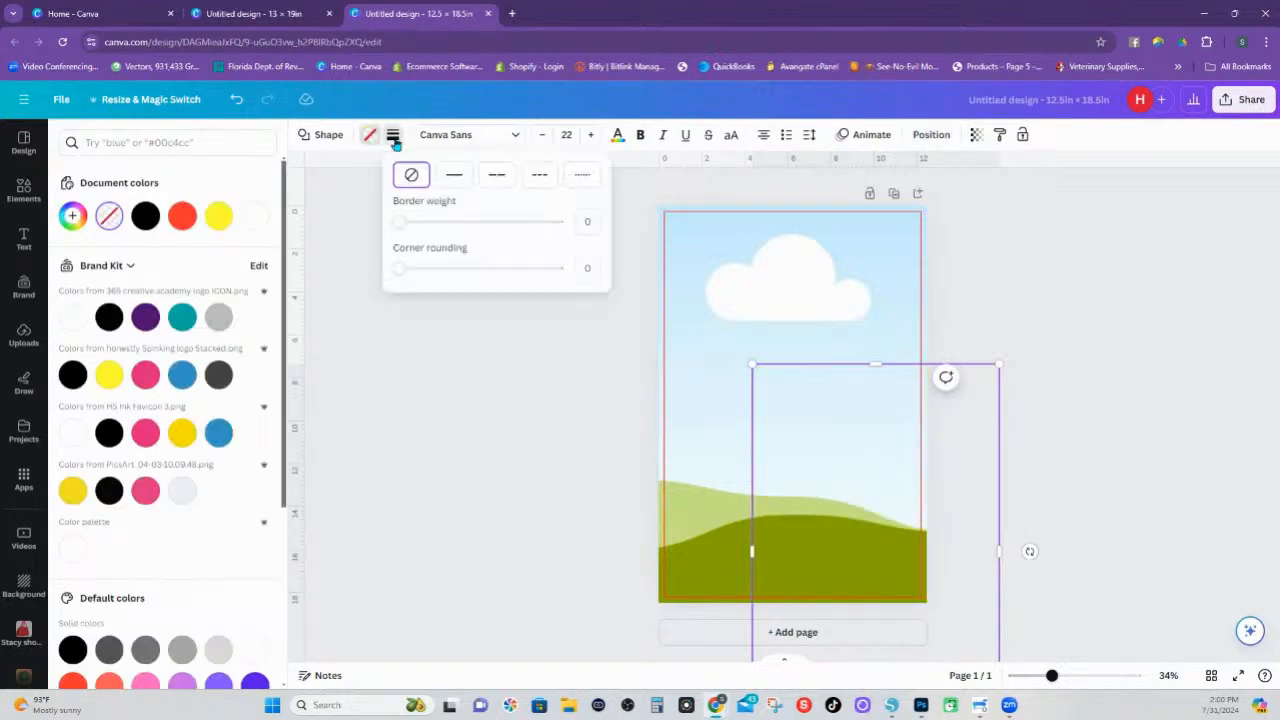
left_click(500, 178)
left_click(393, 137)
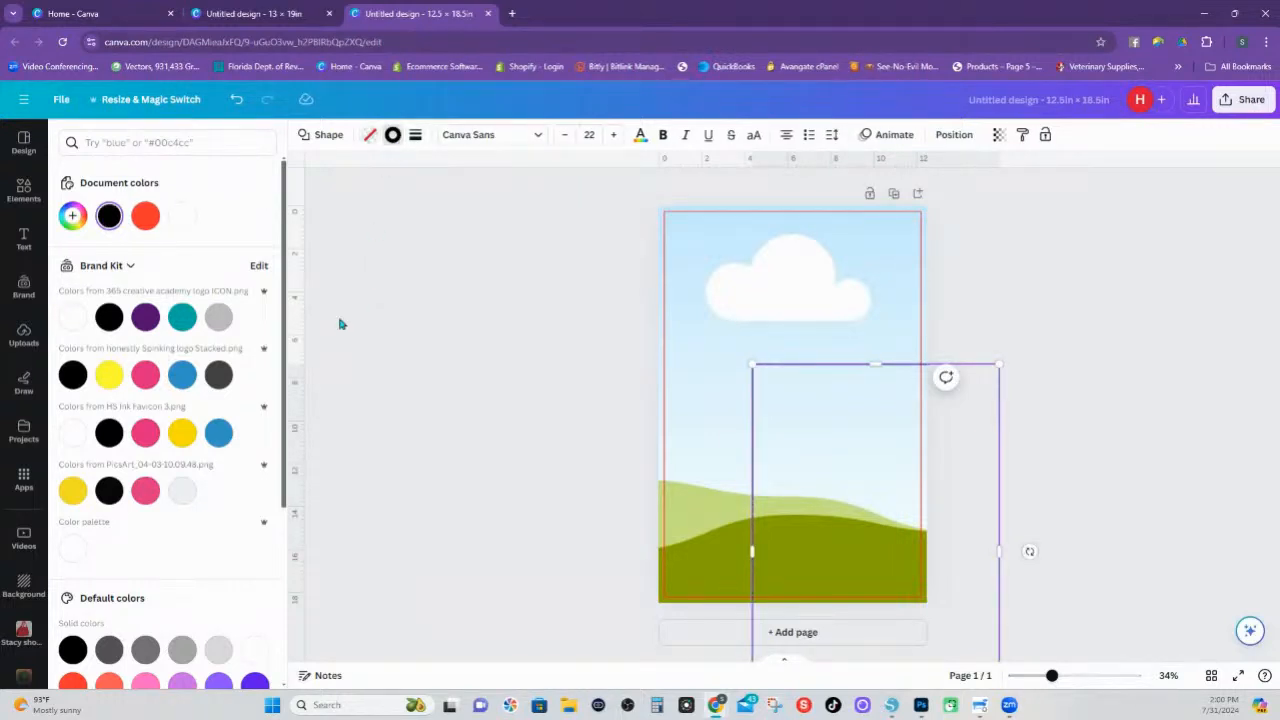
scroll(199, 557, "down", 3)
left_click(72, 490)
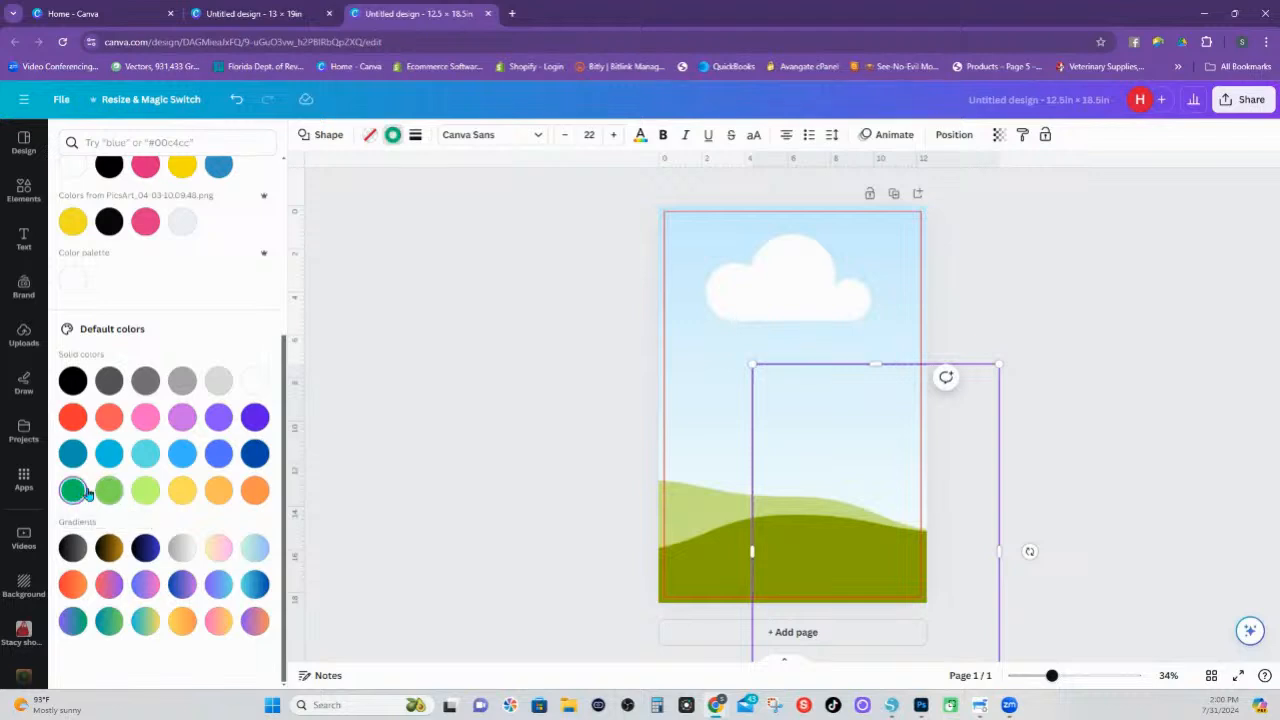
Move the dashed green rectangle so that it is centred inside the red outline
left_click(979, 389)
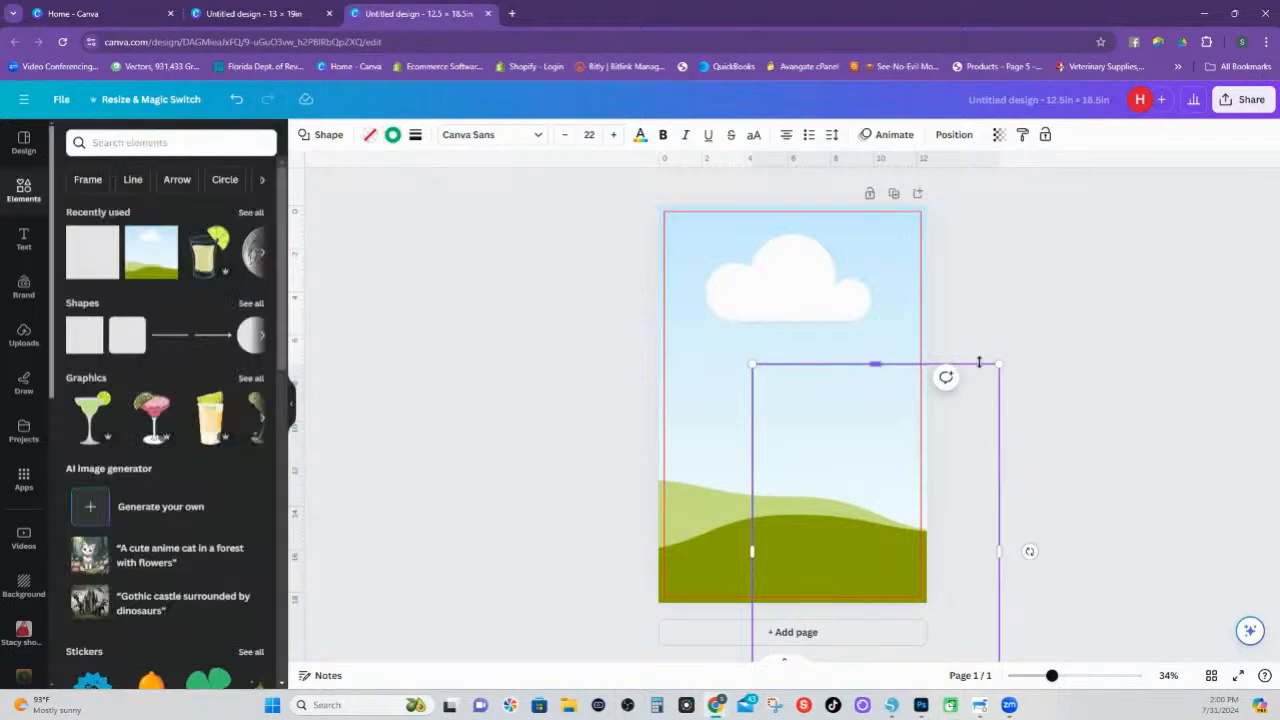
left_click(965, 376)
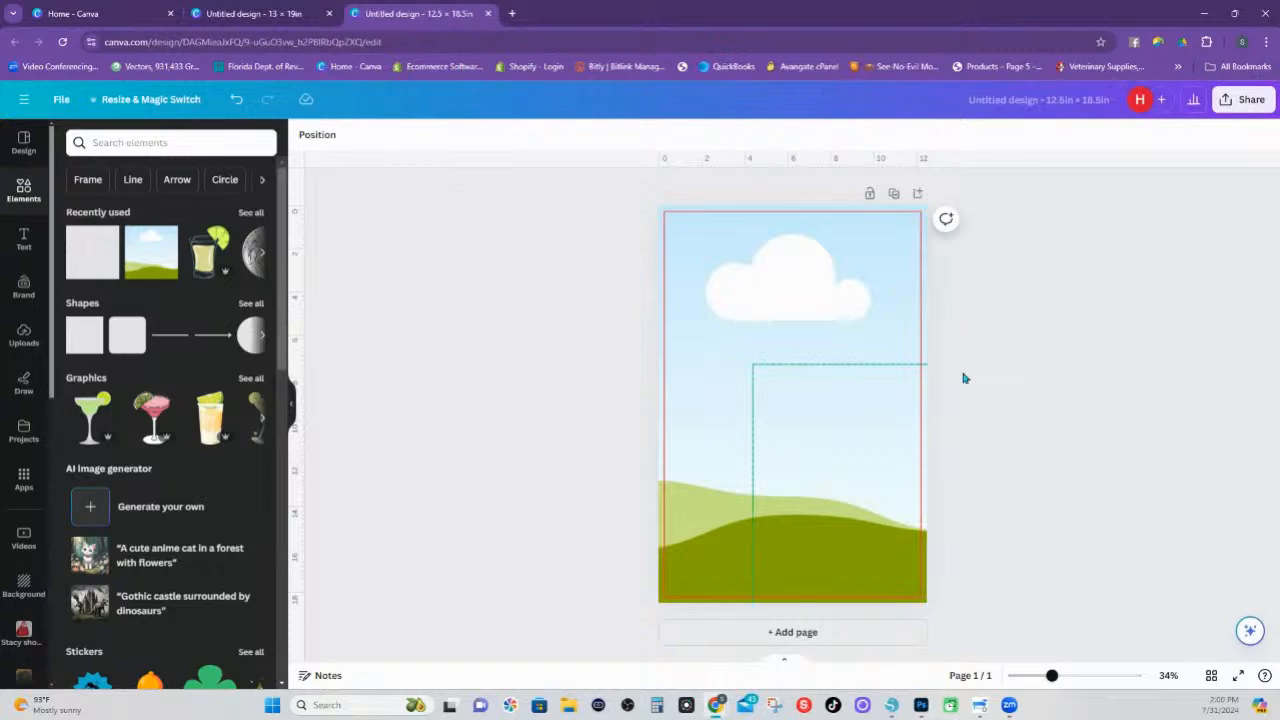
left_click(882, 366)
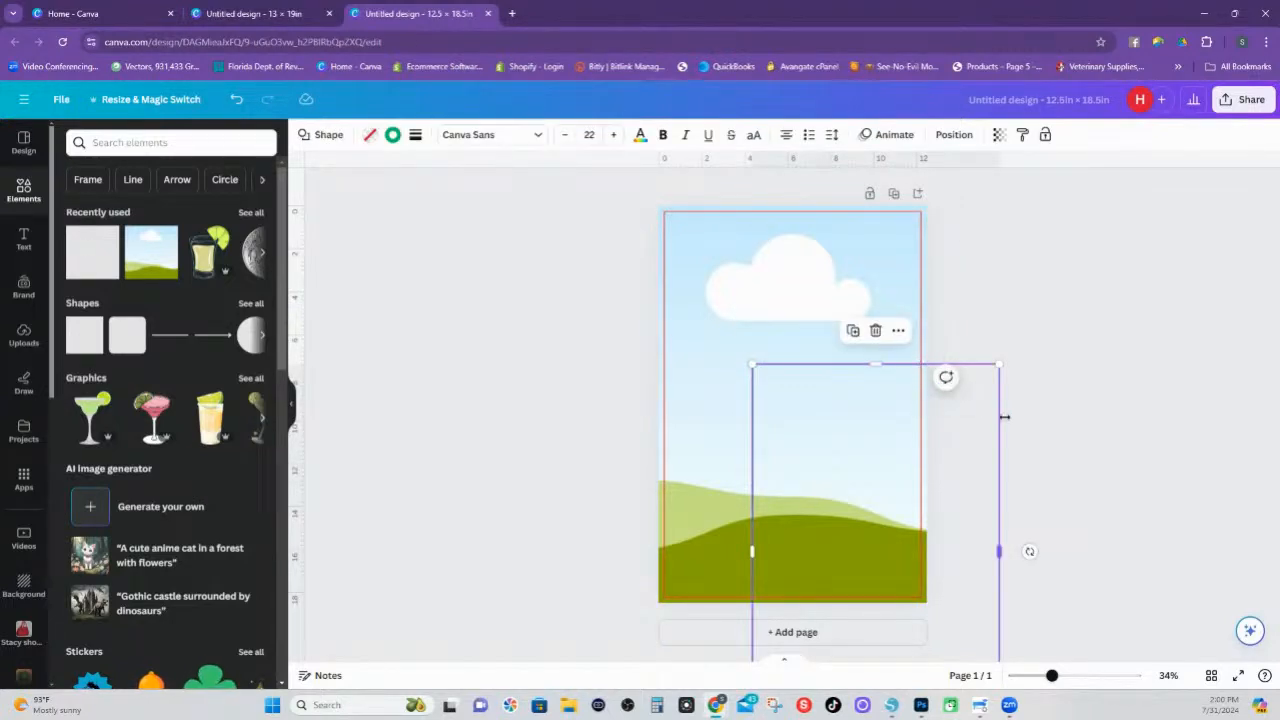
left_click_drag(978, 388, 897, 239)
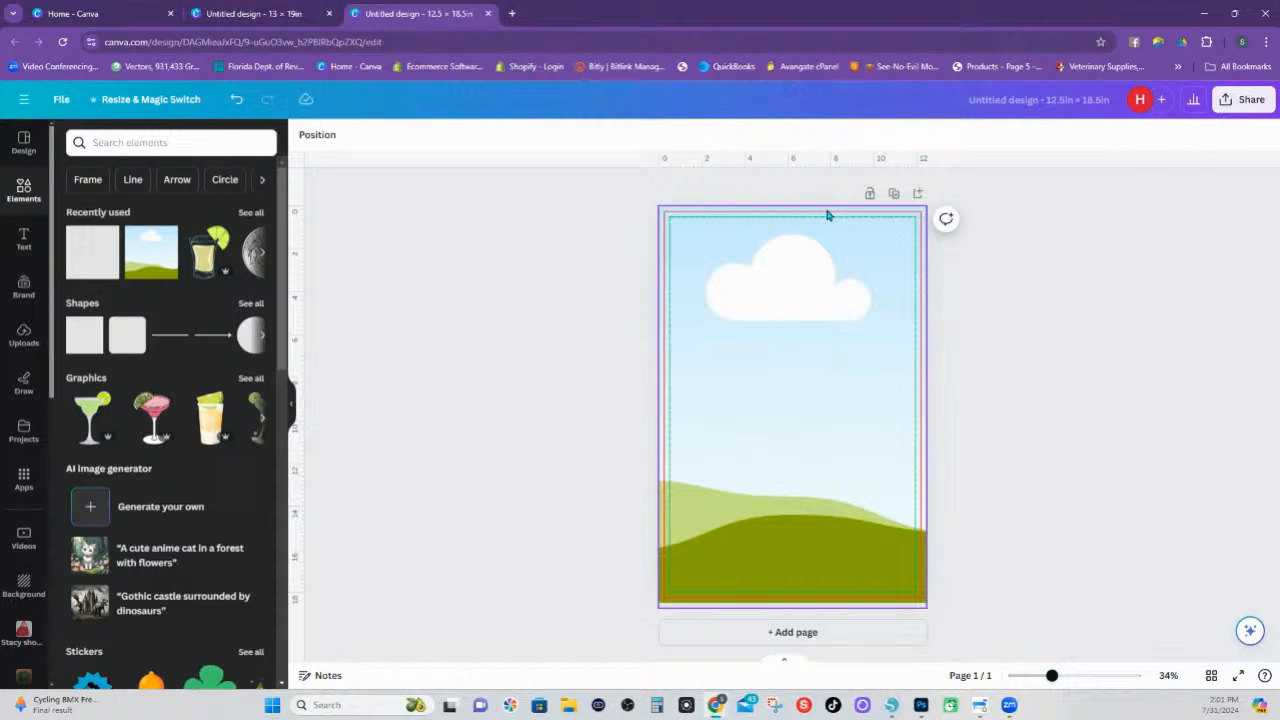
Search the elements for "sparkle" and fill the page-sized picture frame with the pale white bokeh photo
left_click(147, 143)
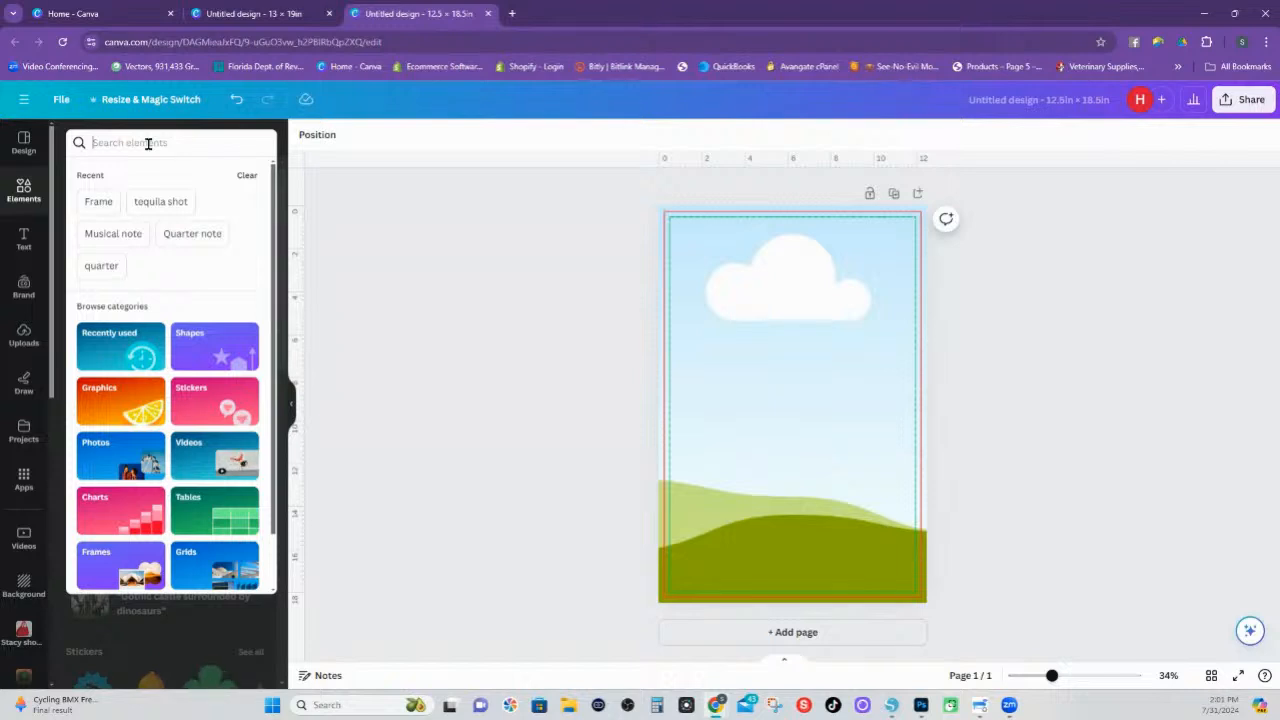
type("sparkle")
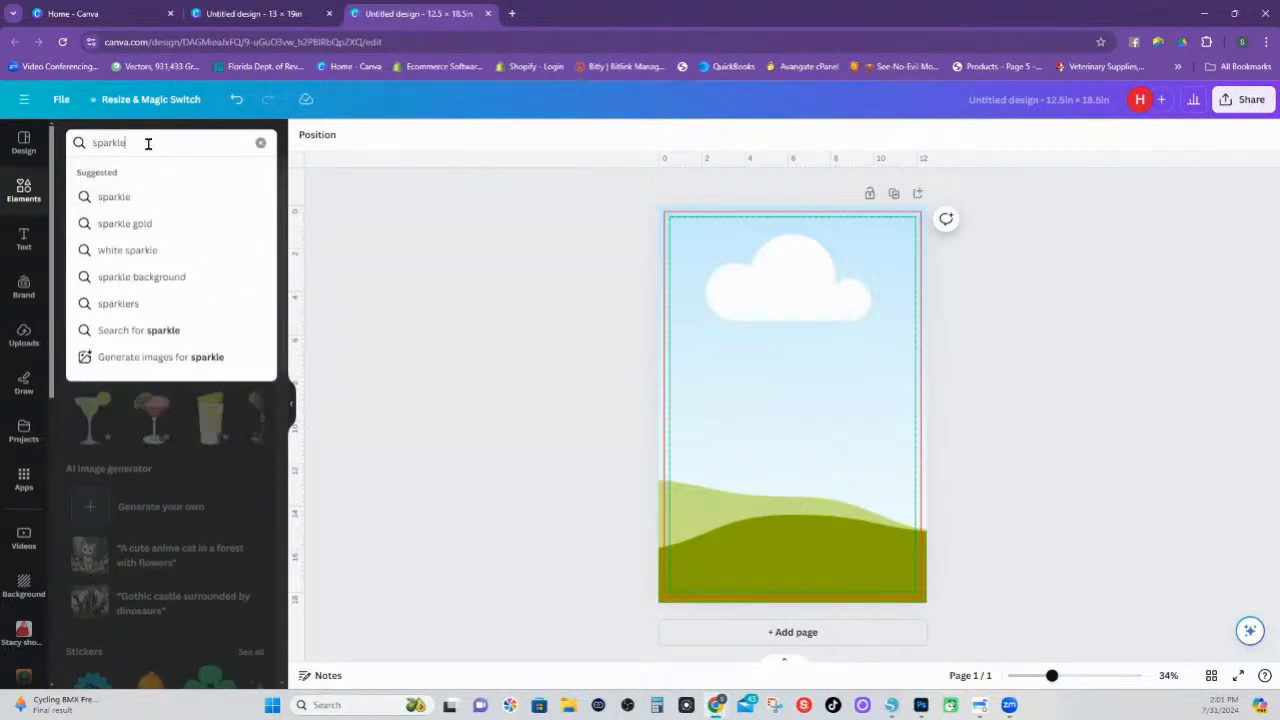
key("Return")
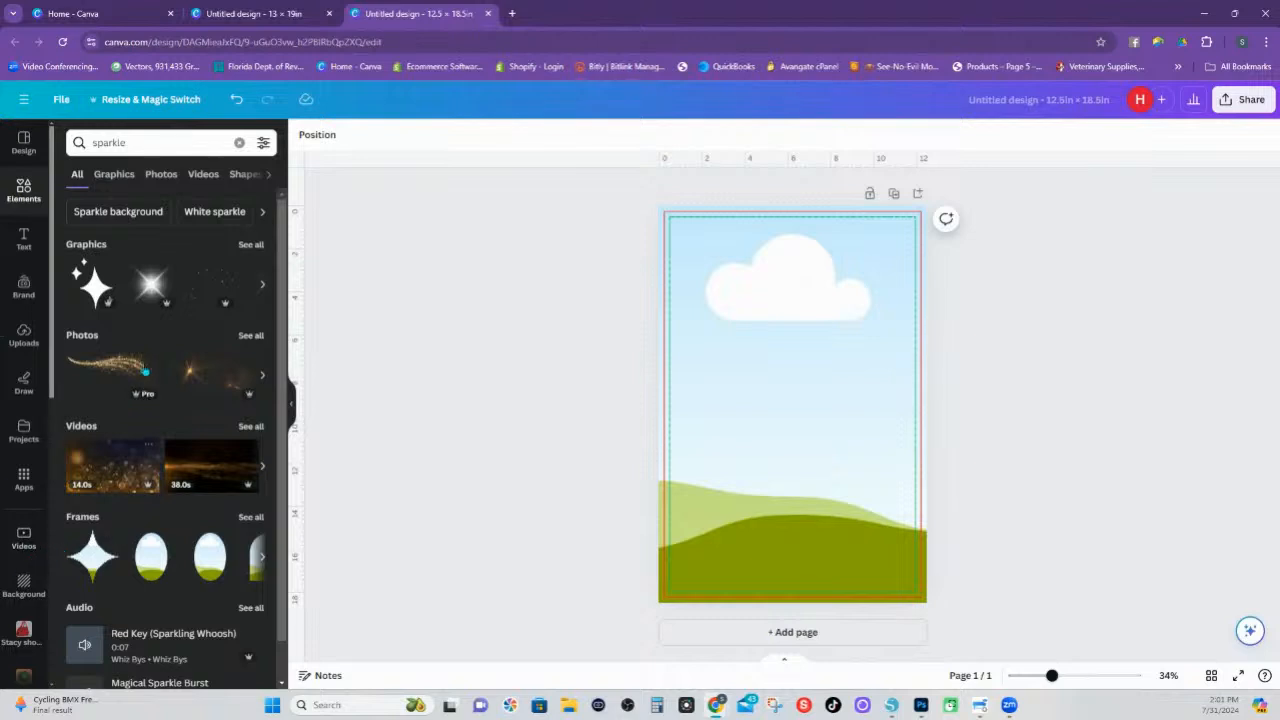
scroll(210, 395, "down", 1)
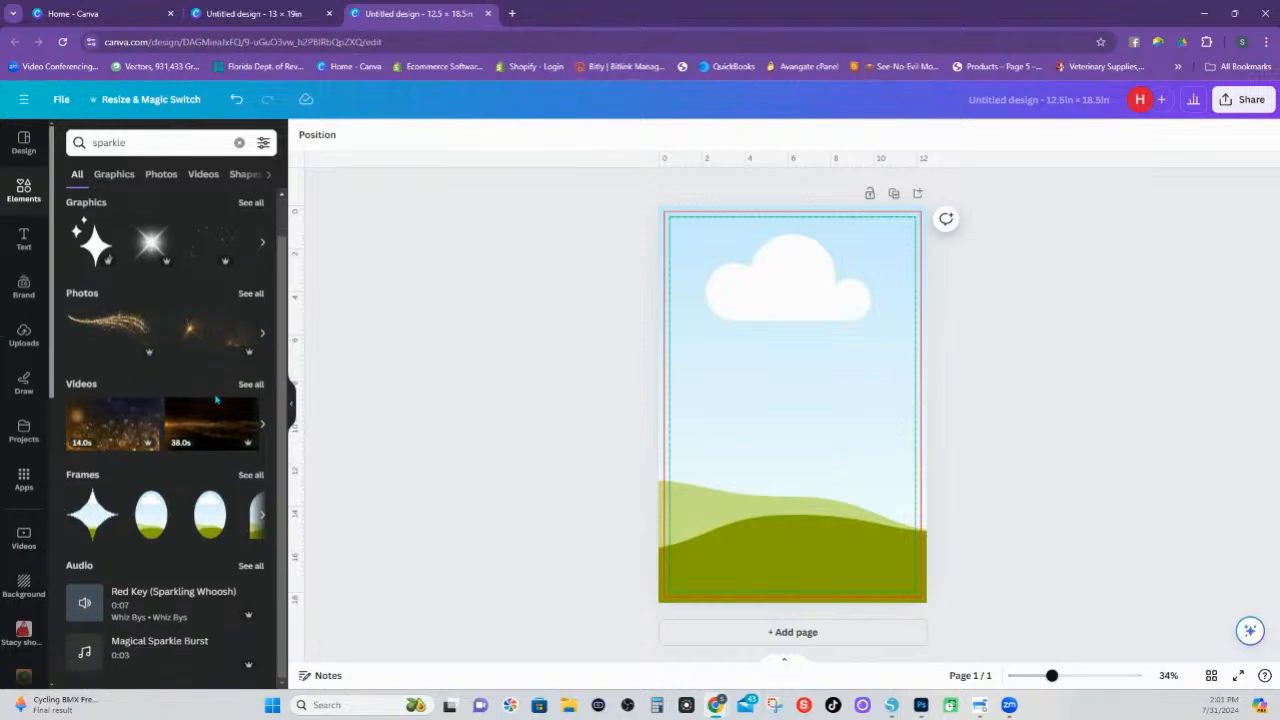
scroll(215, 399, "up", 1)
left_click(250, 338)
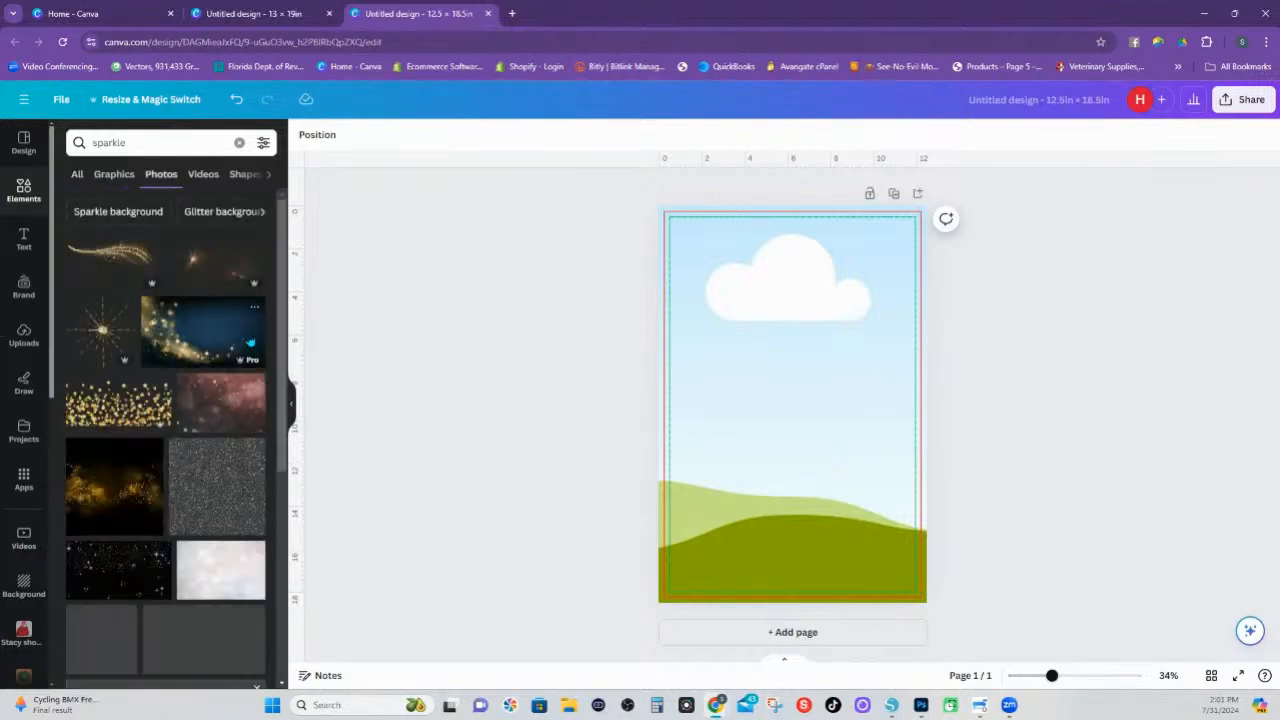
scroll(174, 565, "down", 1)
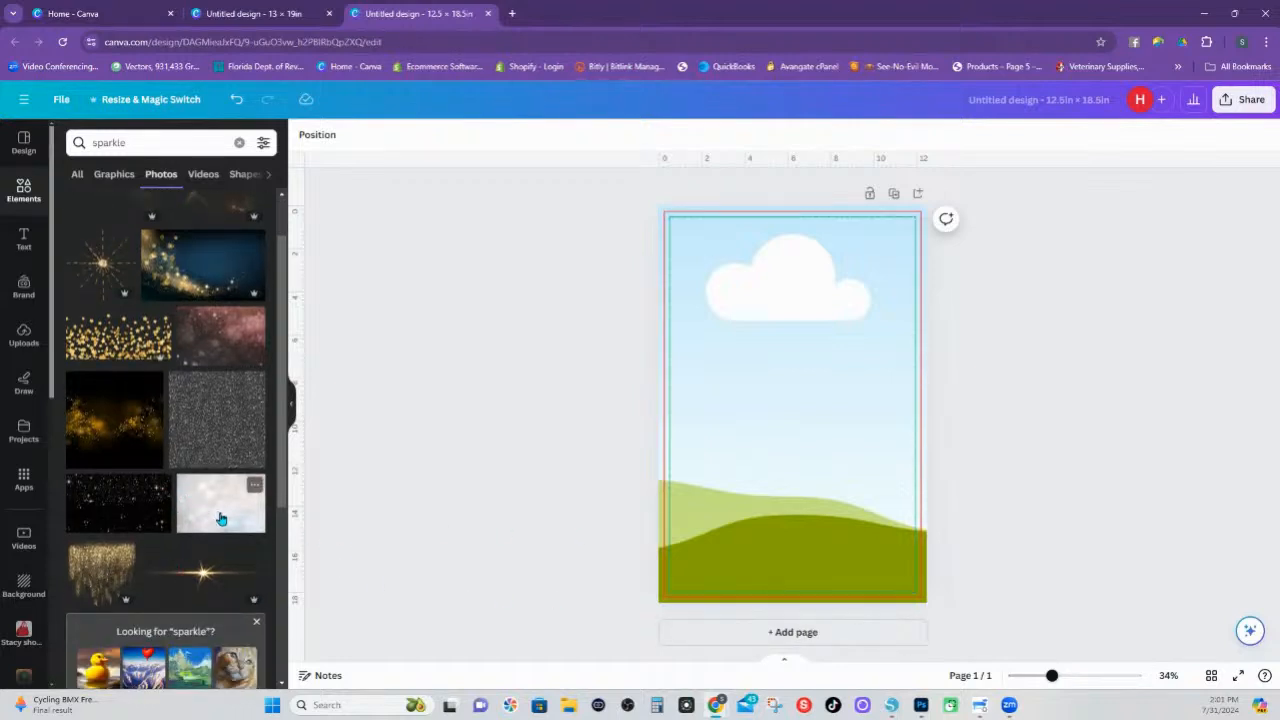
left_click_drag(221, 518, 695, 224)
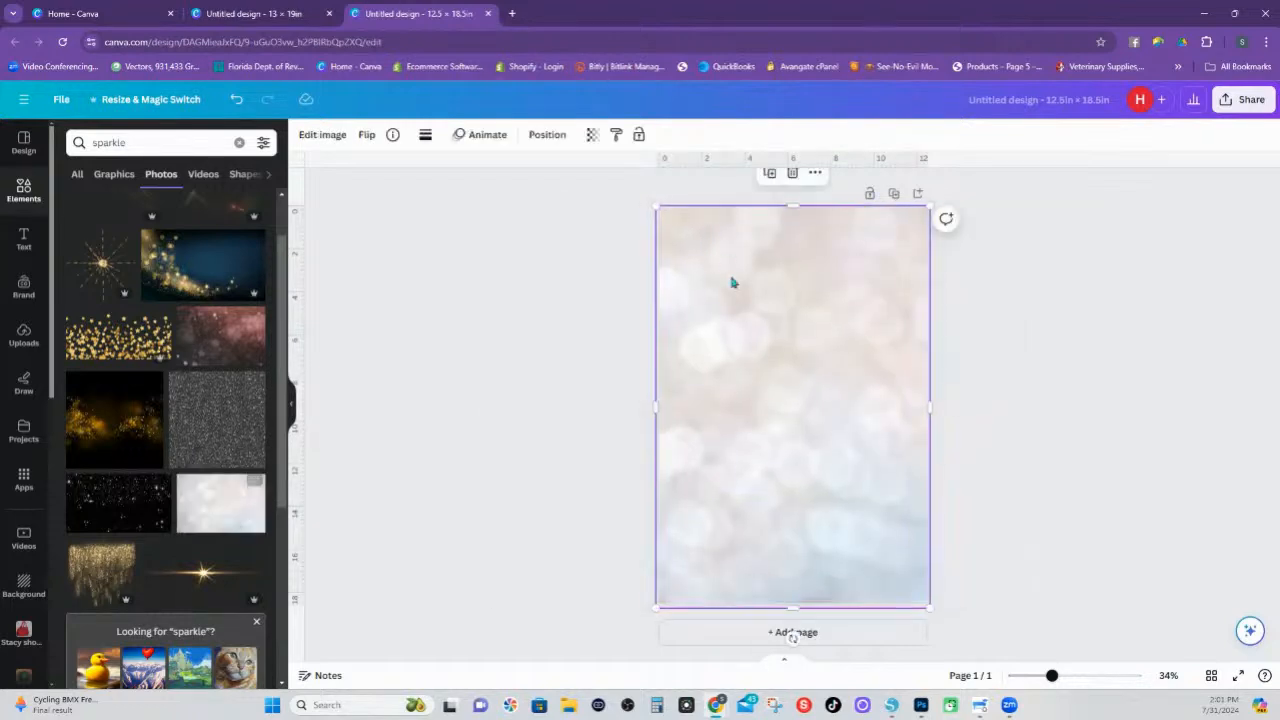
Try repositioning the elements over the sparkle photo background and undo the moves
left_click_drag(759, 371, 772, 400)
key("ctrl+z")
left_click_drag(729, 223, 925, 595)
left_click_drag(725, 318, 762, 347)
key("ctrl+z")
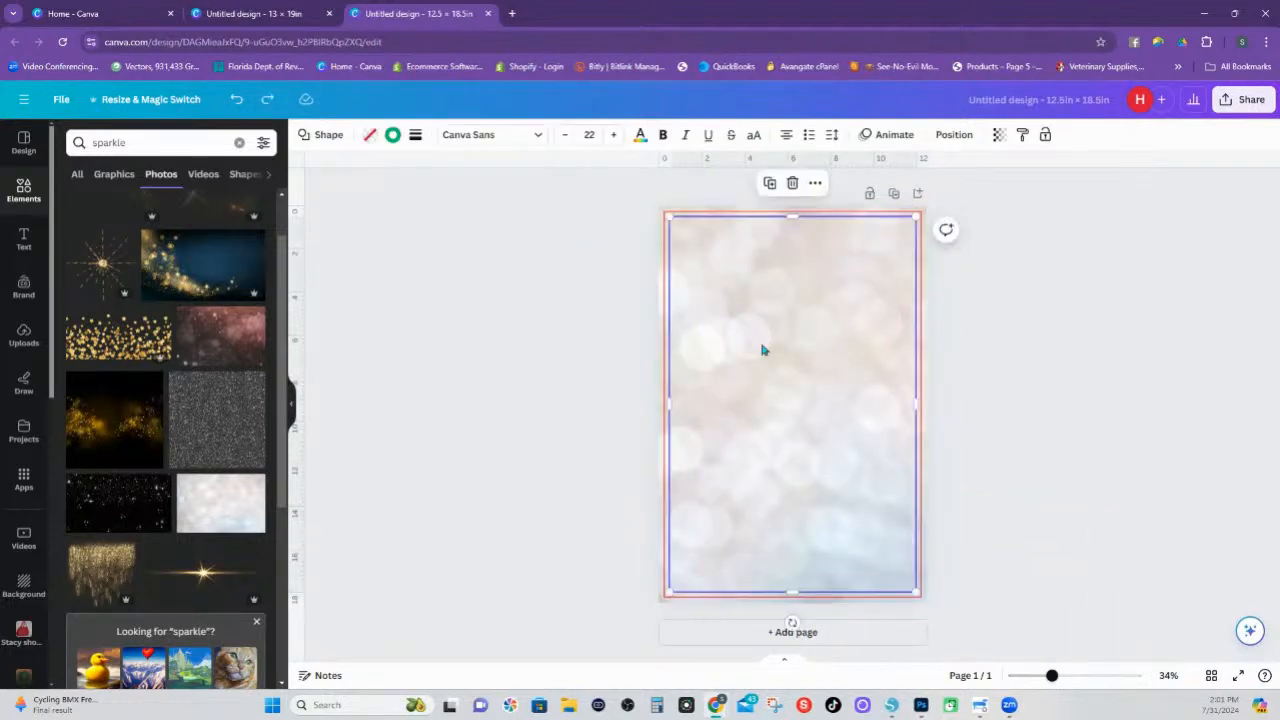
Select the green and red guide rectangles together, group them, and deselect the group
left_click(727, 214, "shift")
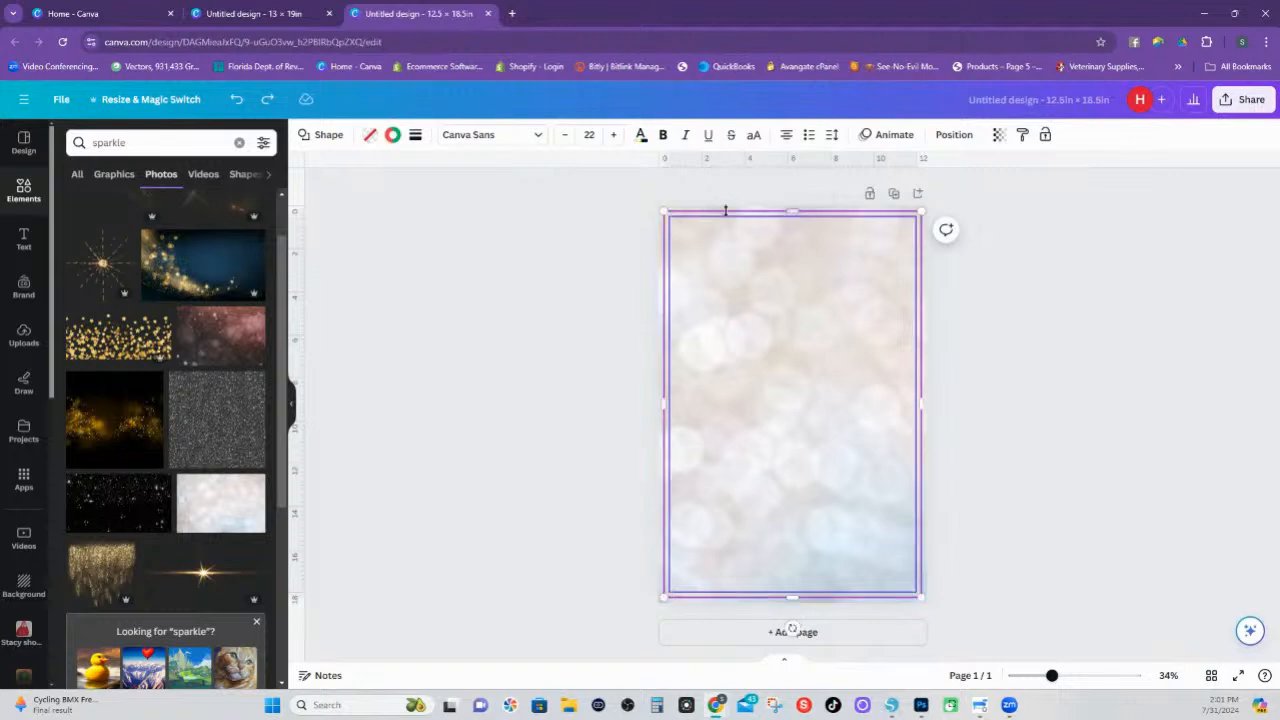
right_click(727, 214)
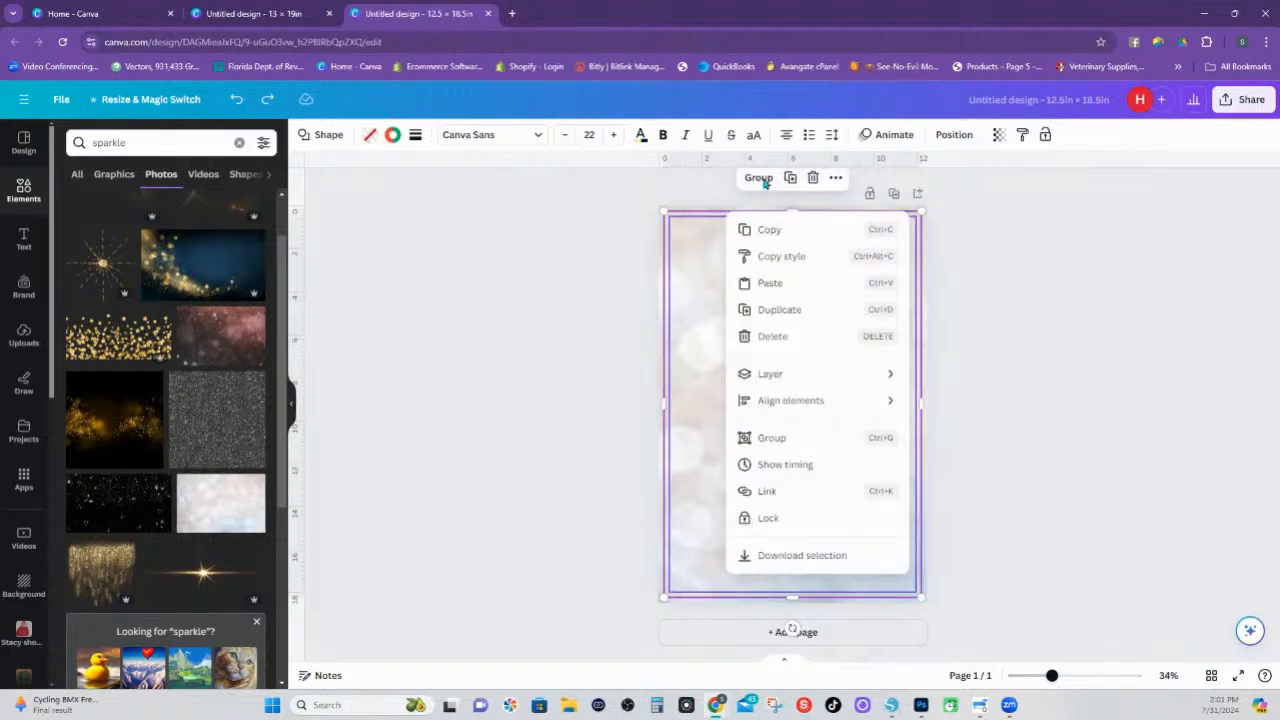
left_click(763, 182)
left_click(1000, 253)
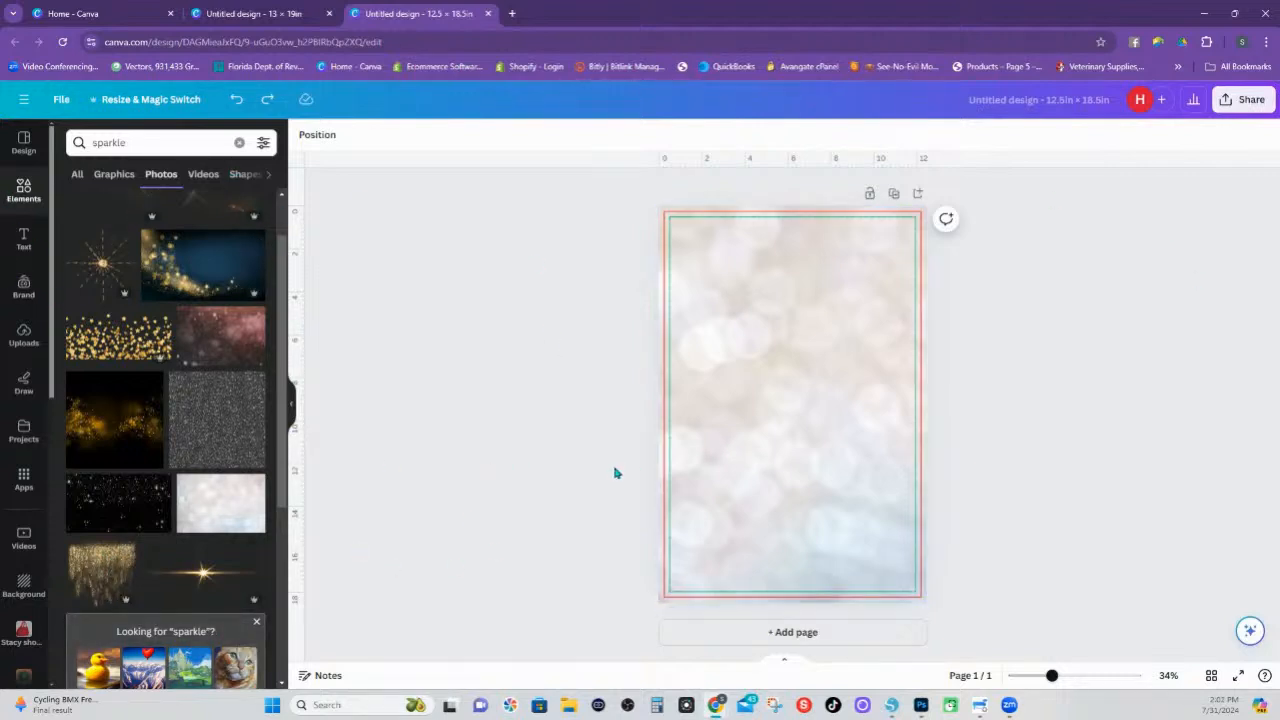
Lock the page-sized background photo of pale bokeh in place
left_click(659, 471)
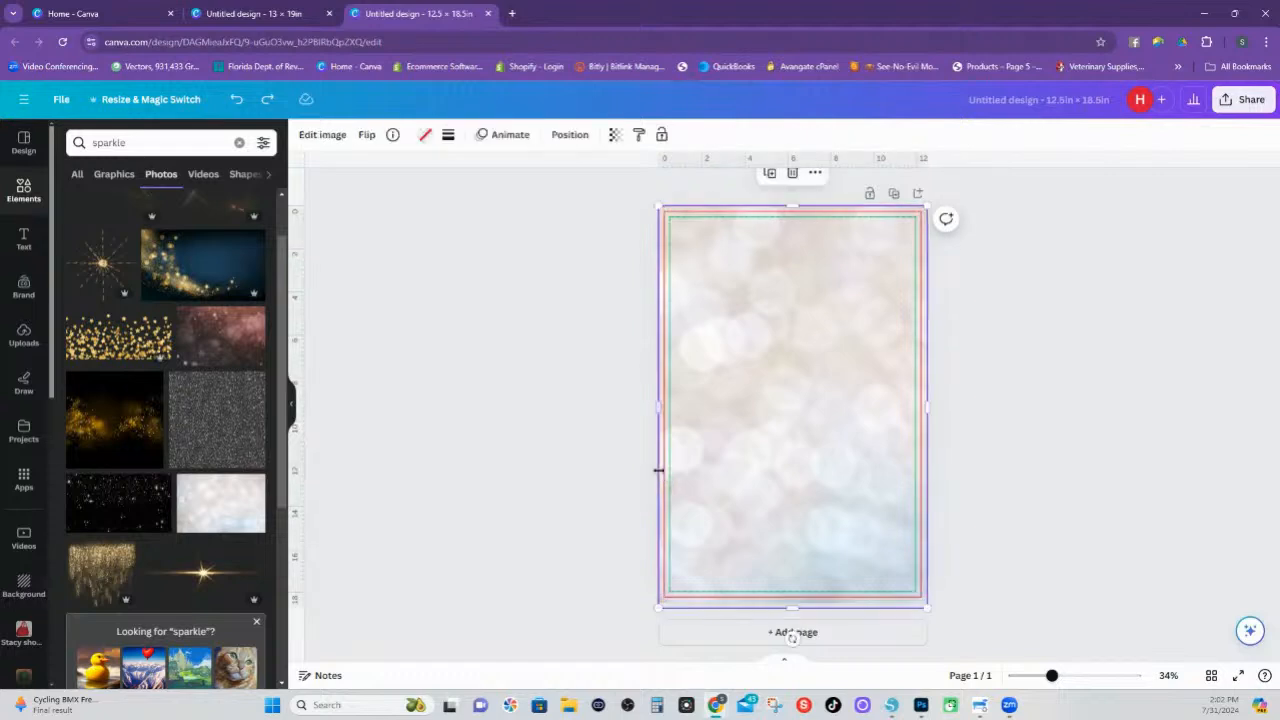
right_click(659, 471)
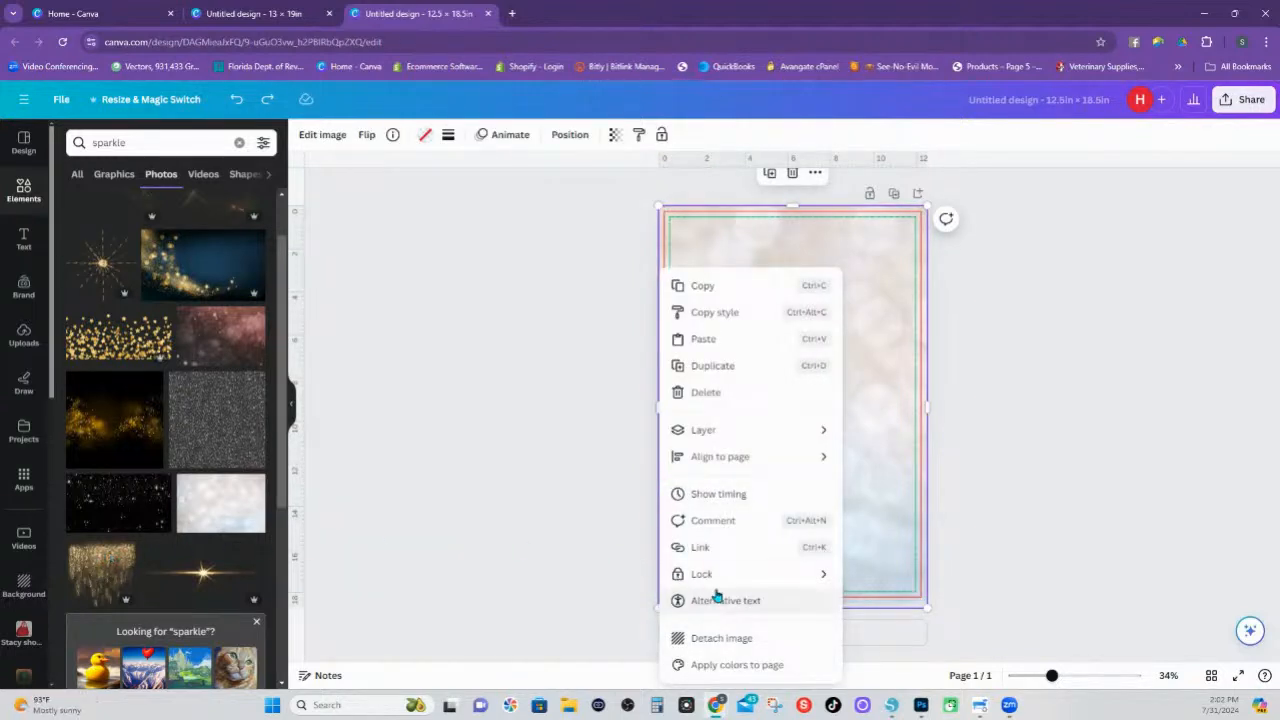
mouse_move(711, 579)
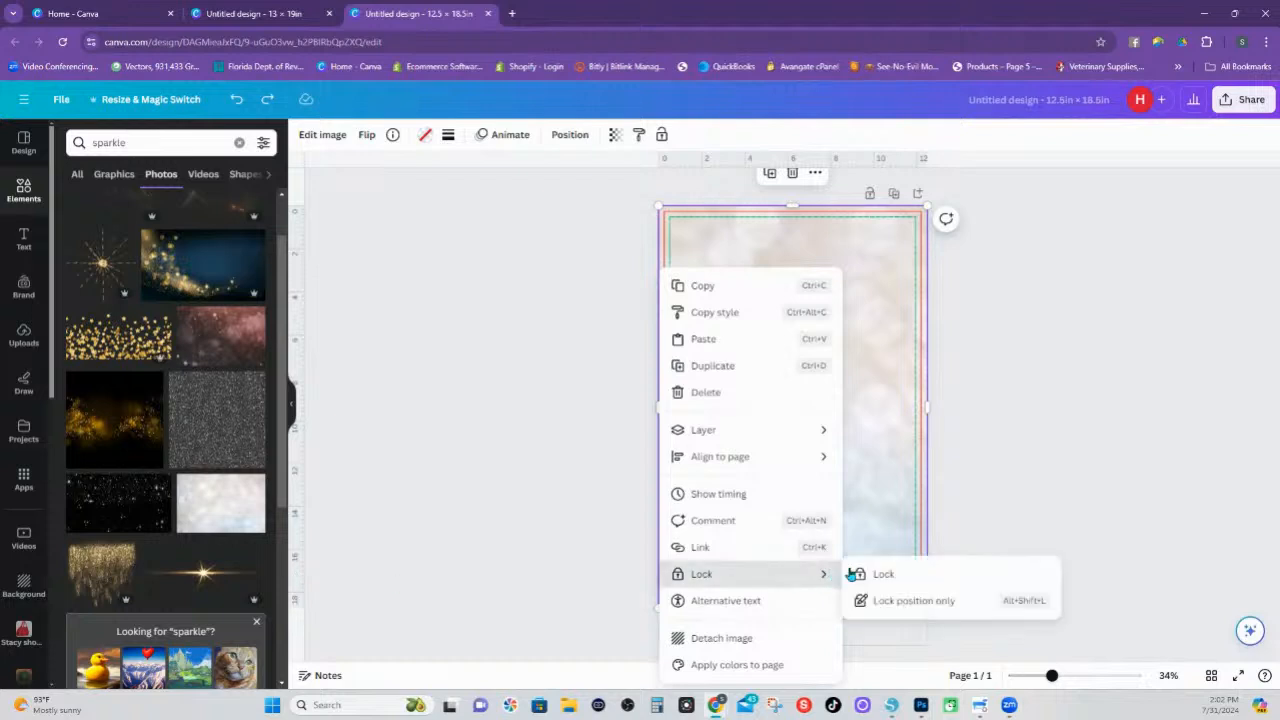
left_click(883, 574)
Add the hanging gold glitter photo and enlarge it to span the full page width along the page's upper edge
left_click(125, 570)
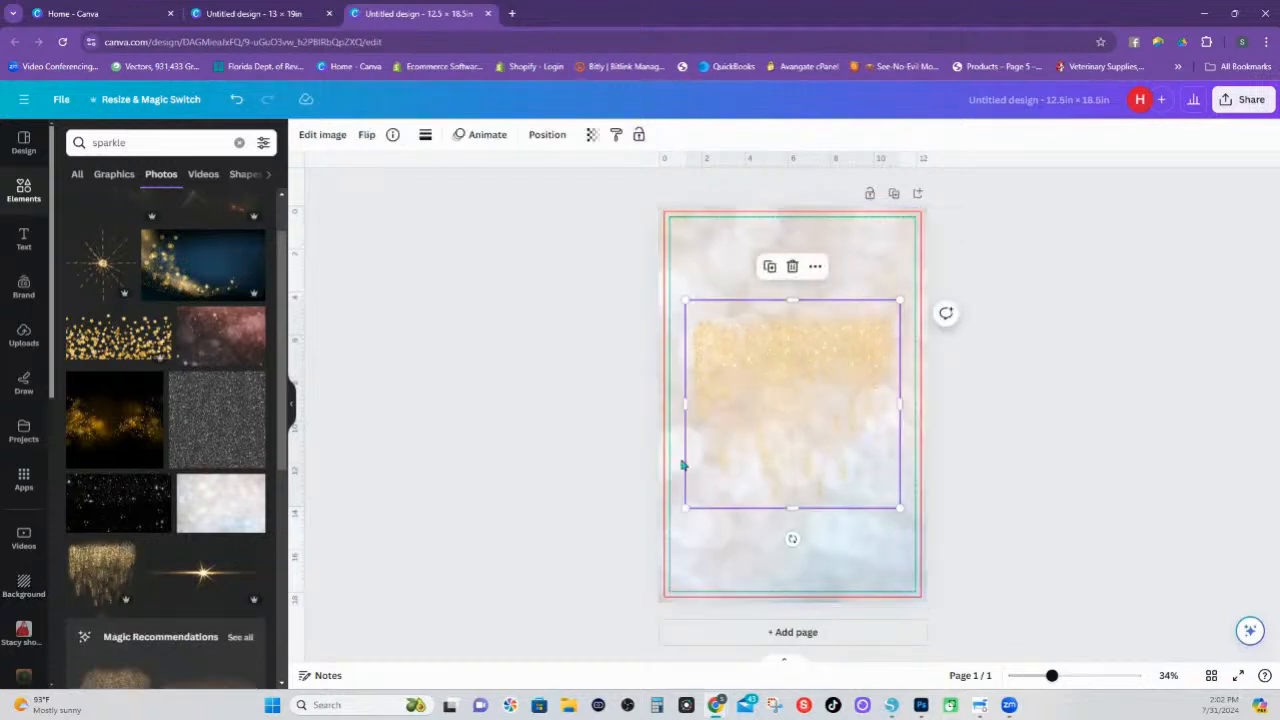
left_click_drag(795, 341, 774, 243)
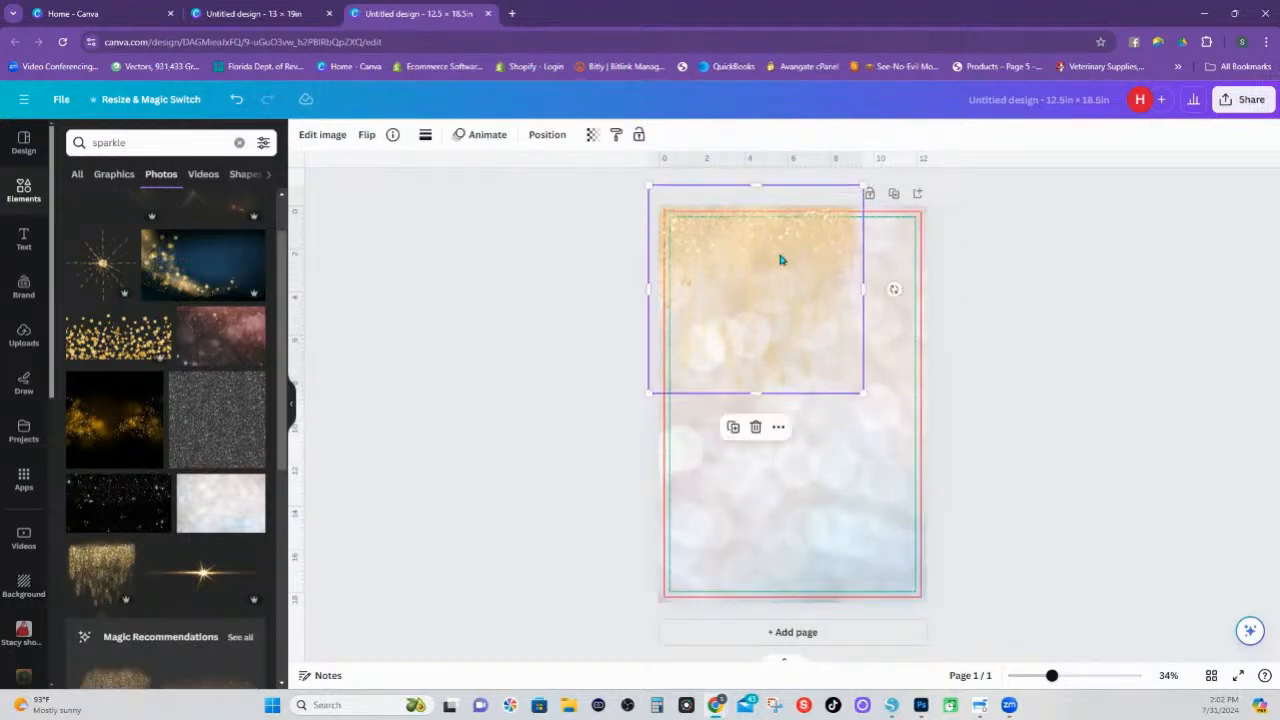
left_click_drag(863, 392, 966, 437)
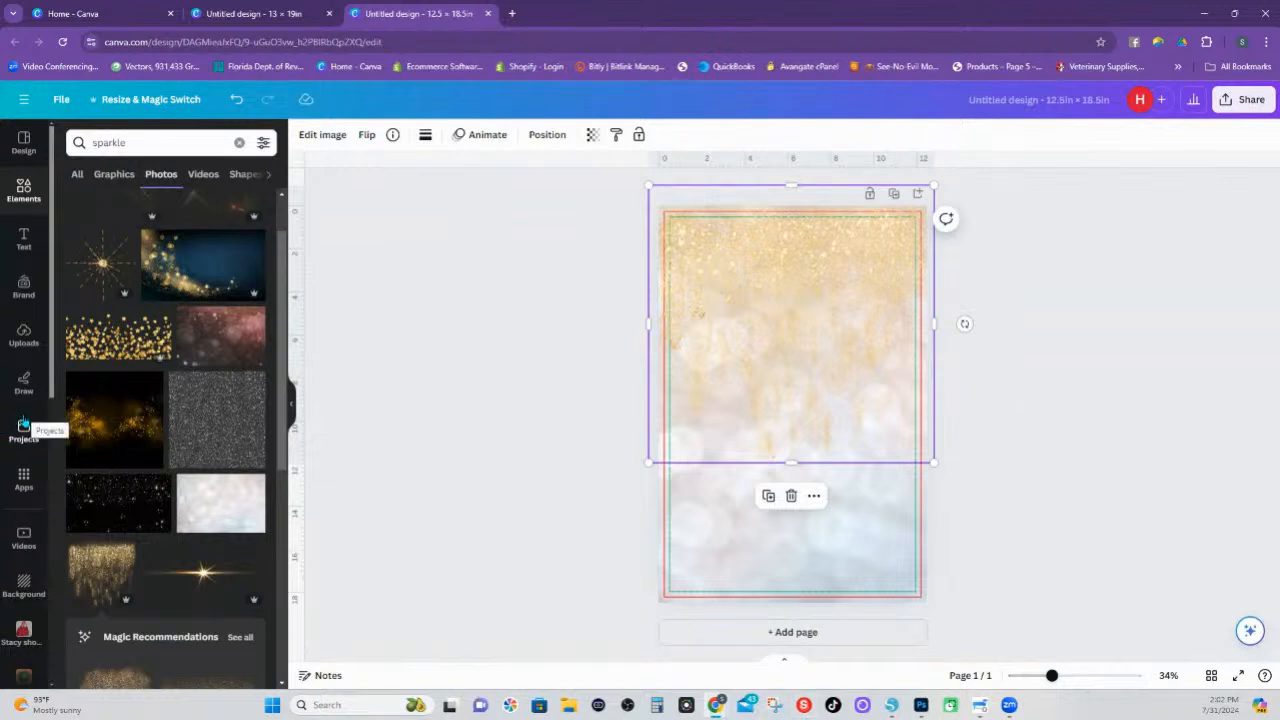
Delete the red and green guide rectangles from the design
left_click(915, 600)
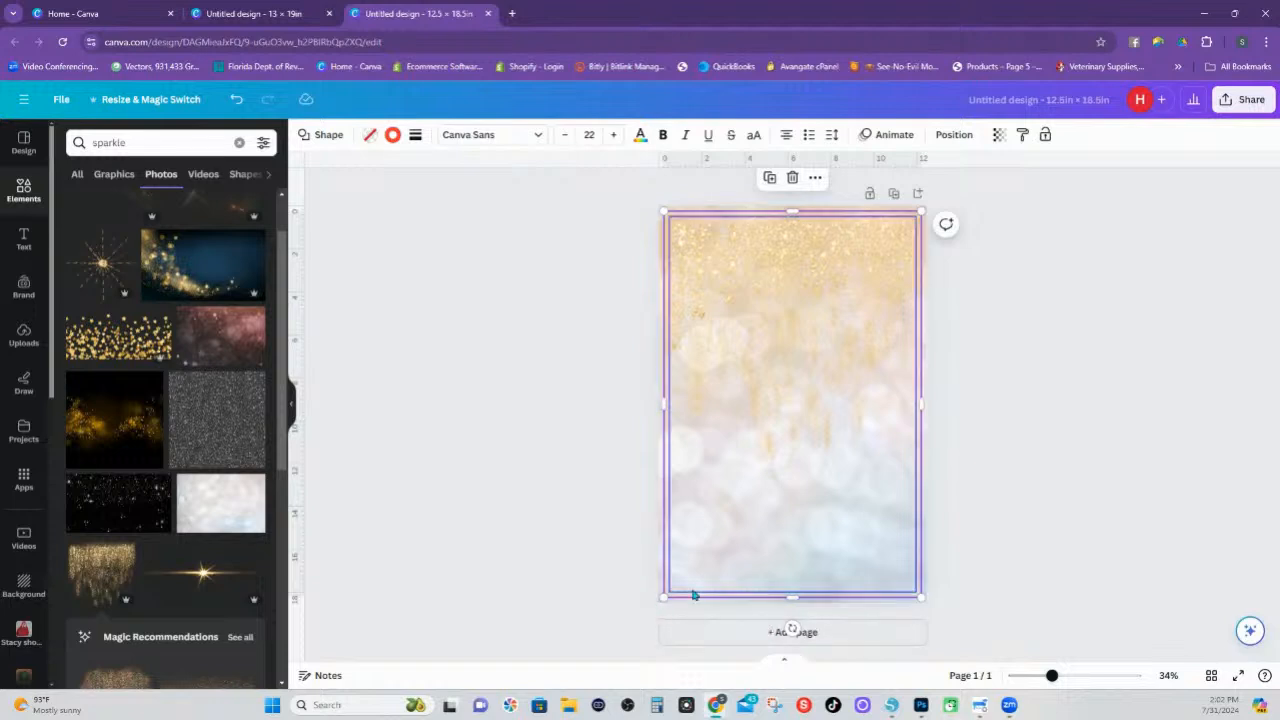
left_click(836, 624)
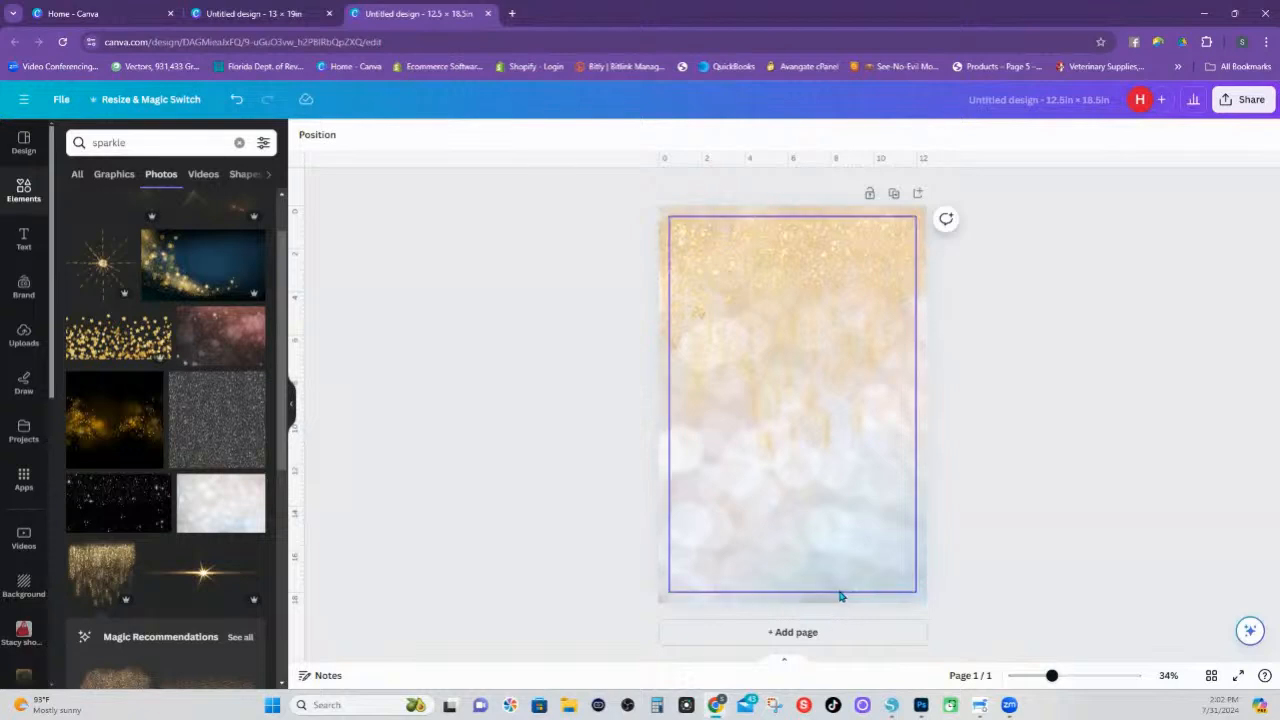
left_click(840, 597)
left_click(840, 597)
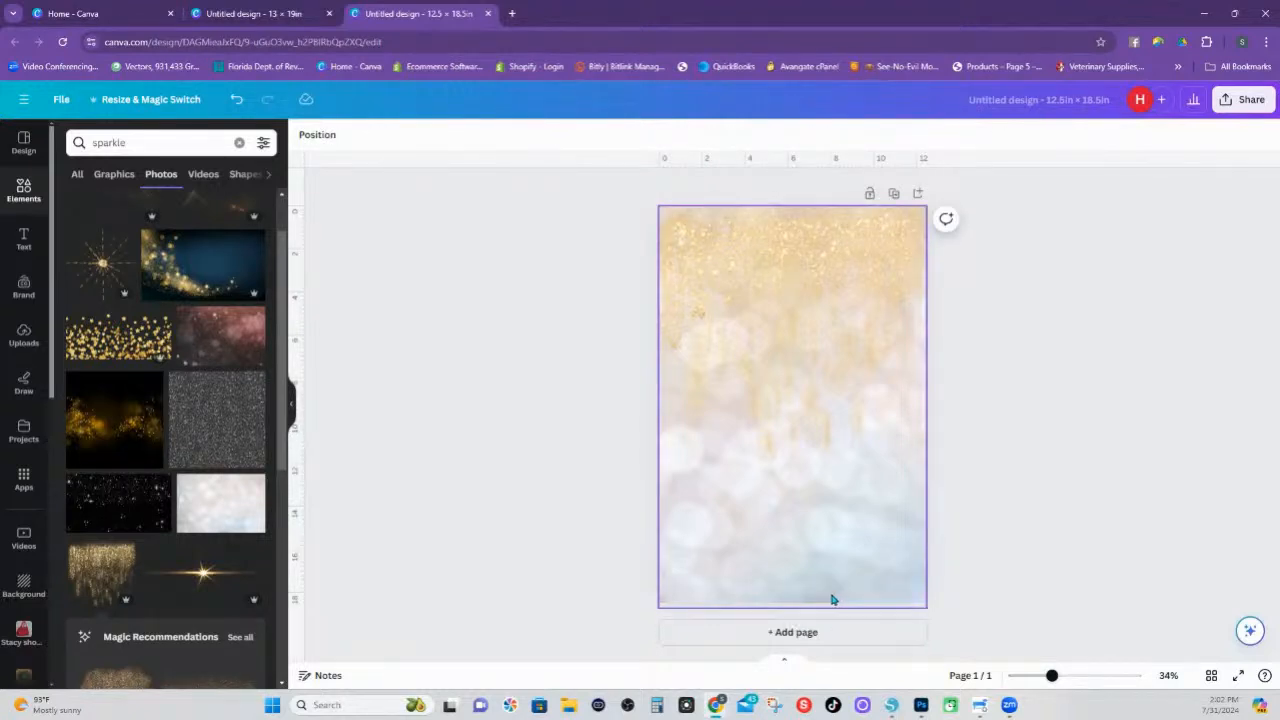
Switch to the 13 × 19 in design and add a square picture frame to the blank page
left_click(263, 16)
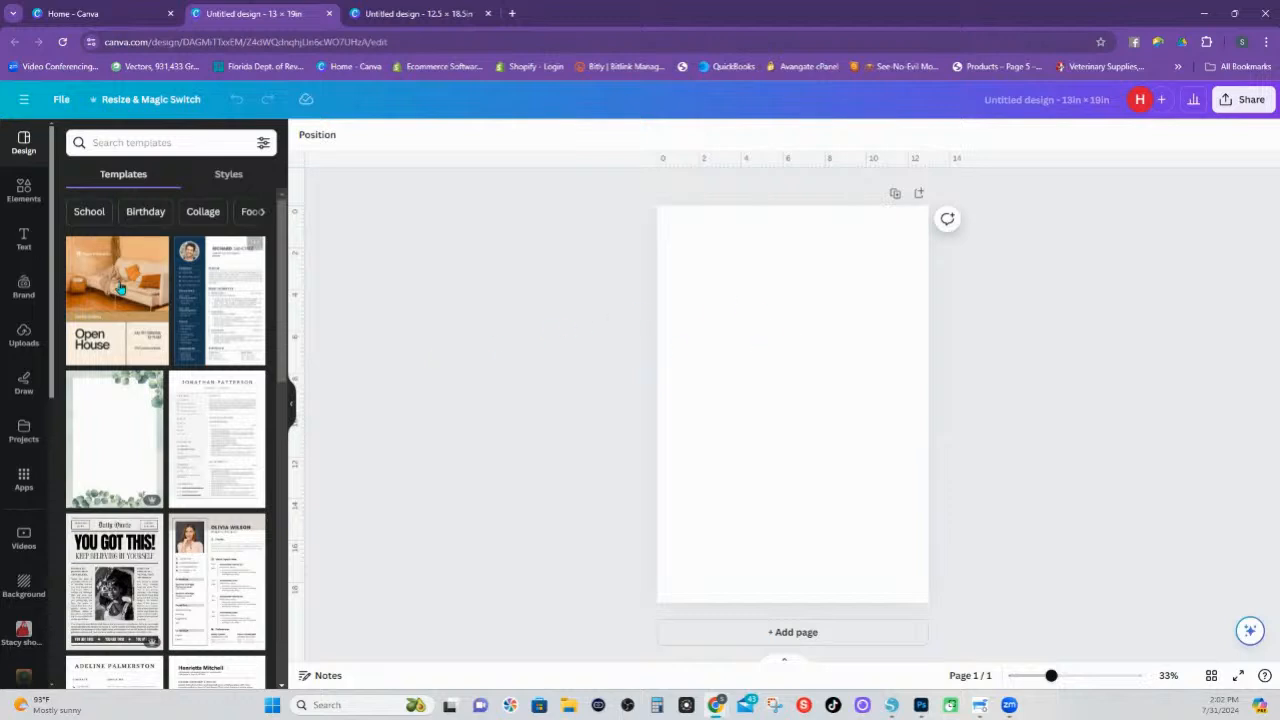
left_click(24, 190)
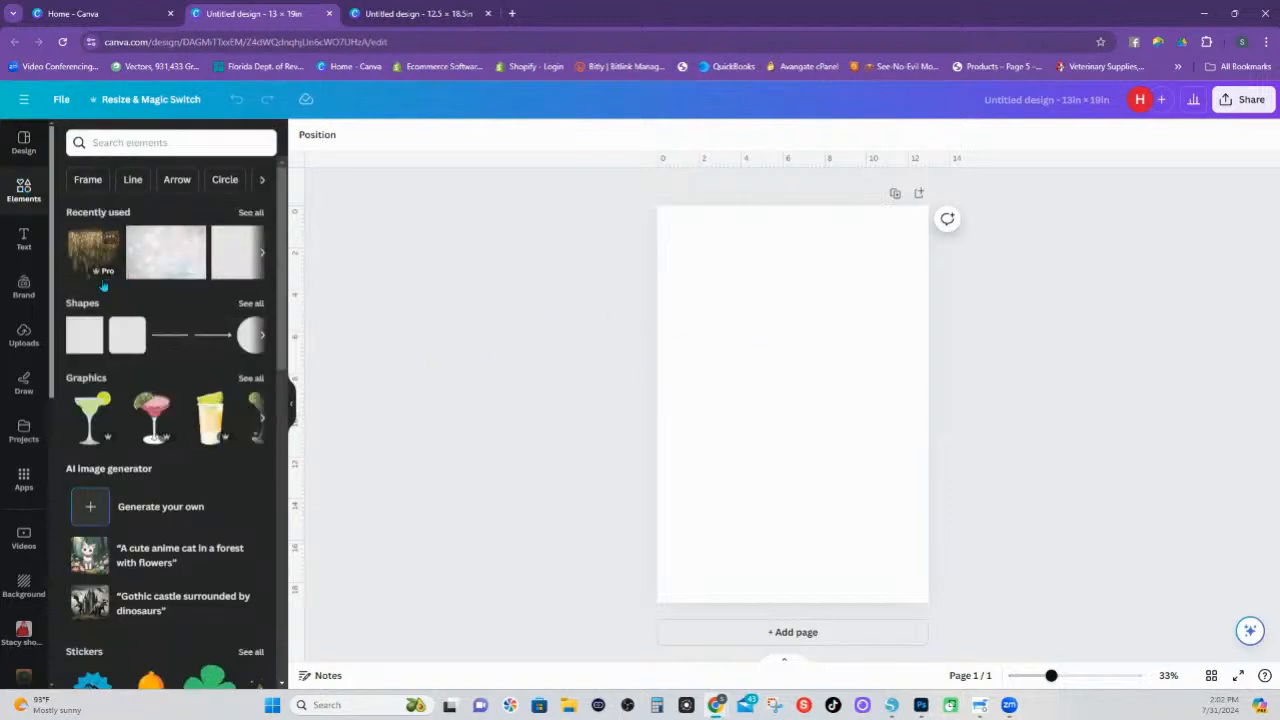
scroll(100, 320, "down", 1)
scroll(100, 343, "up", 2)
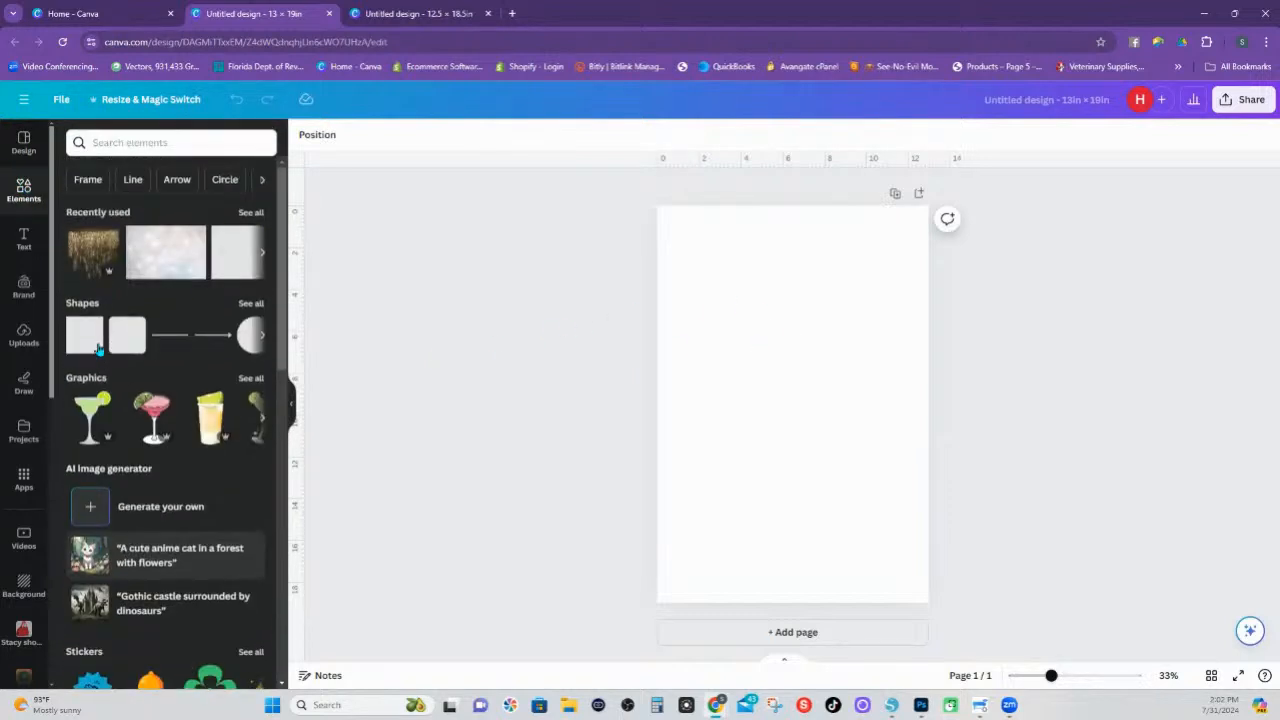
left_click(90, 178)
left_click(104, 264)
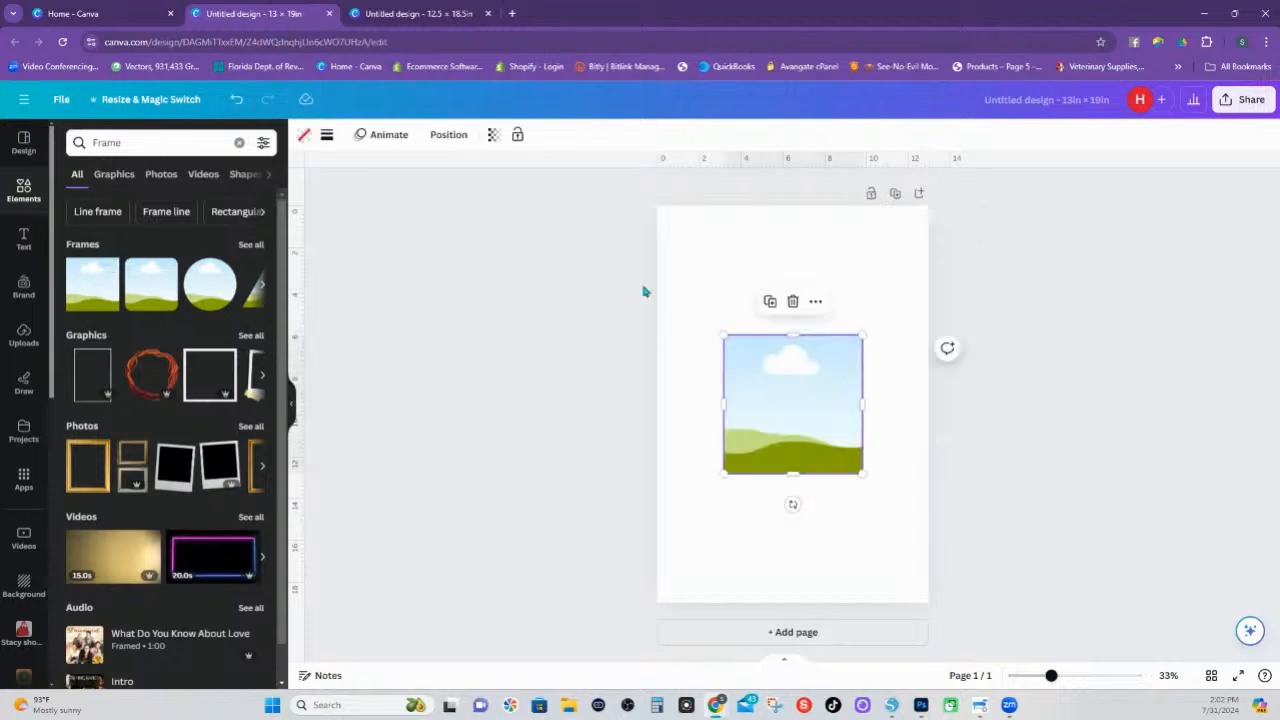
Set the picture frame's width to 12.5 in and height to 18.5 in, and centre it on the page
left_click(440, 134)
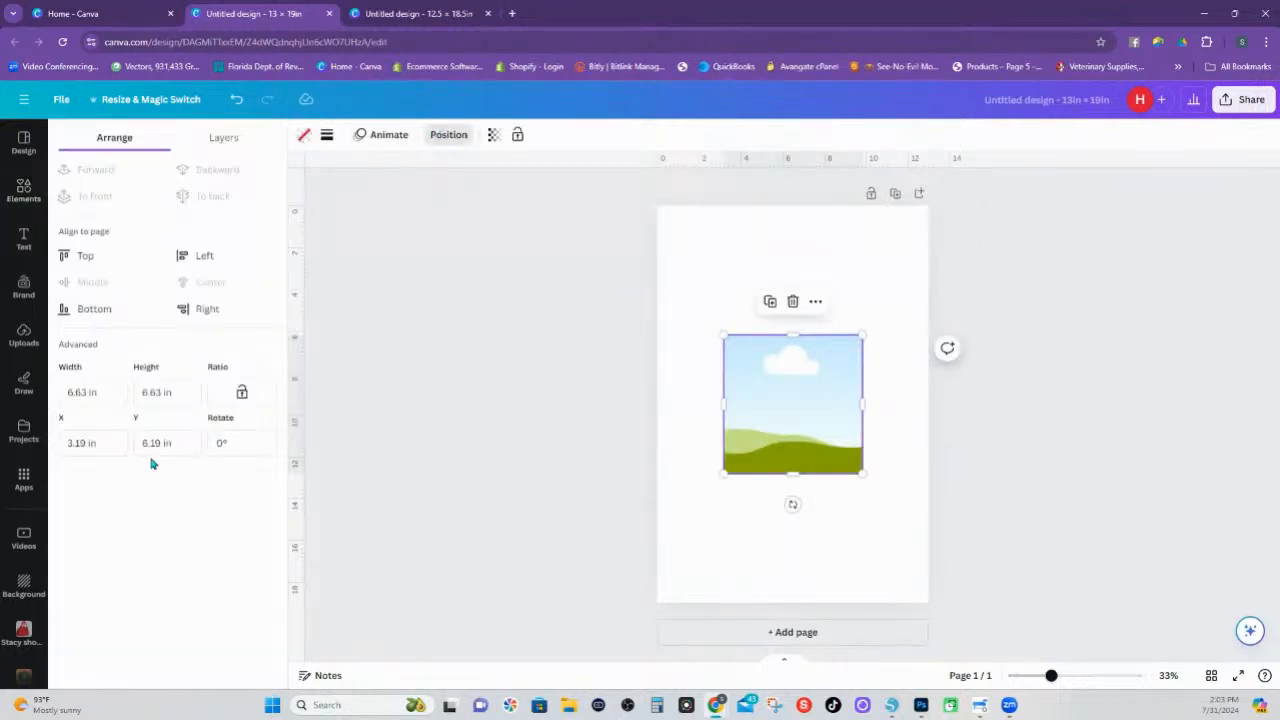
left_click(96, 390)
key("ctrl+a")
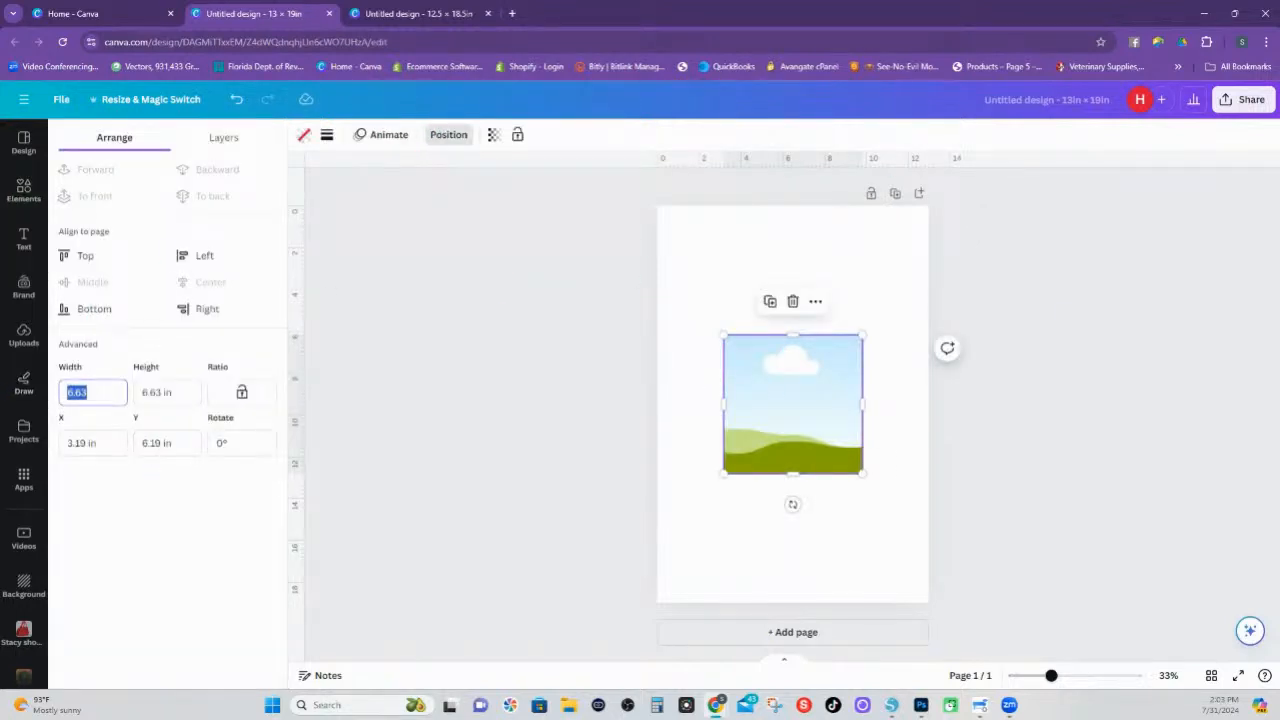
type("12.5")
key("Tab")
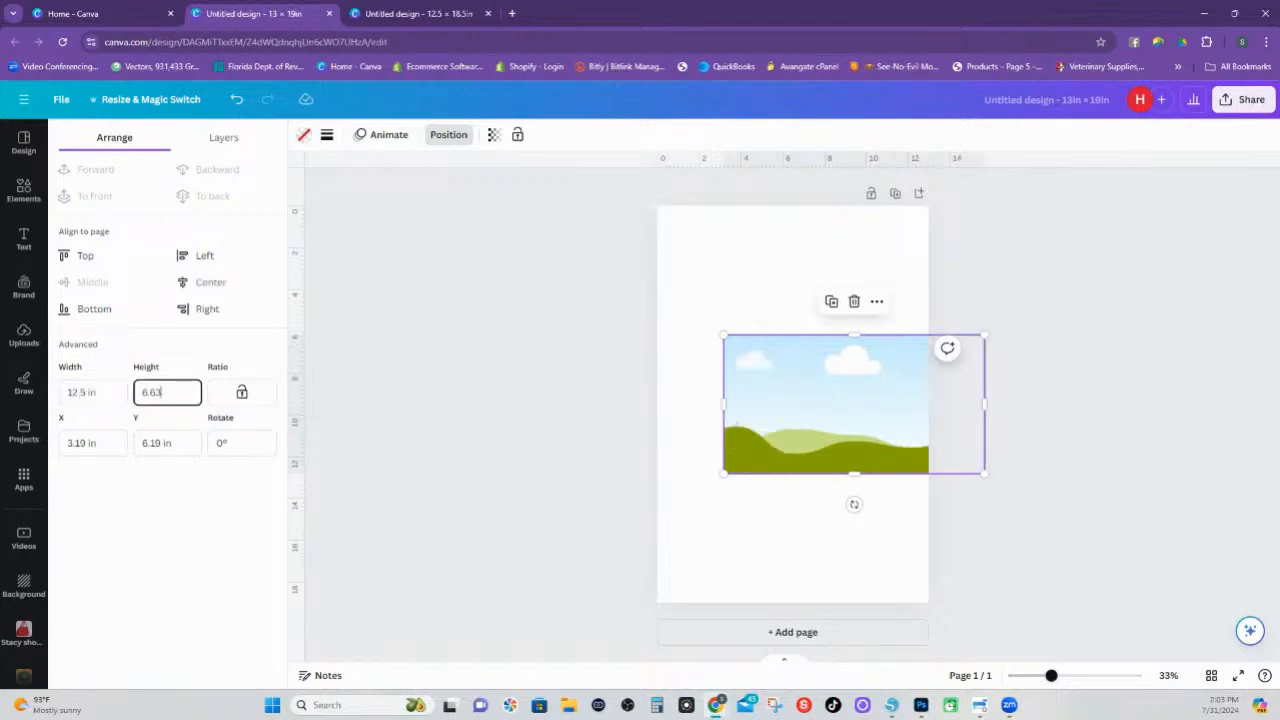
key("ctrl+a")
type("18.5")
key("Return")
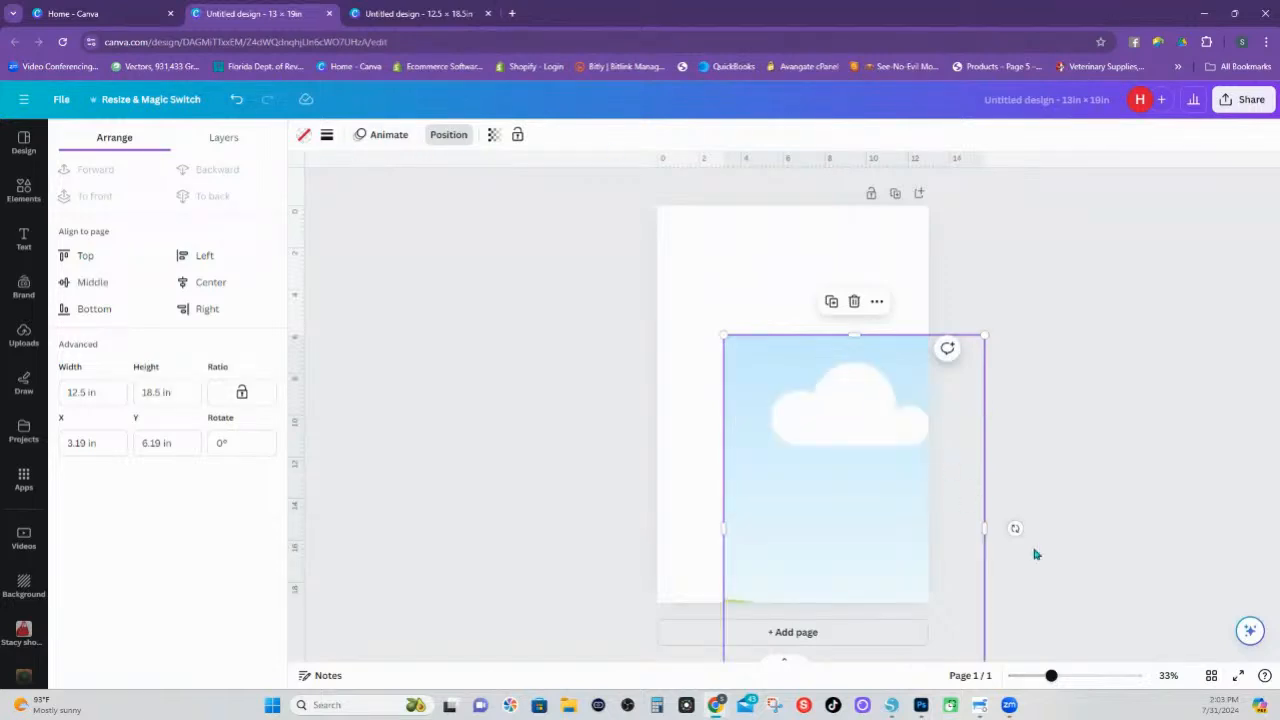
left_click_drag(871, 506, 813, 393)
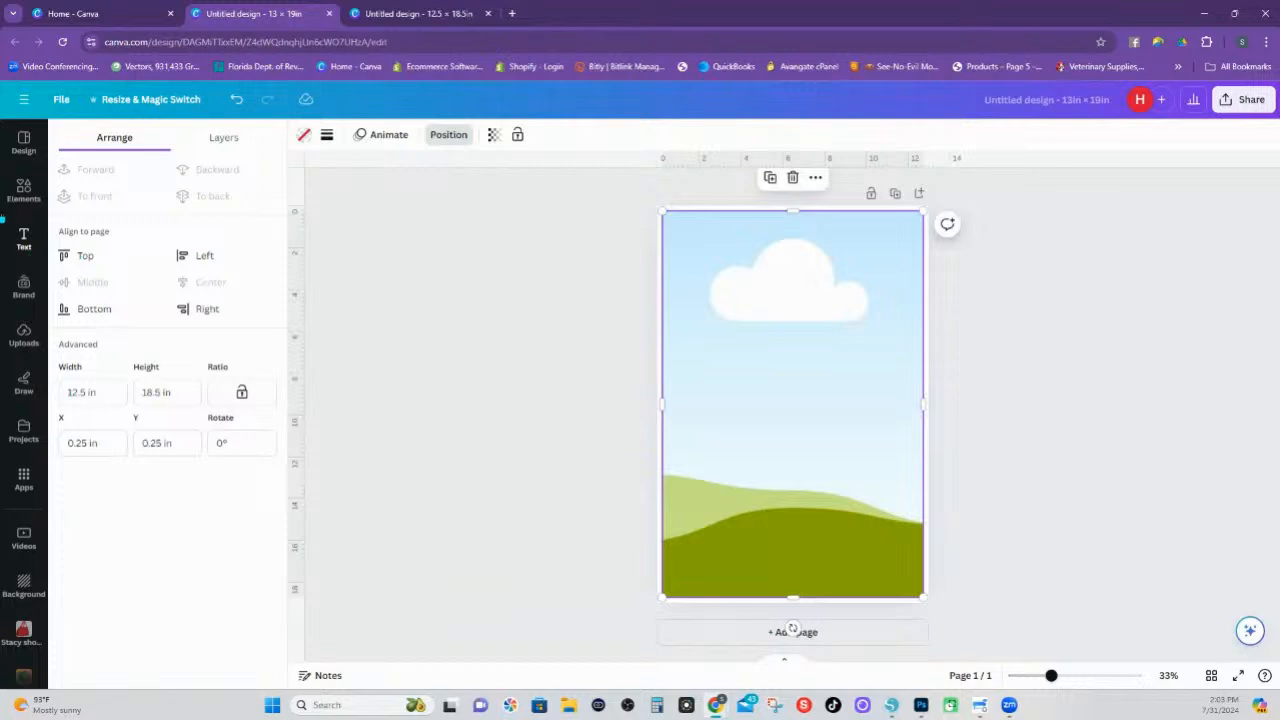
Add a square shape resized to 12 in wide and 18 in high, centred over the picture frame
left_click(24, 190)
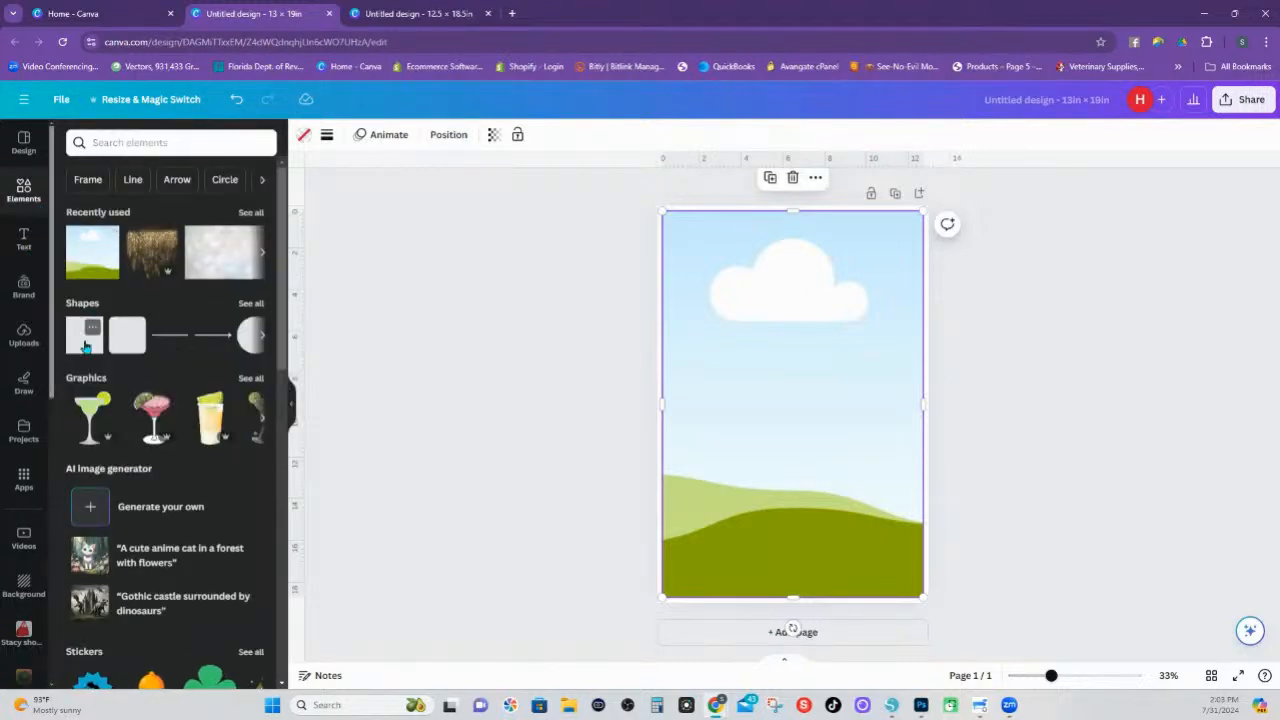
left_click(85, 346)
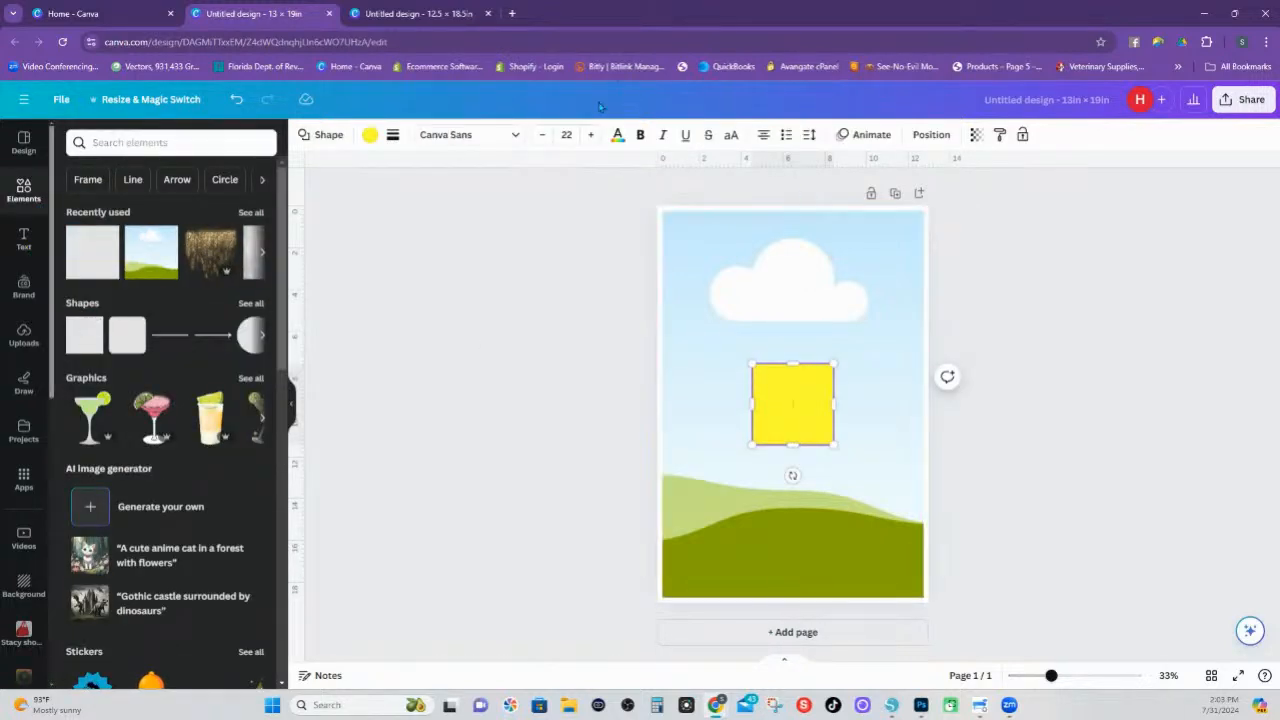
left_click(913, 140)
left_click(115, 393)
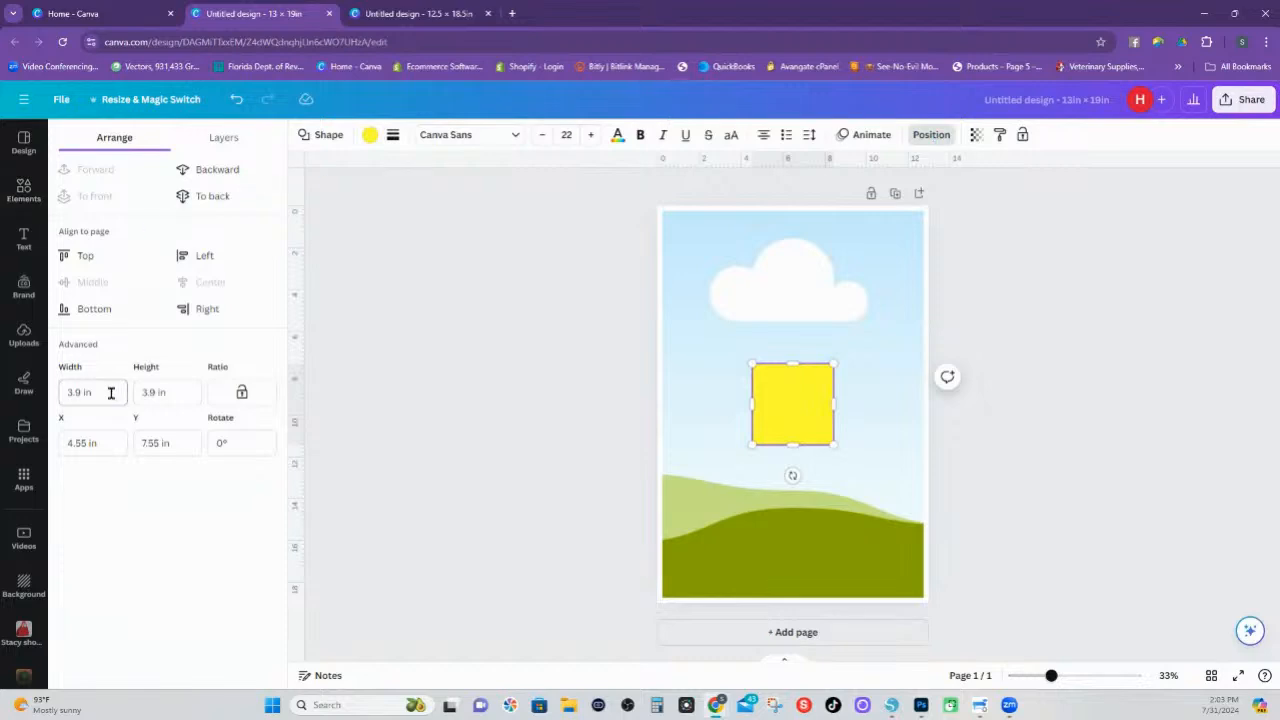
double_click(74, 392)
type("12")
key("Tab")
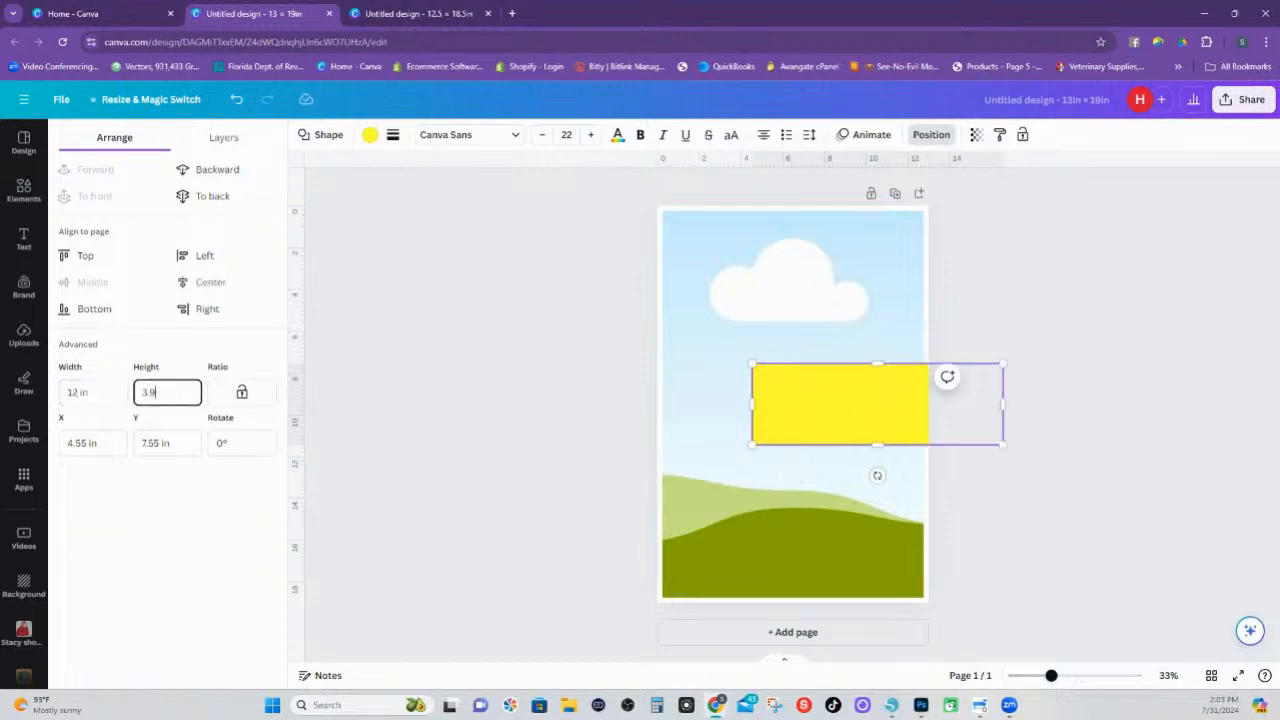
double_click(148, 392)
type("18")
key("Return")
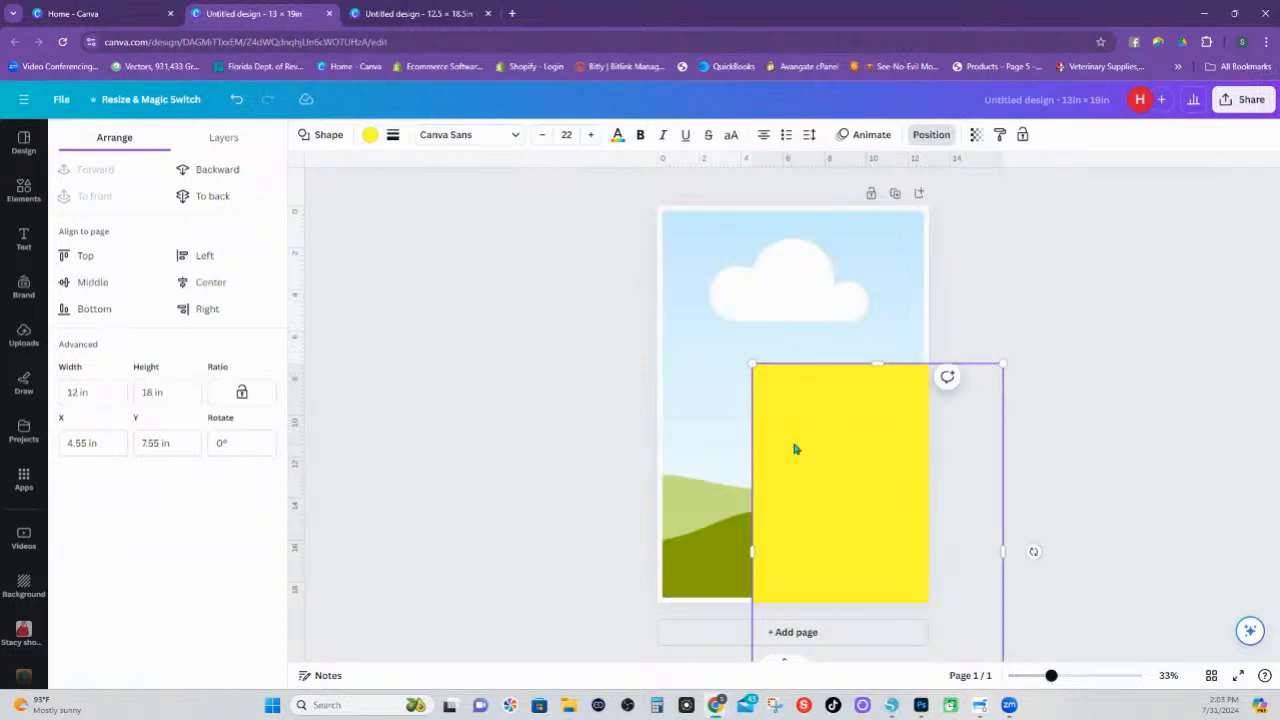
left_click_drag(794, 446, 725, 305)
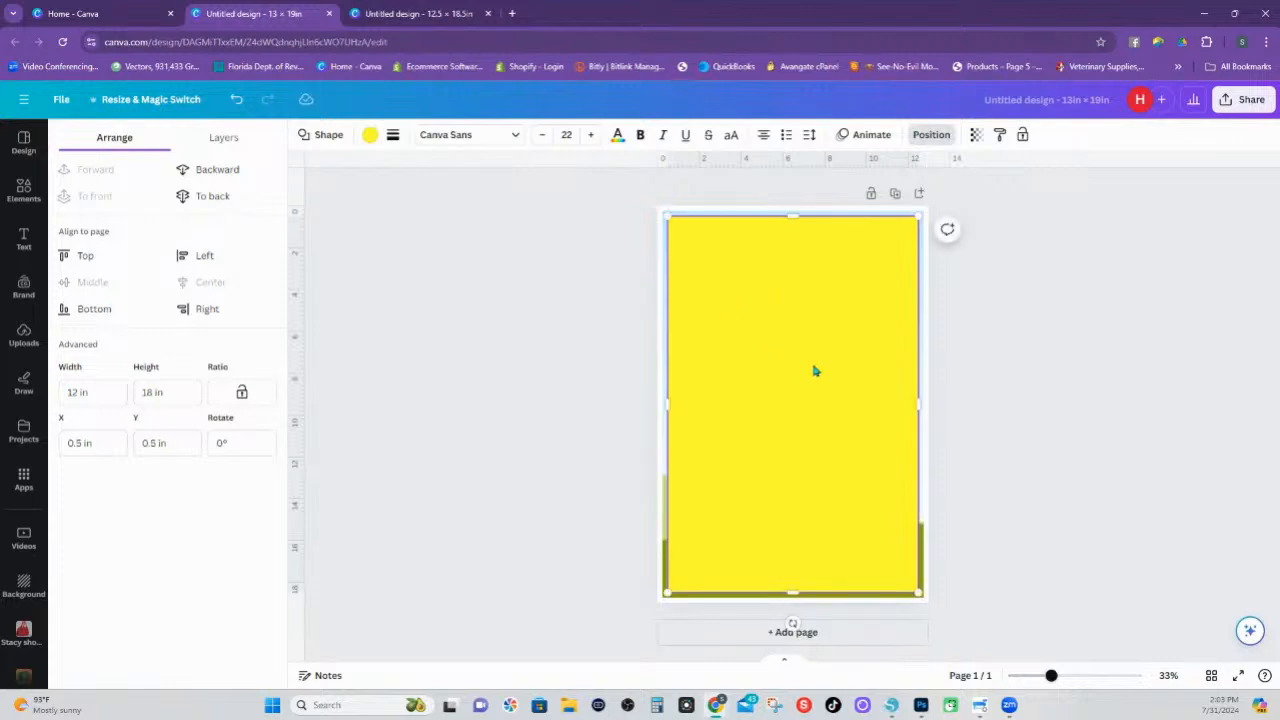
Remove the 12 × 18 in rectangle's fill and give it a solid red border of weight 4
left_click(367, 140)
left_click(109, 216)
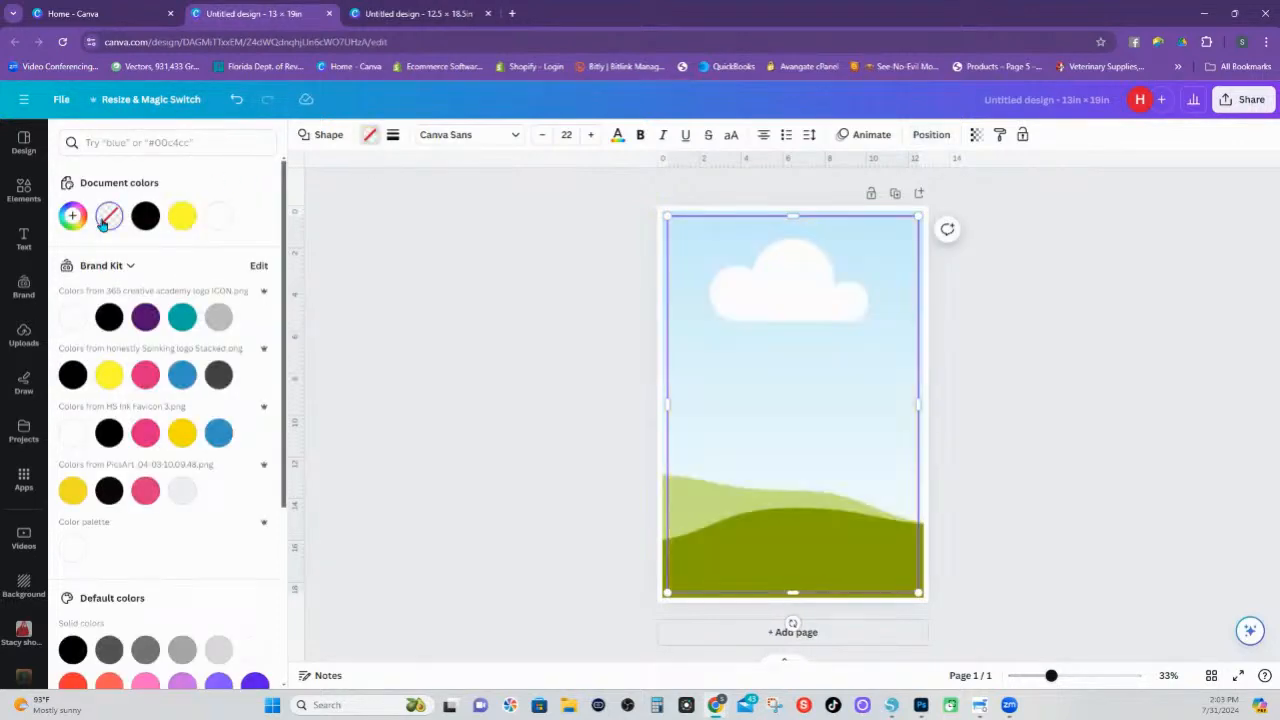
left_click(145, 374)
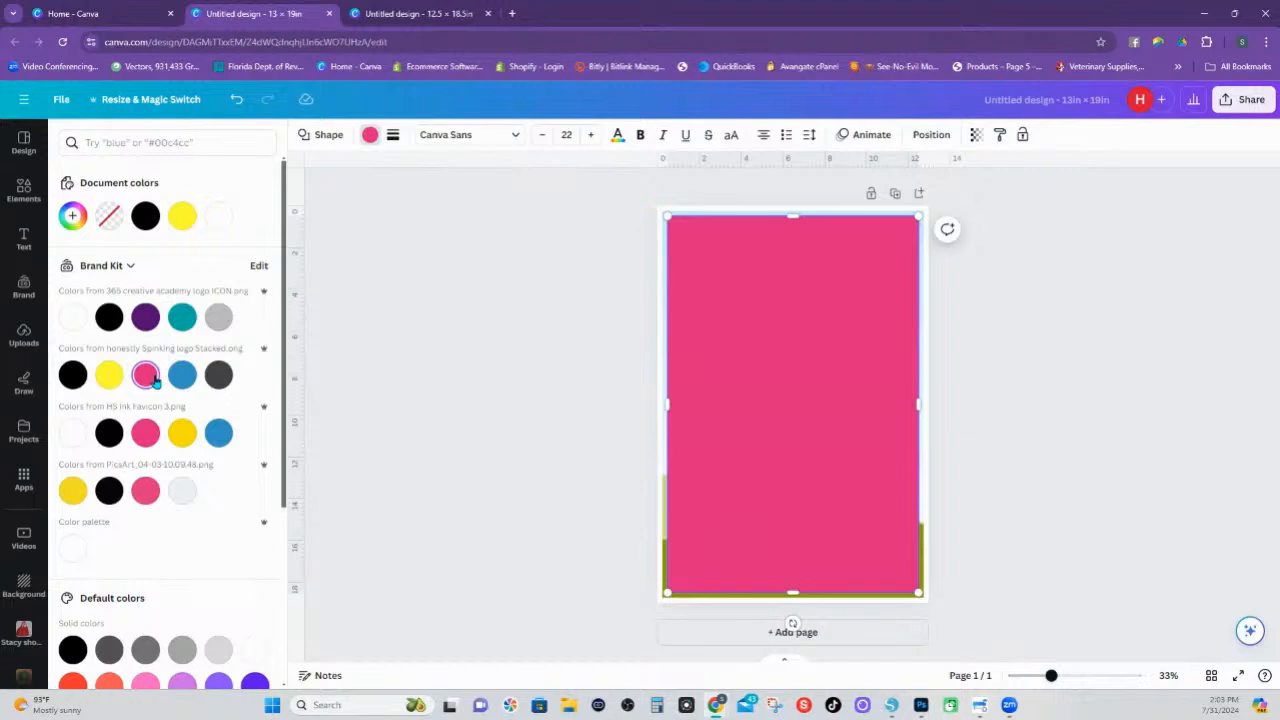
left_click(114, 216)
left_click(393, 134)
left_click(454, 175)
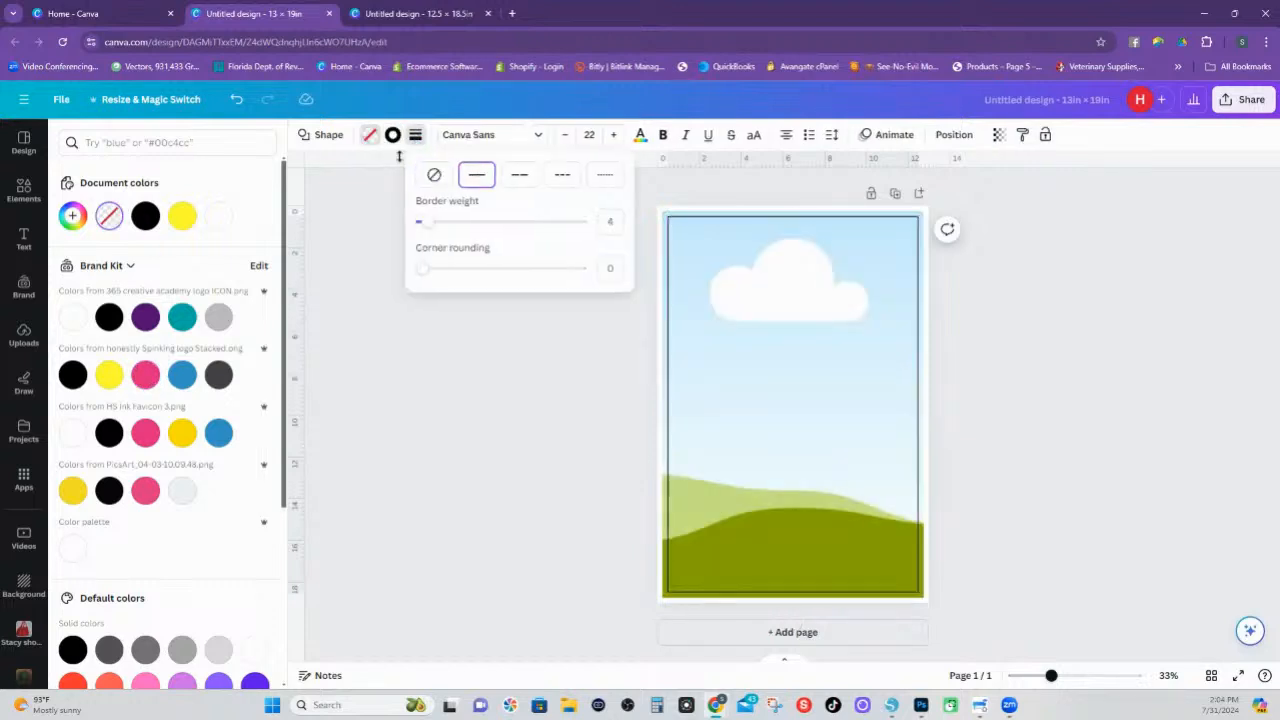
left_click(392, 135)
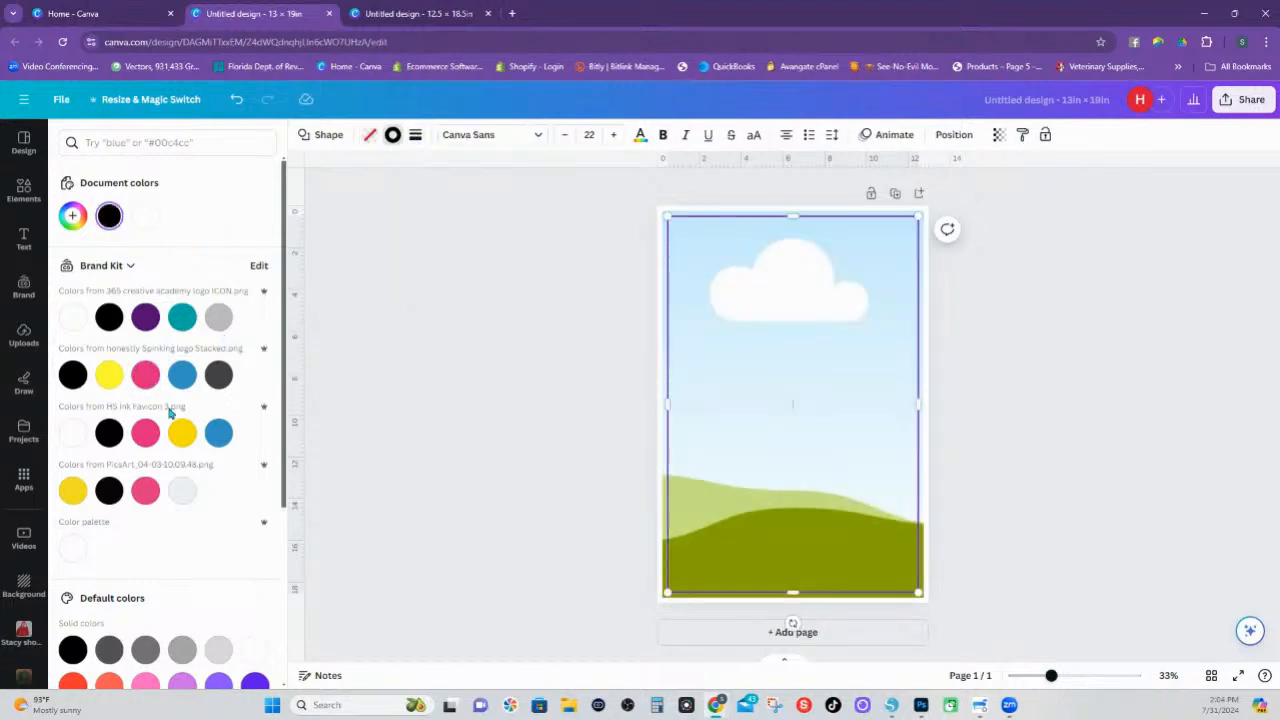
left_click(73, 683)
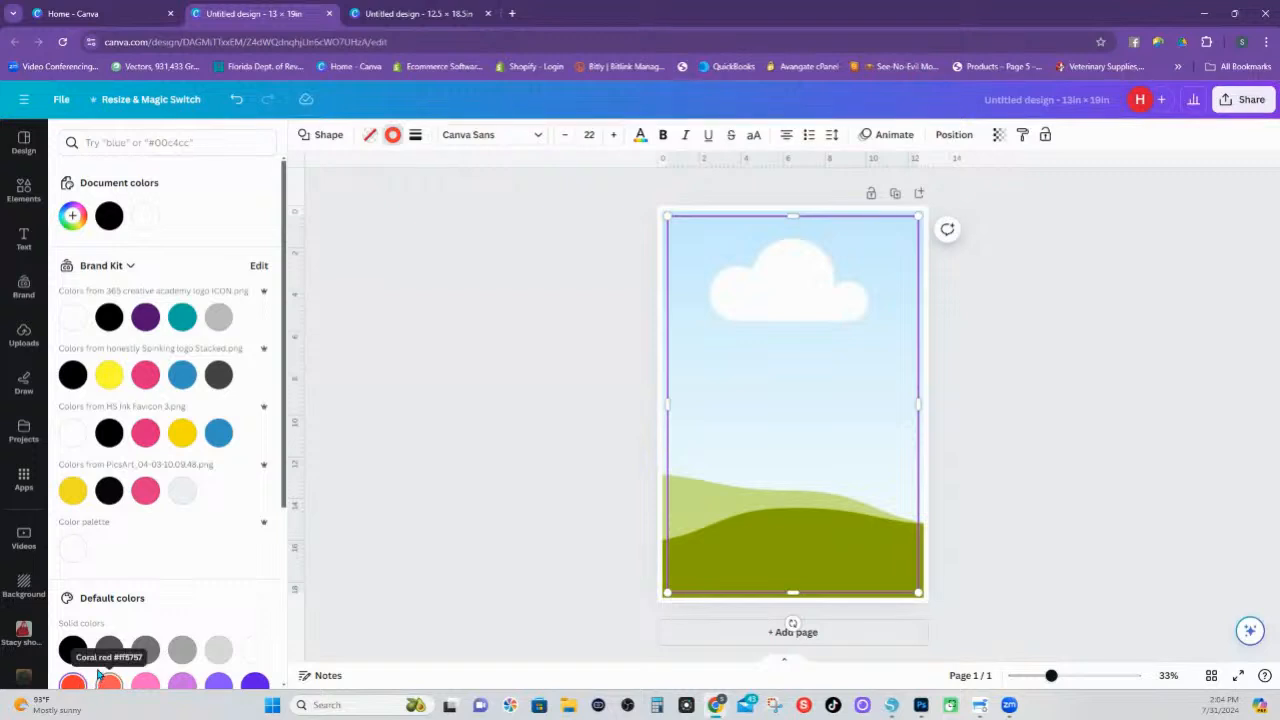
Duplicate the red outline rectangle and give the copy a green border with long dashes
right_click(740, 220)
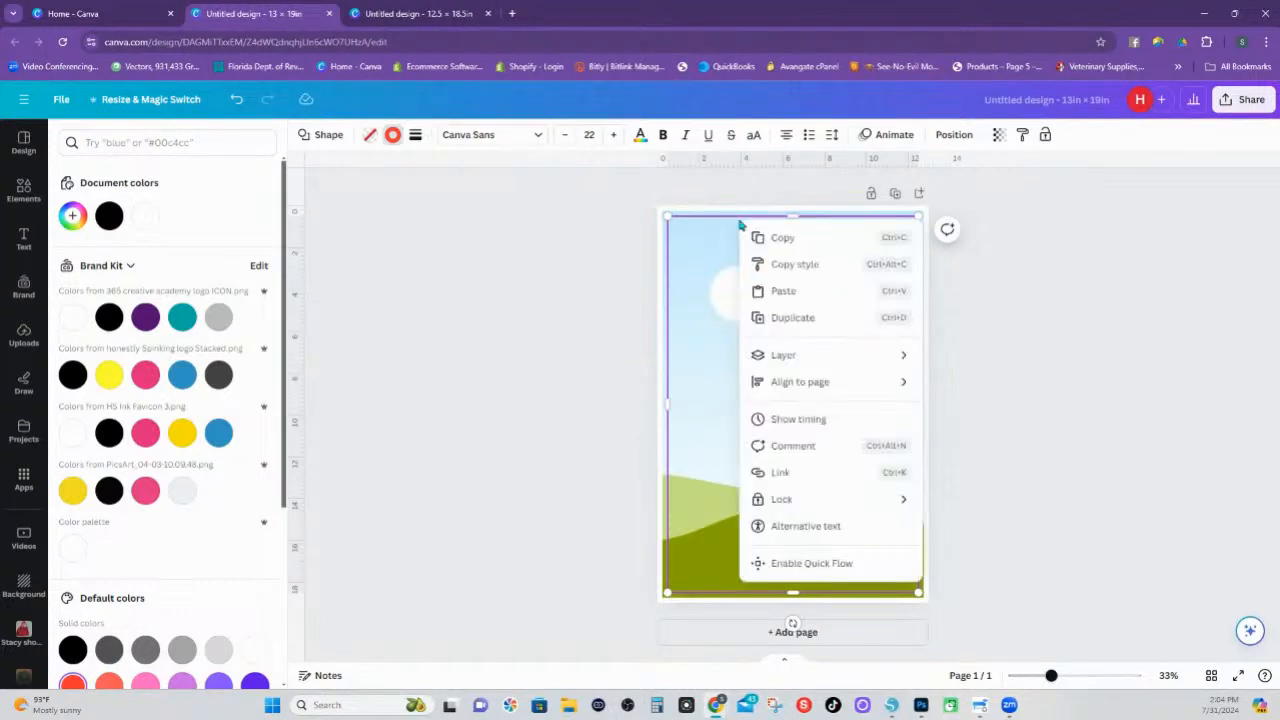
left_click(790, 318)
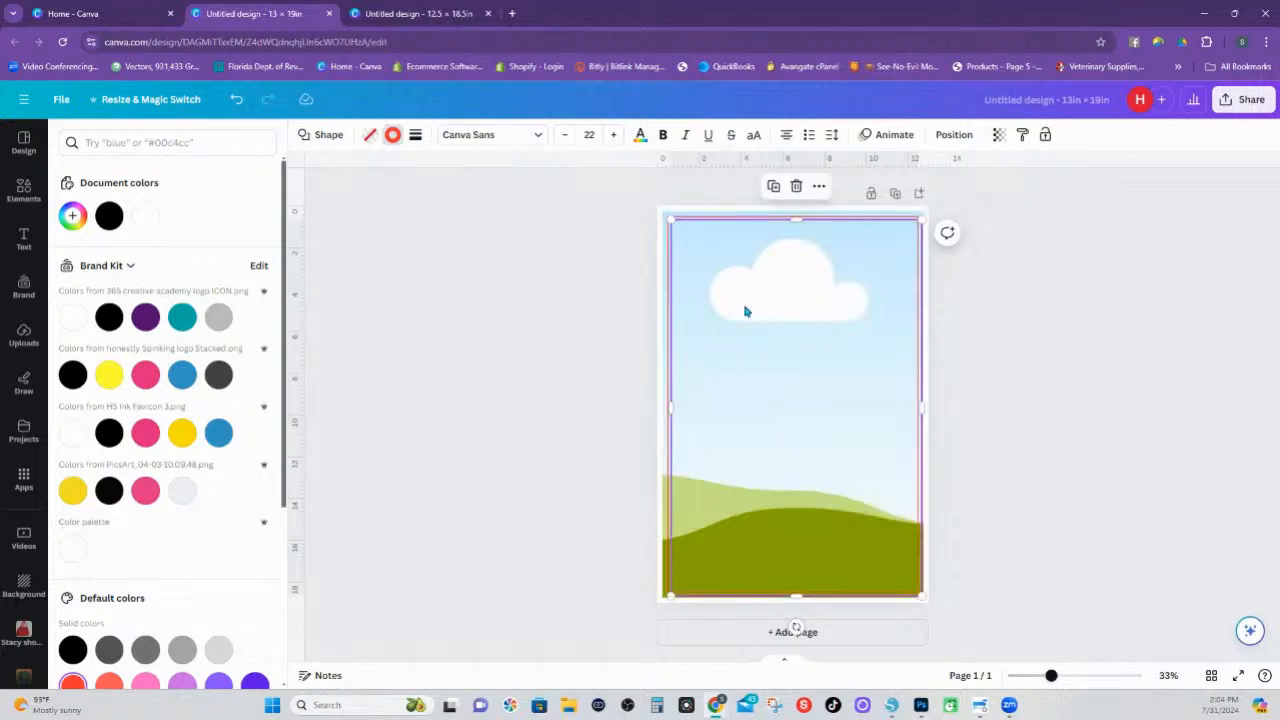
left_click(392, 136)
left_click(393, 136)
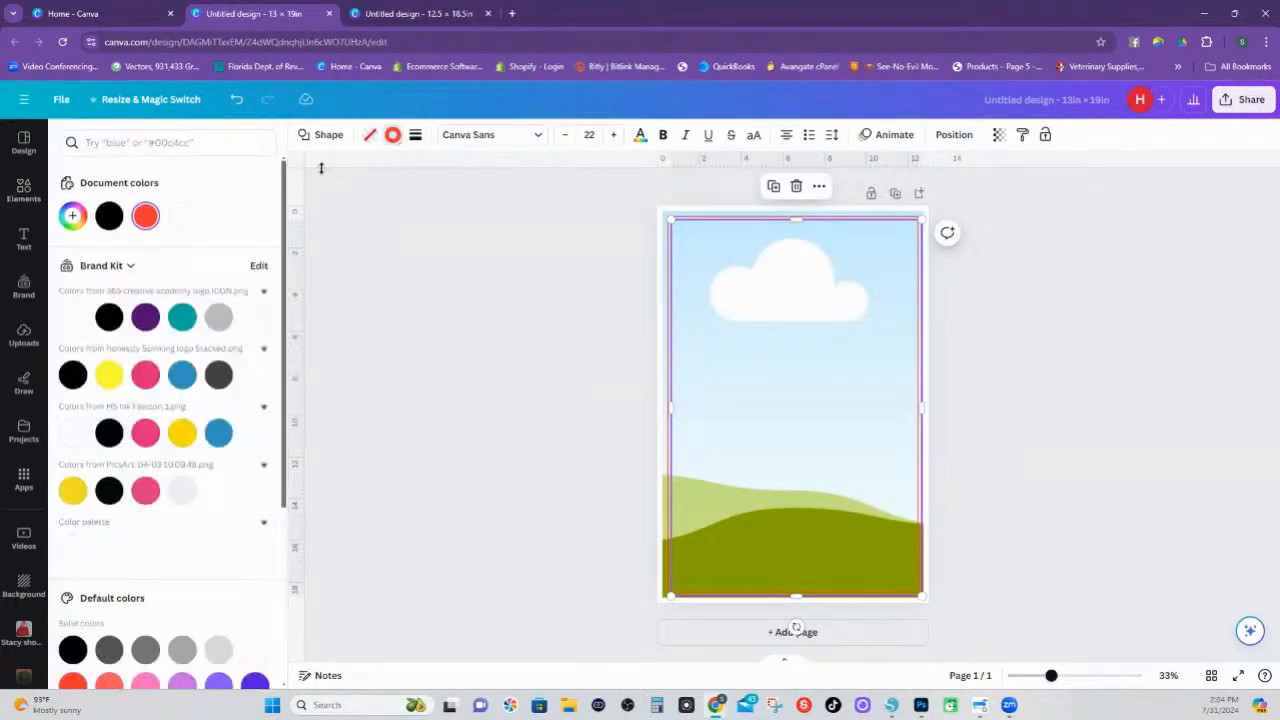
scroll(128, 594, "down", 2)
left_click(72, 558)
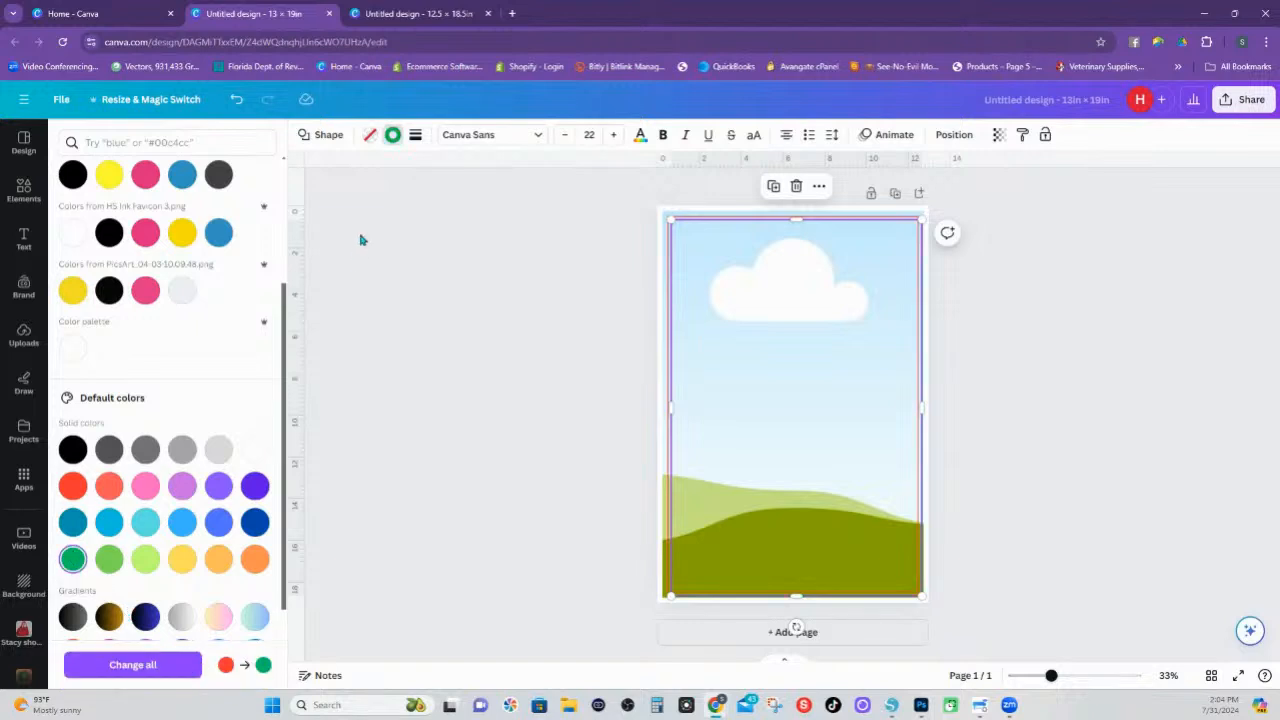
left_click(415, 134)
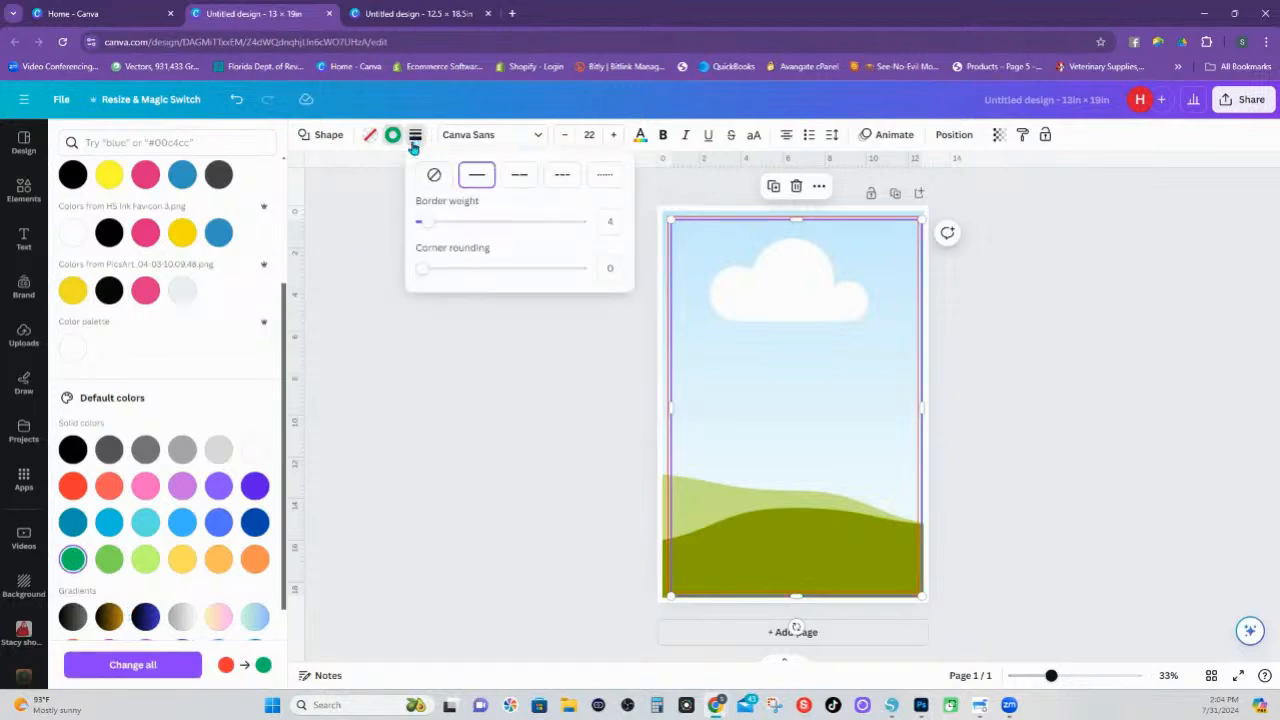
left_click(520, 176)
Set the green dashed rectangle's width to 11.5 in and height to 17.5 in
left_click(955, 135)
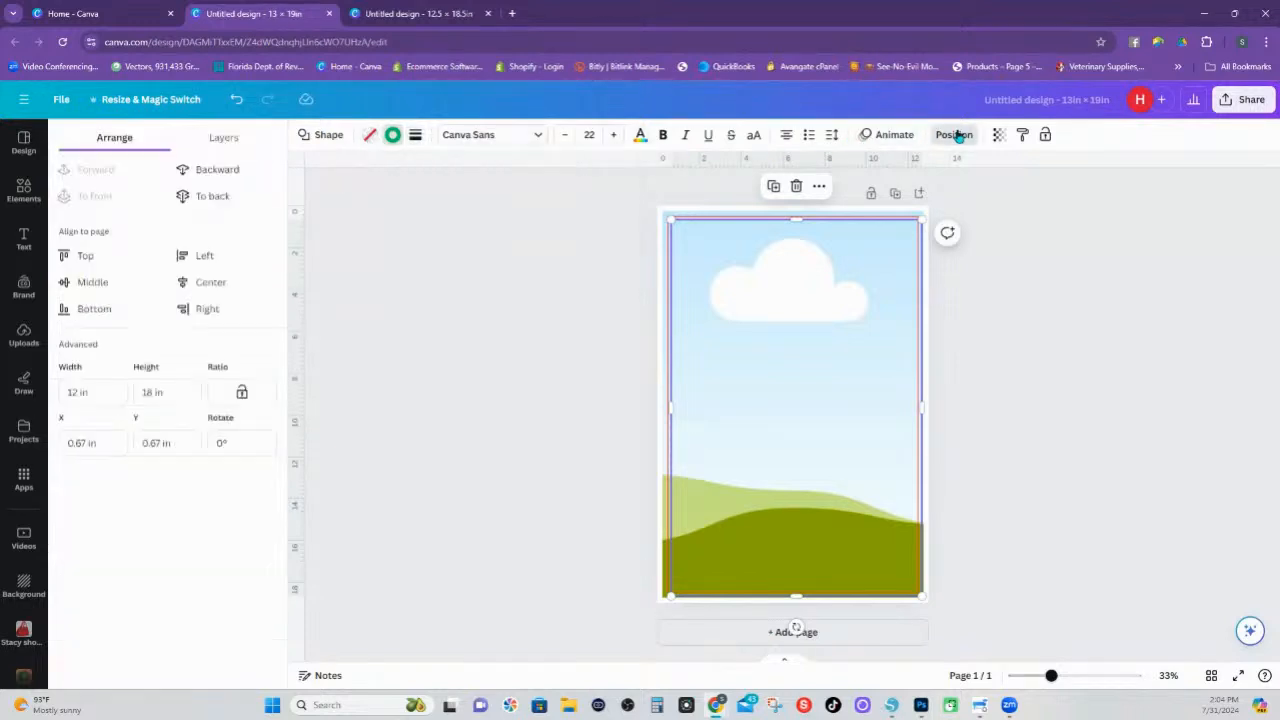
left_click(90, 392)
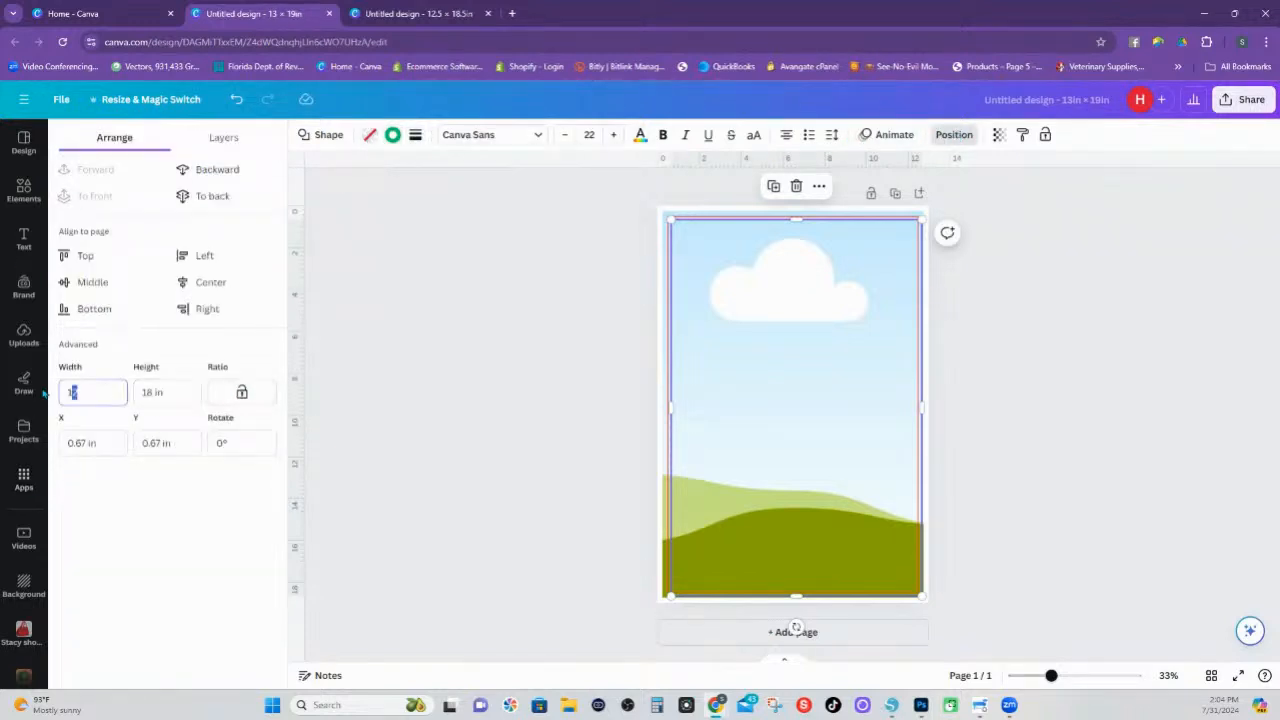
left_click_drag(43, 393, 28, 392)
type("11.5")
key("Tab")
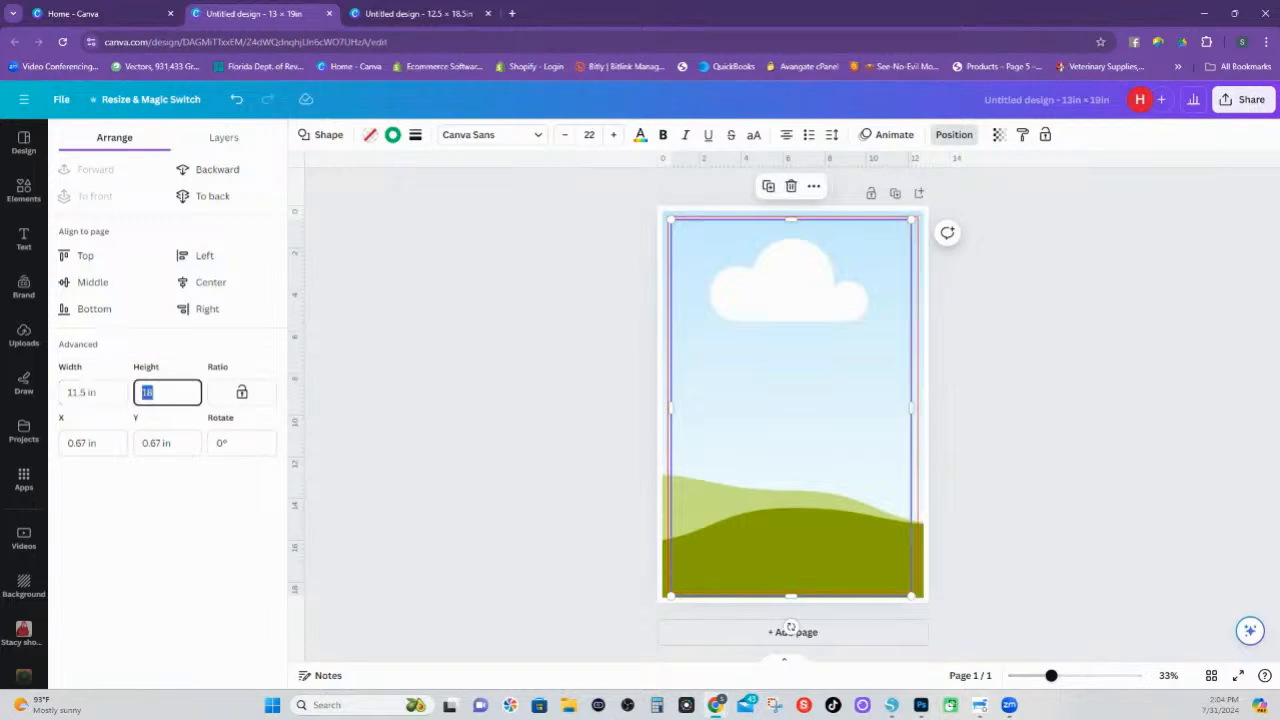
type("17.5")
key("Return")
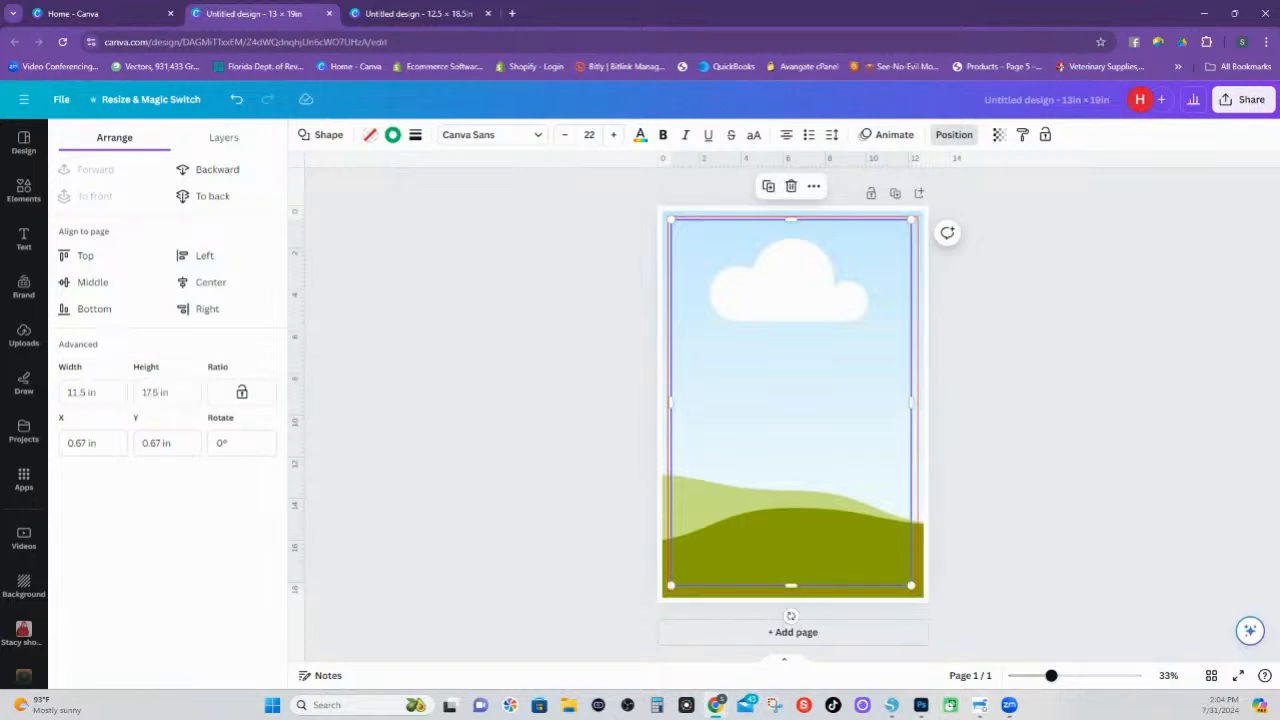
Centre the green dashed rectangle inside the red outline and deselect it
left_click(1038, 514)
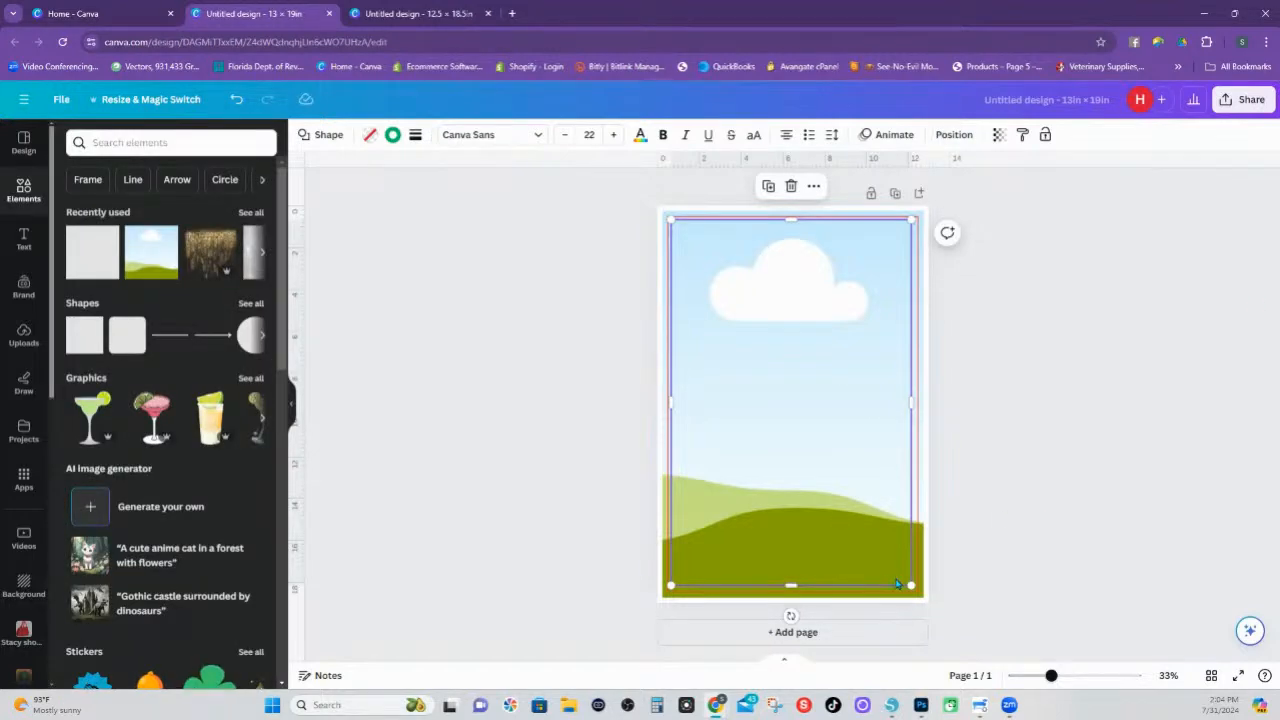
left_click_drag(896, 579, 896, 579)
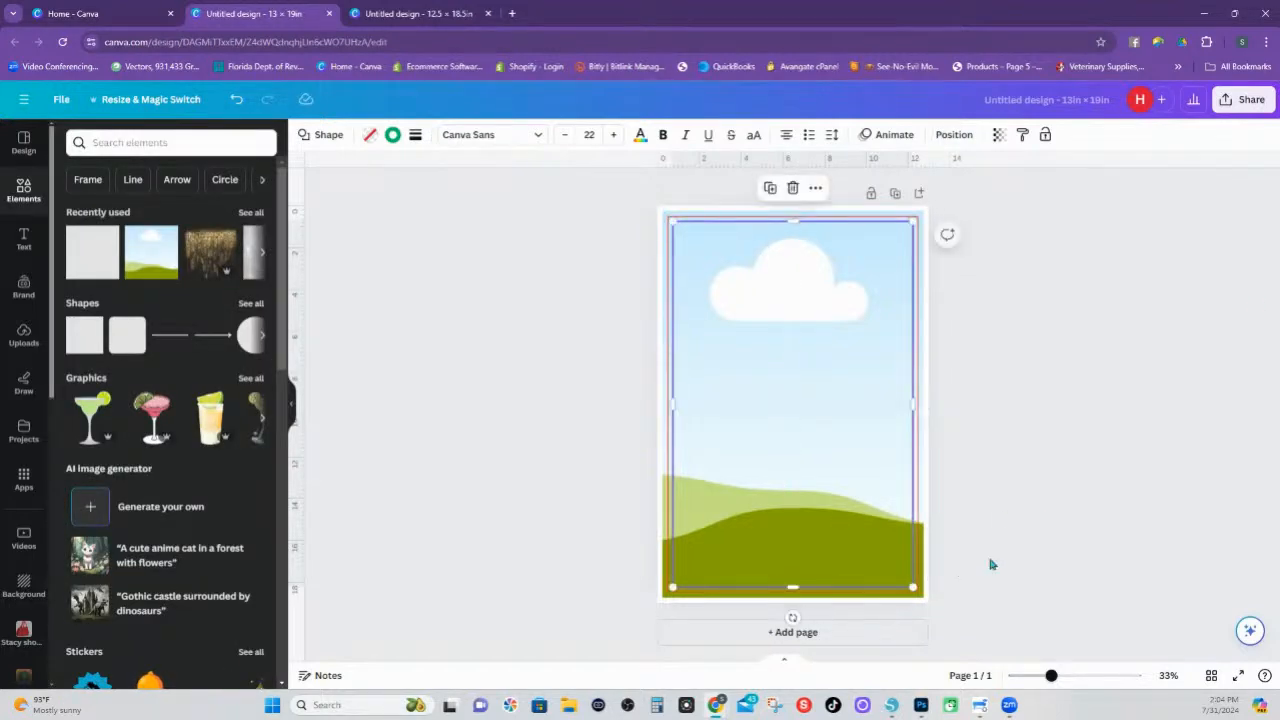
left_click(1028, 540)
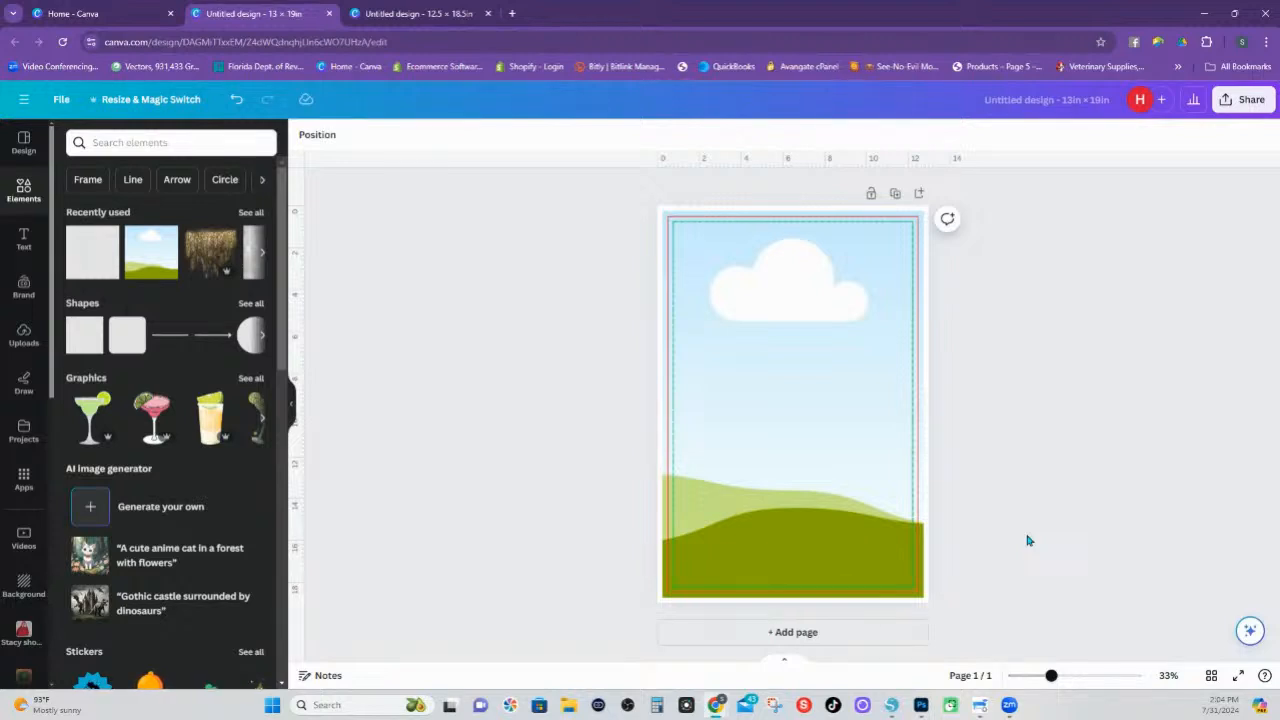
View the 12.5 × 18.5 in design, and return to the 13 × 19 in design
left_click(415, 14)
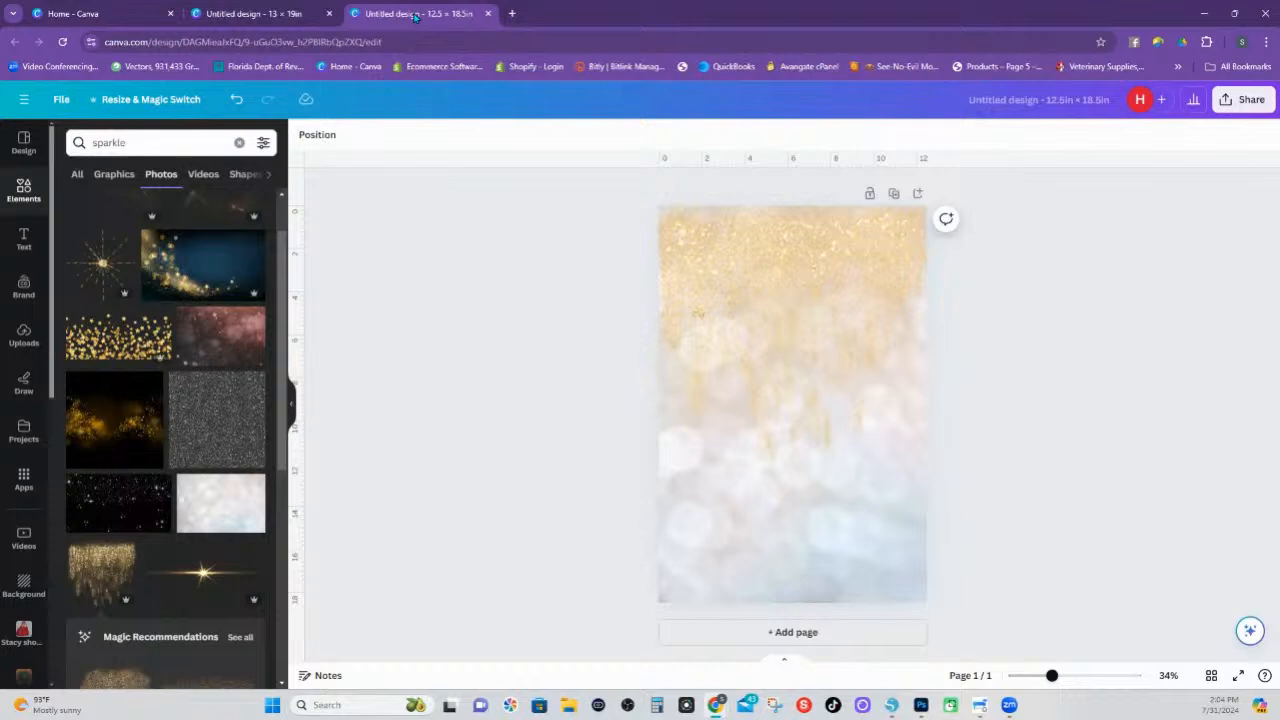
left_click(291, 14)
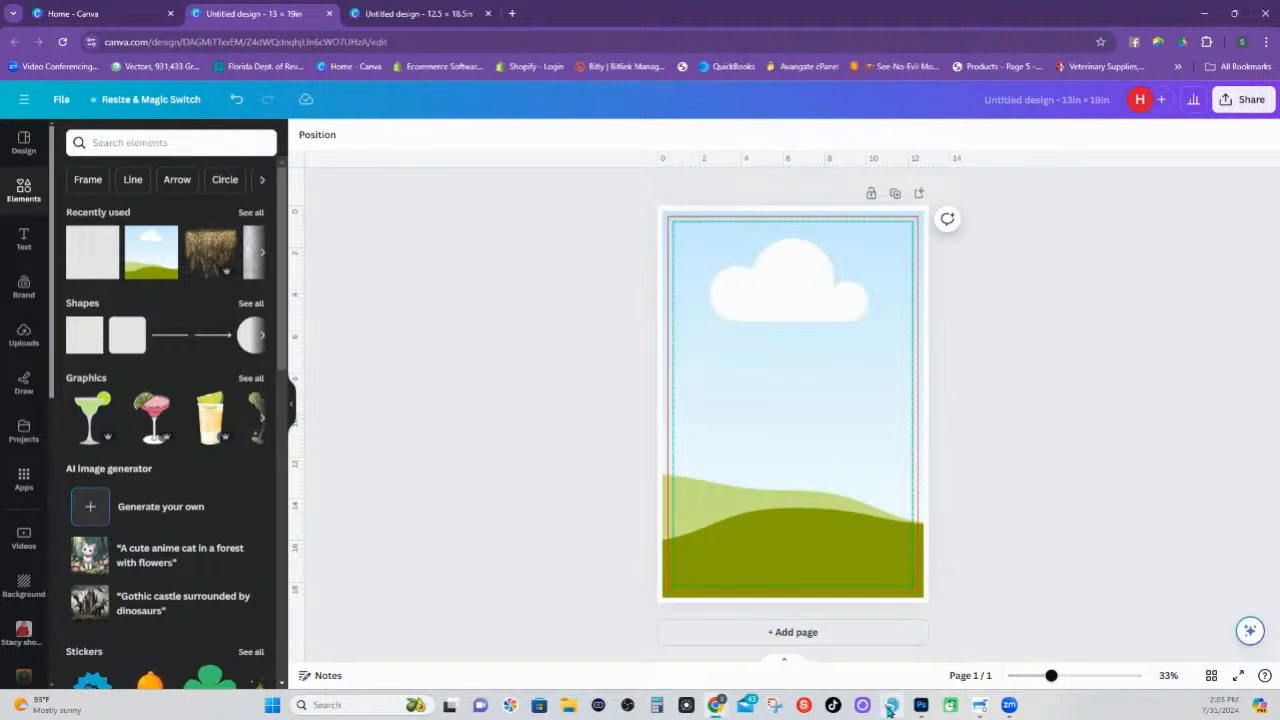
Switch to Silhouette Studio and examine the bleed, substrate and safe-zone size chart and the finished Stand on Business flag designs below it
mouse_move(891, 708)
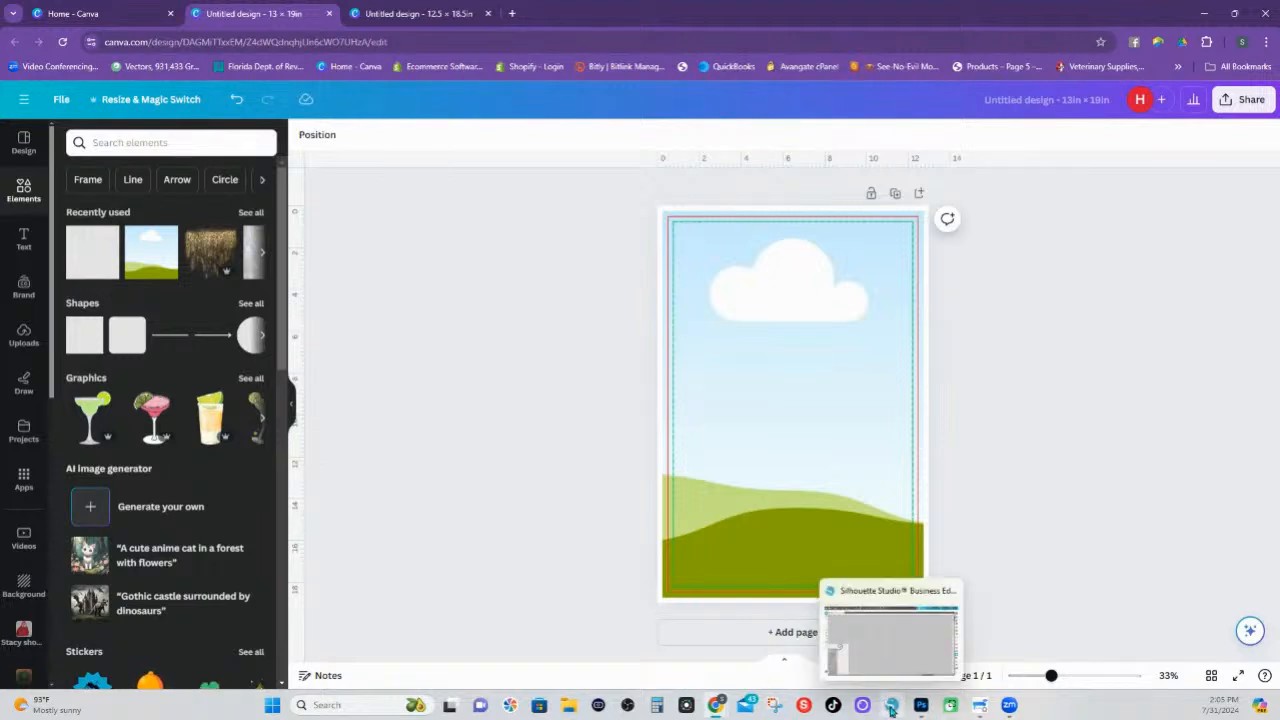
left_click(891, 707)
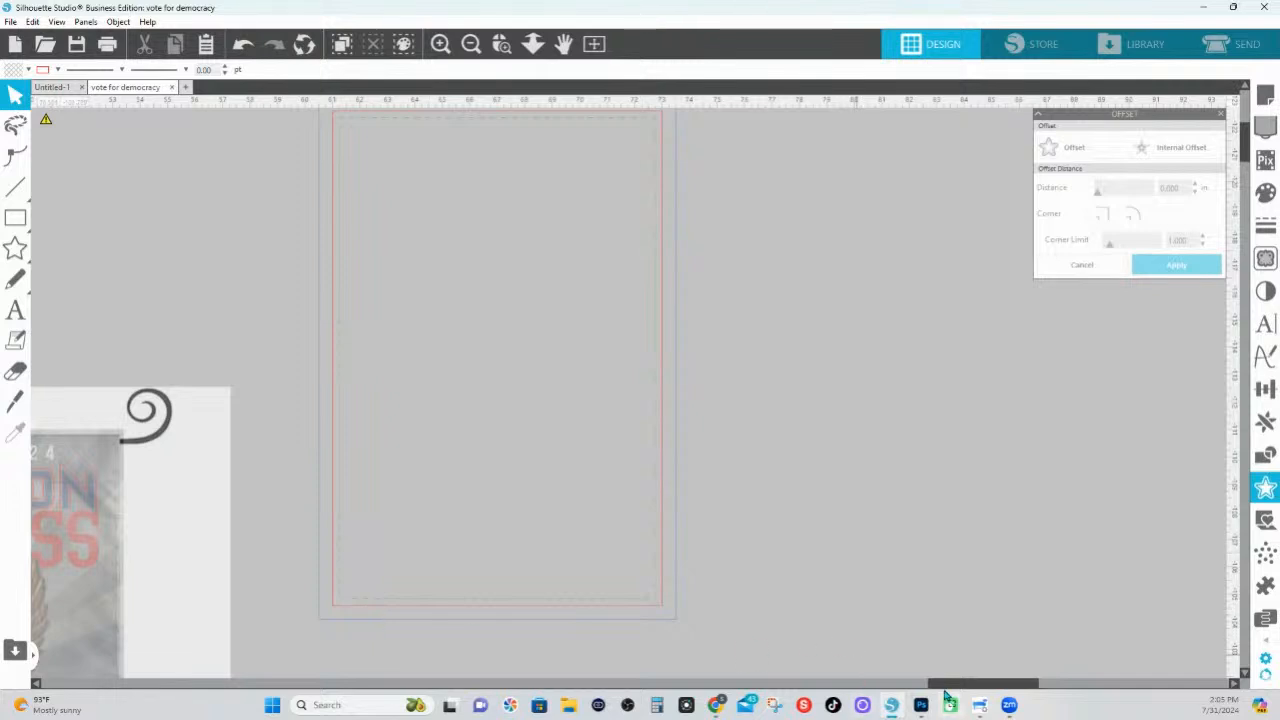
left_click_drag(946, 686, 486, 684)
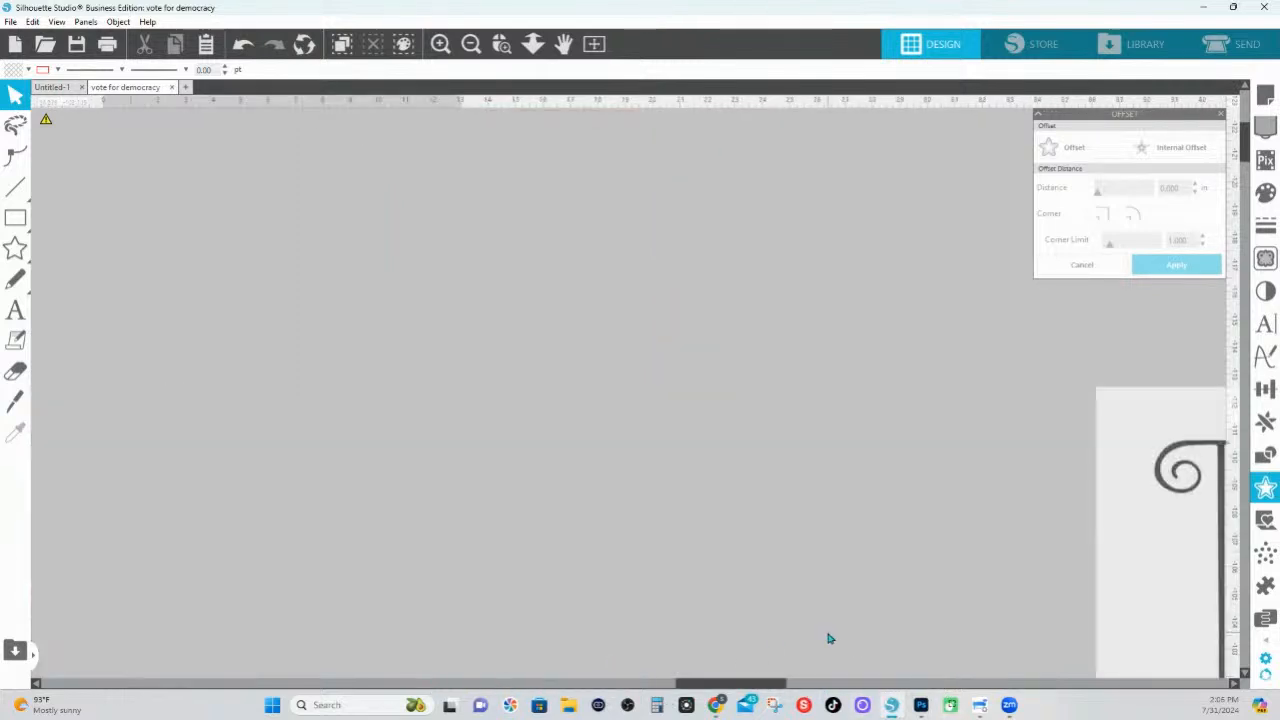
scroll(830, 638, "down", 5)
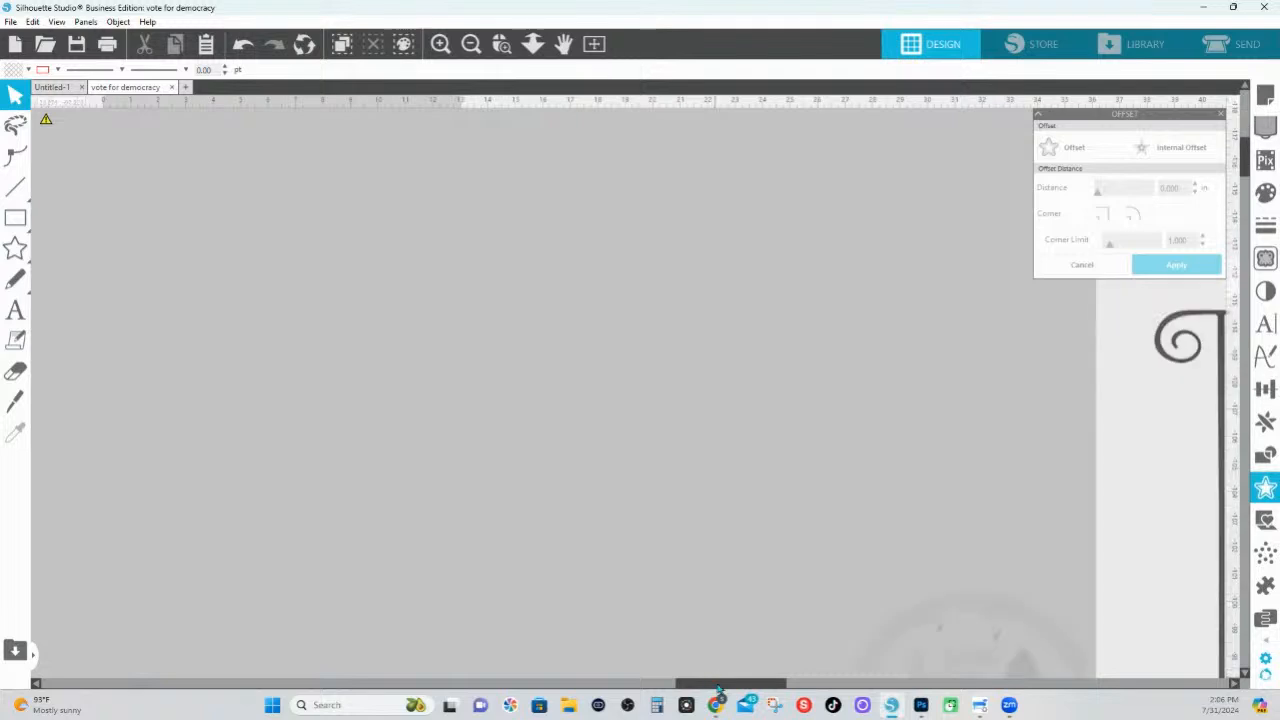
left_click_drag(751, 683, 824, 674)
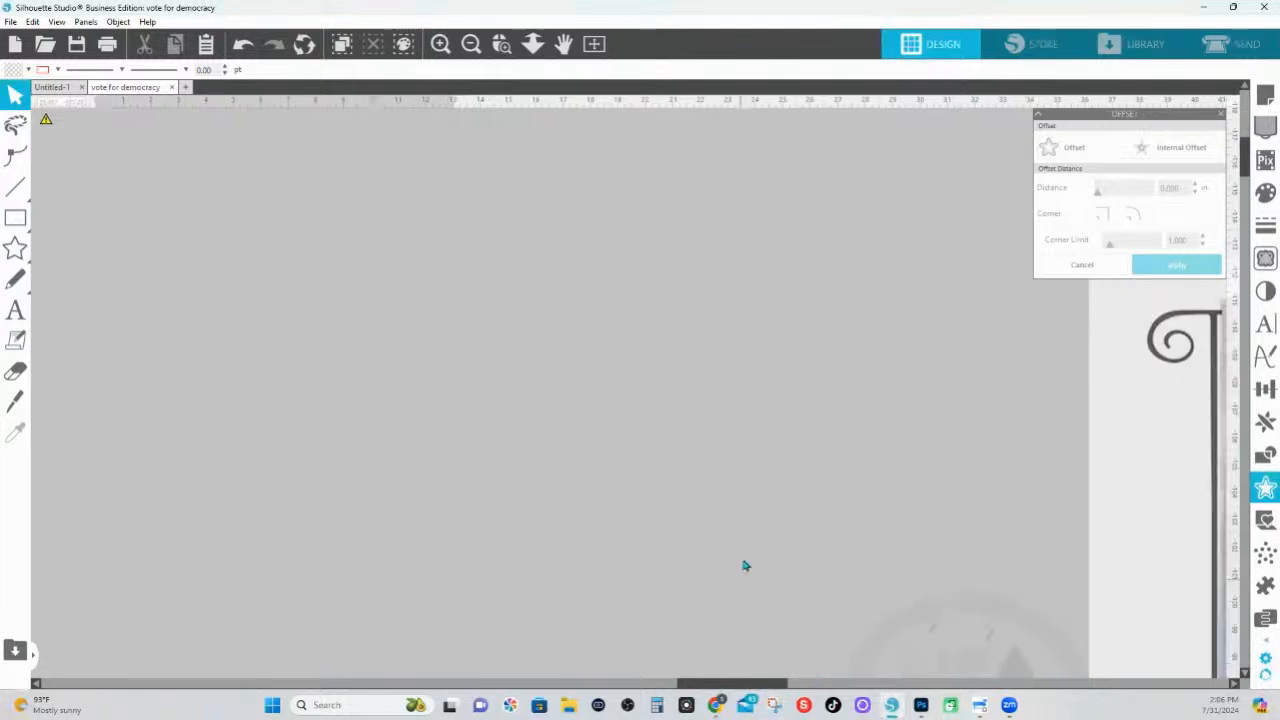
scroll(822, 578, "down", 1)
scroll(822, 578, "down", 5)
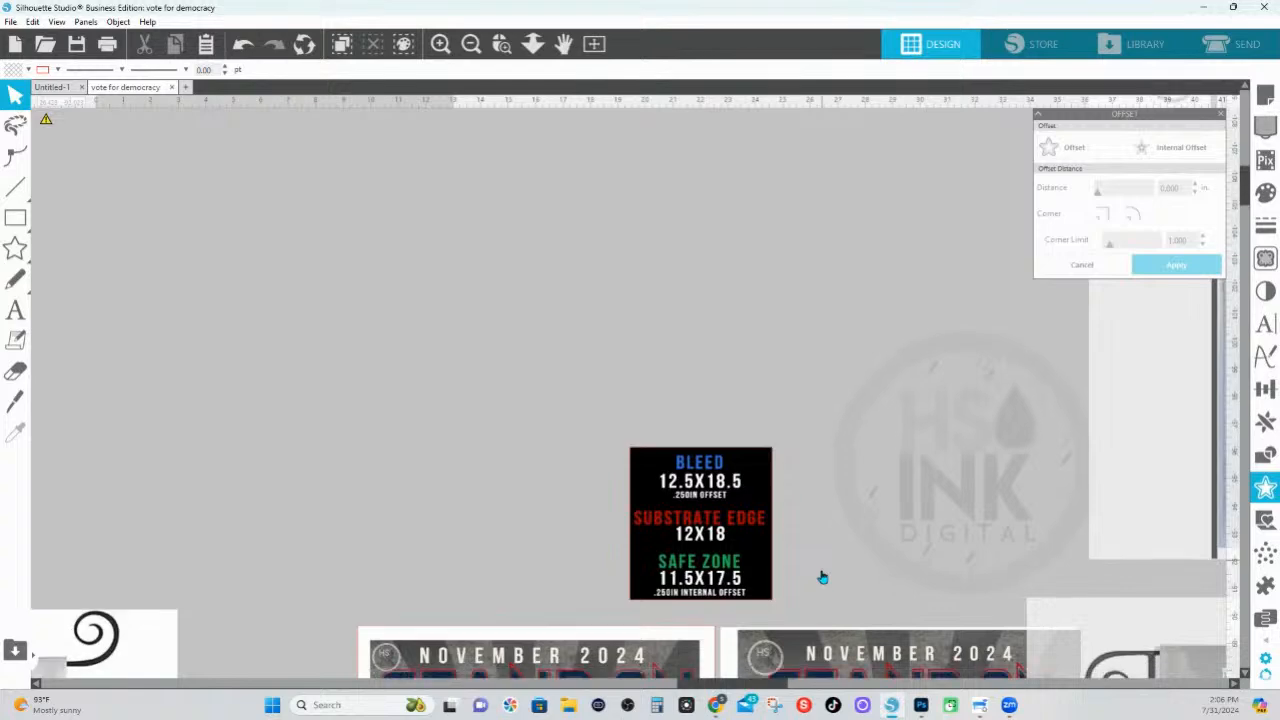
scroll(822, 578, "down", 4)
scroll(823, 578, "down", 1)
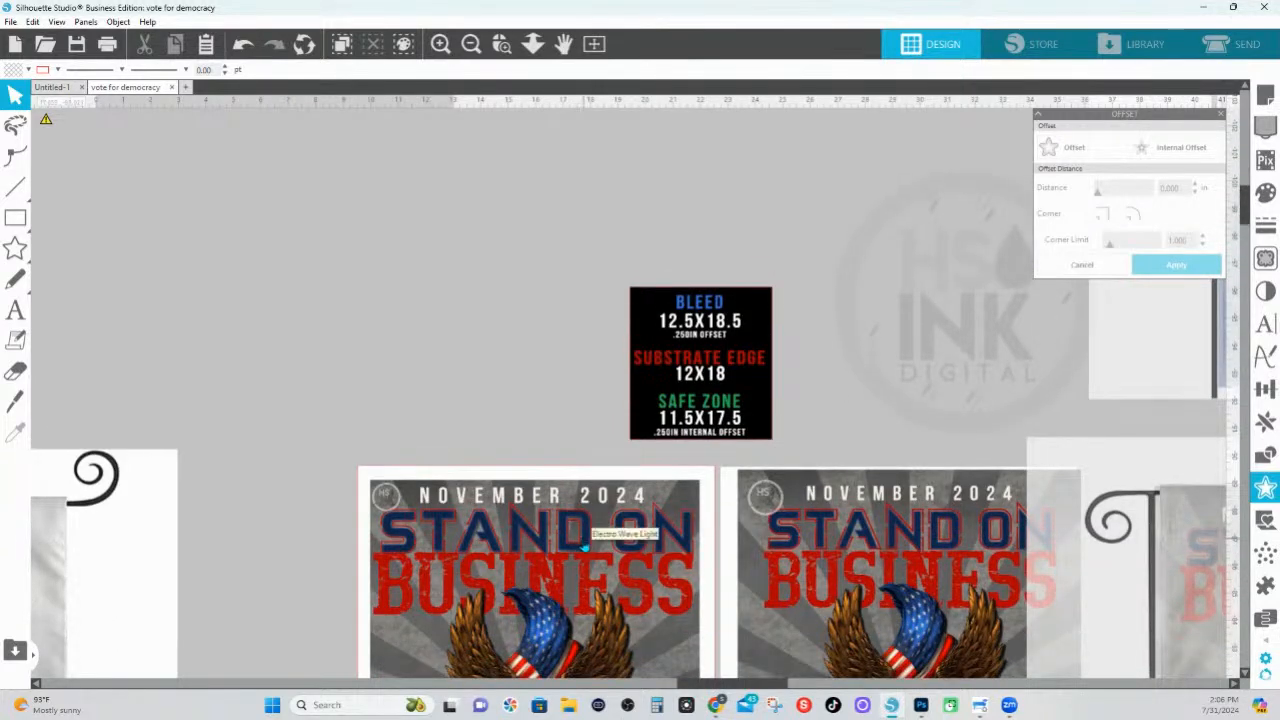
scroll(585, 547, "down", 1)
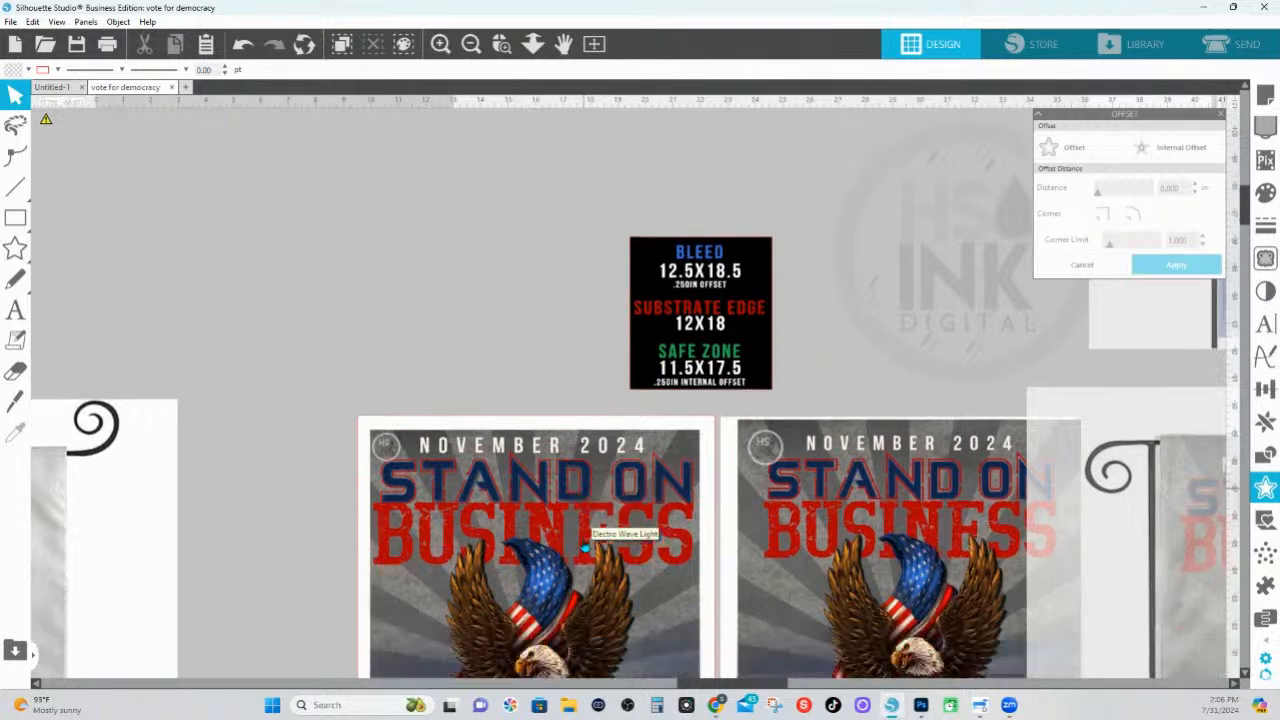
scroll(585, 547, "down", 3)
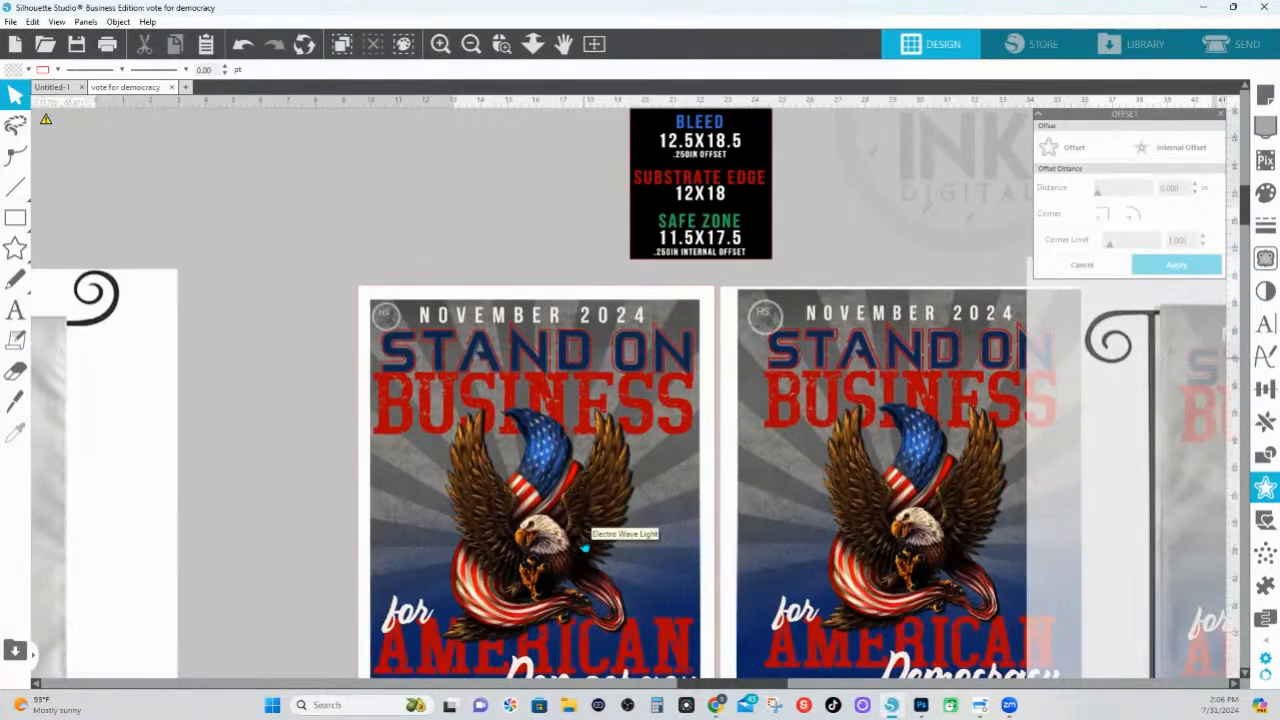
scroll(585, 547, "down", 1)
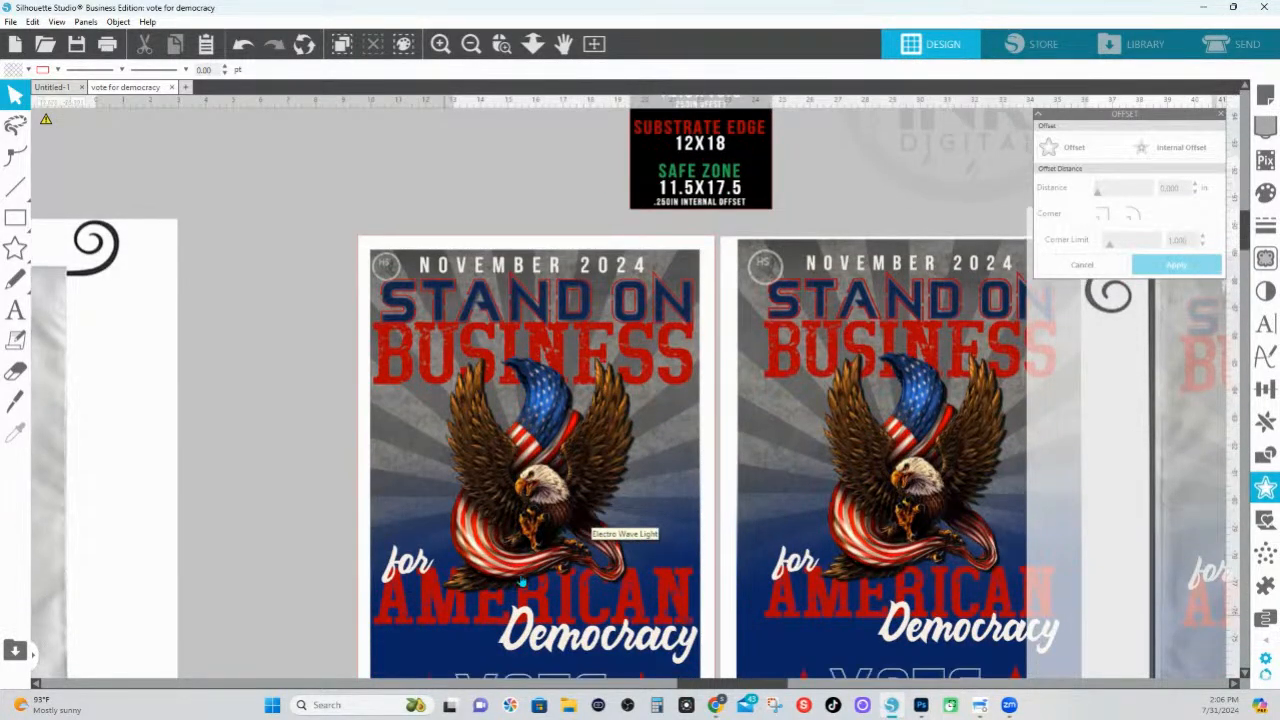
scroll(520, 582, "down", 2)
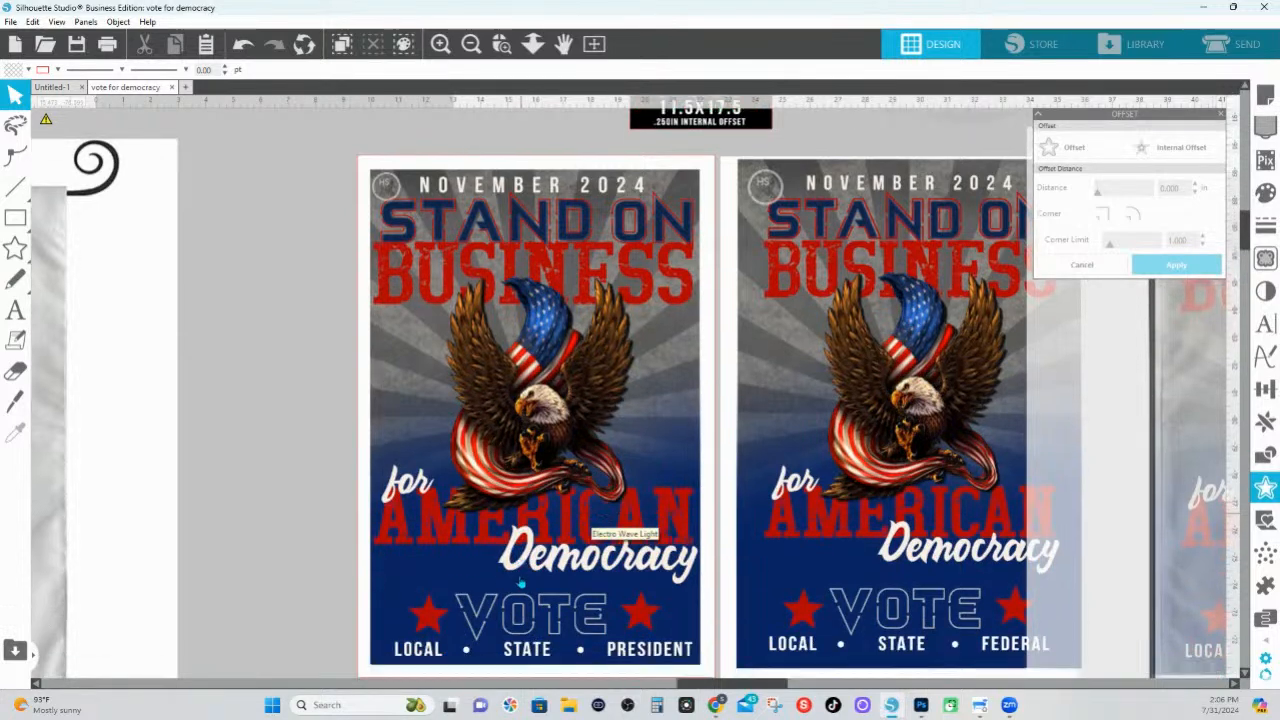
scroll(520, 582, "down", 1)
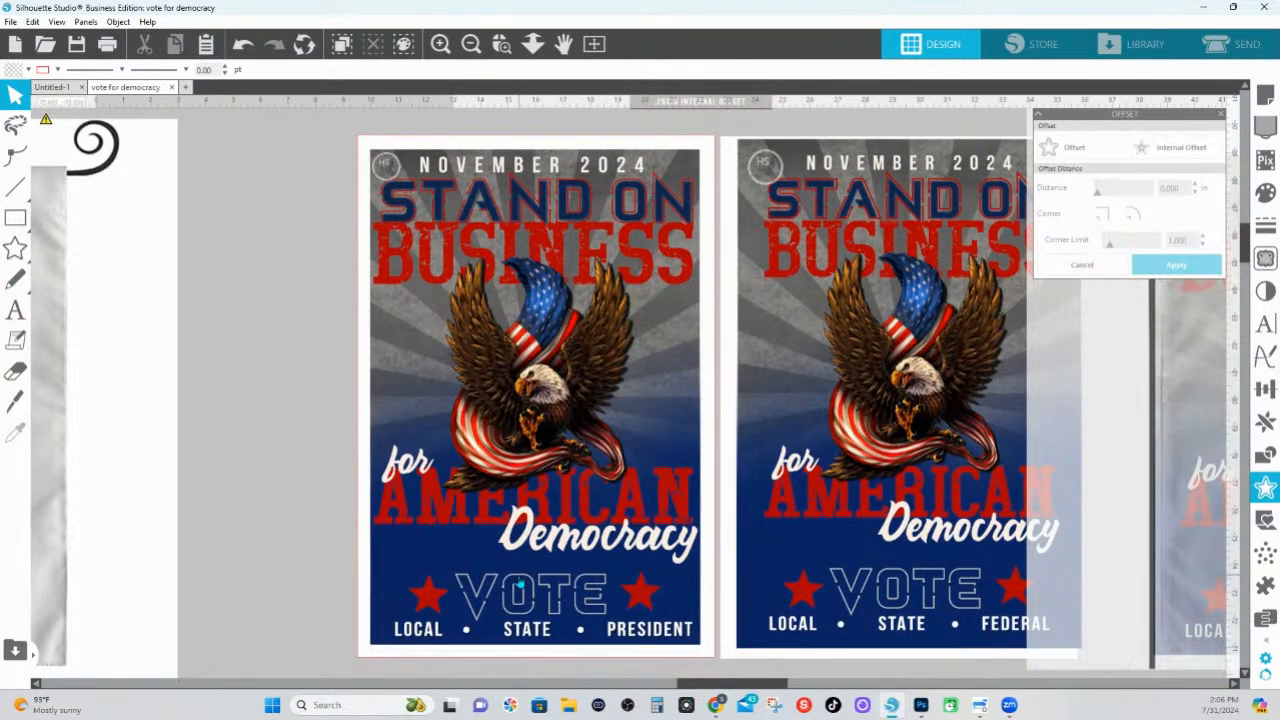